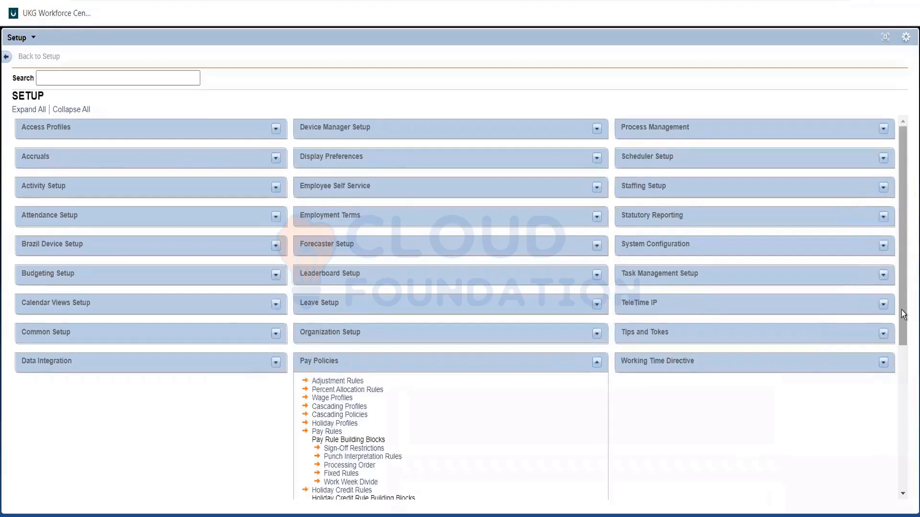
Open the pay code definitions under Pay Policies and search for pay codes matching OT*
scroll(898, 416, "down", 5)
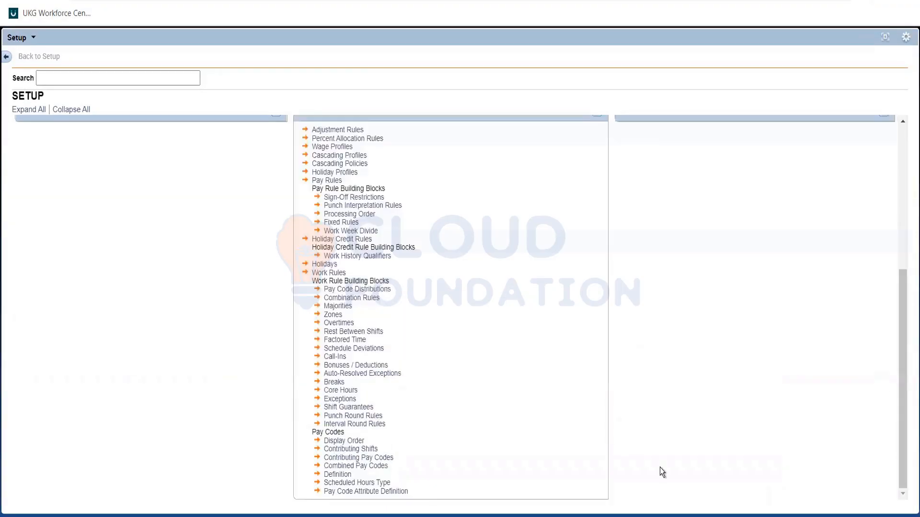
left_click(342, 474)
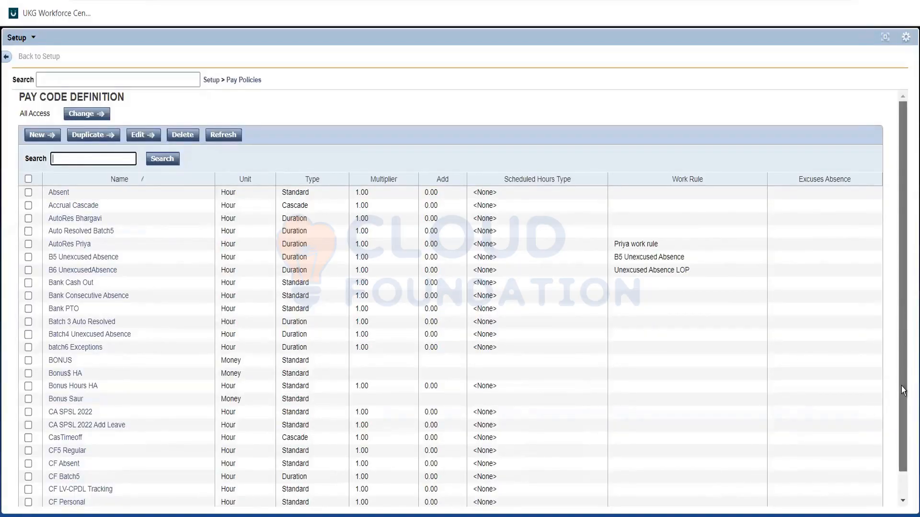
scroll(903, 391, "down", 1)
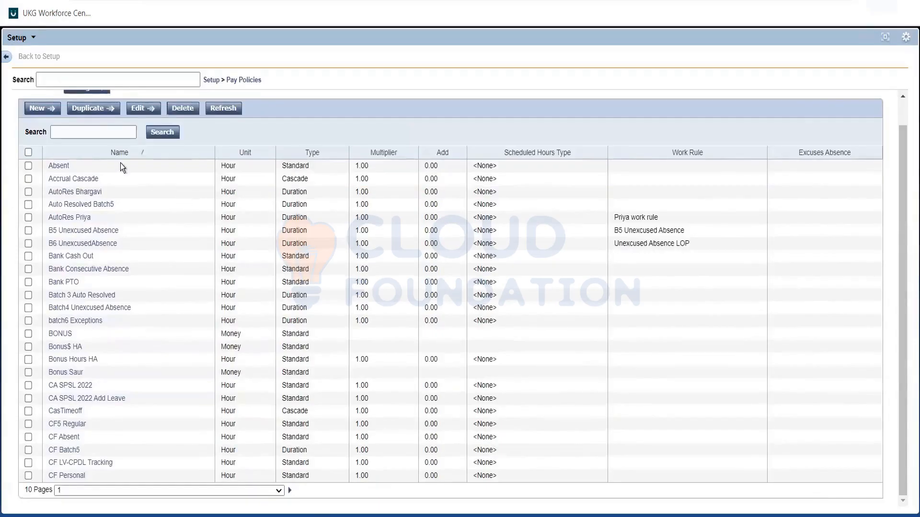
left_click(78, 126)
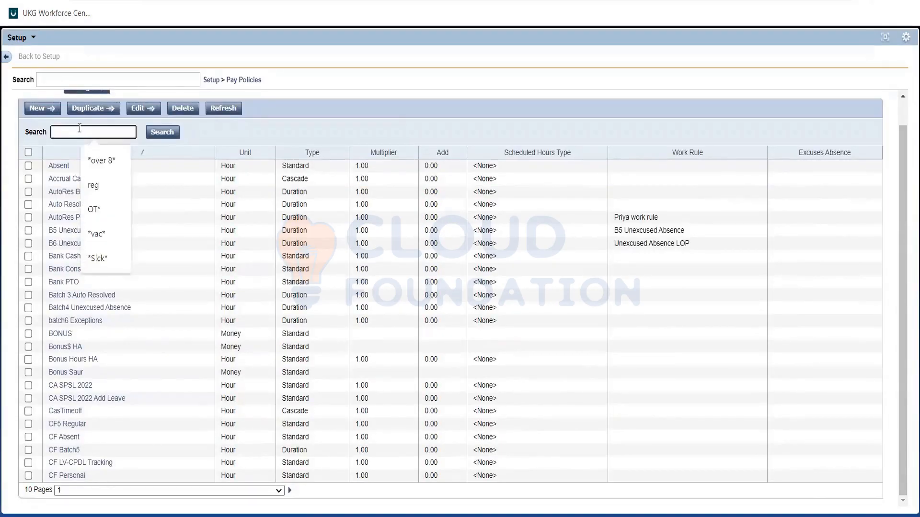
left_click(96, 204)
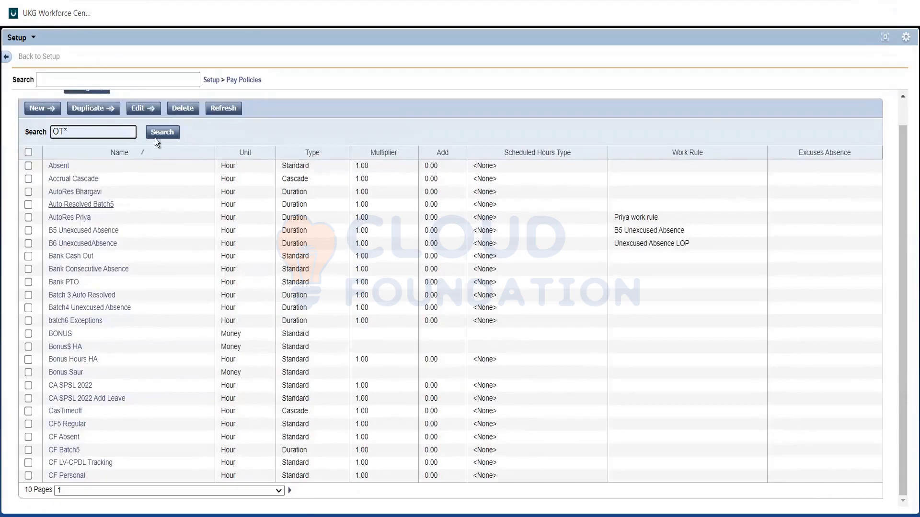
left_click(161, 133)
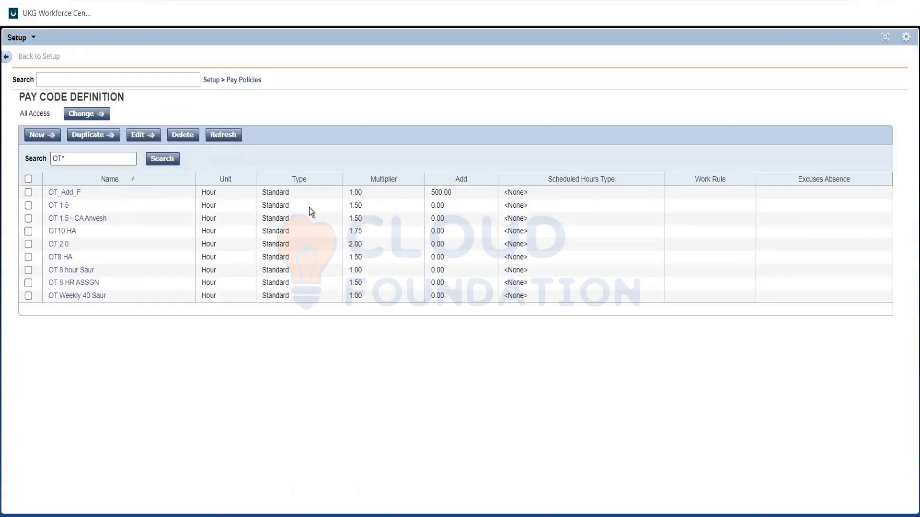
Check the multipliers of the OT 1.5 and OT 2.0 pay codes and select both rows
double_click(359, 201)
left_click(382, 209)
double_click(362, 245)
left_click(363, 246)
left_click(28, 245)
left_click(28, 205)
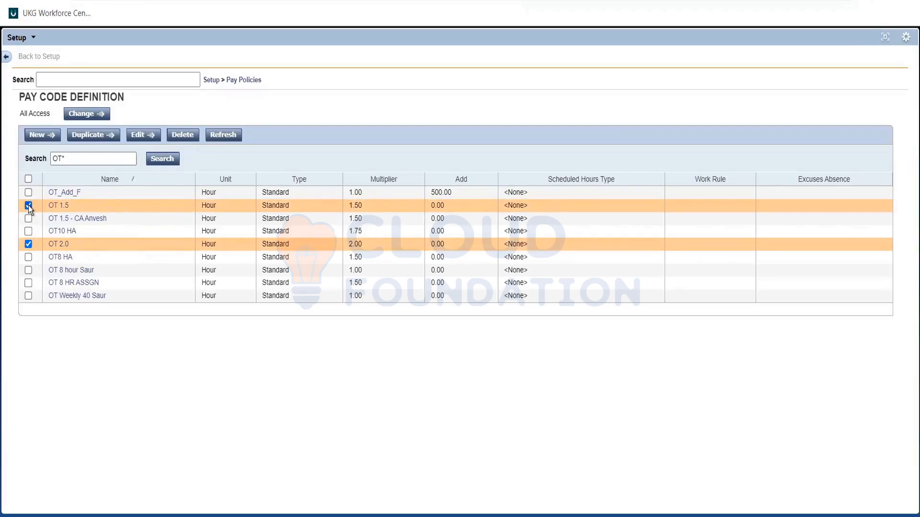
Search the pay code definitions for reg and check the regular pay code's multiplier
double_click(61, 159)
triple_click(54, 158)
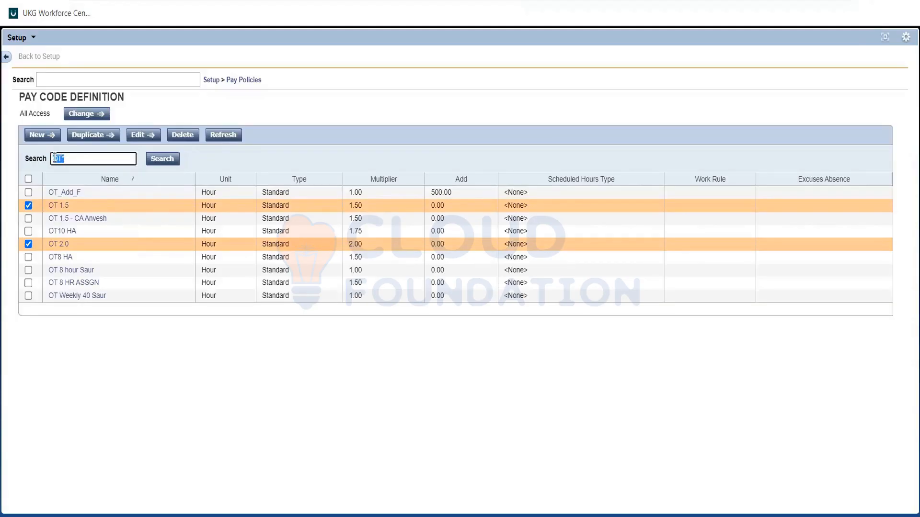
type("reg")
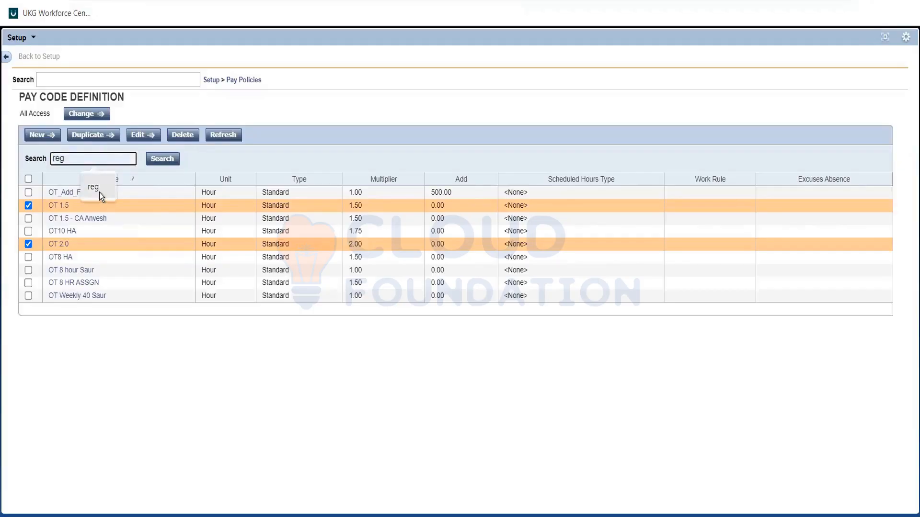
left_click(158, 159)
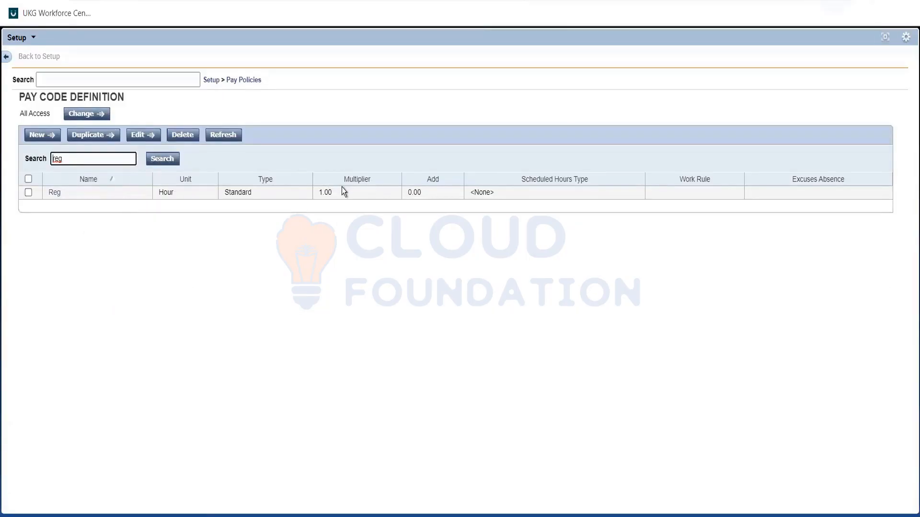
left_click(883, 39)
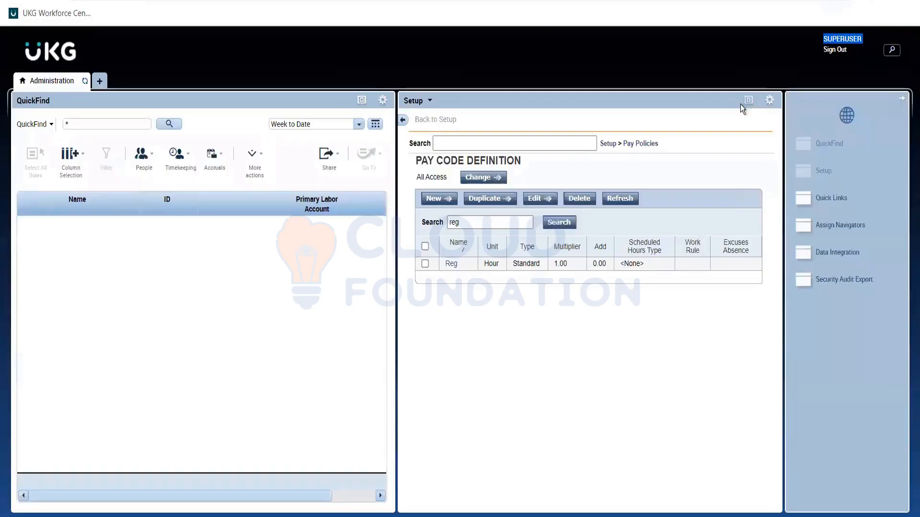
left_click(746, 100)
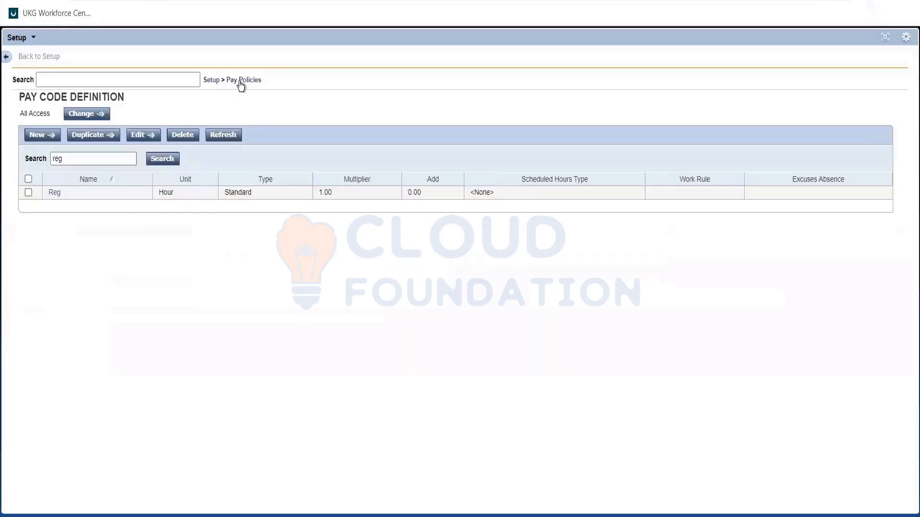
Open the Pay Policies list, then switch to the Req file in Notepad and review the Mon-Fri hour conditions
left_click(243, 81)
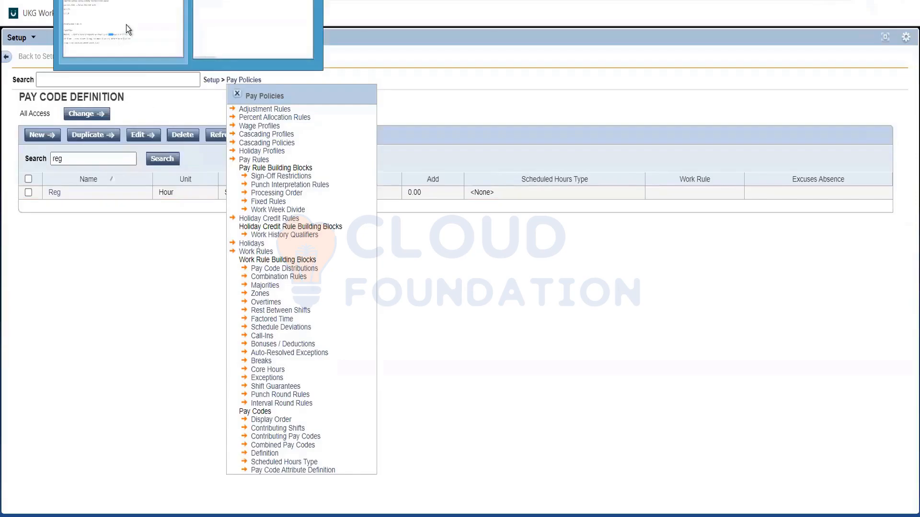
key("alt+Tab")
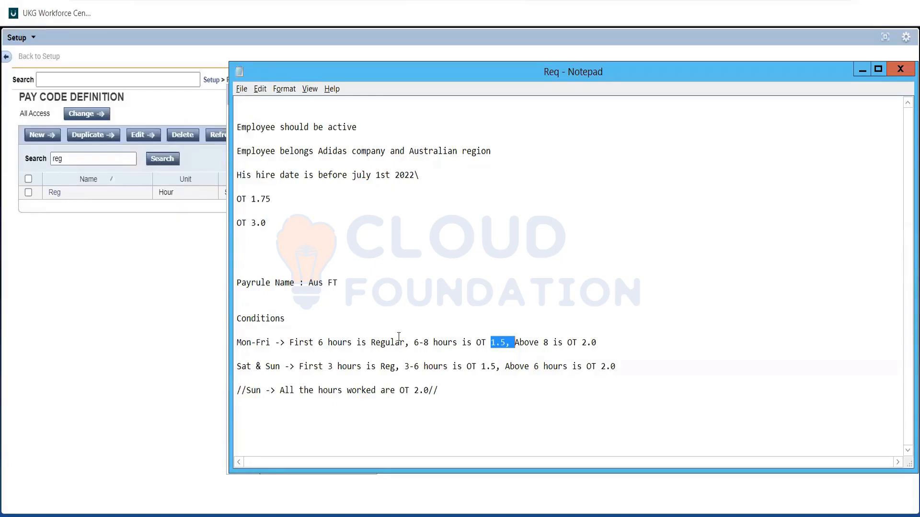
left_click_drag(371, 342, 415, 341)
left_click(416, 341)
double_click(416, 341)
left_click(416, 341)
left_click(426, 342)
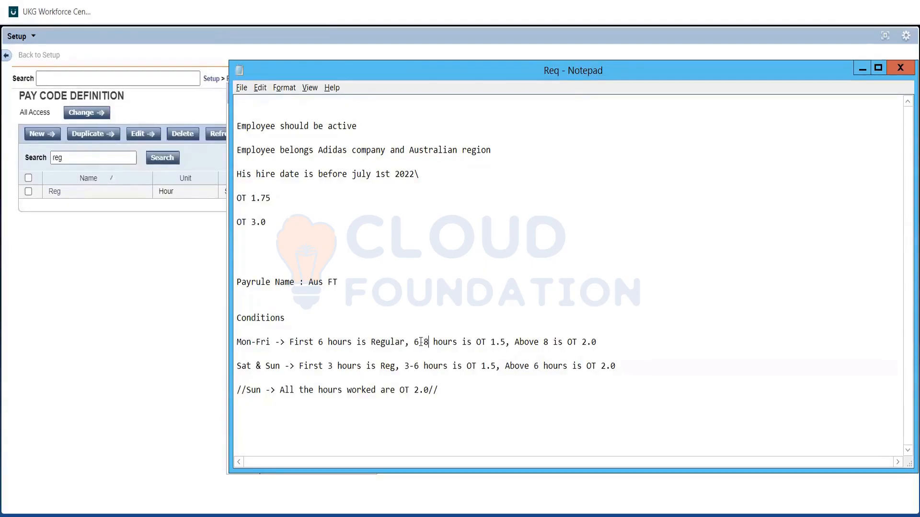
left_click(419, 342)
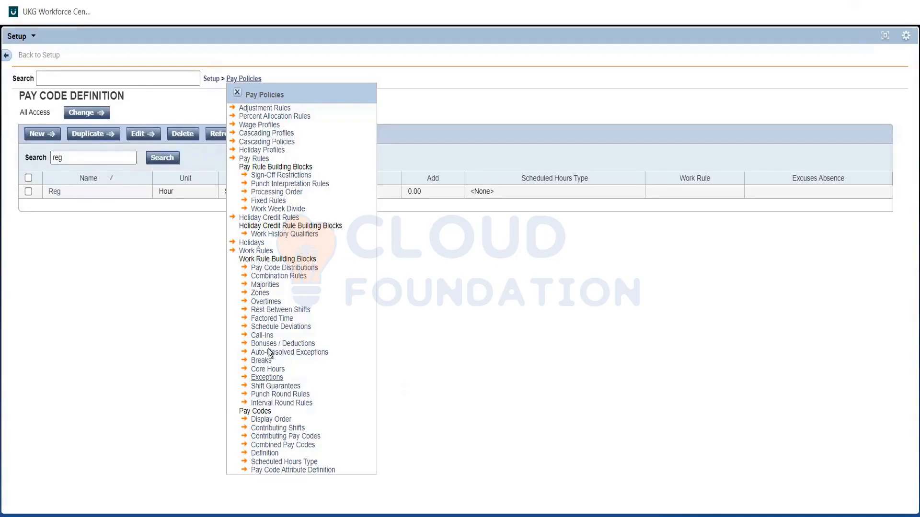
Open the overtime rules in UKG Workforce Central and start a new rule named "Over 6 hours daily"
left_click(267, 303)
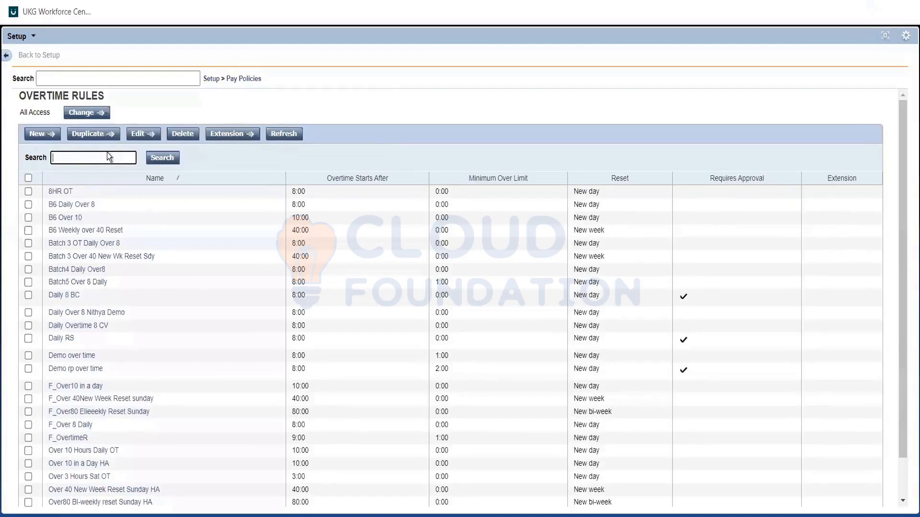
type("Over")
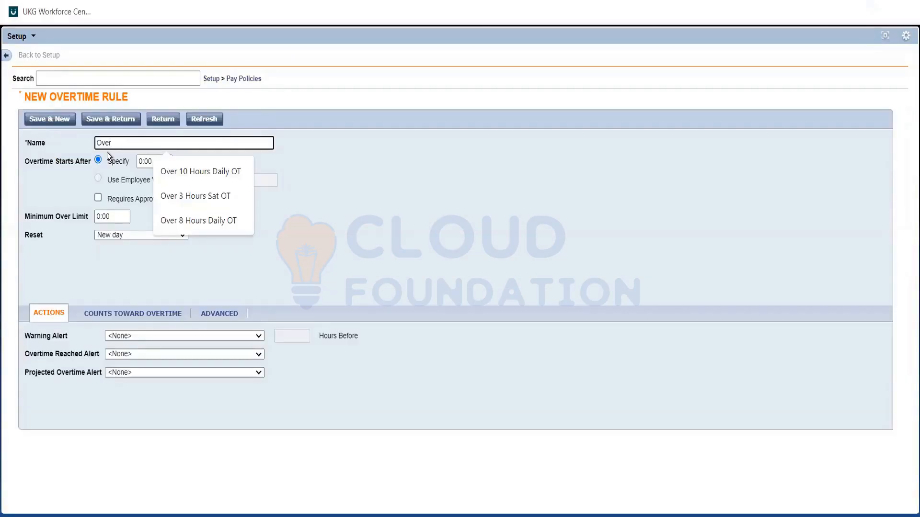
type(" 6 hours")
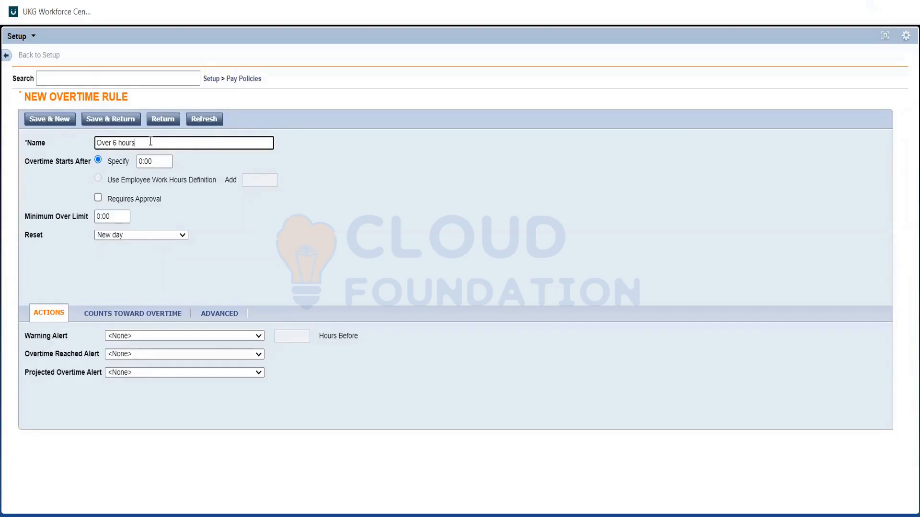
type("daily")
left_click(184, 161)
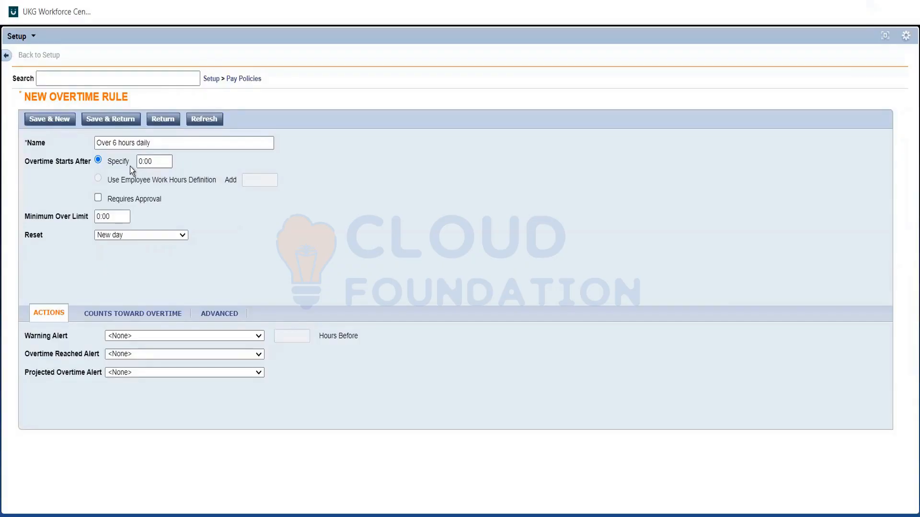
left_click(158, 139)
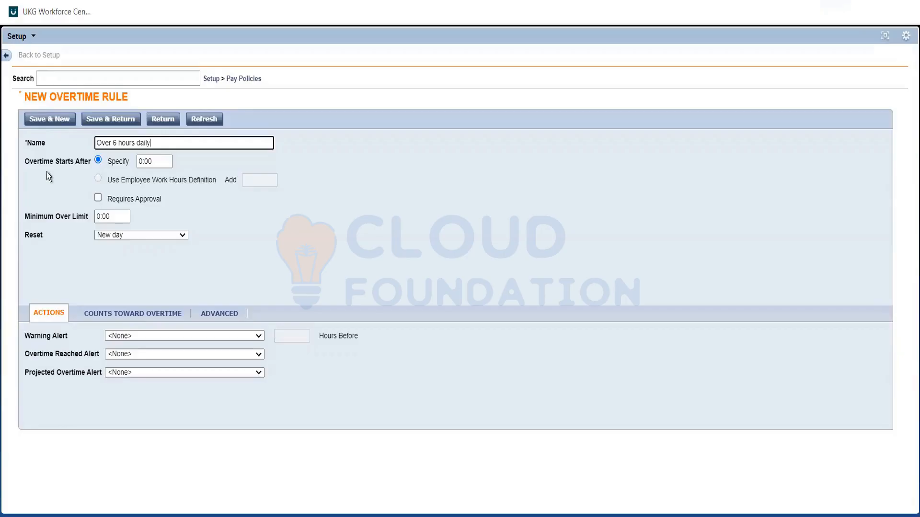
Set the overtime rule to start after 6:00 hours and keep its reset at New day
left_click(142, 159)
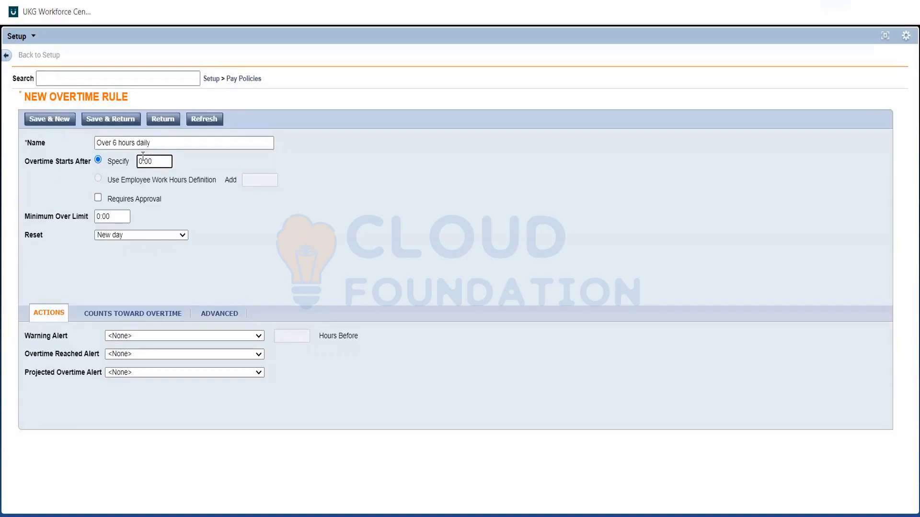
key("BackSpace")
type("6")
left_click(204, 188)
double_click(30, 234)
left_click(117, 236)
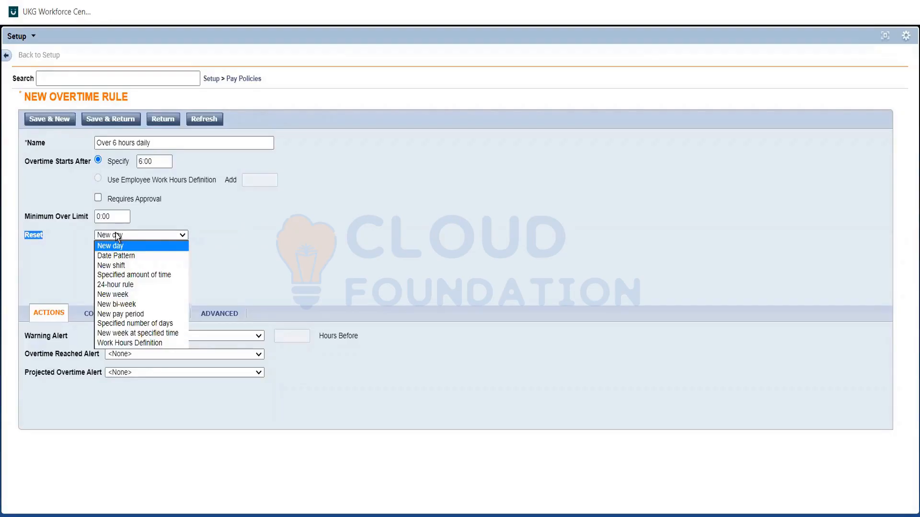
left_click(116, 233)
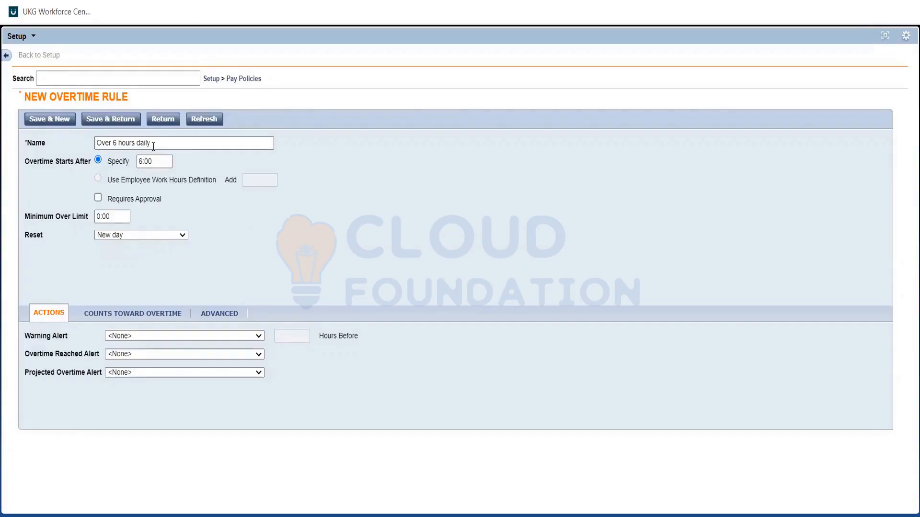
Copy the rule name "Over 6 hours daily" into the Req file in Notepad beneath a new "Configurations" heading
left_click_drag(153, 146, 73, 145)
key("ctrl+c")
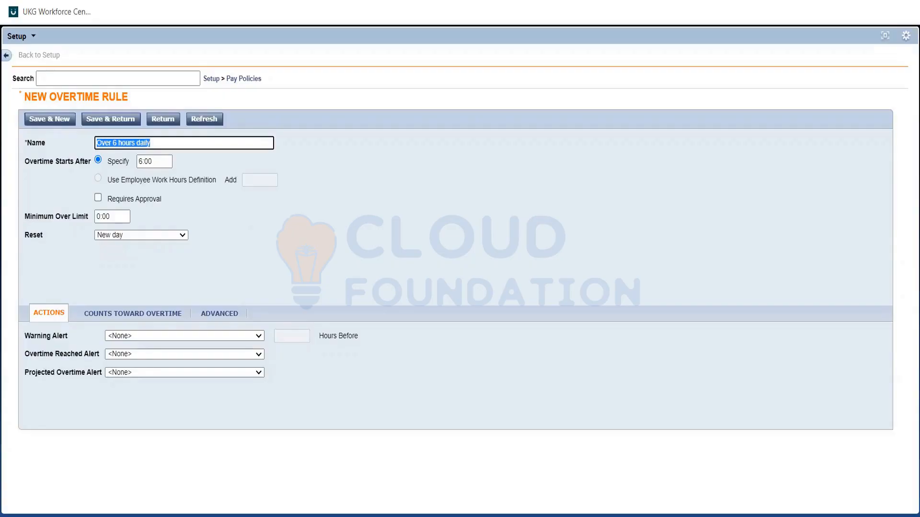
left_click(188, 1)
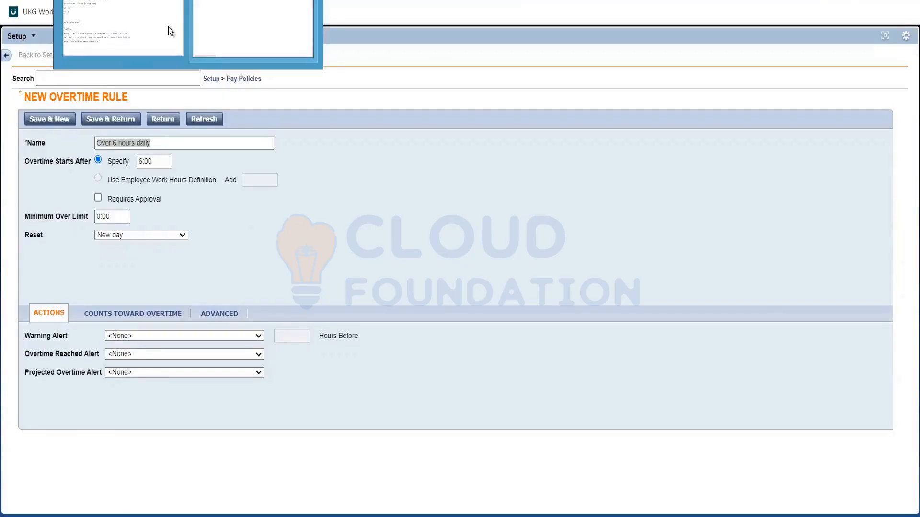
left_click(163, 25)
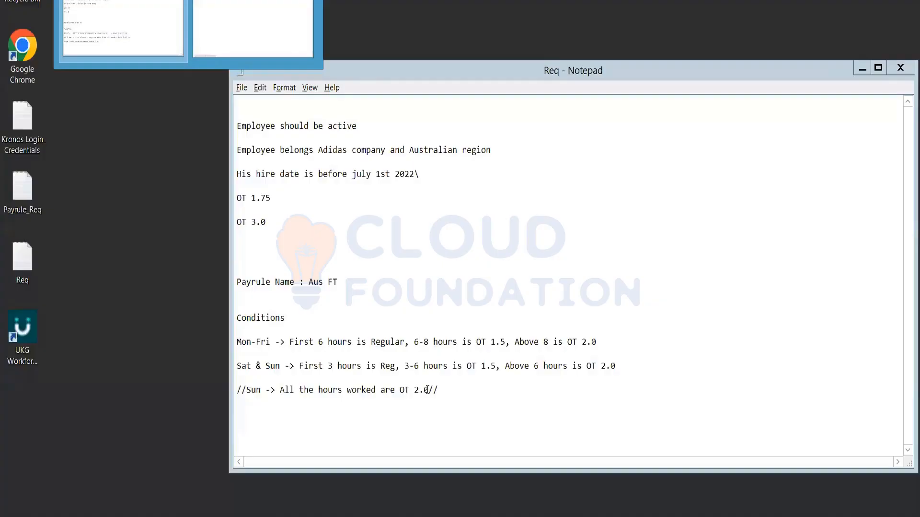
left_click(123, 29)
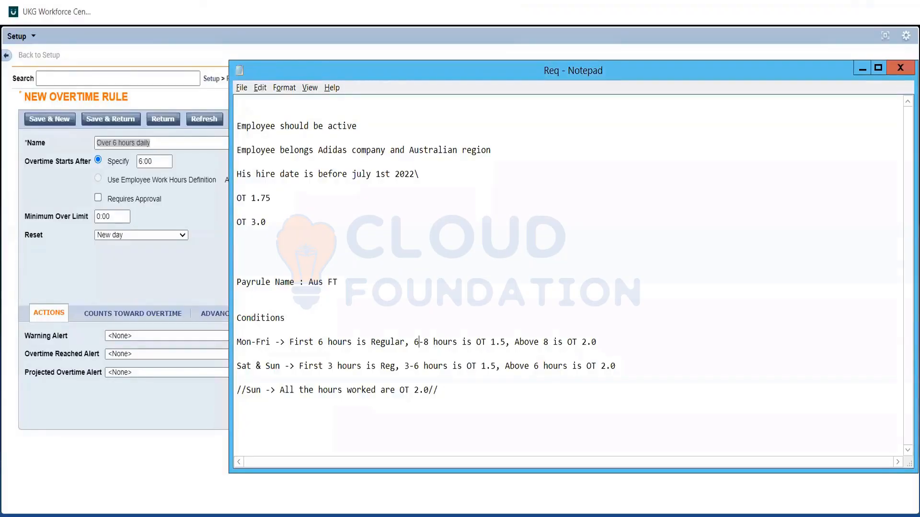
type("Configurations")
key("Return")
key("Return")
key("ctrl+v")
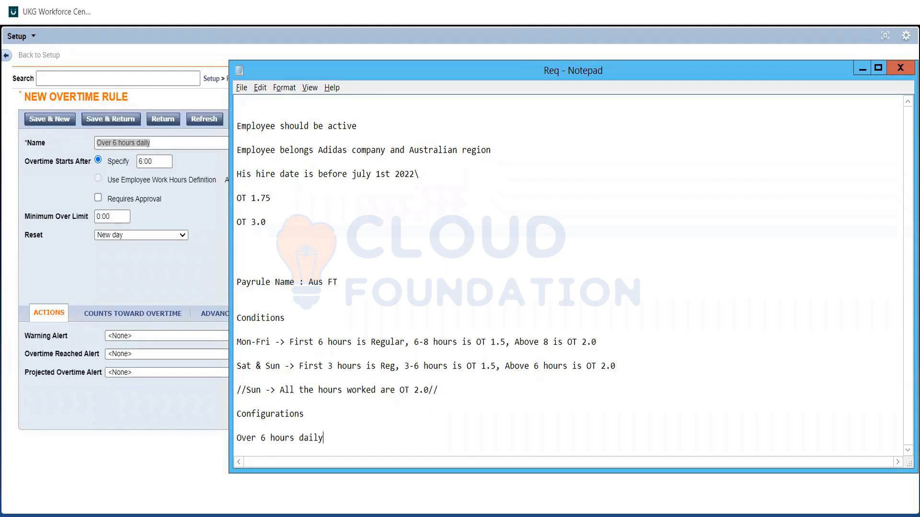
Add the subheading "Overtimes:" above the rule name in the notes and return to the overtime rule form
key("Up")
type("Overtimes")
key("Down")
key("Down")
key("alt+Tab")
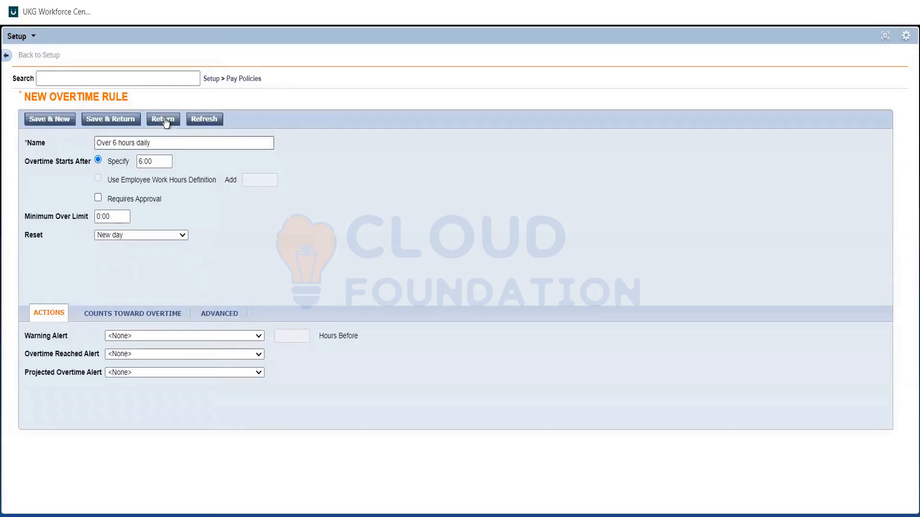
Switch to the Req notes in Notepad and review the Mon-Fri 6-8 hours and above 8 hours conditions
key("alt+Tab")
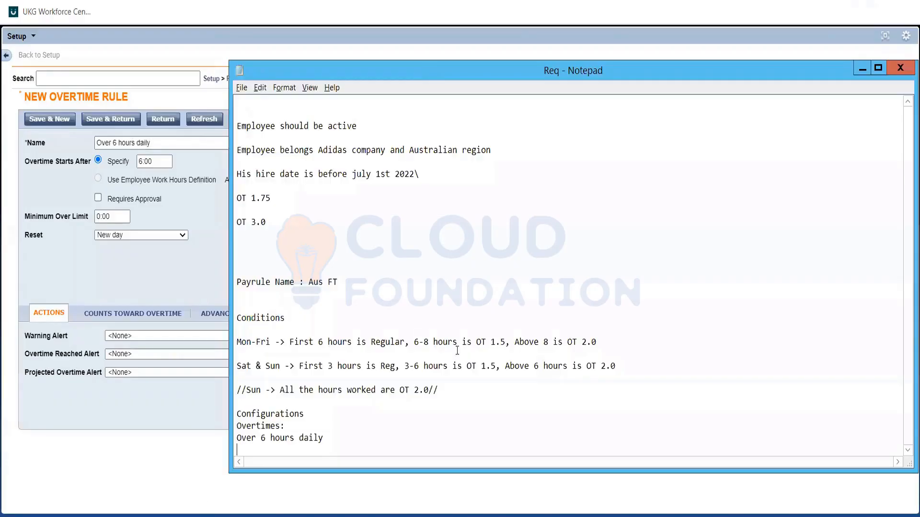
double_click(422, 342)
left_click(523, 337)
double_click(524, 339)
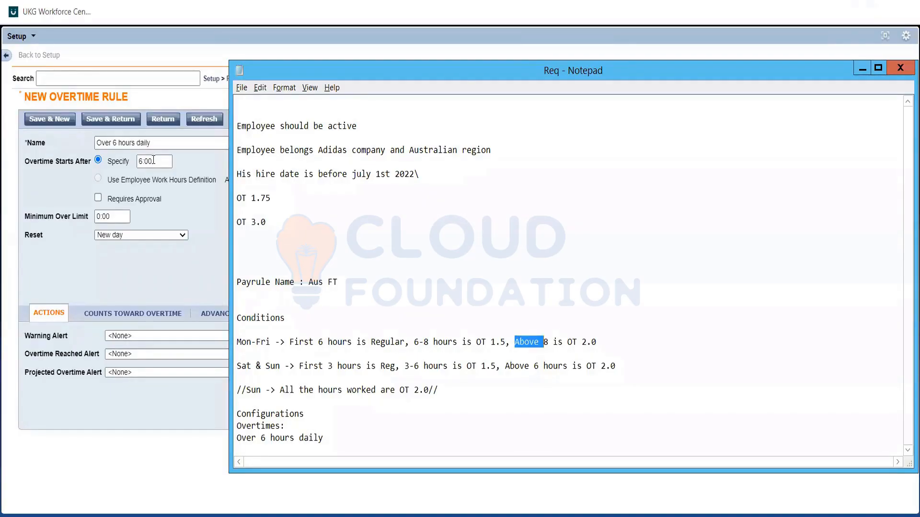
Return to UKG Workforce Central and save the new overtime rule, going back to the overtime rules list
key("alt+Tab")
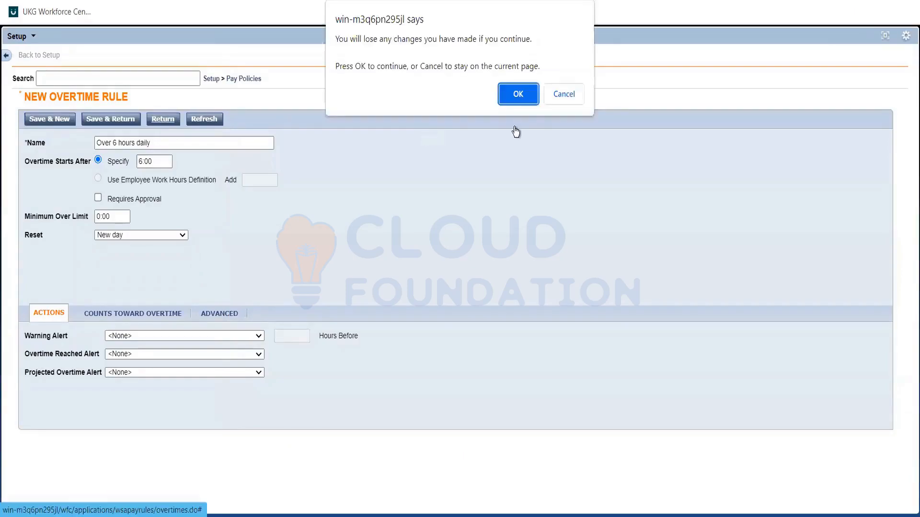
left_click(558, 101)
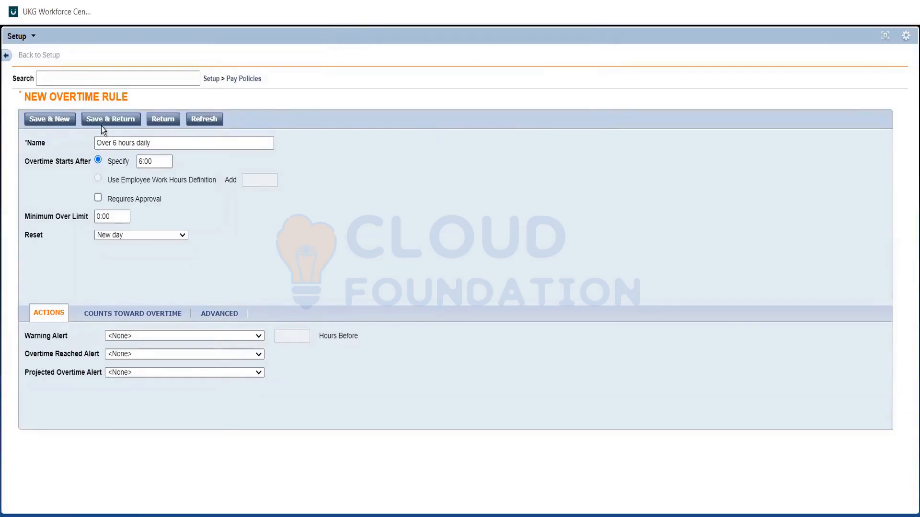
left_click(114, 124)
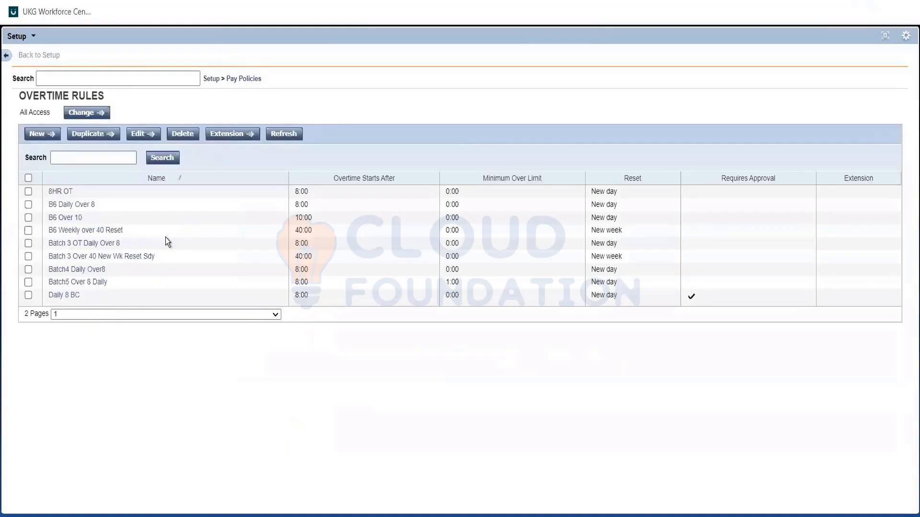
Search the overtime rules for "Over*" and open the "Over 8 Hours Daily OT" rule
type("Over*")
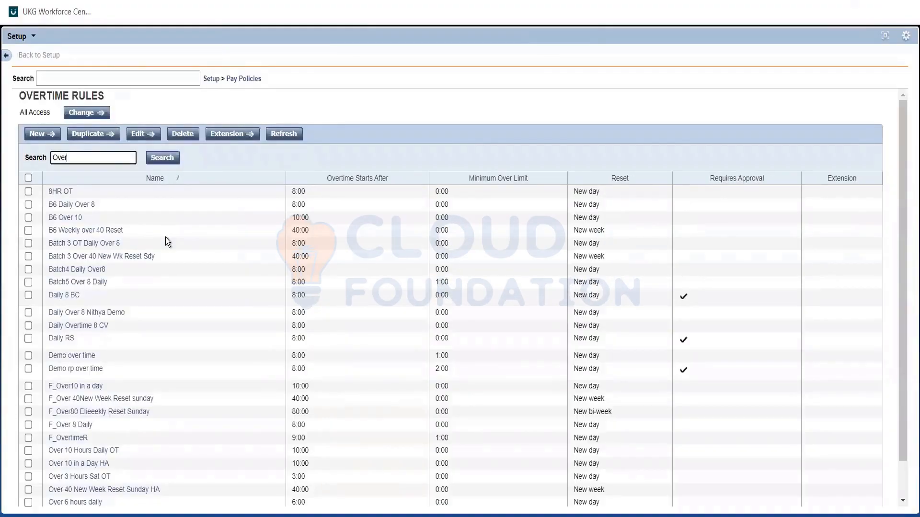
left_click(163, 159)
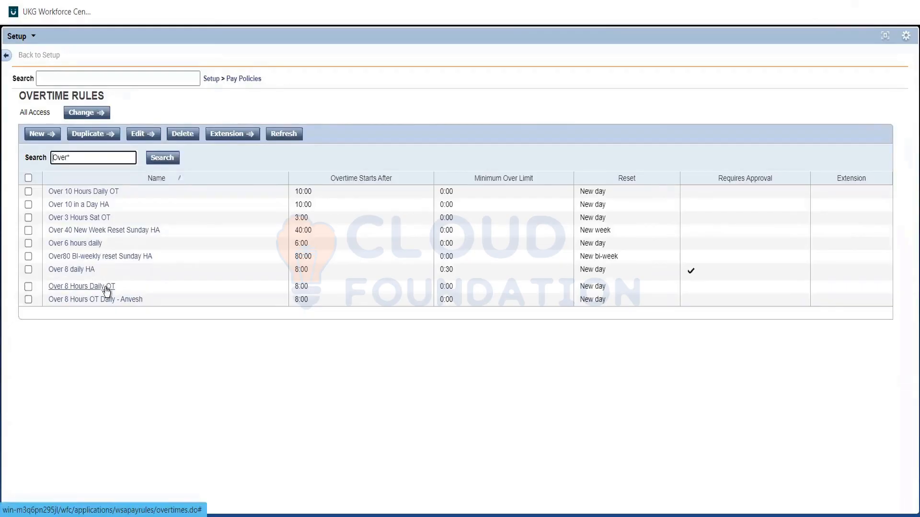
left_click(106, 288)
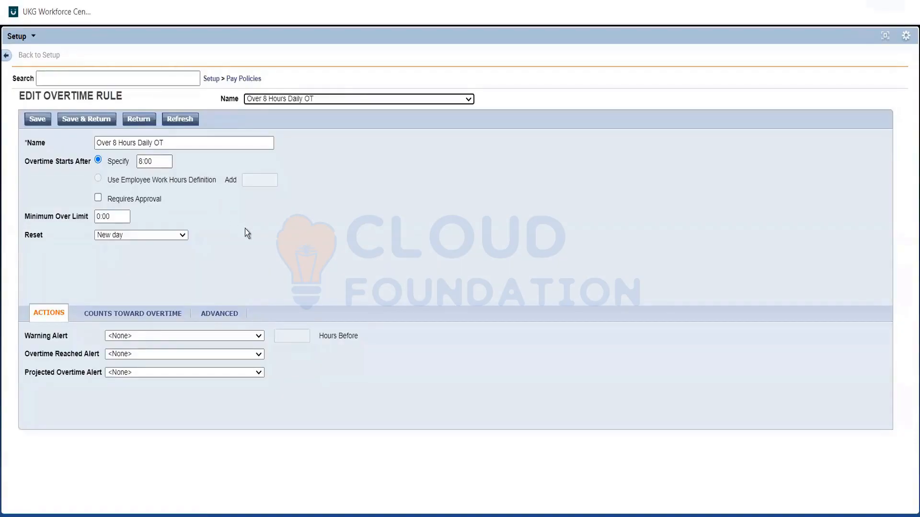
left_click(245, 228)
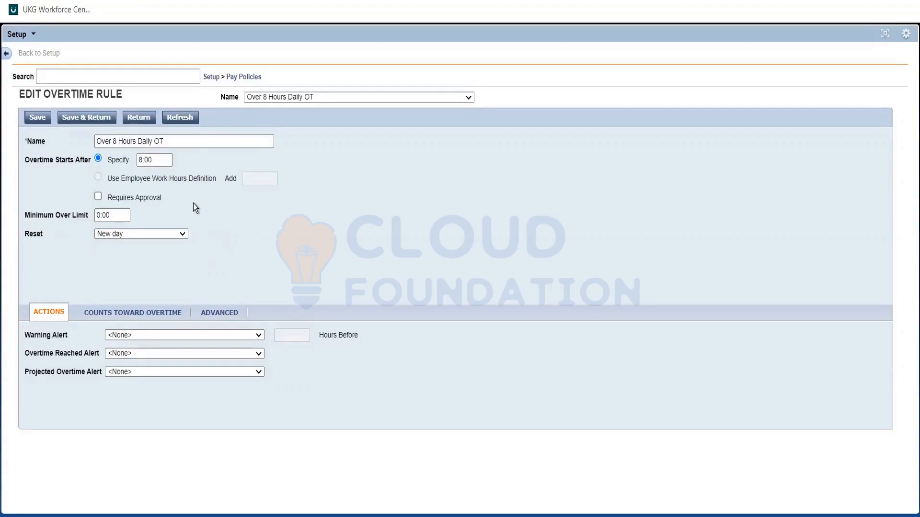
Cut the rule name "Over 8 Hours Daily OT" and paste it below "Over 6 hours daily" in the Req file in Notepad
left_click_drag(164, 141, 74, 142)
key("ctrl+c")
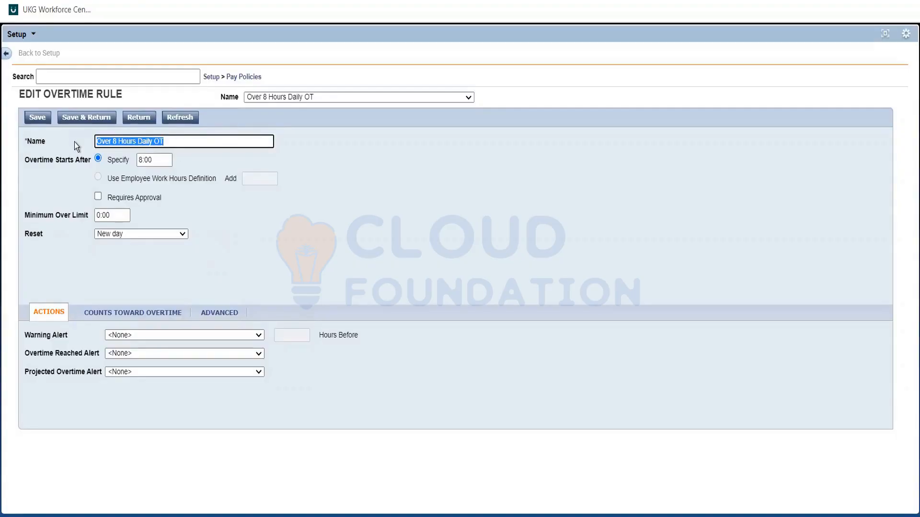
key("BackSpace")
key("alt+Tab")
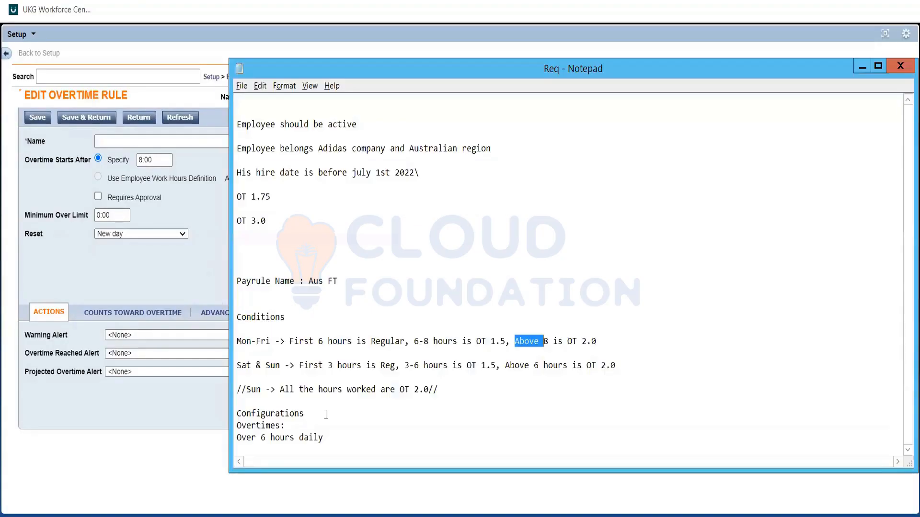
left_click(257, 451)
key("ctrl+v")
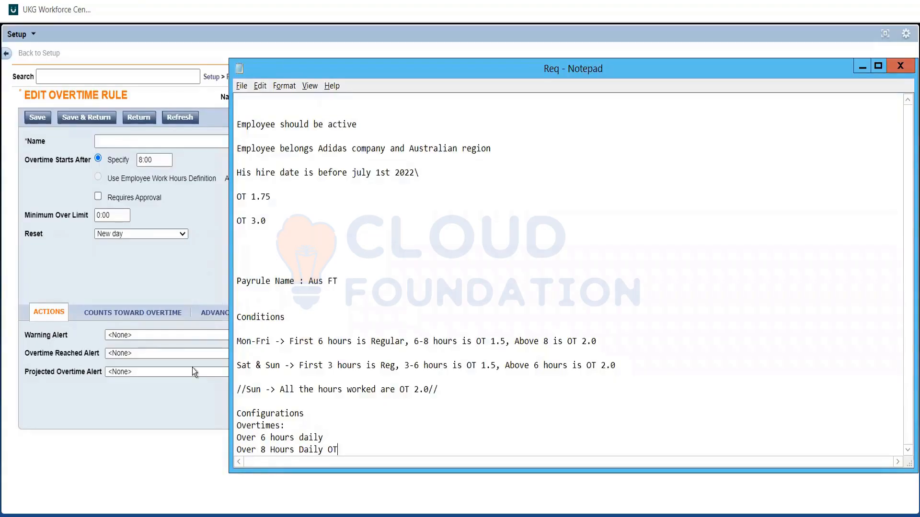
Back in UKG Workforce Central, restore the name "Over 8 Hours Daily OT" and save the rule, returning to the overtime rules list
left_click(130, 140)
key("ctrl+v")
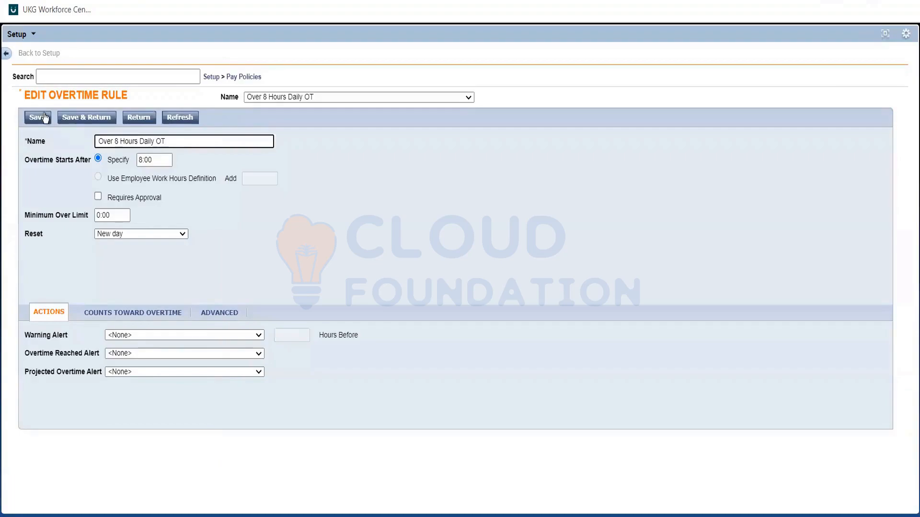
left_click(73, 118)
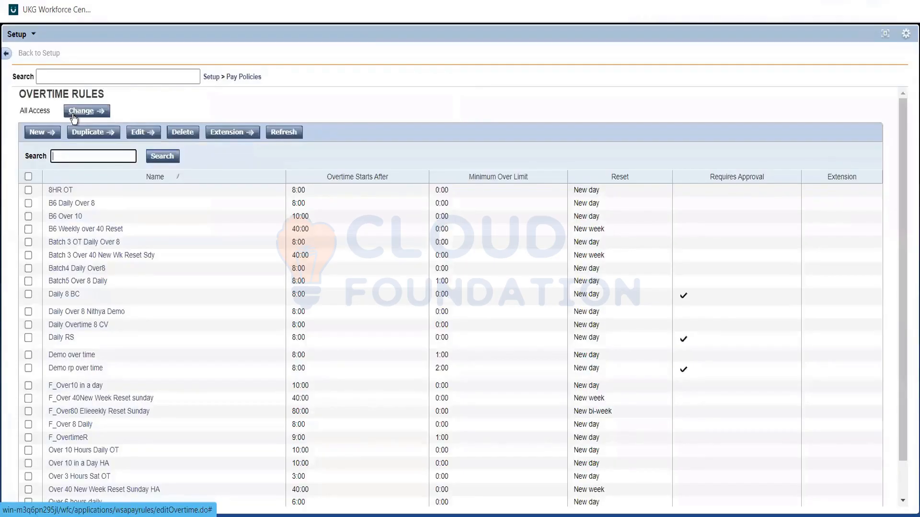
Switch to the Req notes in Notepad and review the Mon-Fri and the Sat & Sun overtime conditions
key("alt+Tab")
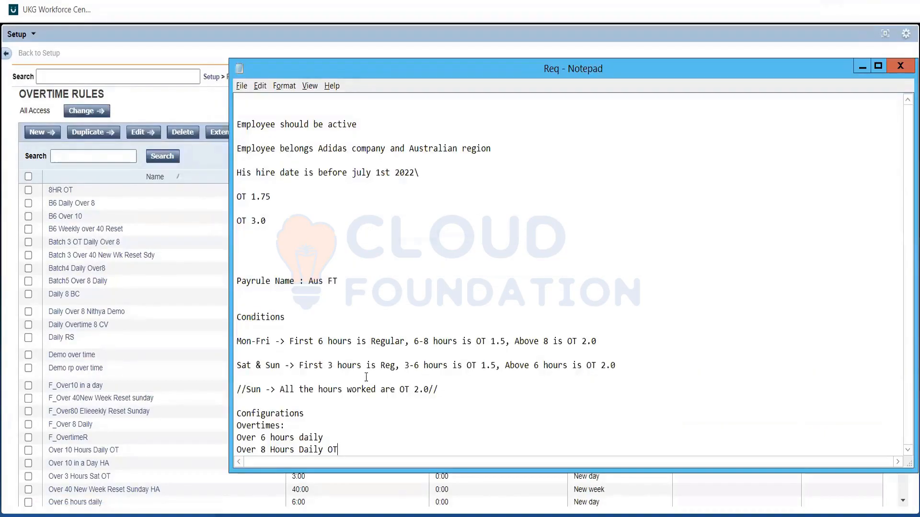
left_click(414, 351)
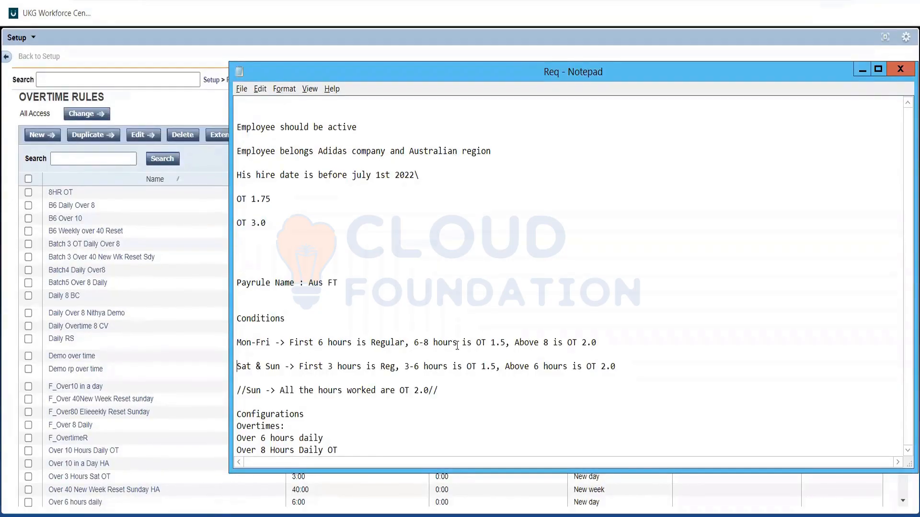
key("Down")
left_click_drag(504, 342, 598, 341)
left_click(442, 343)
left_click(241, 367)
left_click(235, 342)
left_click(238, 363)
Return to UKG Workforce Central, open Combination Rules from the pay policies and start a new combination rule
key("alt+Tab")
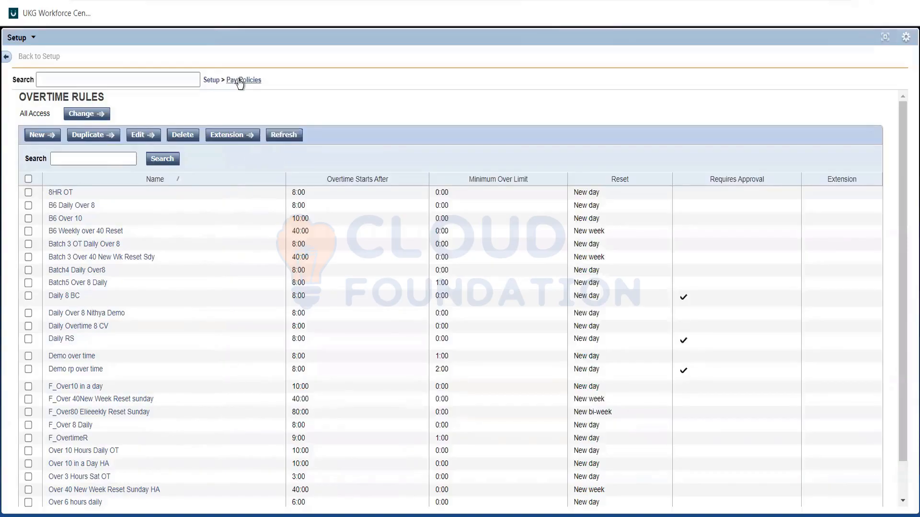
left_click(240, 82)
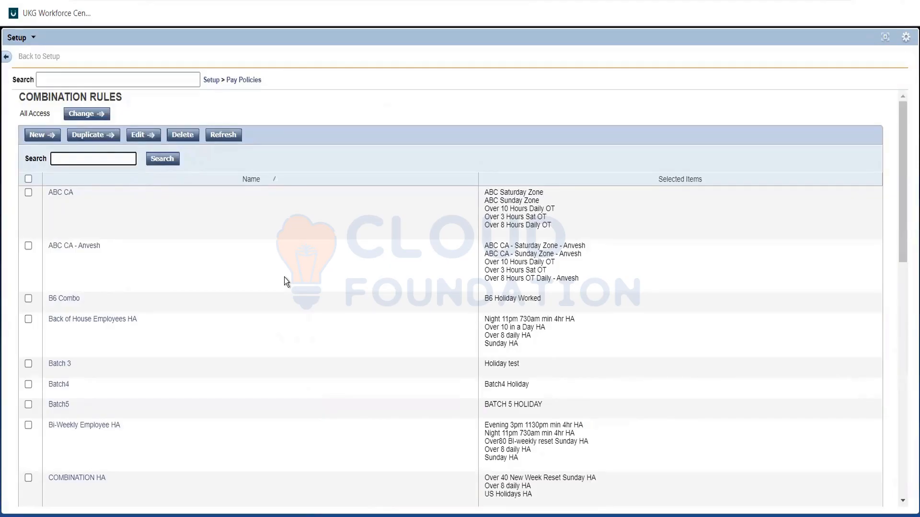
left_click(39, 137)
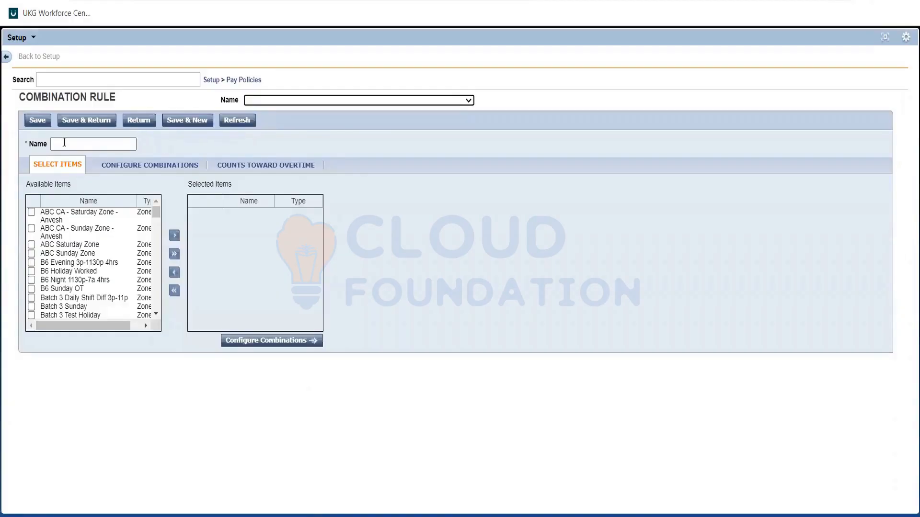
Name the new combination rule "Aus FT" after checking the pay rule name in the Req notes
left_click(64, 142)
key("alt+Tab")
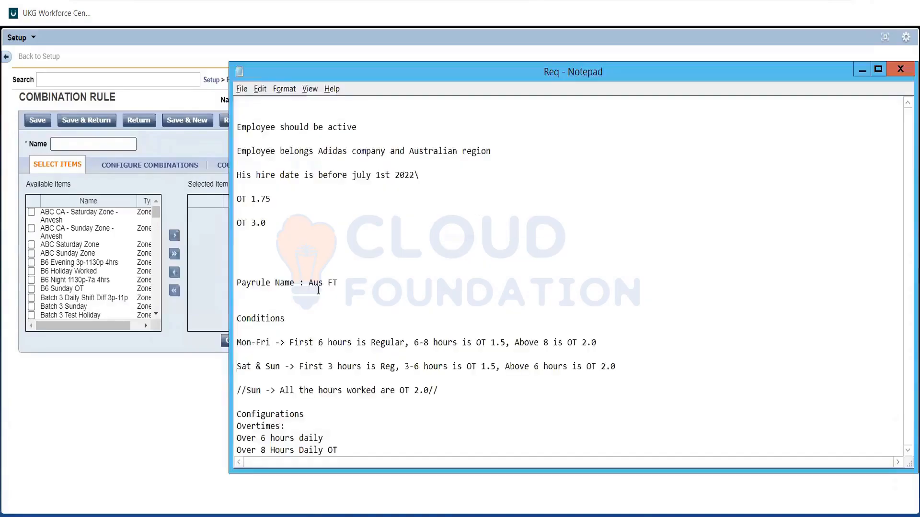
key("alt+Tab")
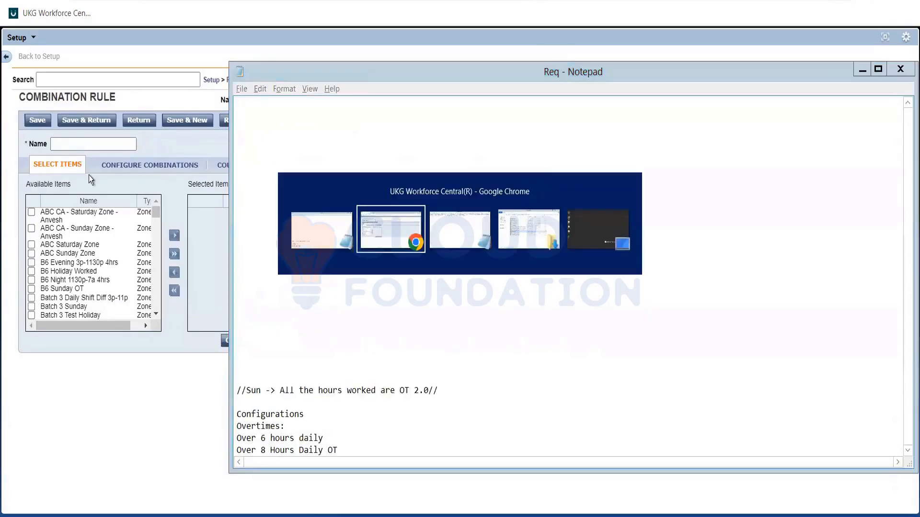
type("A")
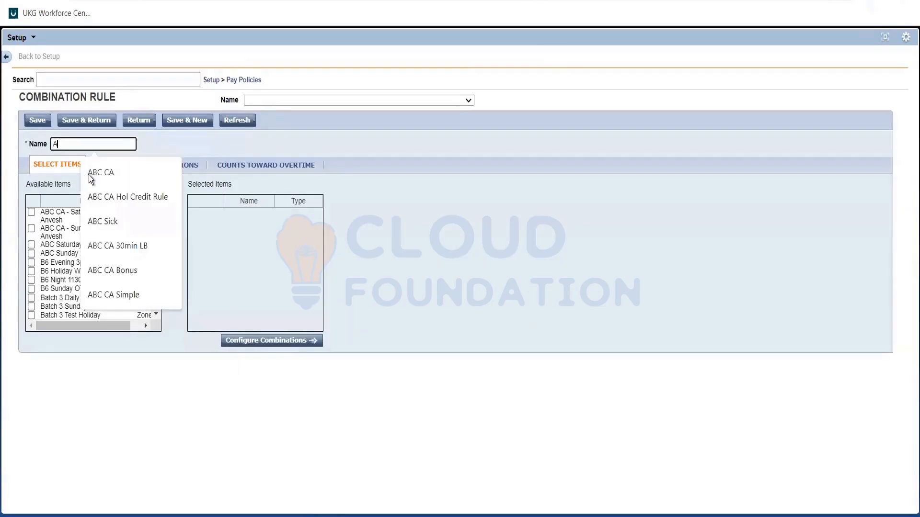
type("us FT")
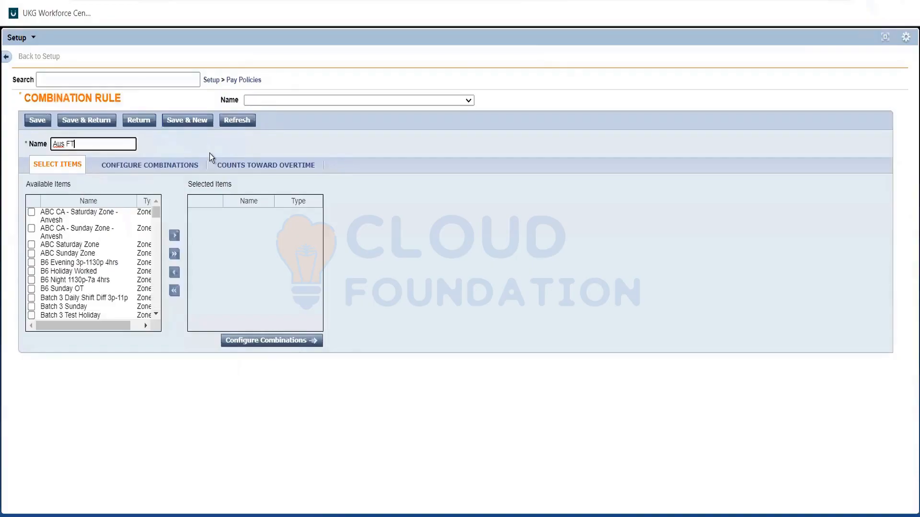
Add the overtime rules "Over 6 hours daily" and "Over 8 Hours Daily OT" to the combination rule's selected items
left_click(165, 219)
scroll(157, 218, "down", 10)
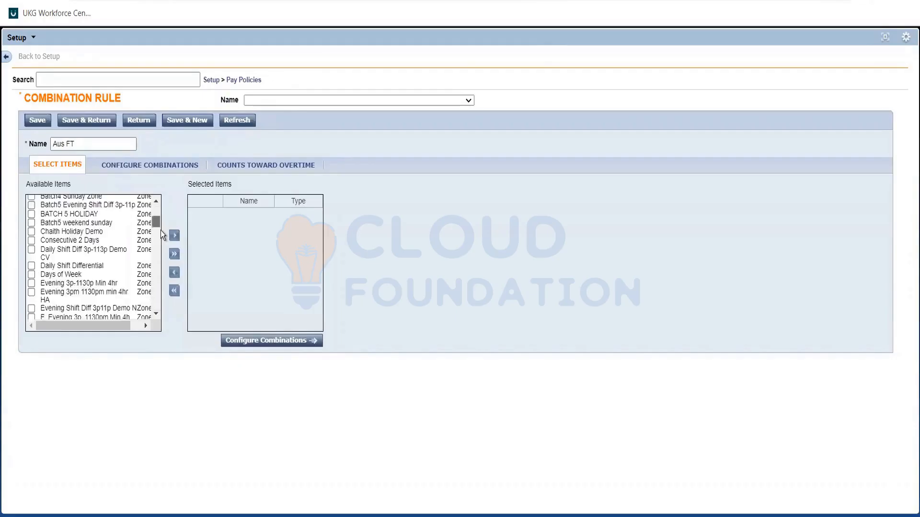
scroll(163, 240, "down", 10)
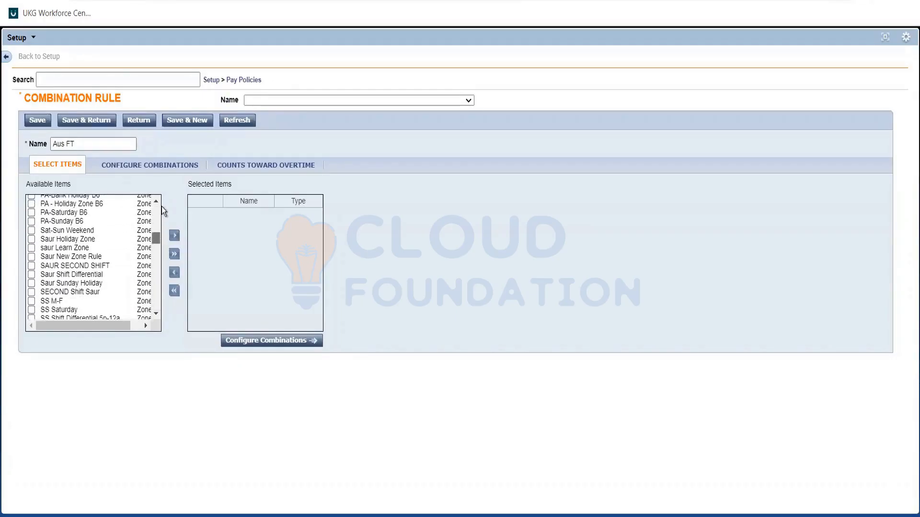
scroll(159, 229, "up", 20)
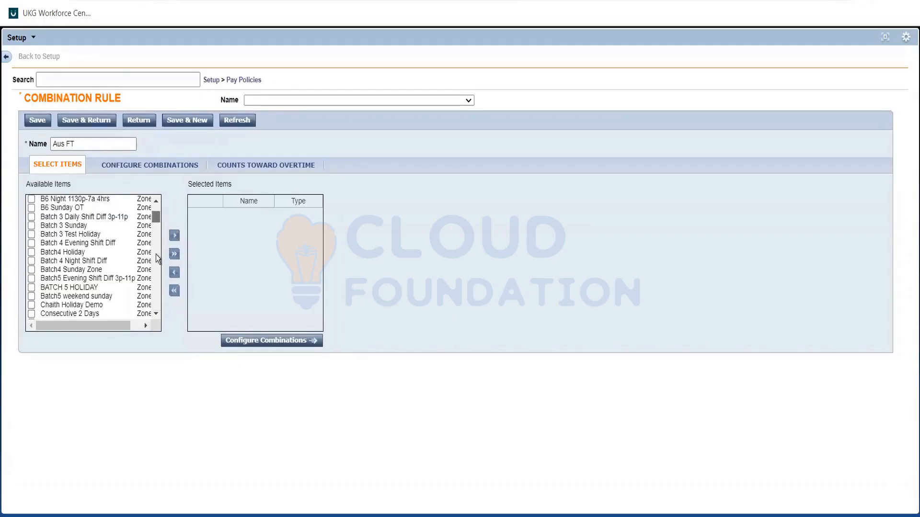
scroll(156, 263, "down", 8)
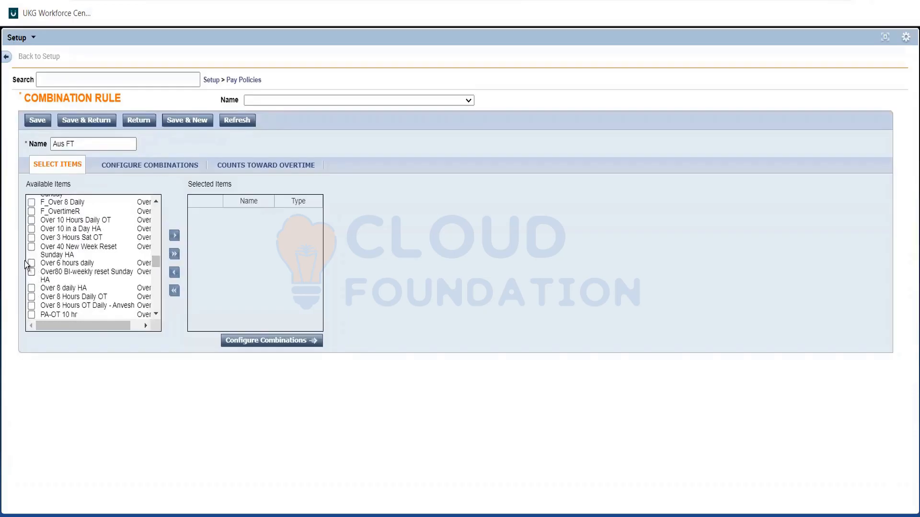
left_click(31, 264)
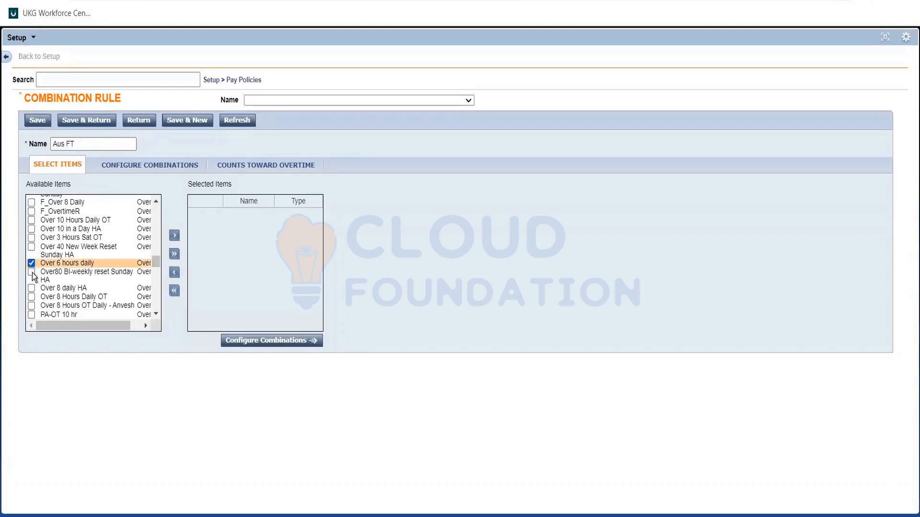
left_click(32, 298)
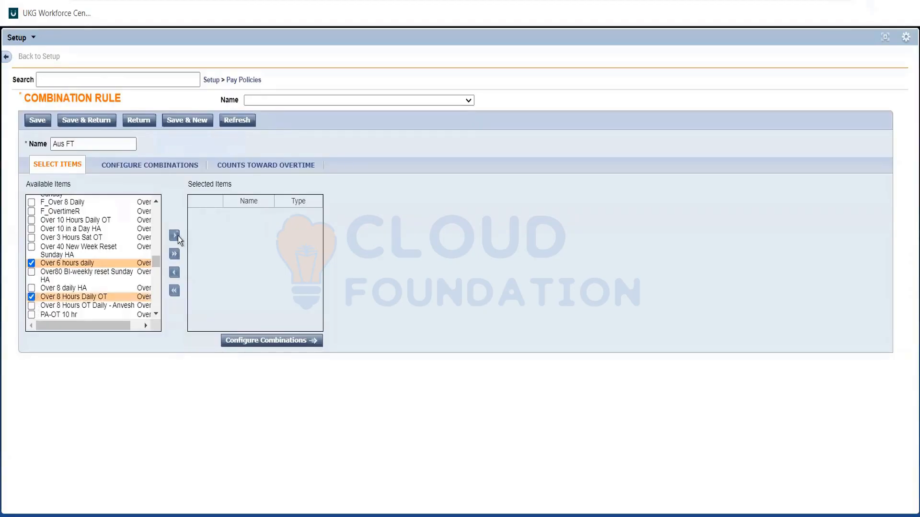
left_click(175, 236)
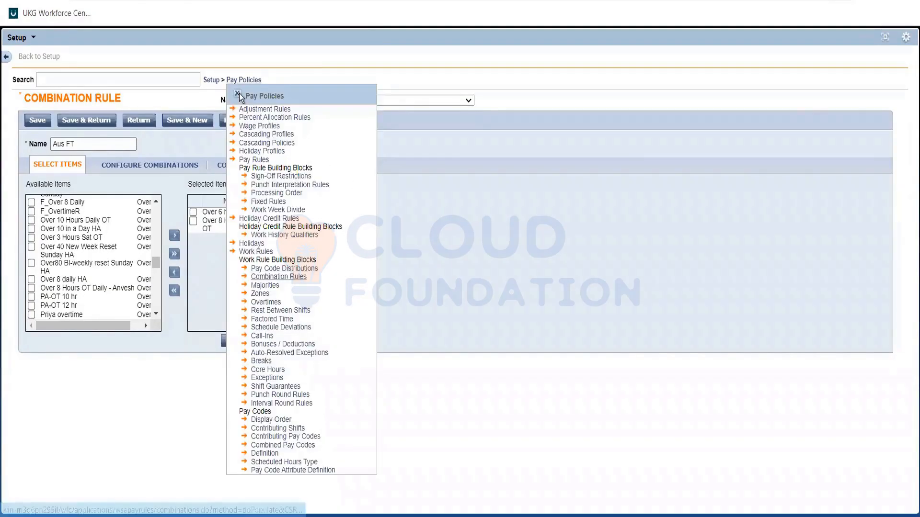
Review the combination rule's name, the available zone and overtime items, and the selected items
left_click(76, 145)
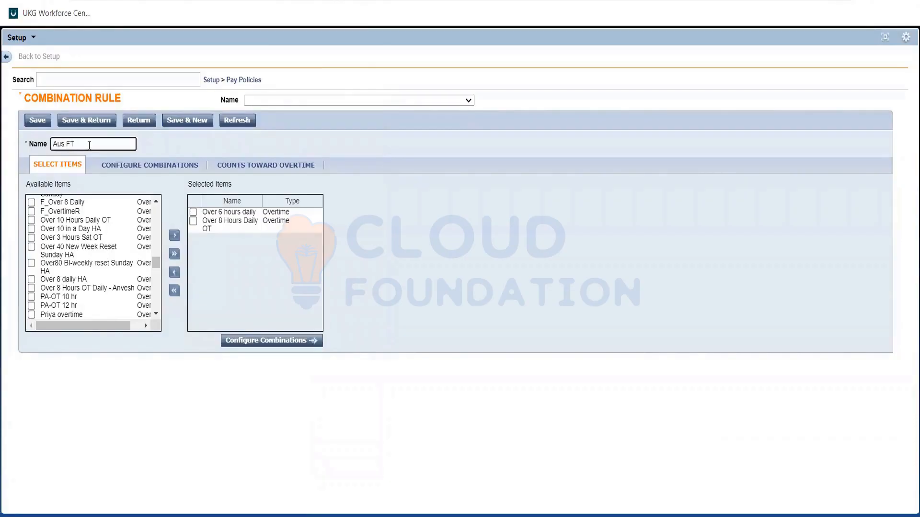
triple_click(87, 143)
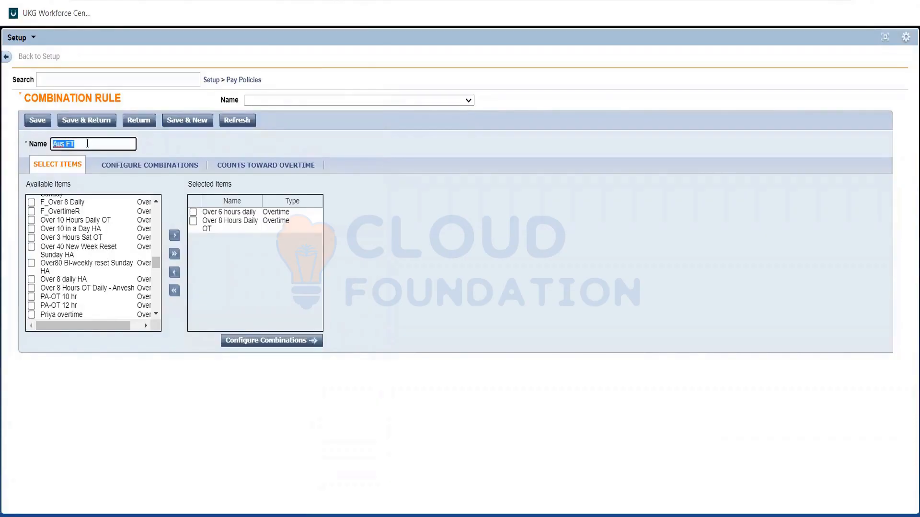
left_click(159, 143)
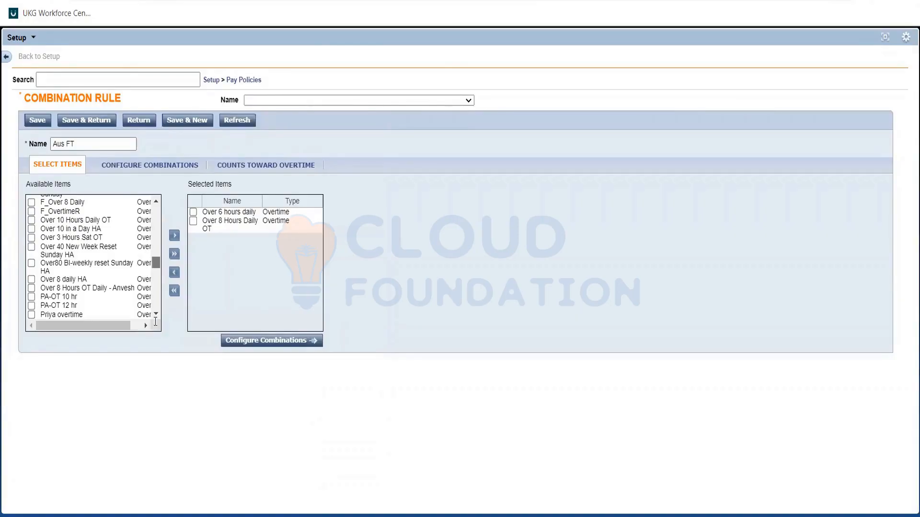
scroll(158, 245, "down", 5)
scroll(161, 236, "up", 3)
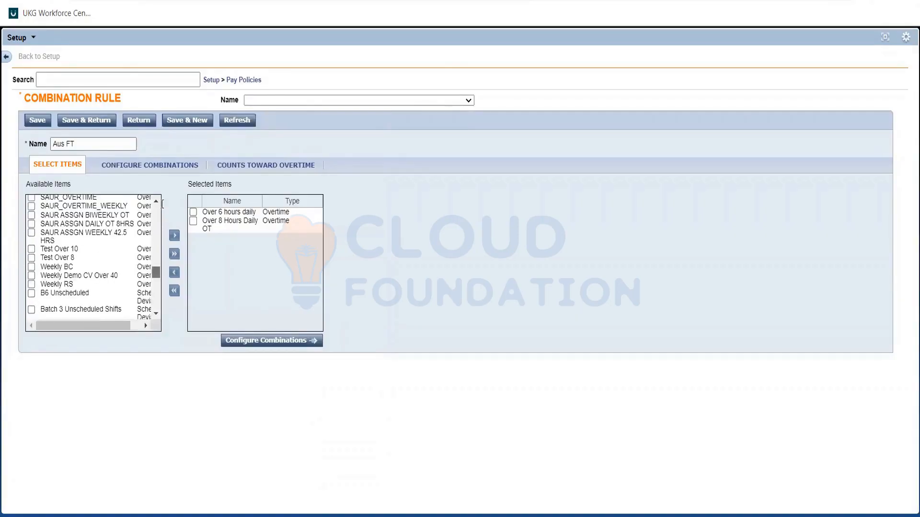
scroll(162, 201, "up", 1)
scroll(156, 234, "up", 5)
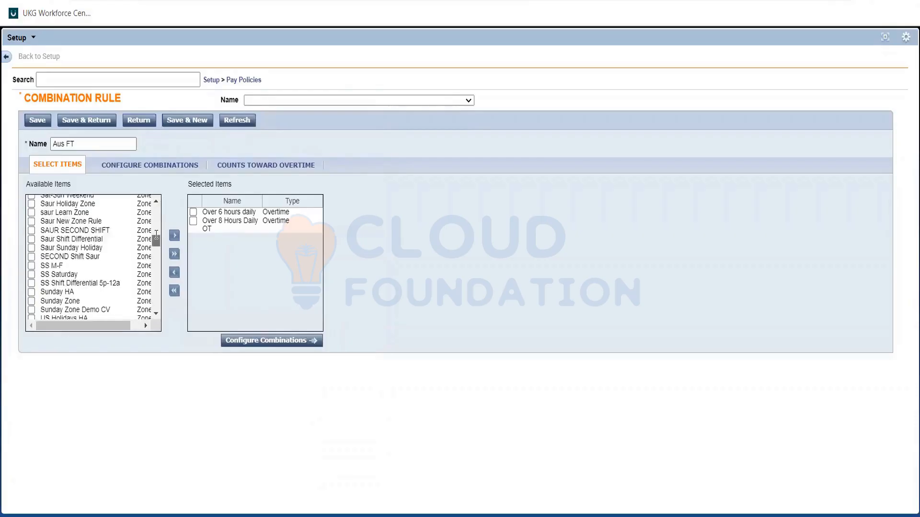
scroll(156, 234, "up", 10)
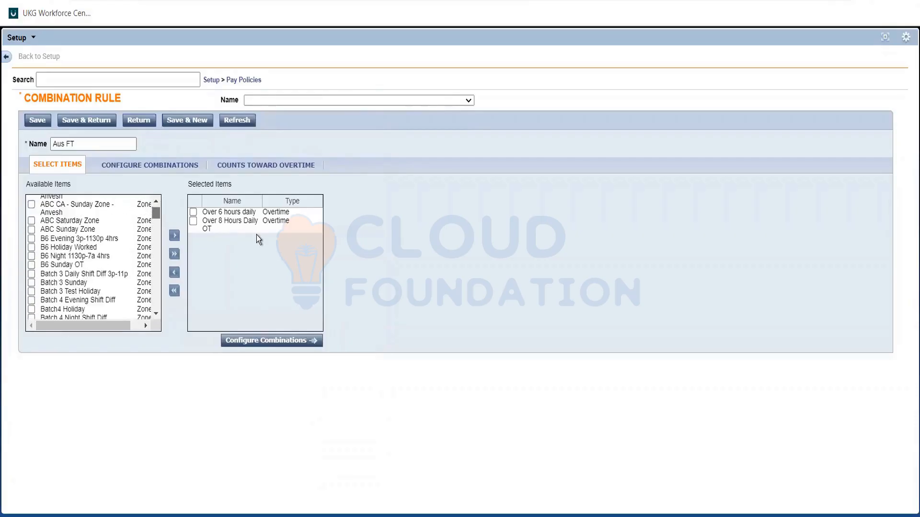
left_click_drag(257, 235, 286, 289)
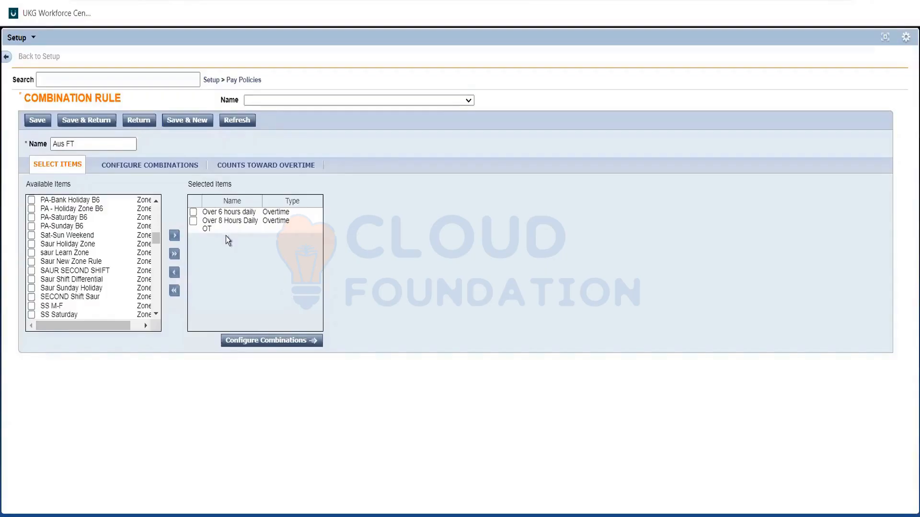
Open the combination configuration for Aus FT and examine the "Over 6 hours daily + Over 8 Hours Daily OT" pairing
left_click(249, 341)
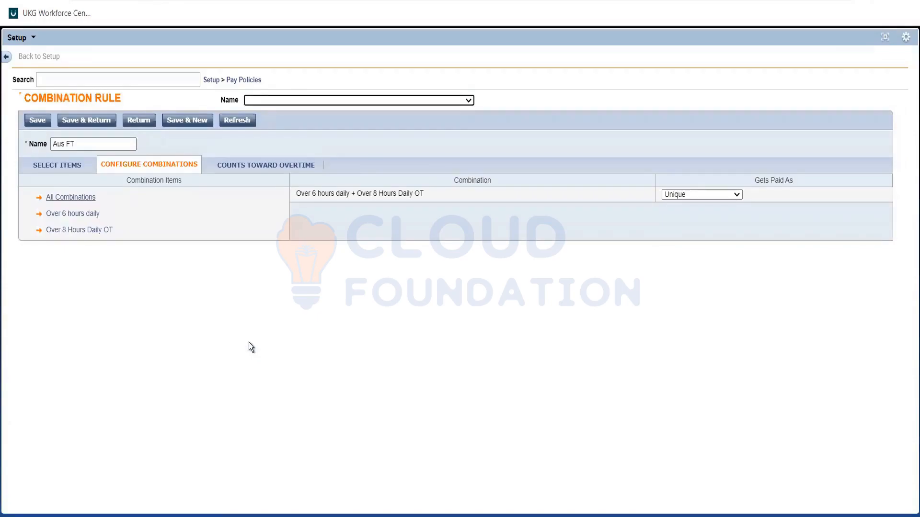
triple_click(301, 190)
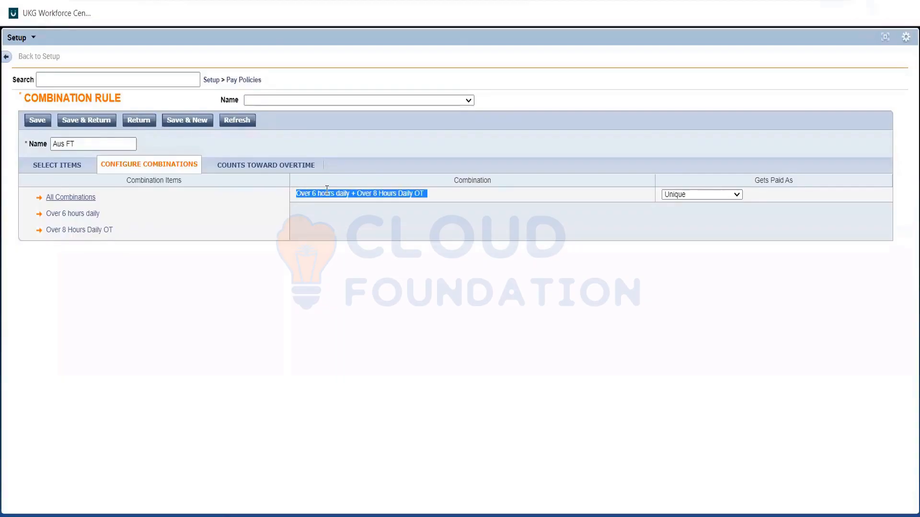
double_click(326, 191)
left_click(383, 194)
triple_click(384, 194)
Switch to the Req notes in Notepad and highlight "6-8 hours is OT 1.5, Above 8 is OT 2.0" in the Mon-Fri condition
key("alt+Tab")
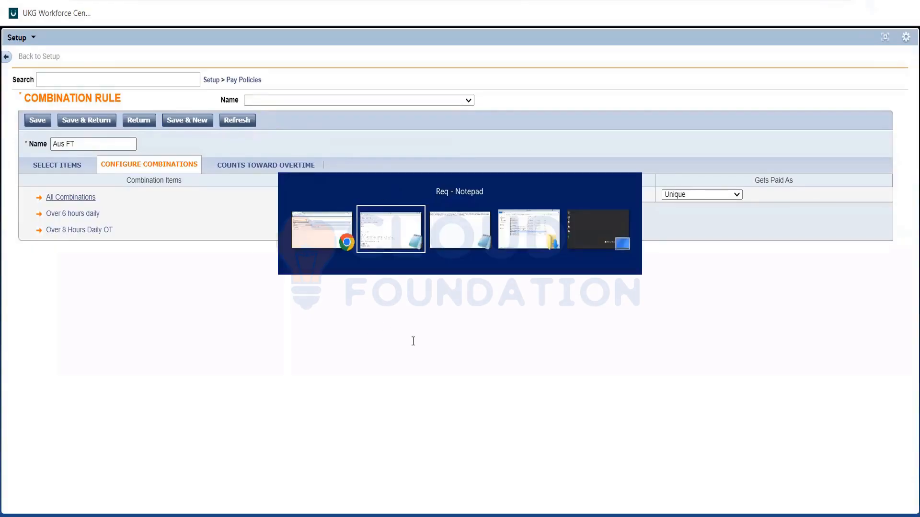
left_click_drag(599, 342, 414, 343)
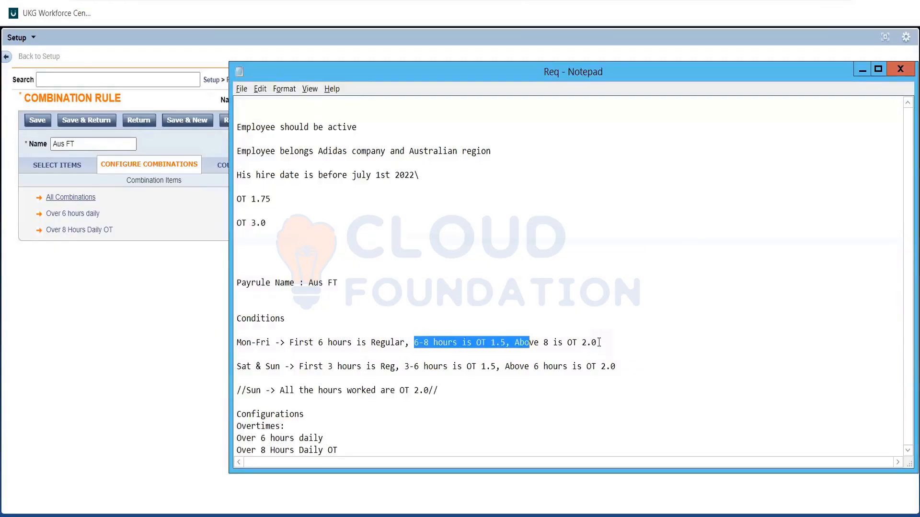
left_click_drag(599, 343, 599, 343)
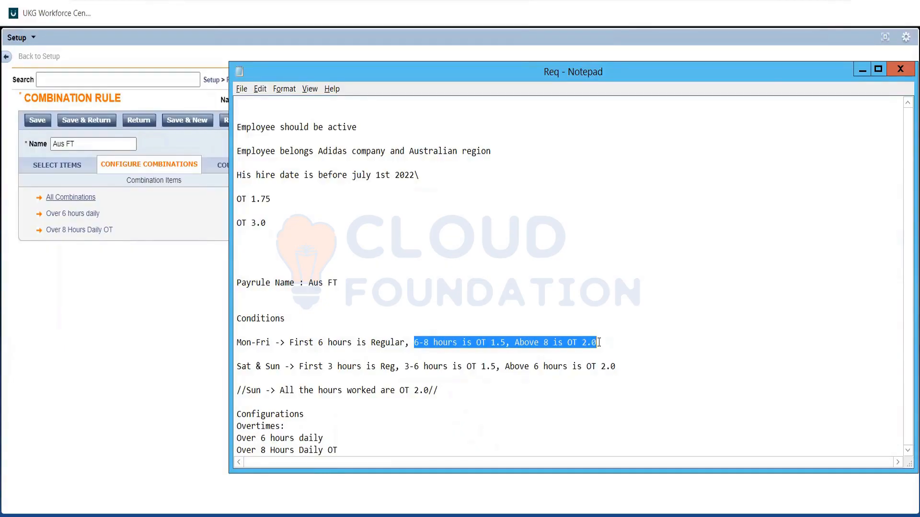
Check the OT 1.5 rate in the Mon-Fri condition of the notes and return to the Aus FT combination rule
double_click(492, 340)
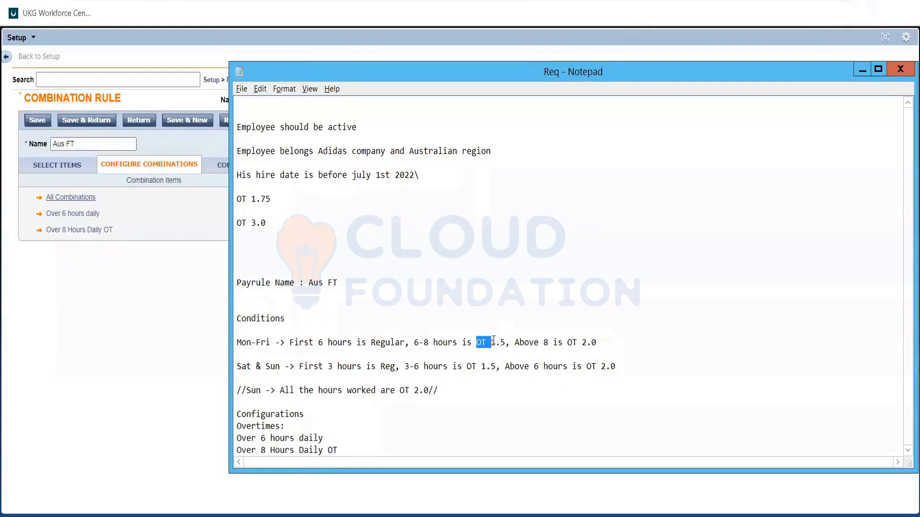
double_click(500, 341)
left_click(500, 341)
left_click(79, 267)
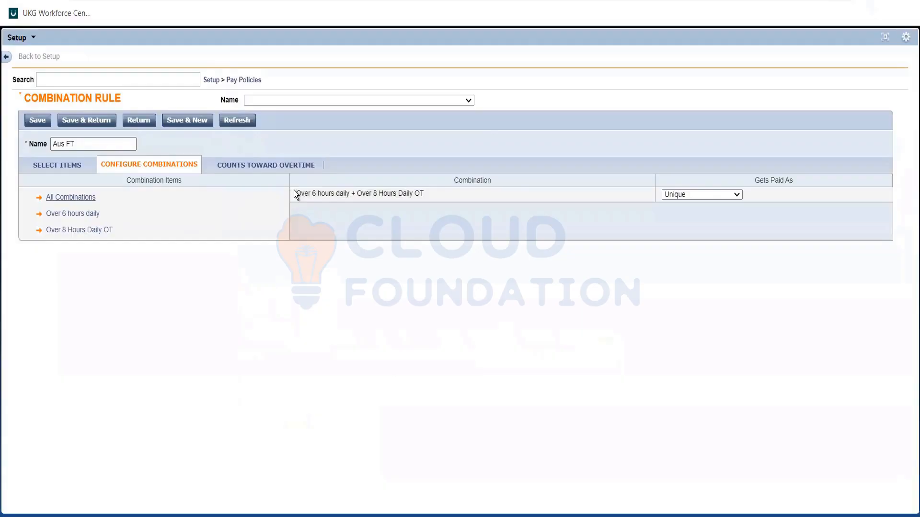
Examine the "Over 6 hours daily + Over 8 Hours Daily OT" pairing in the combination list
left_click_drag(294, 191, 392, 222)
left_click(392, 223)
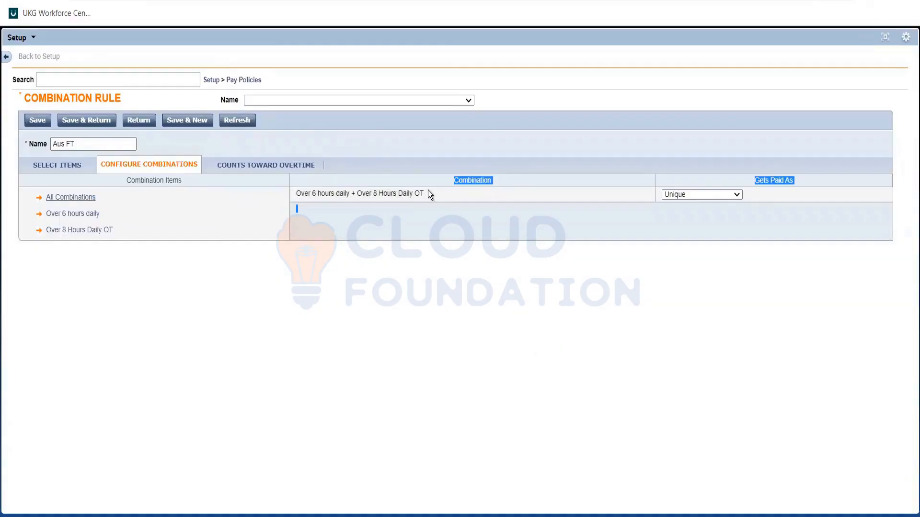
triple_click(427, 190)
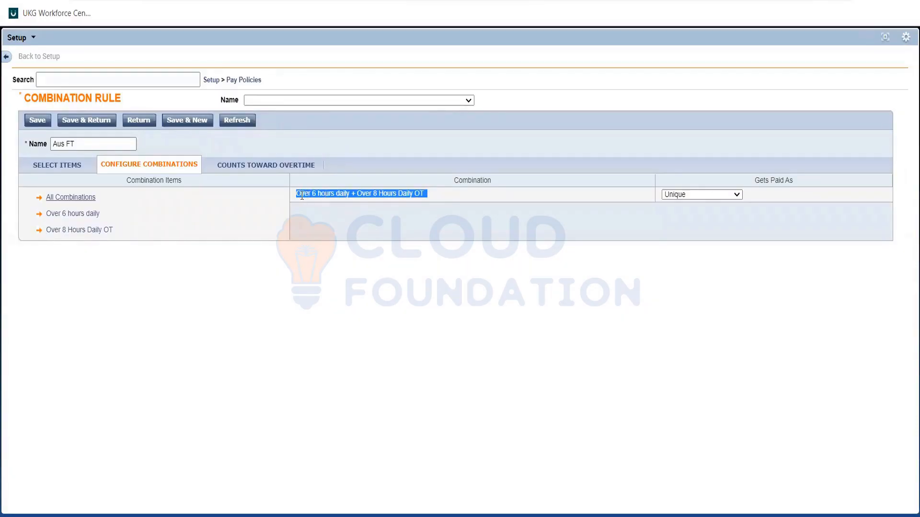
left_click(324, 191)
left_click_drag(323, 185, 415, 192)
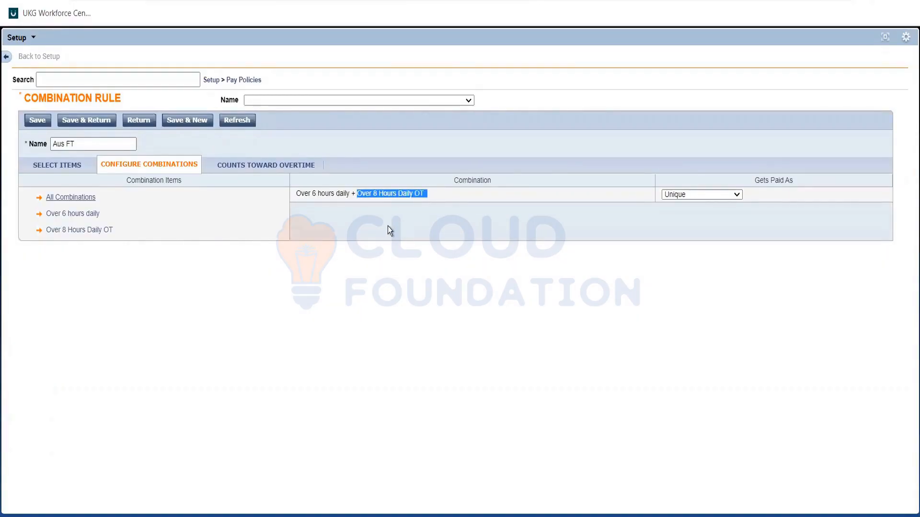
left_click(382, 225)
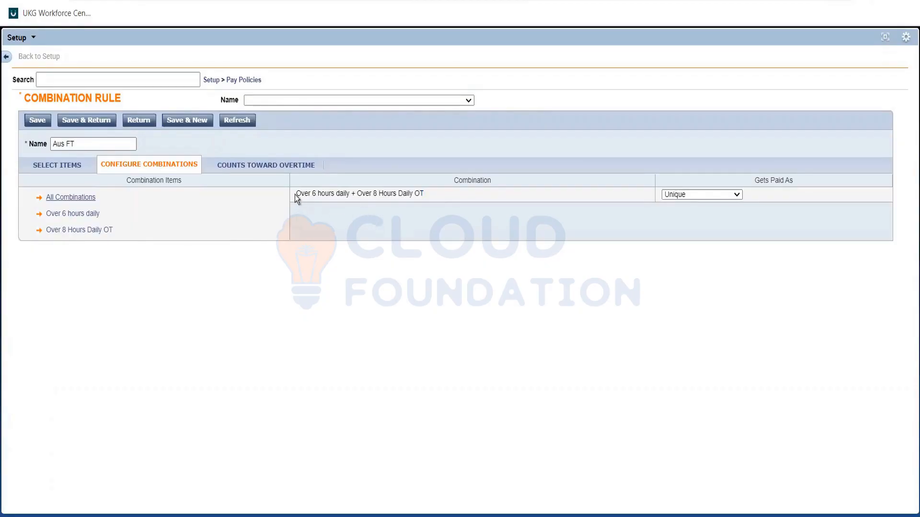
left_click_drag(295, 193, 349, 193)
left_click(352, 205)
left_click(351, 202)
double_click(387, 199)
triple_click(386, 199)
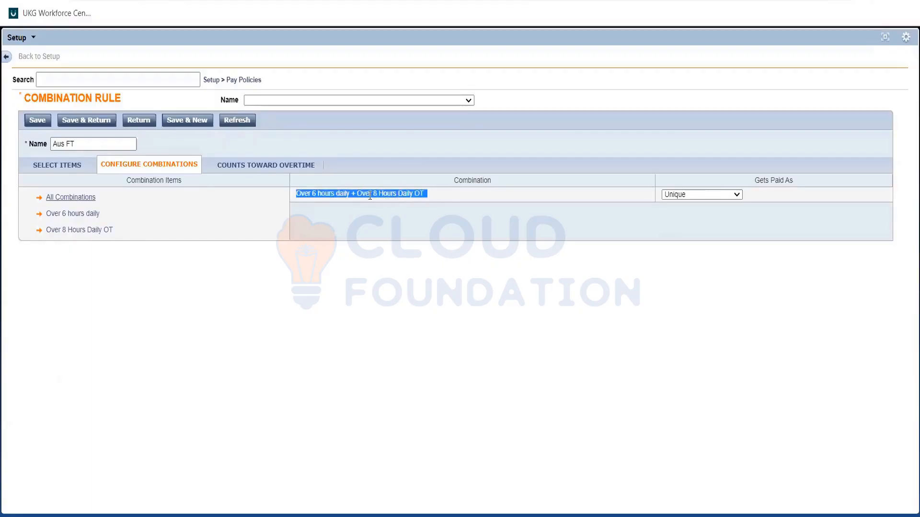
Compare the 6-hour and 8-hour overtime parts of the pairing to decide which one should be paid
double_click(359, 193)
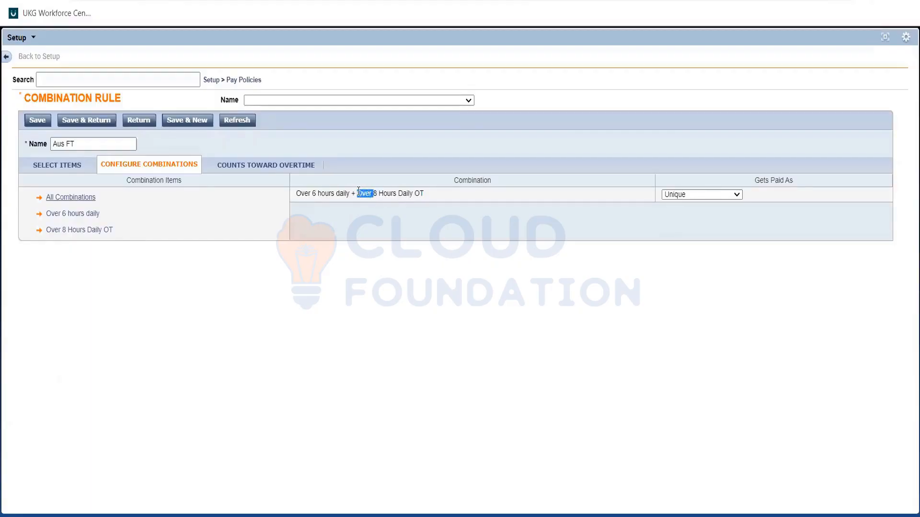
double_click(372, 238)
left_click(372, 238)
left_click_drag(294, 190, 423, 197)
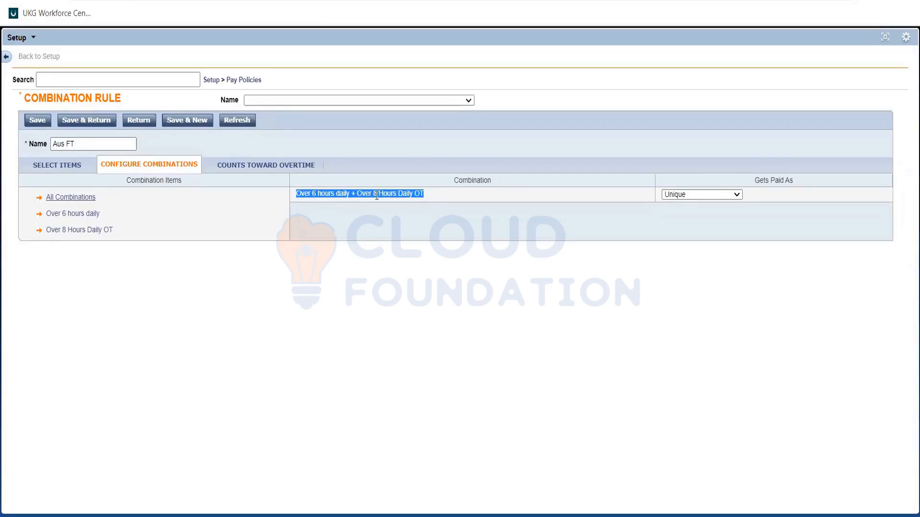
triple_click(320, 196)
triple_click(320, 196)
left_click(320, 196)
double_click(314, 193)
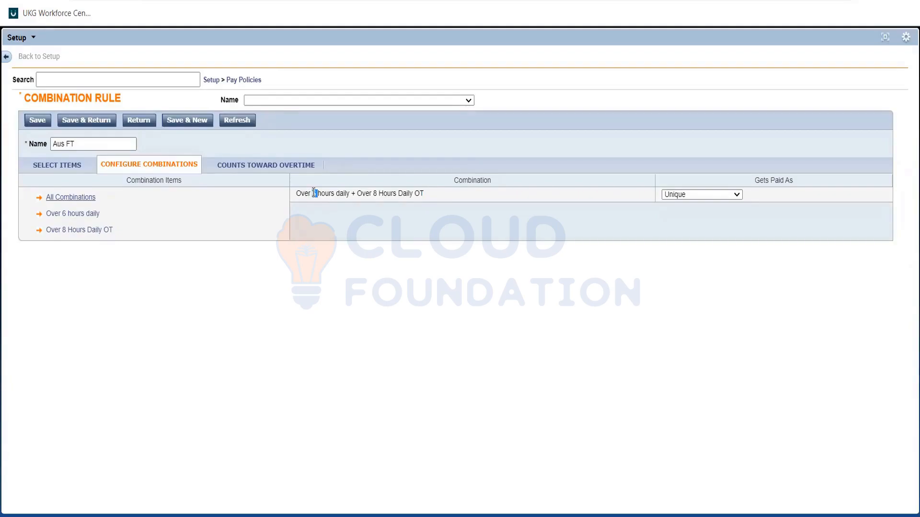
double_click(365, 193)
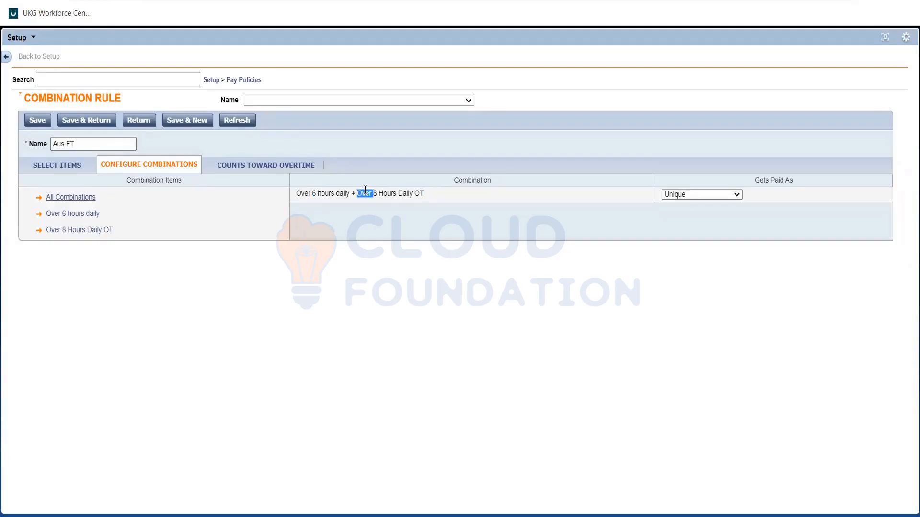
left_click(338, 194)
double_click(338, 194)
left_click(338, 194)
left_click_drag(360, 195, 425, 195)
Set the "Over 6 hours daily + Over 8 Hours Daily OT" combination to get paid as "Over 8 Hours Daily OT"
left_click(702, 195)
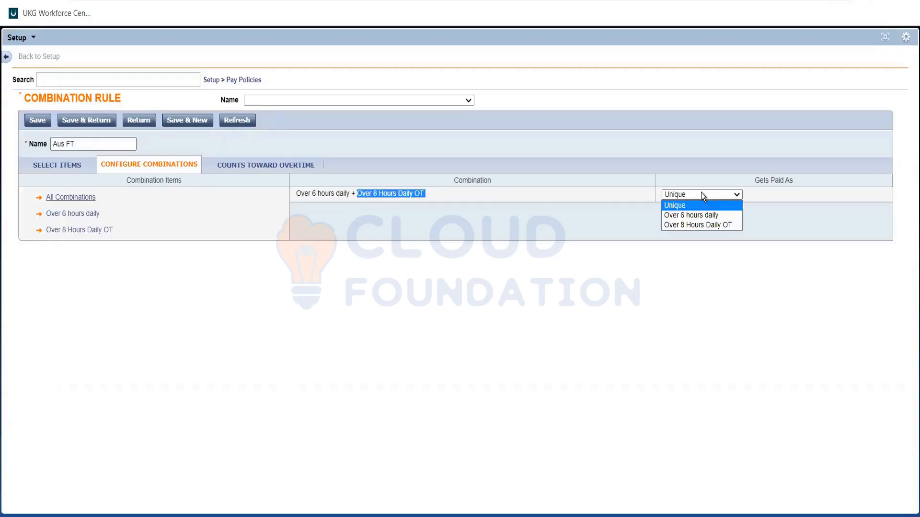
left_click(701, 224)
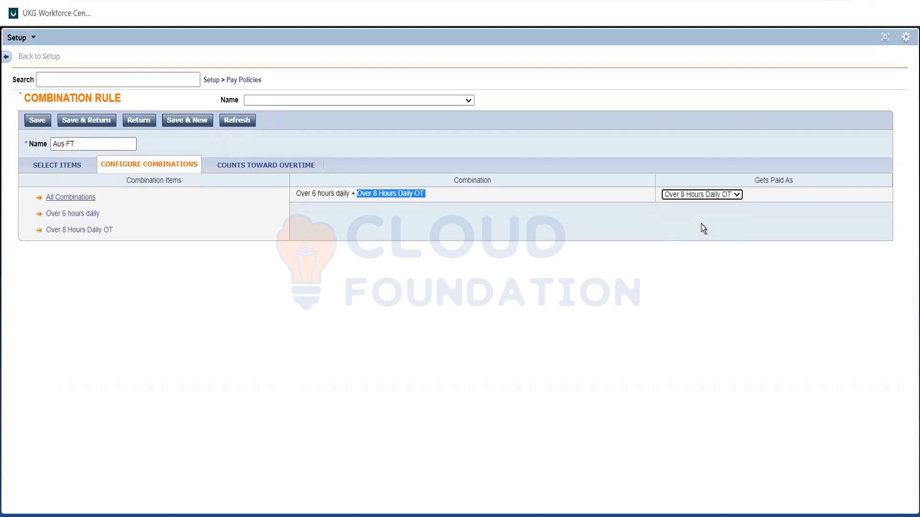
left_click(399, 223)
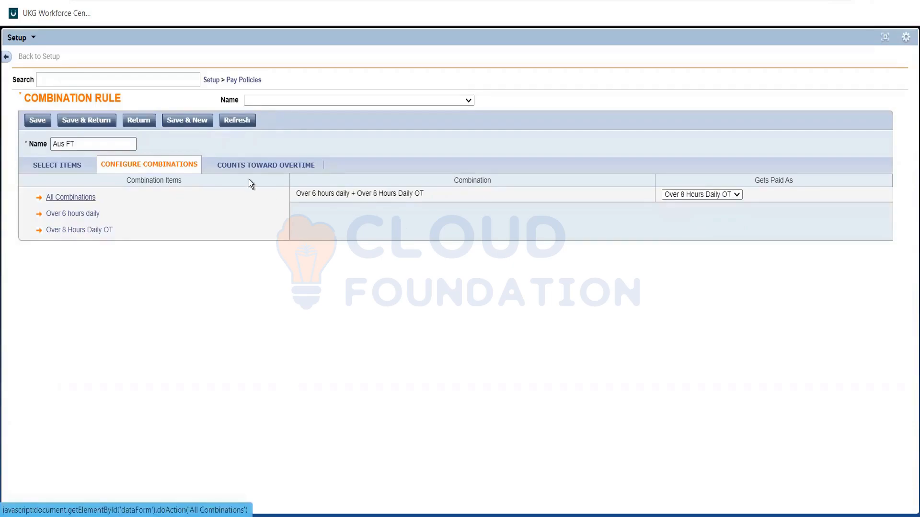
Open the Counts Toward Overtime settings and examine which worked time counts toward "Over 6 hours daily"
left_click(234, 168)
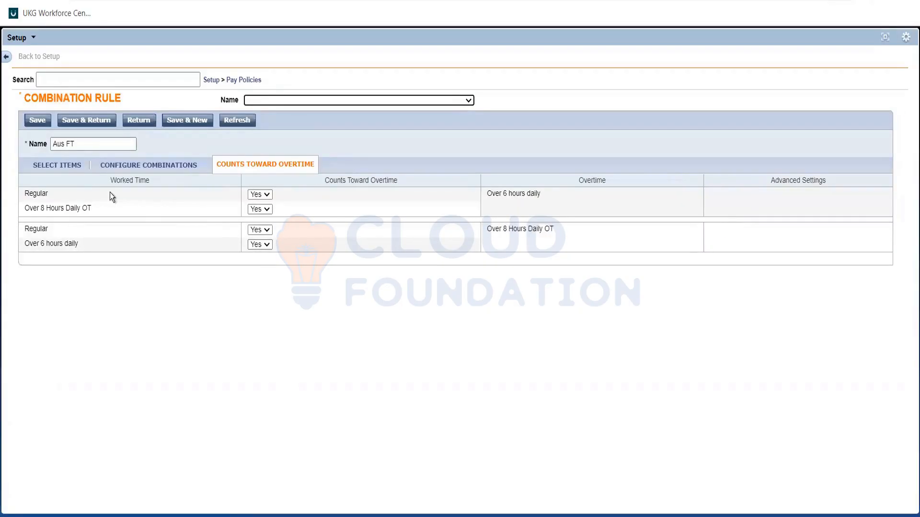
triple_click(505, 194)
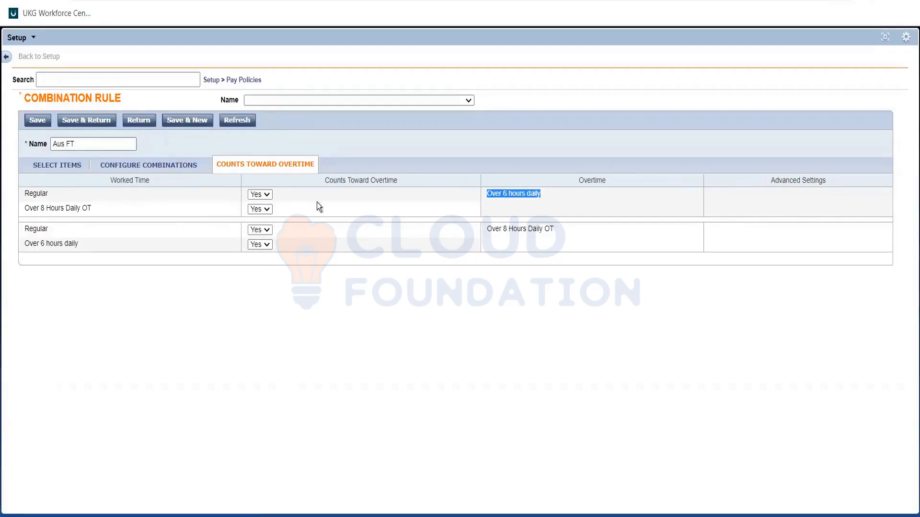
left_click(168, 208, "shift")
left_click(168, 208)
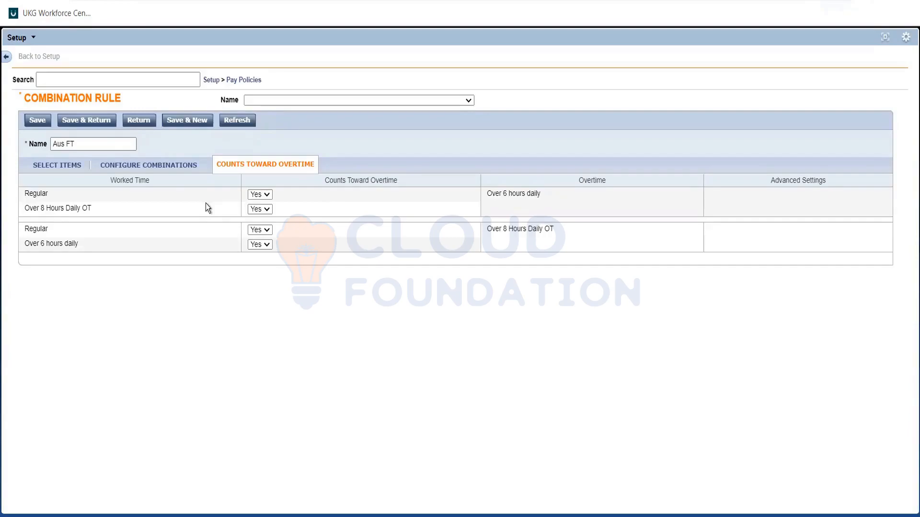
double_click(44, 194)
left_click(70, 190)
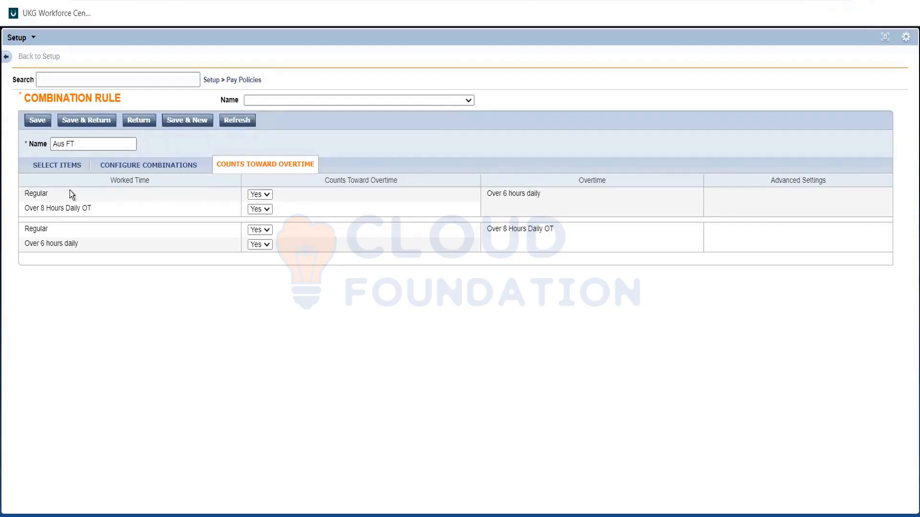
left_click(42, 192)
double_click(59, 192)
left_click_drag(58, 191, 521, 195)
double_click(522, 195)
triple_click(521, 195)
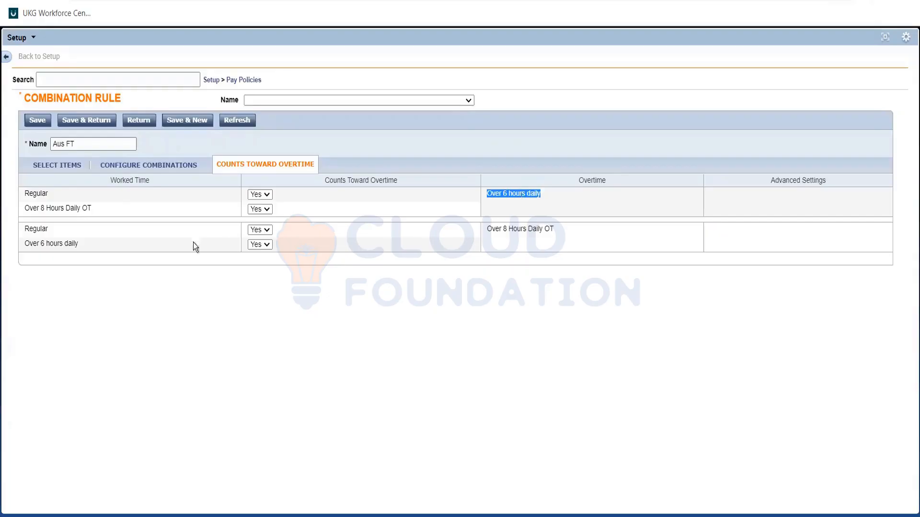
triple_click(69, 209)
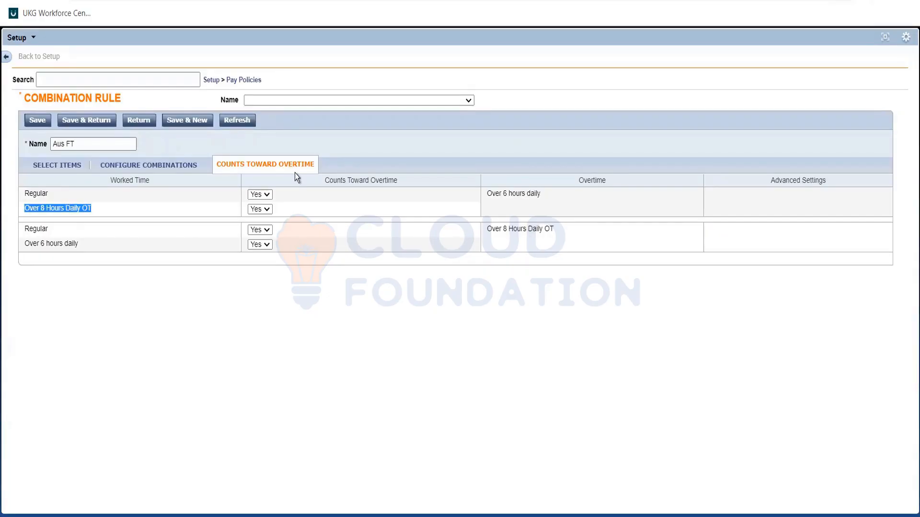
triple_click(485, 192)
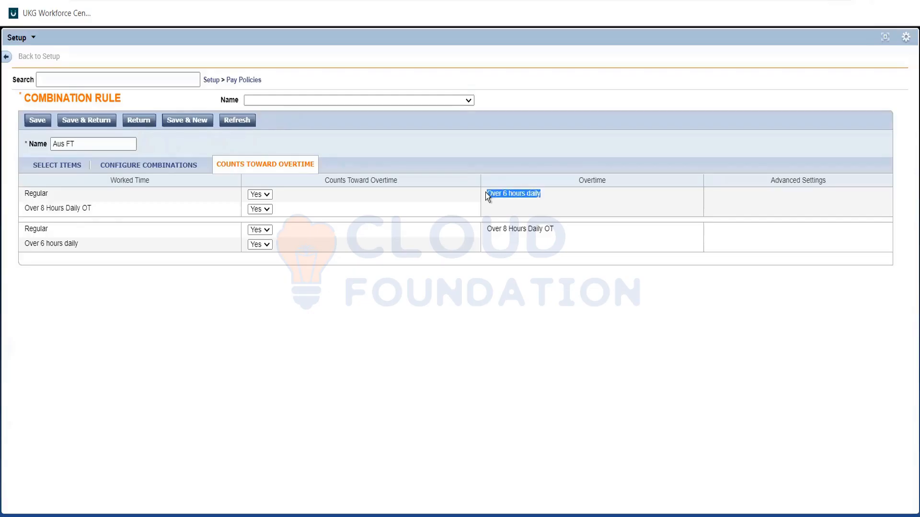
Set "Over 8 Hours Daily OT" worked time to No for counting toward the "Over 6 hours daily" overtime
left_click_drag(486, 193, 208, 218)
triple_click(75, 209)
left_click(208, 218)
key("Return")
left_click(293, 208)
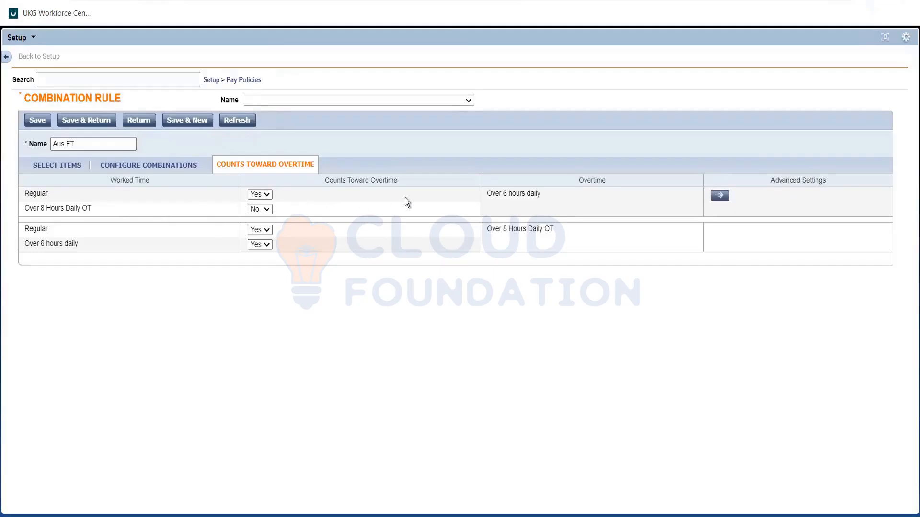
double_click(77, 208)
triple_click(515, 191)
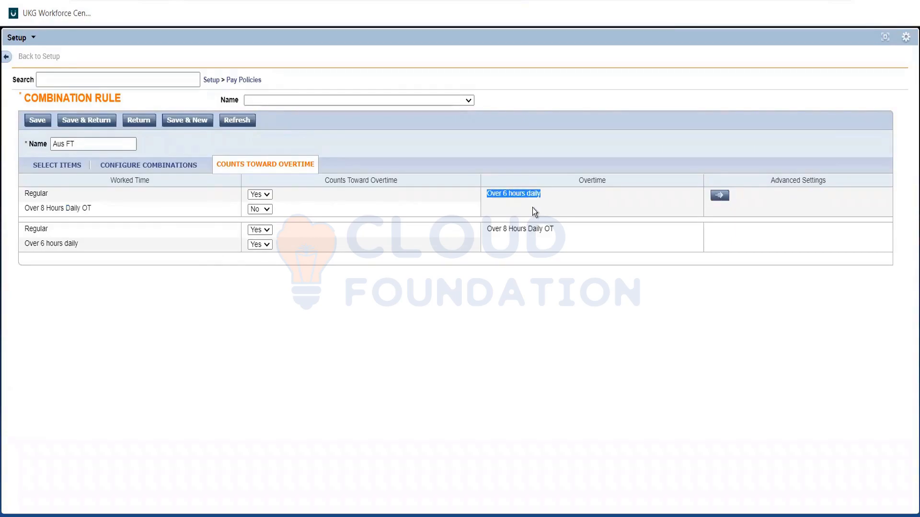
Examine the Regular and "Over 6 hours daily" worked time that counts toward "Over 8 Hours Daily OT"
left_click(95, 238)
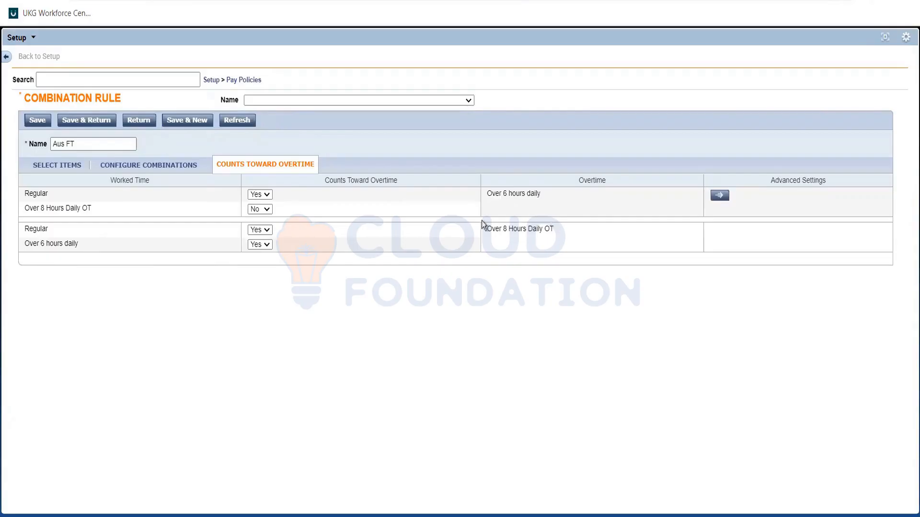
mouse_move(482, 221)
left_mouse_down()
mouse_move(432, 240)
mouse_move(479, 236)
left_mouse_up()
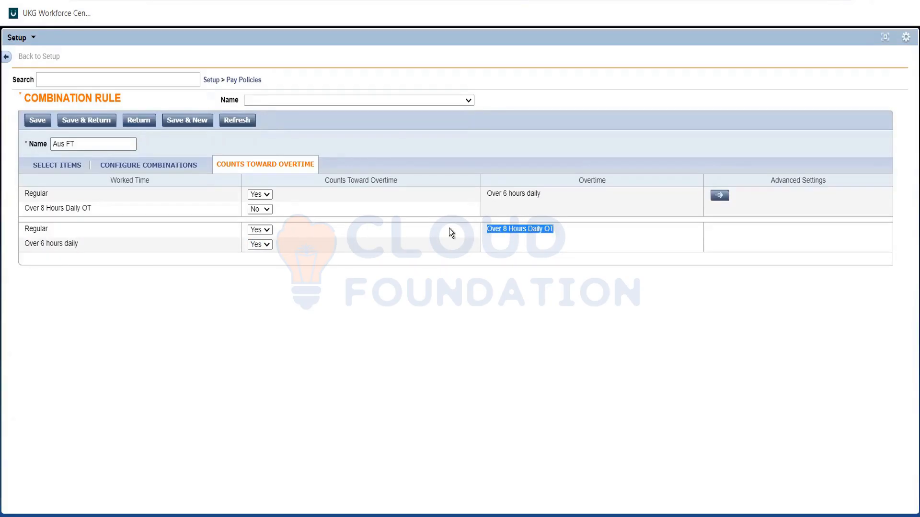
double_click(35, 229)
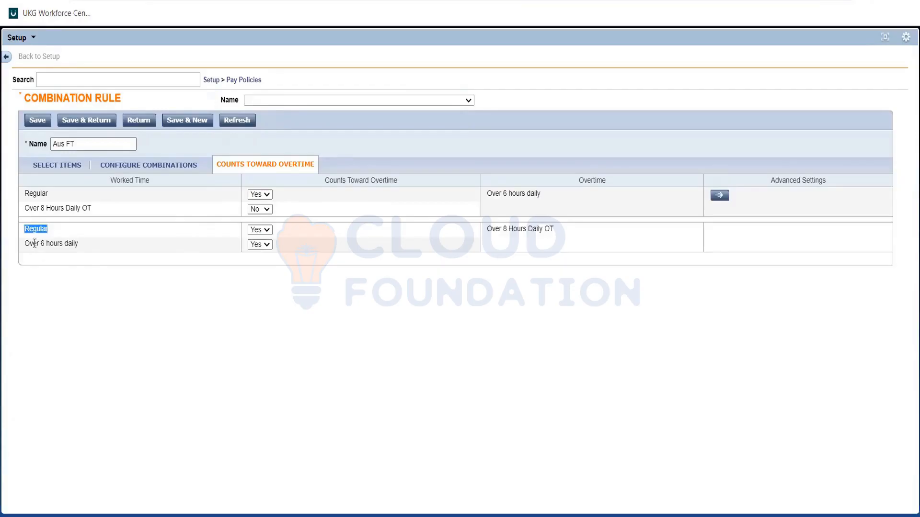
left_click_drag(24, 243, 79, 244)
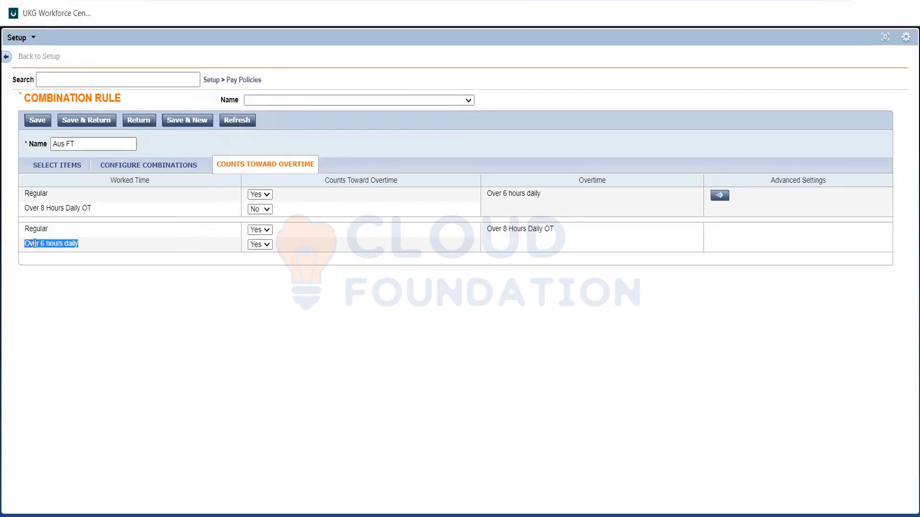
left_click(84, 248)
left_click_drag(79, 245, 19, 248)
left_click(53, 226)
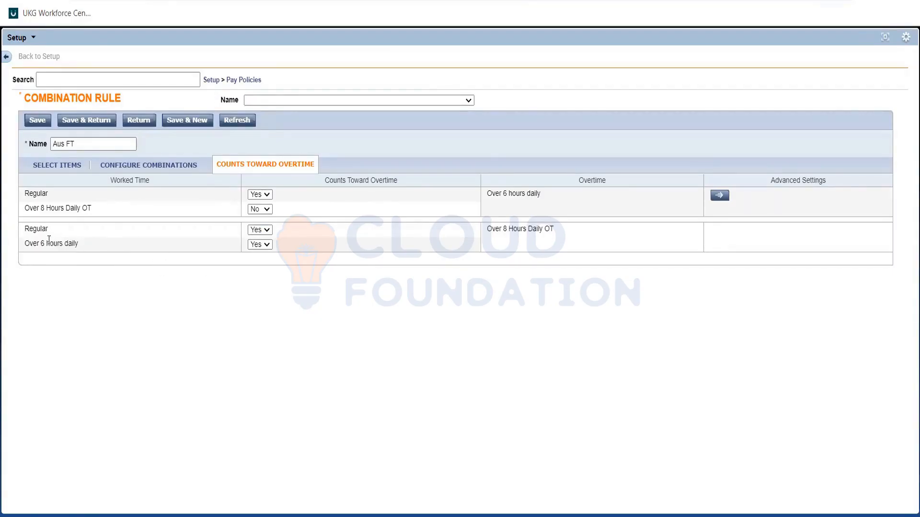
Compare the worked time settings of the "Over 6 hours daily" and "Over 8 Hours Daily OT" overtime groups
triple_click(501, 229)
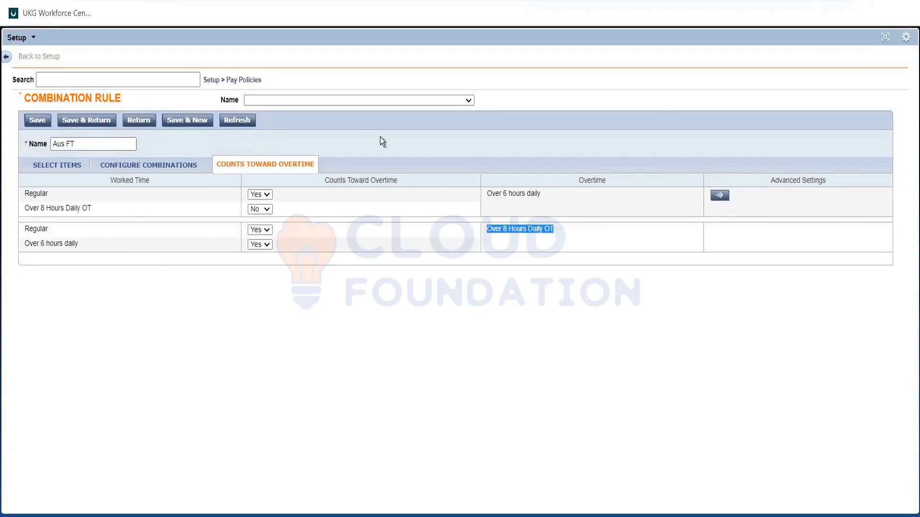
left_click(507, 201)
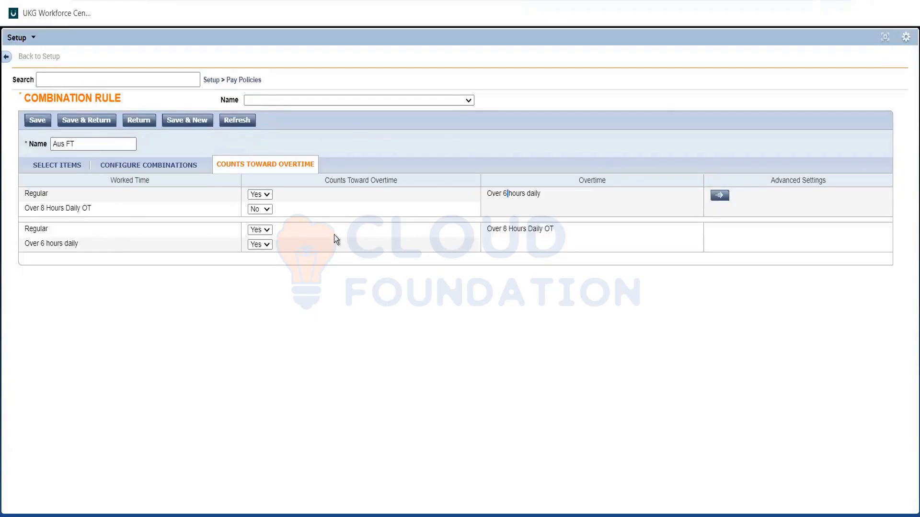
triple_click(107, 217)
triple_click(485, 202)
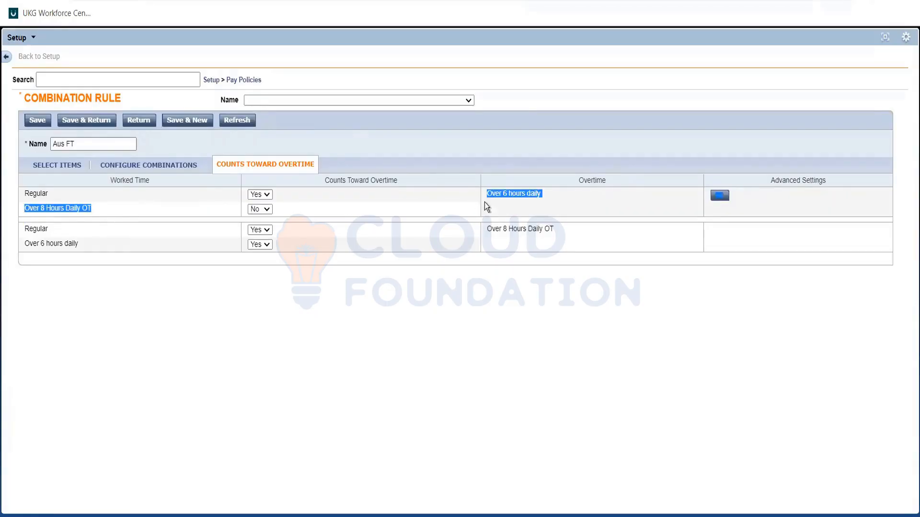
left_click(467, 228)
left_click_drag(554, 229, 486, 229)
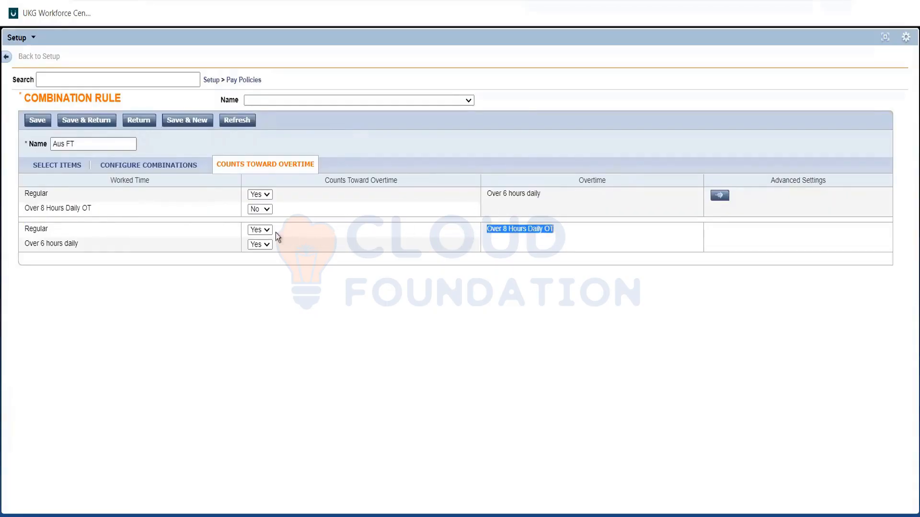
left_click(180, 225)
left_click_drag(486, 229, 555, 229)
left_click(547, 238)
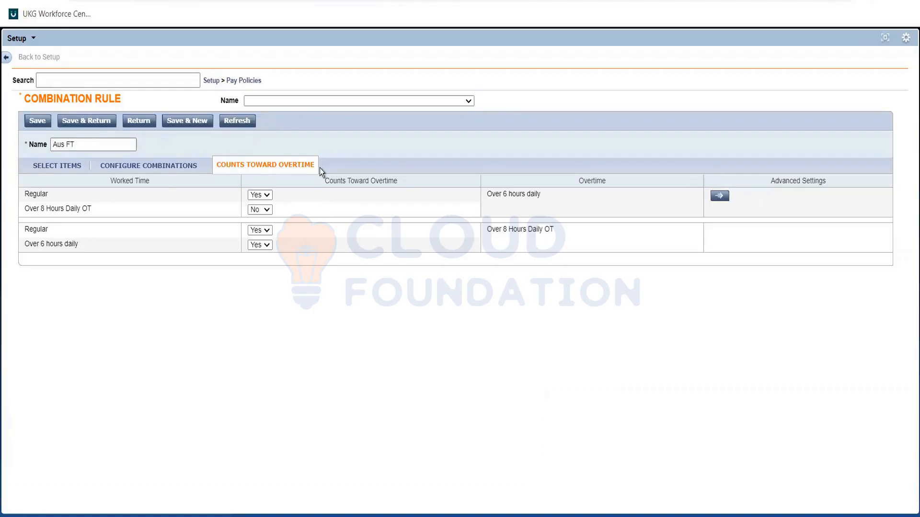
Save the Aus FT combination rule, return to the rules list, and open the Pay Code Distributions under Pay Policies
left_click(87, 121)
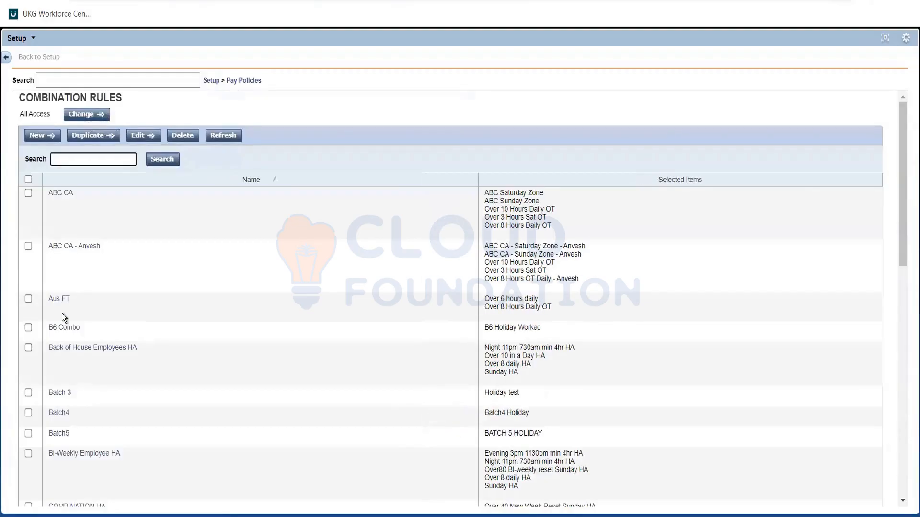
left_click(248, 84)
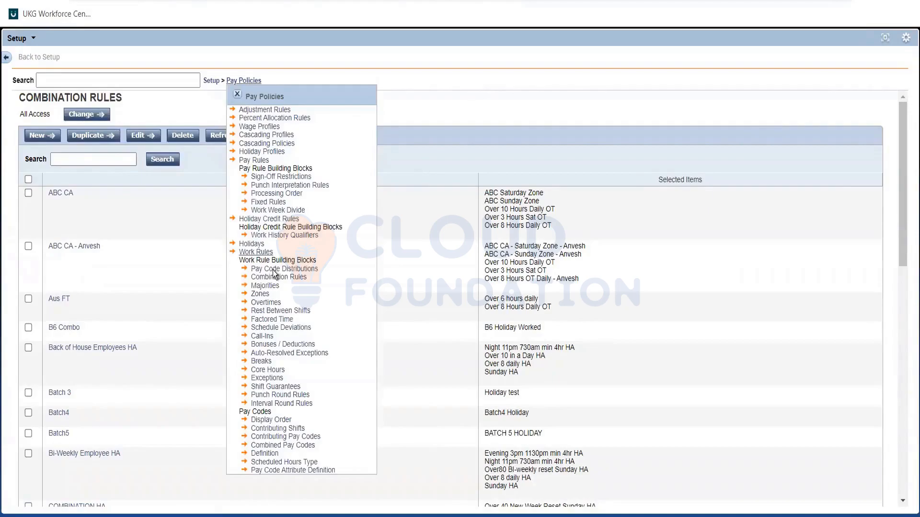
left_click(274, 270)
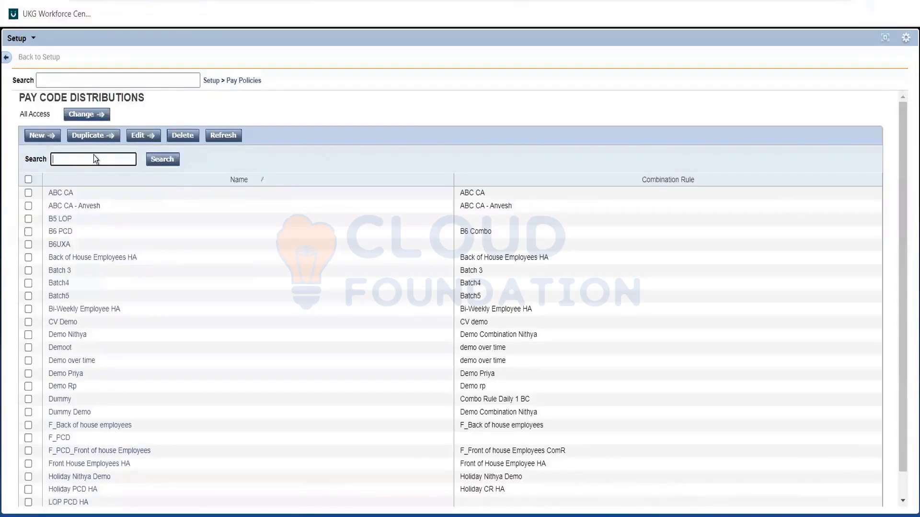
Start a new pay code distribution and name it "Aus FT"
key("Return")
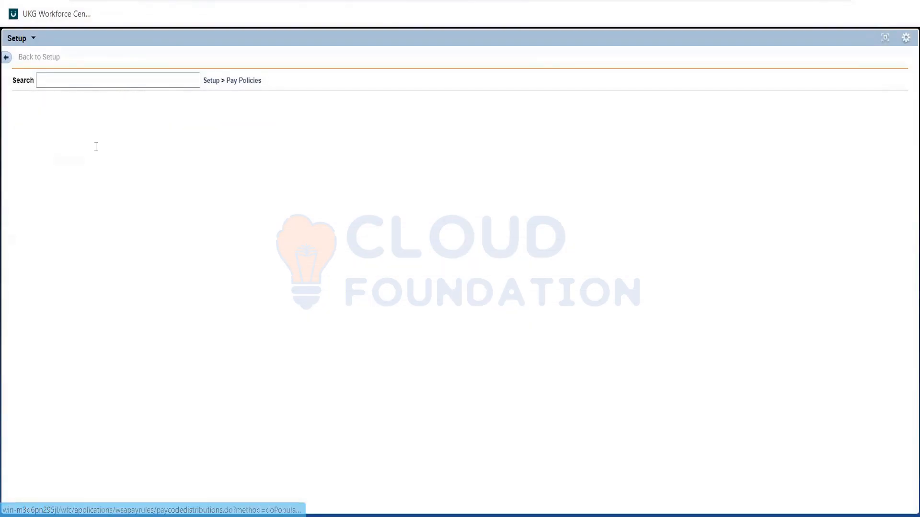
left_click(96, 148)
type("Aus FT")
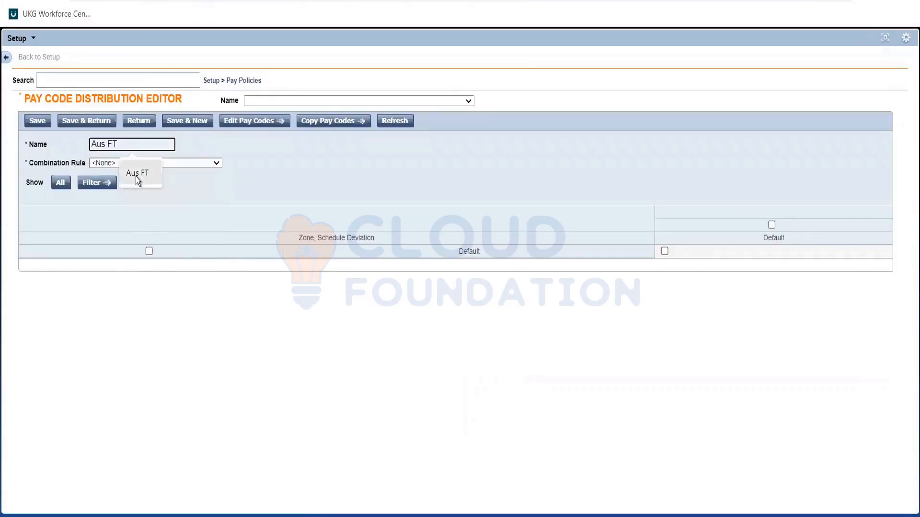
Confirm the name "Aus FT" for the pay code distribution and assign it the Aus FT combination rule
left_click(138, 175)
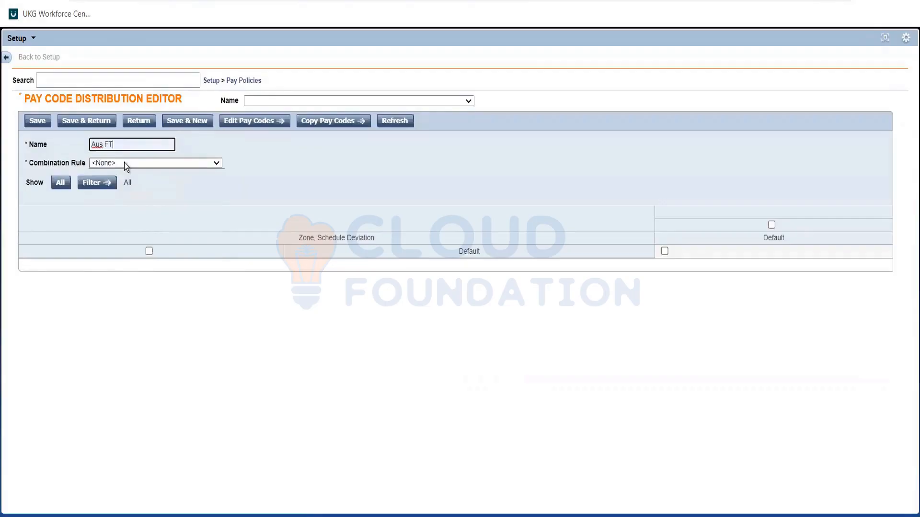
left_click(124, 163)
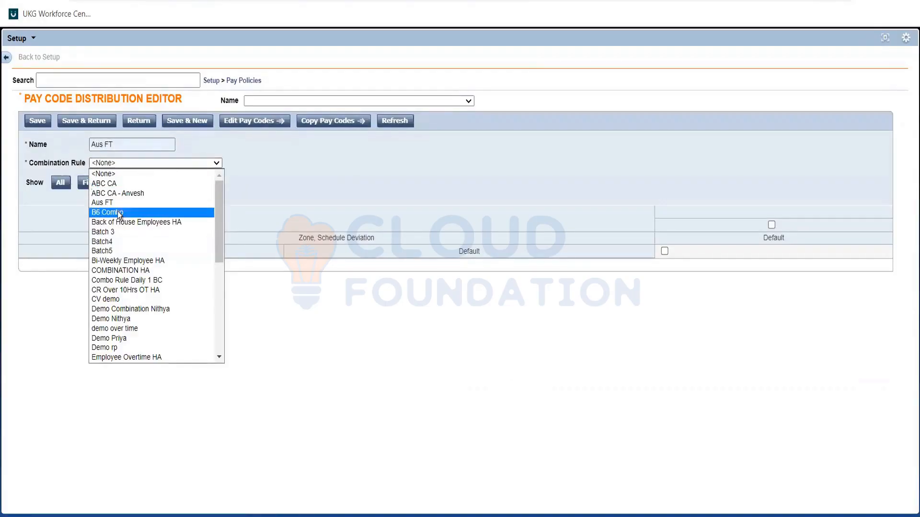
left_click(113, 202)
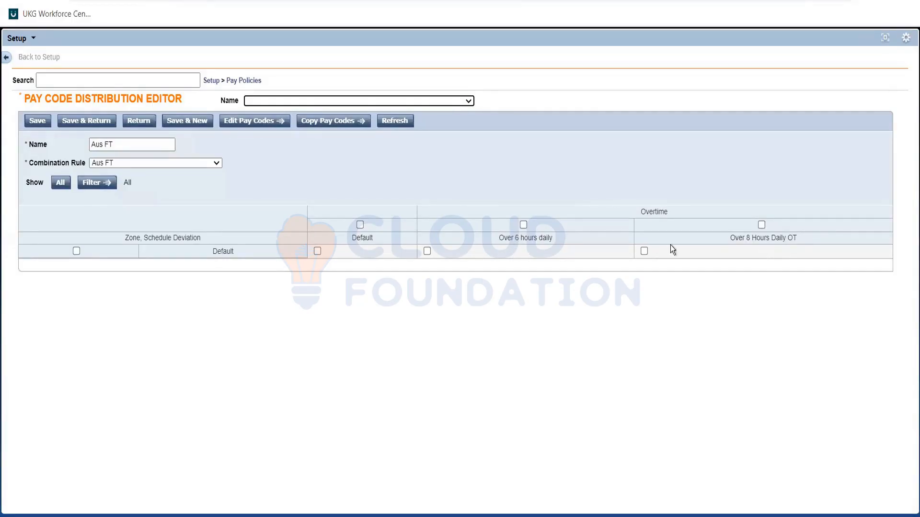
Assign the Reg pay code to the Default column of the Aus FT distribution and save the selection
left_click(317, 252)
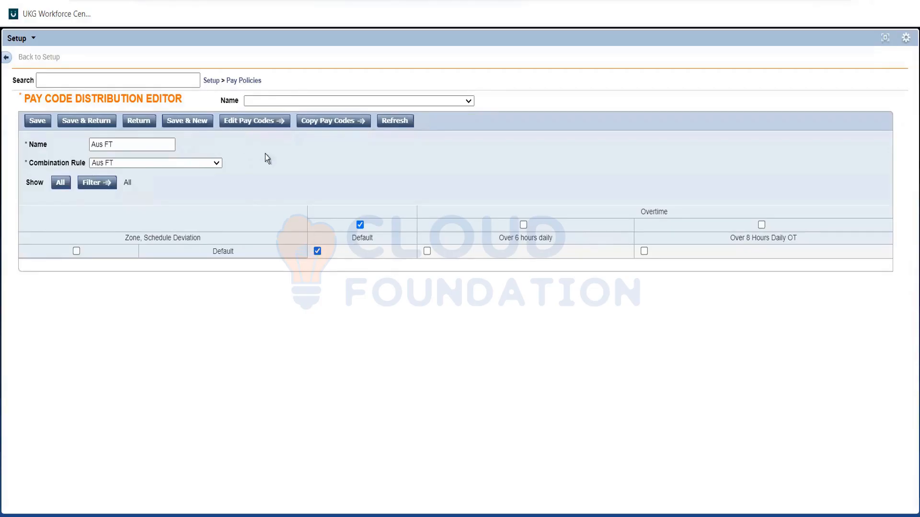
left_click(254, 126)
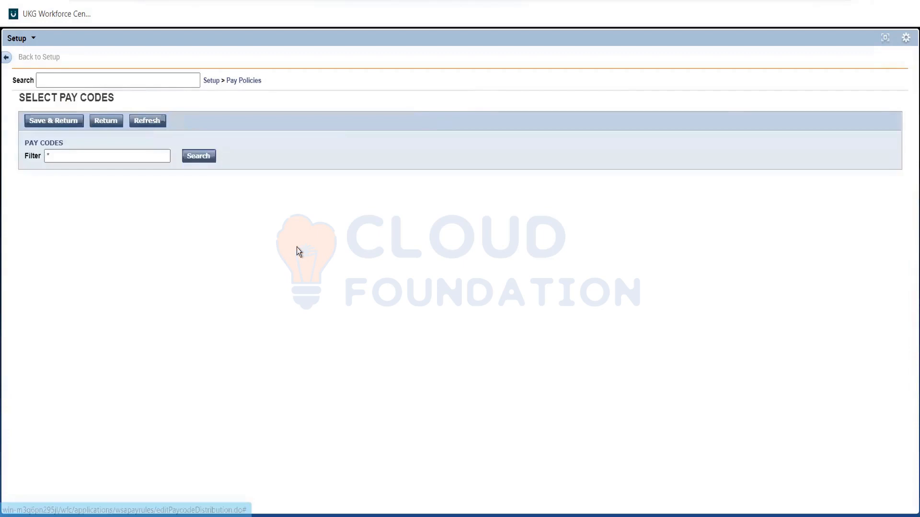
scroll(168, 243, "down", 8)
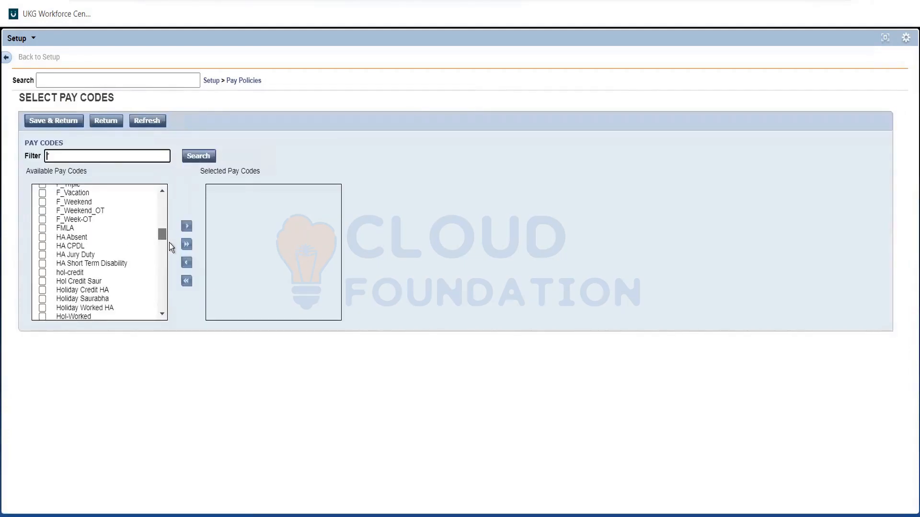
scroll(169, 243, "down", 3)
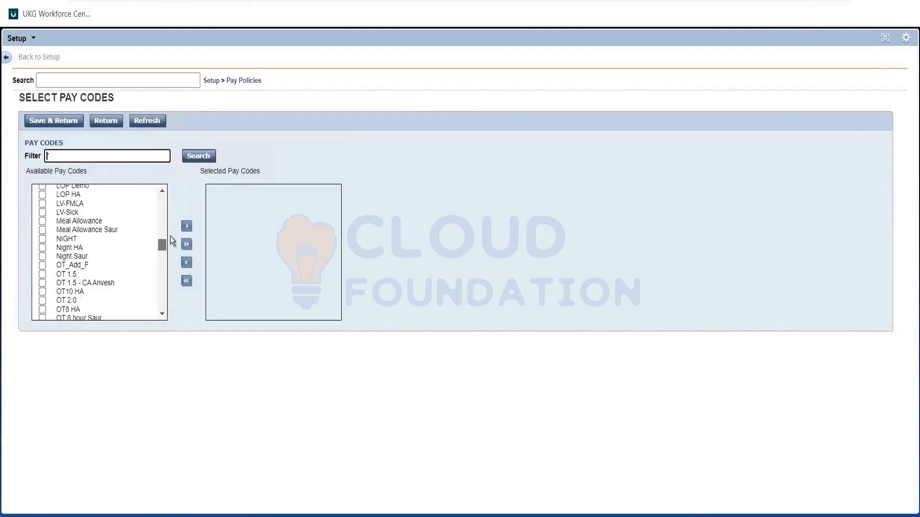
scroll(168, 239, "up", 5)
scroll(168, 245, "down", 10)
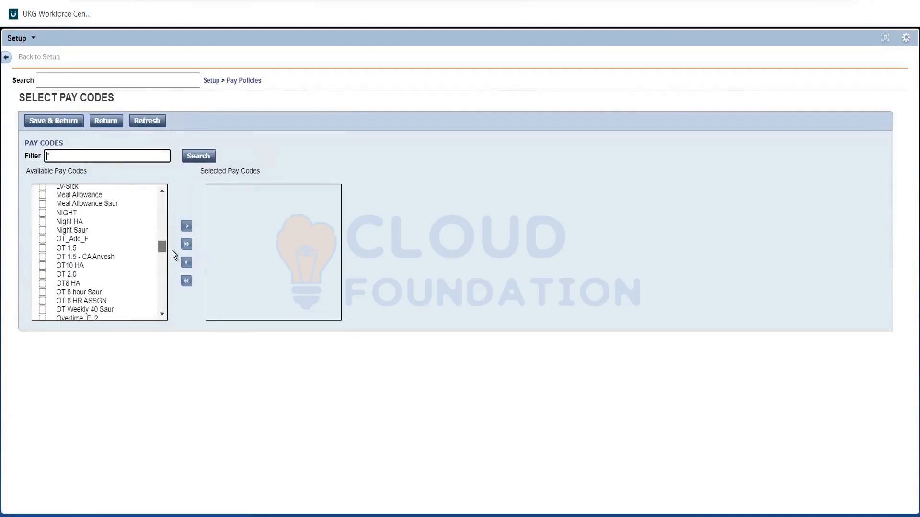
scroll(173, 254, "down", 3)
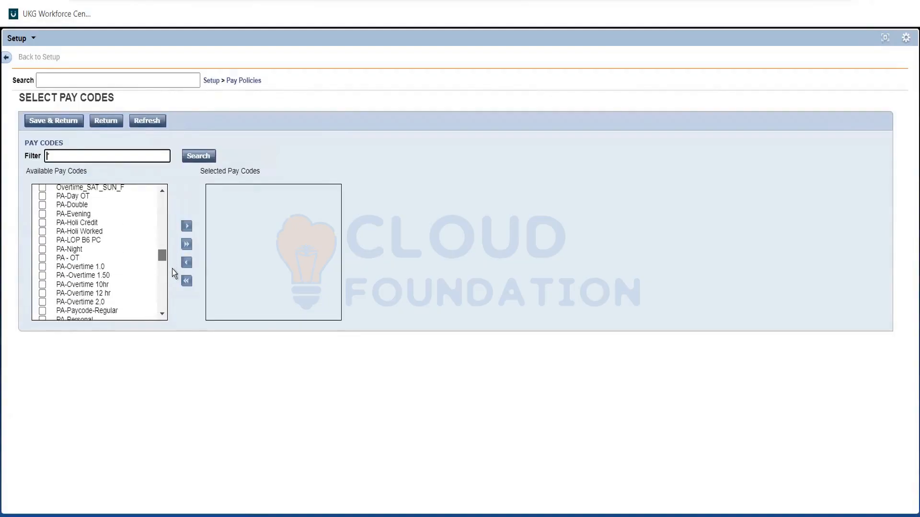
scroll(163, 309, "down", 8)
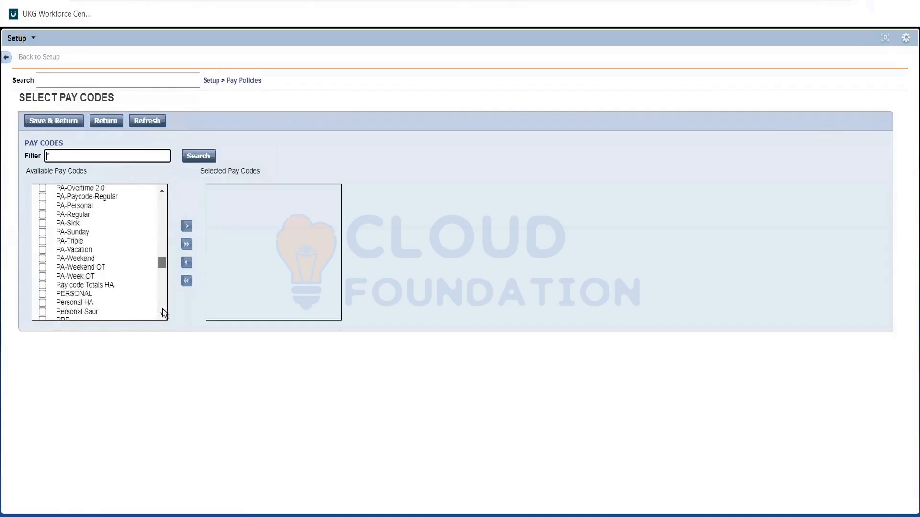
scroll(69, 285, "up", 1)
scroll(53, 278, "down", 1)
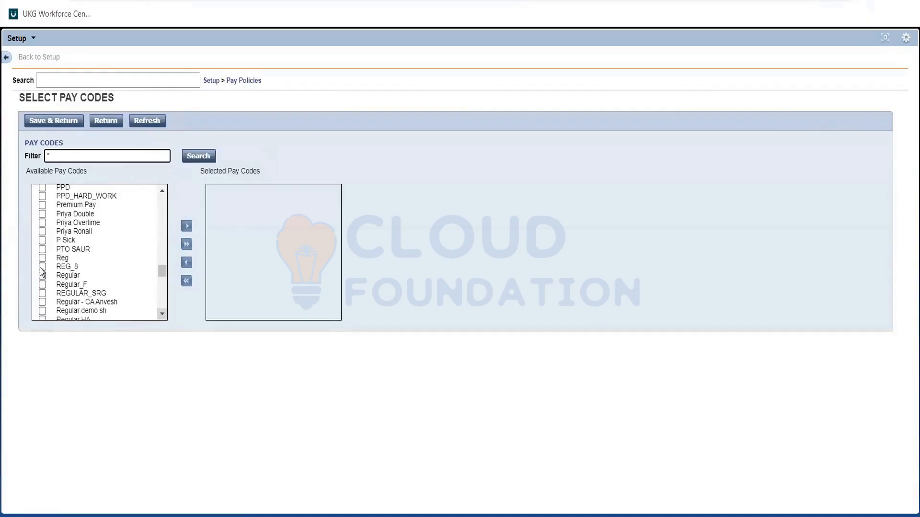
left_click(42, 258)
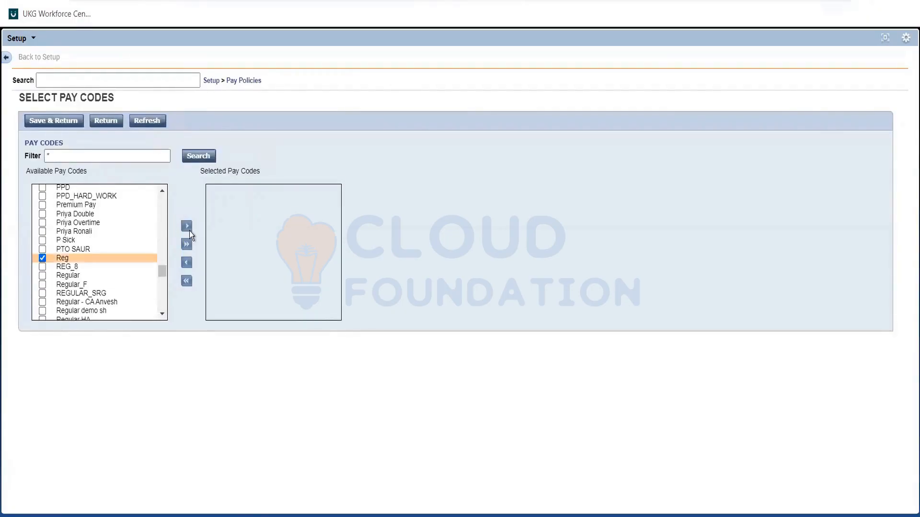
left_click(187, 226)
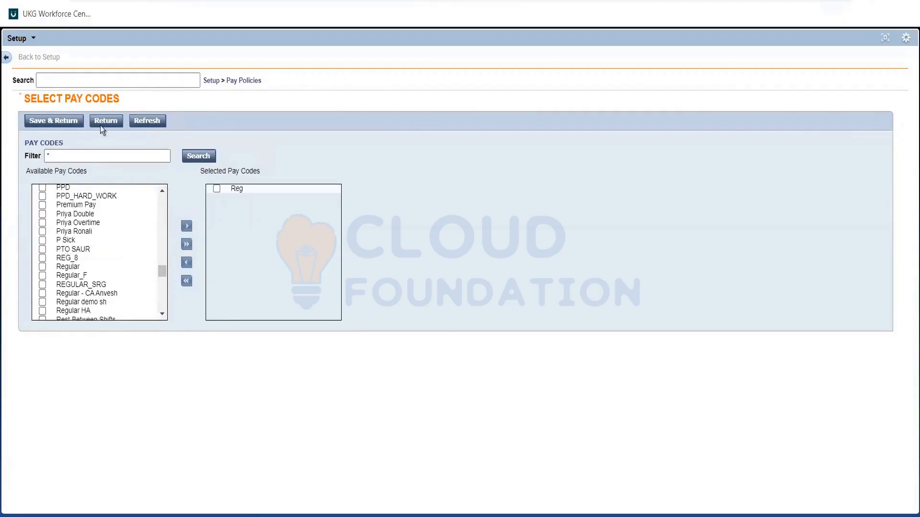
left_click(65, 121)
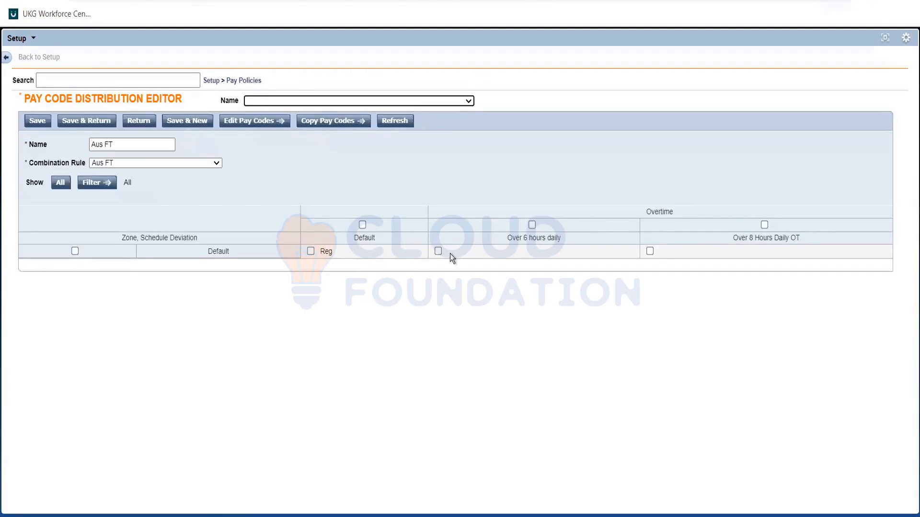
Assign the OT 1.5 pay code to the "Over 6 hours daily" overtime column and save the selection
left_click(438, 251)
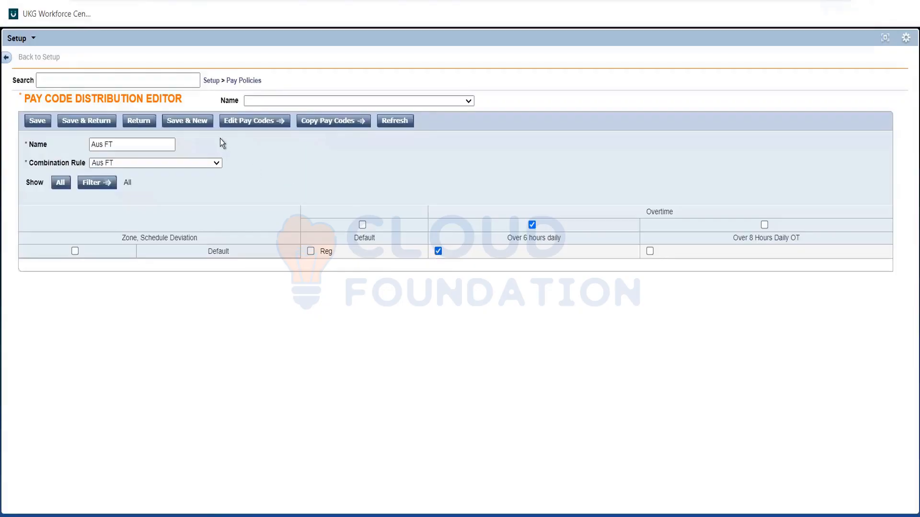
left_click(258, 122)
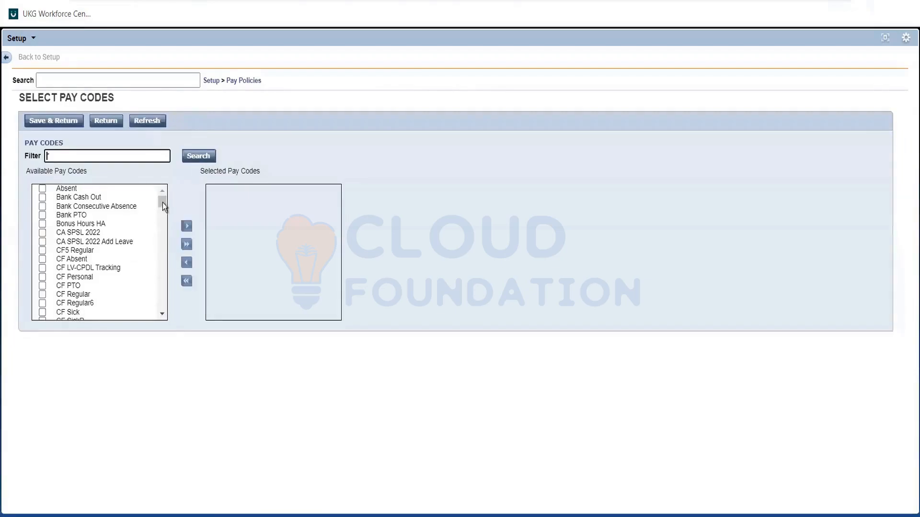
scroll(162, 210, "down", 5)
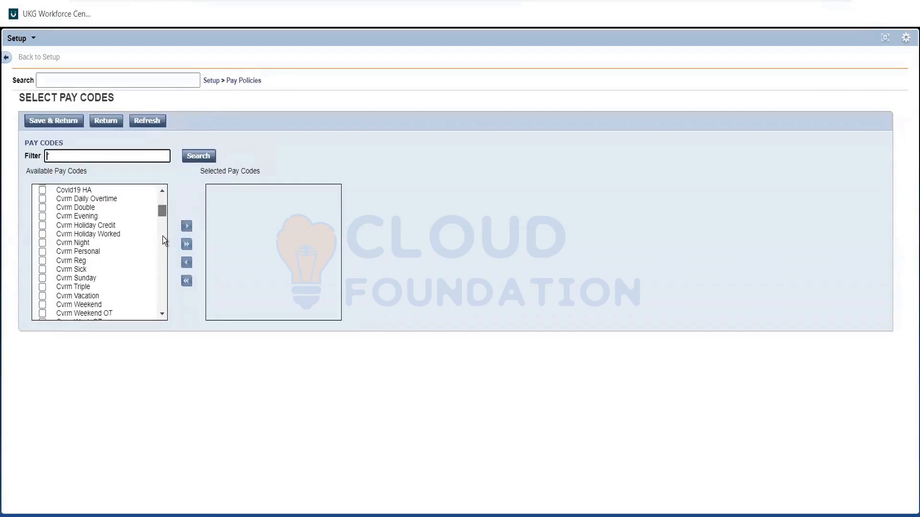
scroll(163, 237, "down", 10)
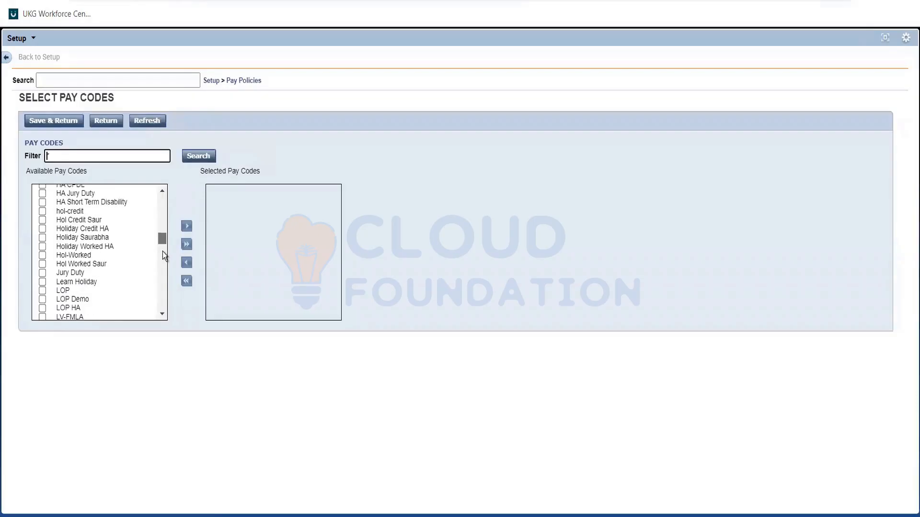
scroll(162, 252, "down", 5)
left_click(42, 196)
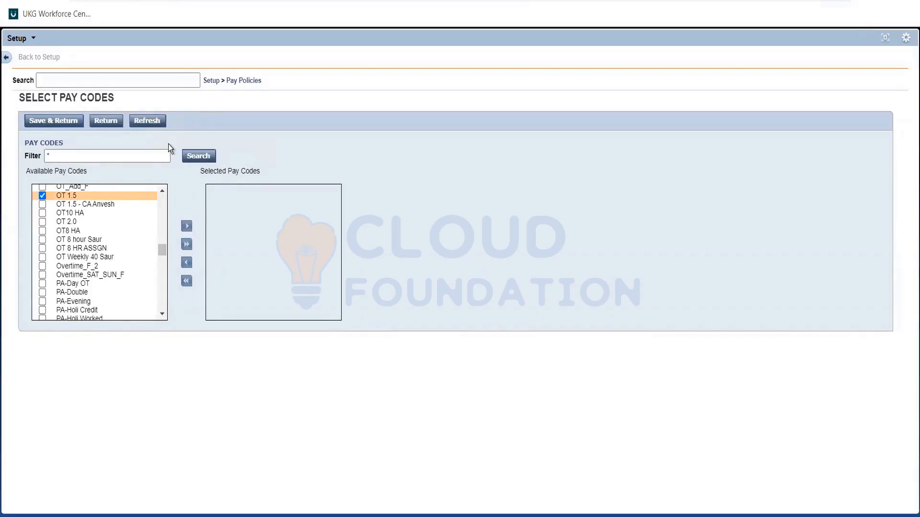
left_click(55, 122)
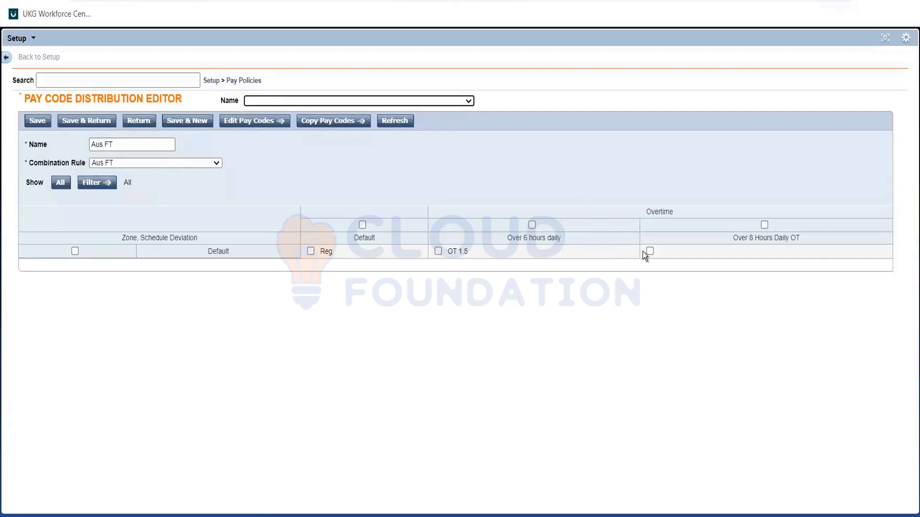
Assign the OT 2.0 pay code to the "Over 8 Hours Daily OT" overtime column and save the selection
left_click(649, 251)
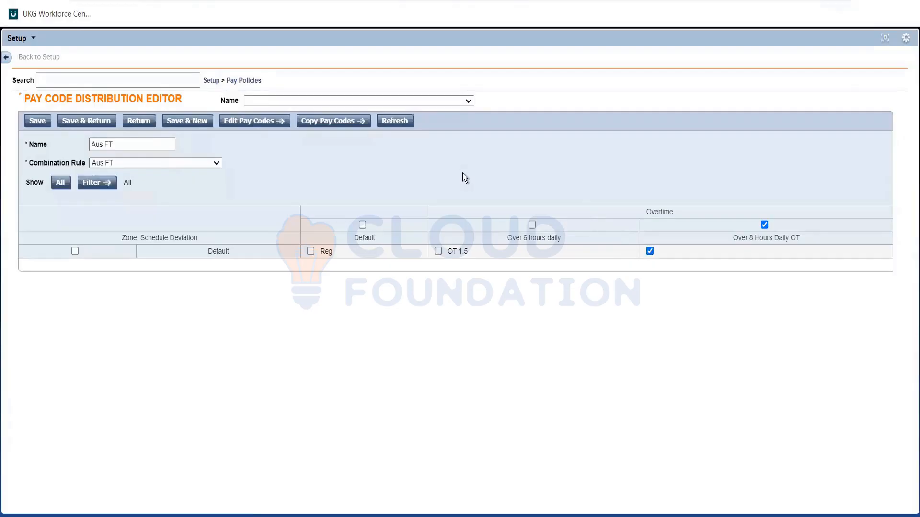
left_click(243, 124)
scroll(160, 288, "down", 15)
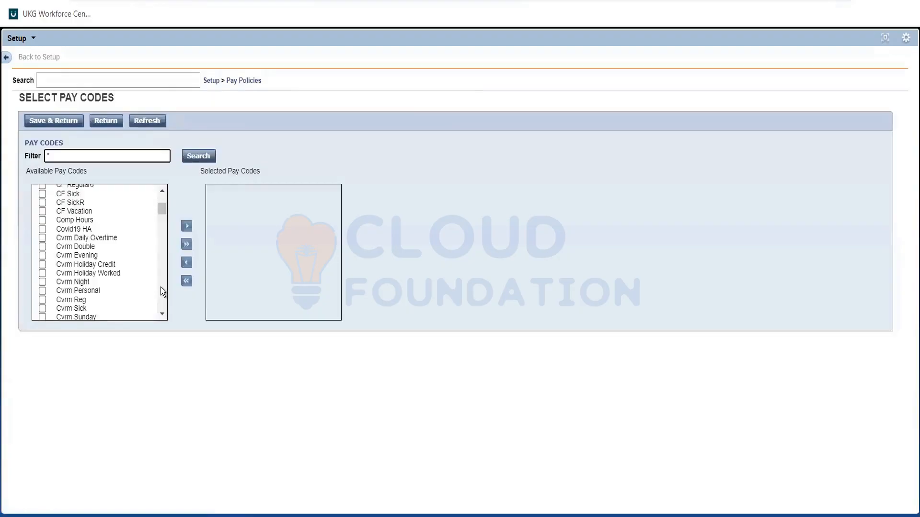
scroll(160, 245, "down", 3)
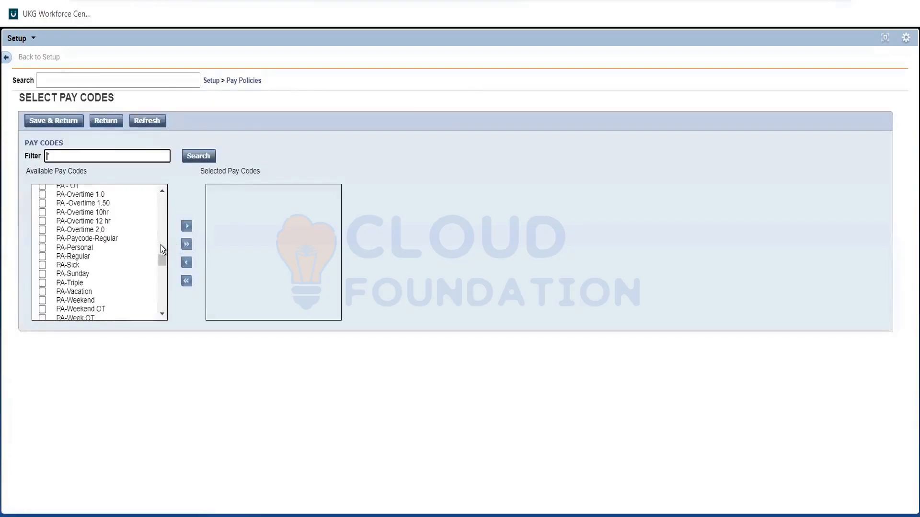
scroll(160, 245, "down", 3)
scroll(160, 240, "up", 3)
scroll(162, 242, "up", 3)
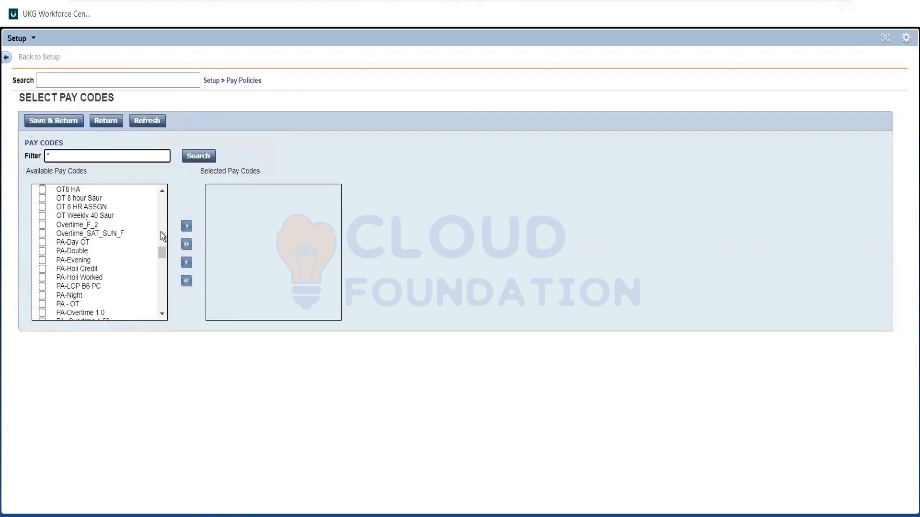
scroll(161, 242, "up", 3)
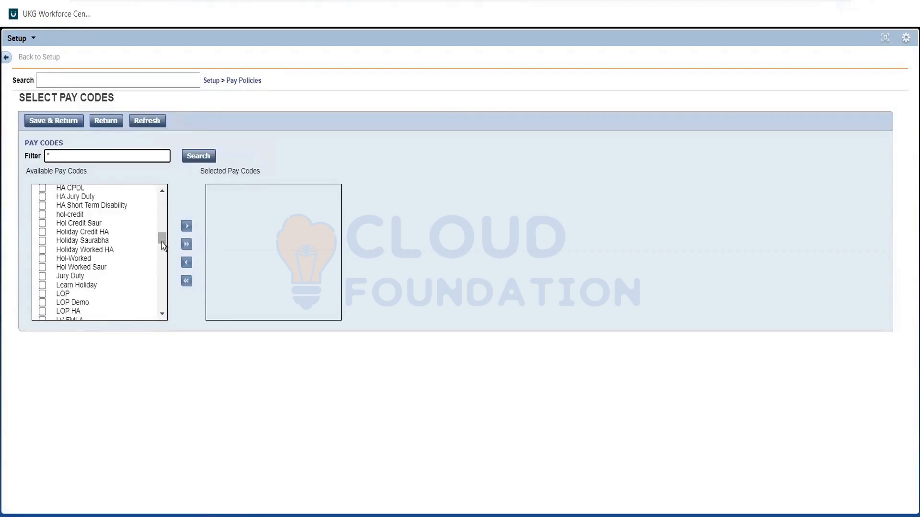
left_click_drag(162, 241, 163, 248)
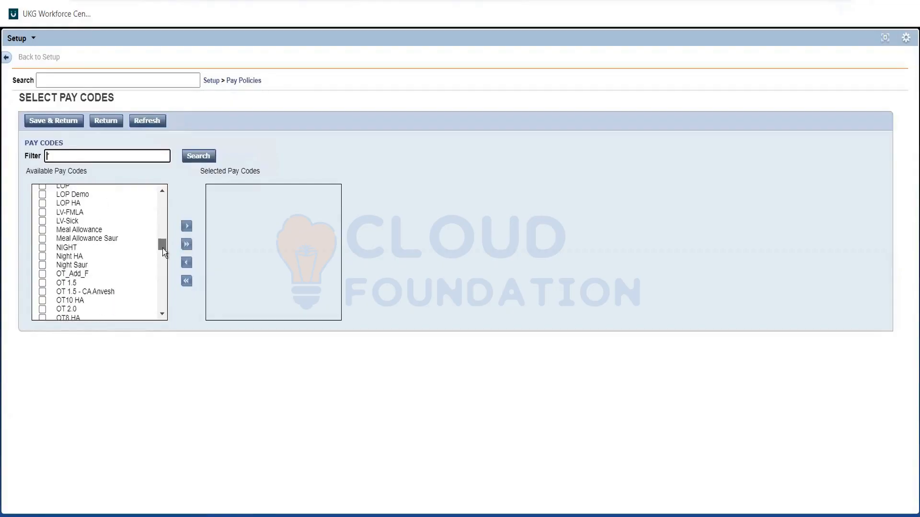
left_click(42, 310)
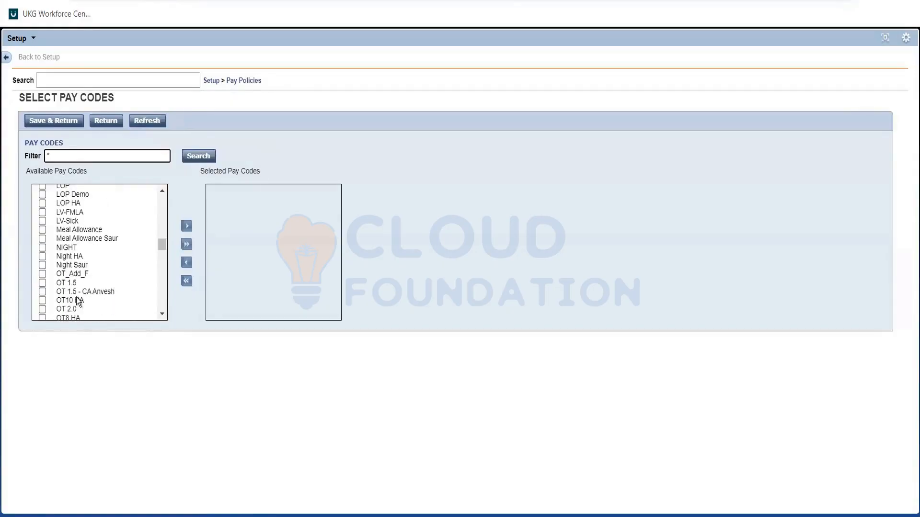
left_click(187, 227)
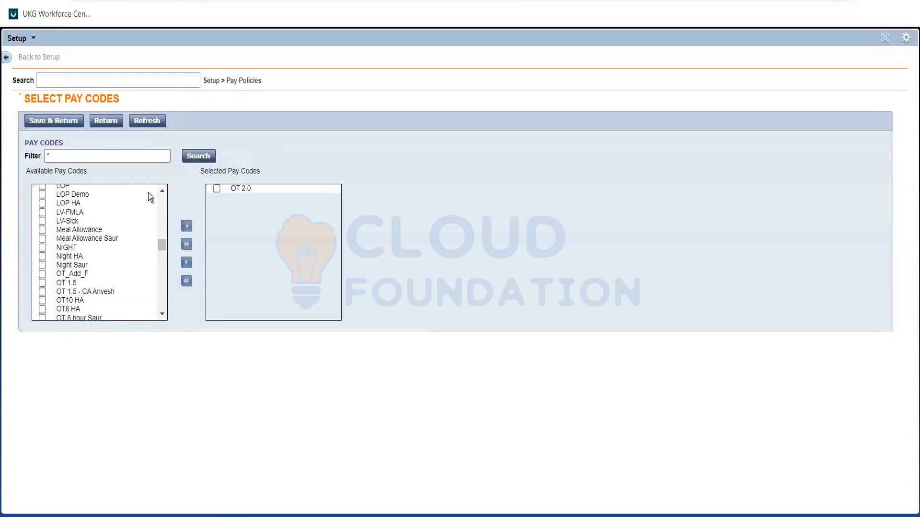
left_click(61, 123)
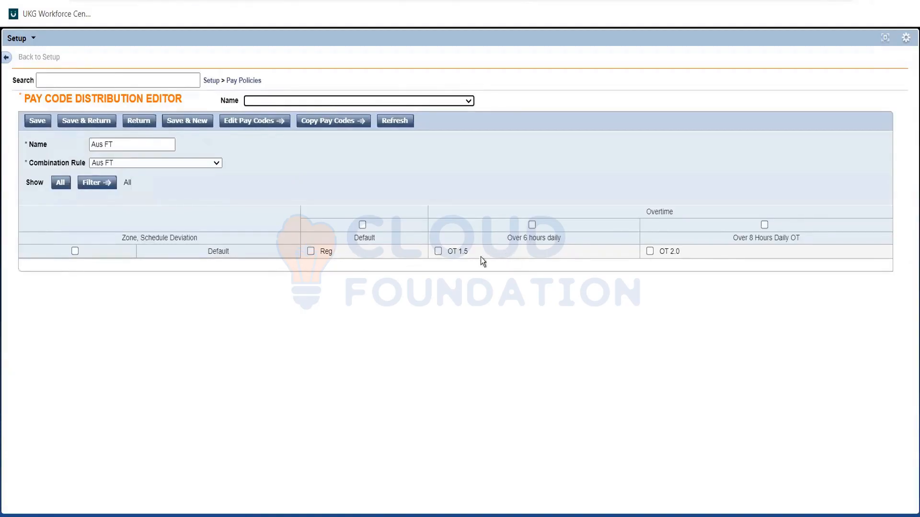
Check the assigned overtime pay codes against the Mon-Fri condition in the Req notes in Notepad, and return to the distribution editor
triple_click(466, 249)
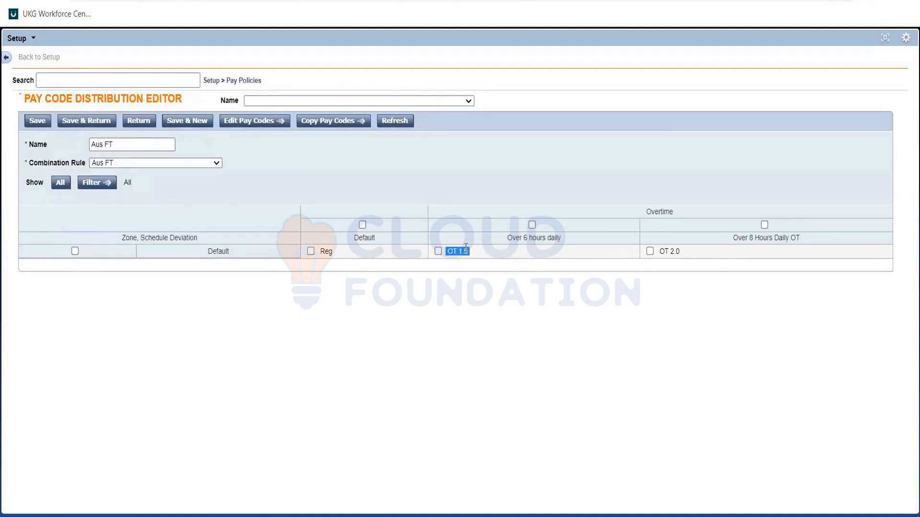
left_click(700, 253)
key("alt+Tab")
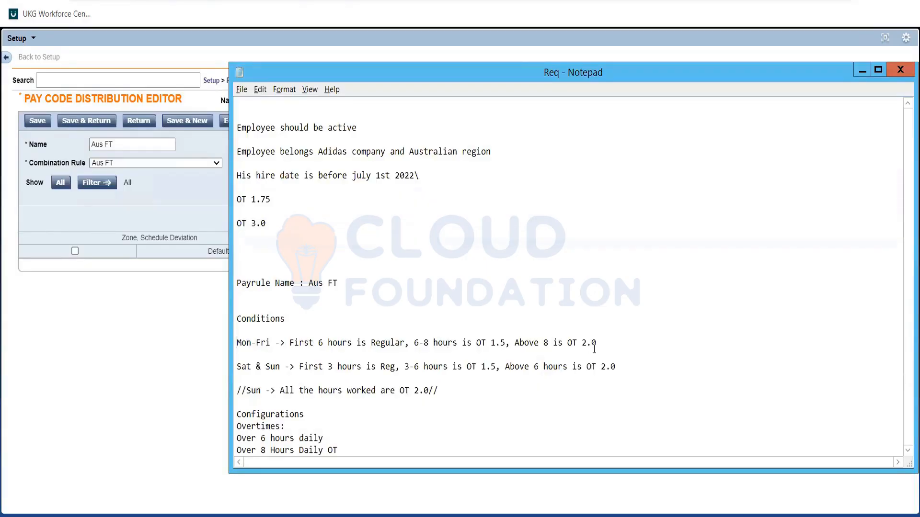
mouse_move(236, 343)
left_mouse_down()
mouse_move(616, 366)
mouse_move(237, 355)
left_mouse_up()
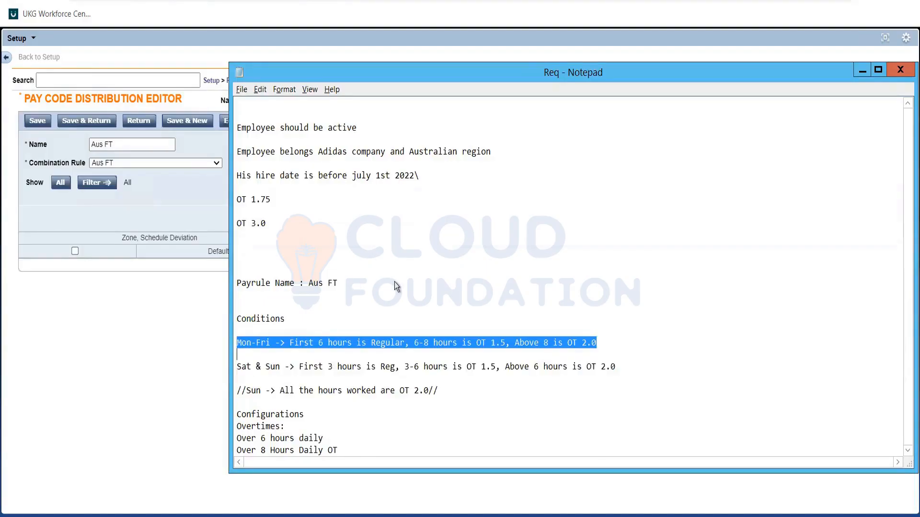
key("alt+Tab")
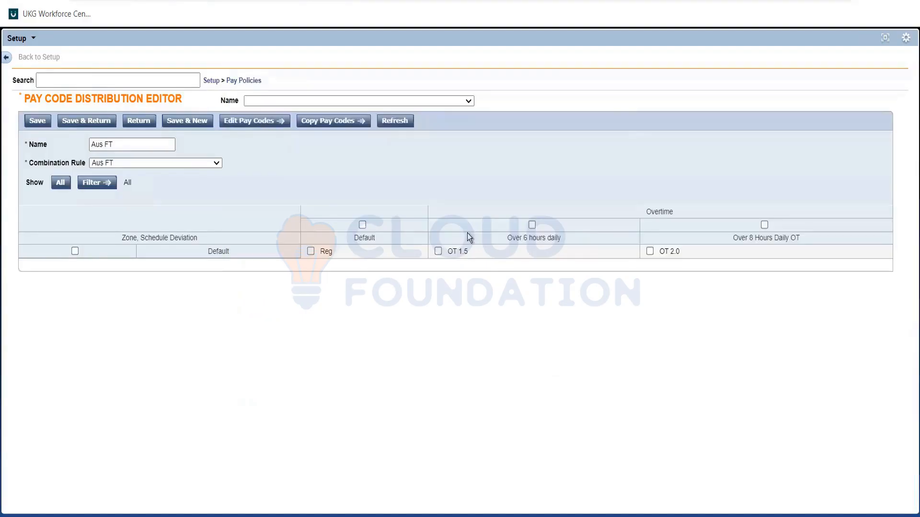
Save the Aus FT pay code distribution, return to the distributions list, and highlight Work Rule Building Blocks under Pay Policies
left_click(84, 121)
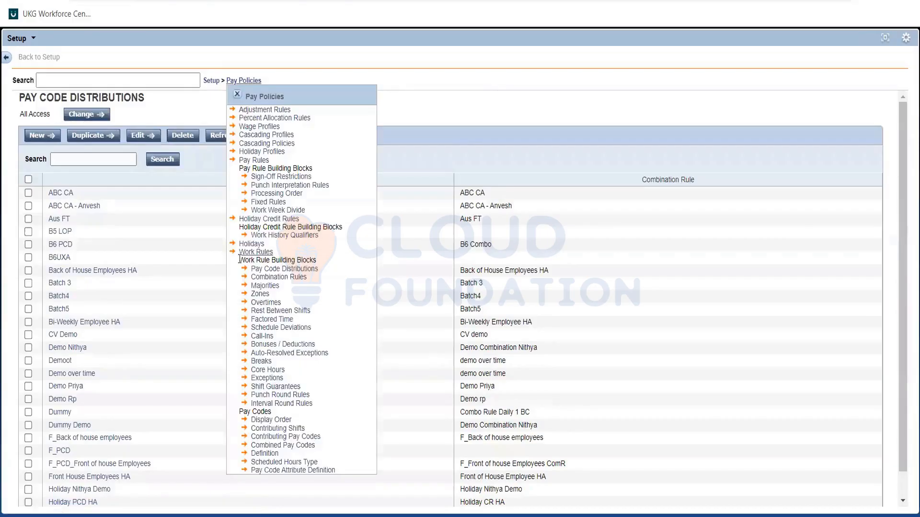
triple_click(316, 260)
left_click_drag(317, 259, 317, 259)
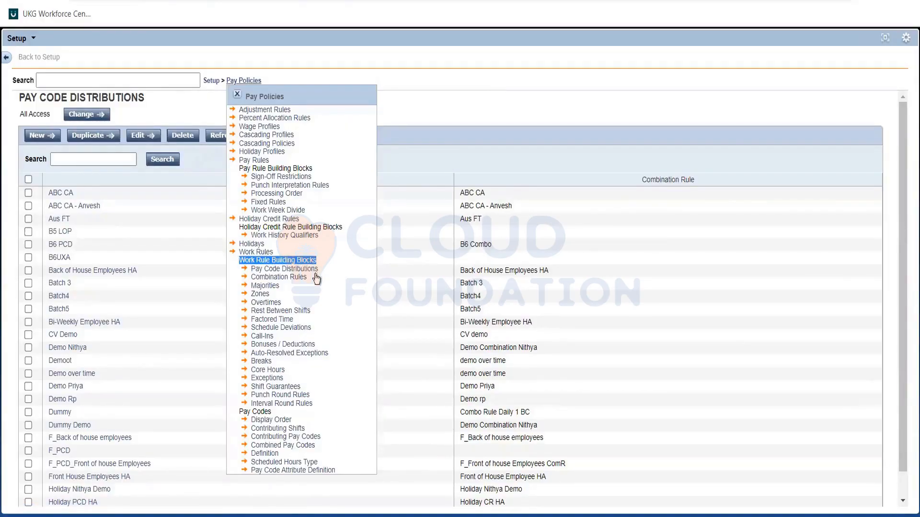
Start a new work rule under Pay Policies and name it Aus FT
left_click(243, 252)
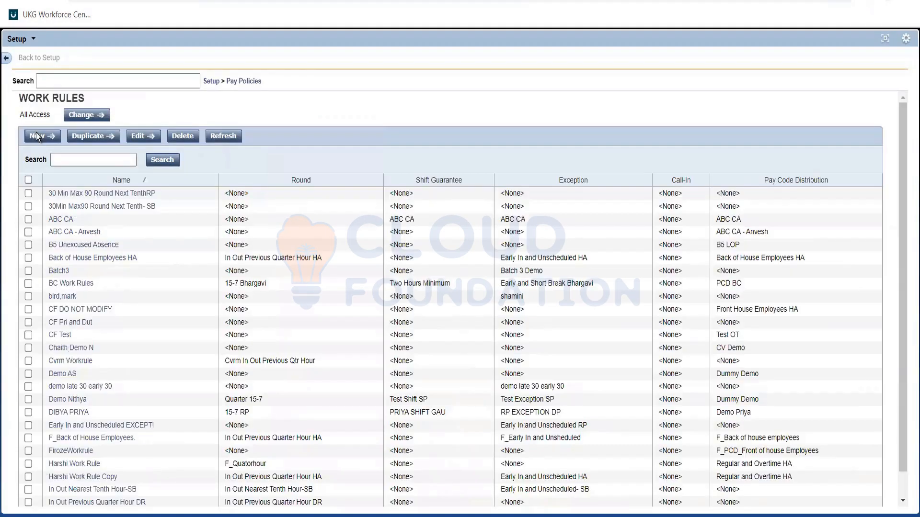
left_click(83, 160)
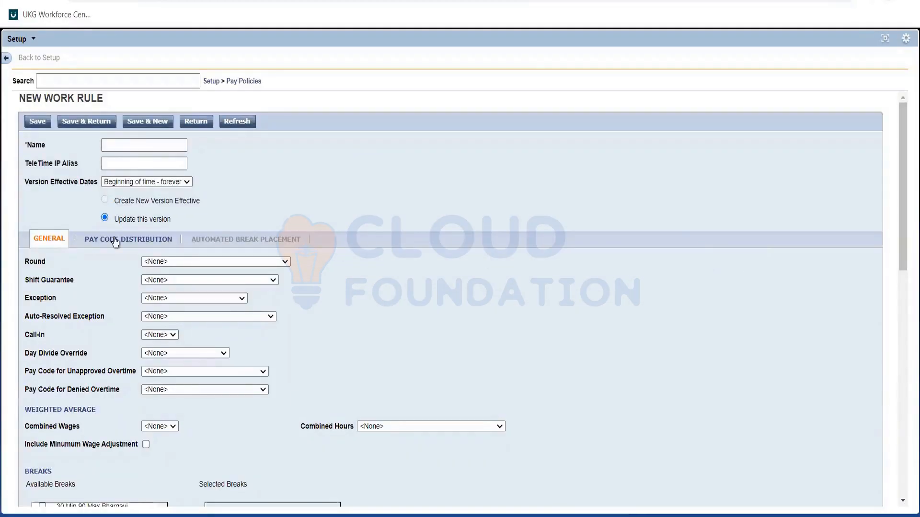
left_click(119, 145)
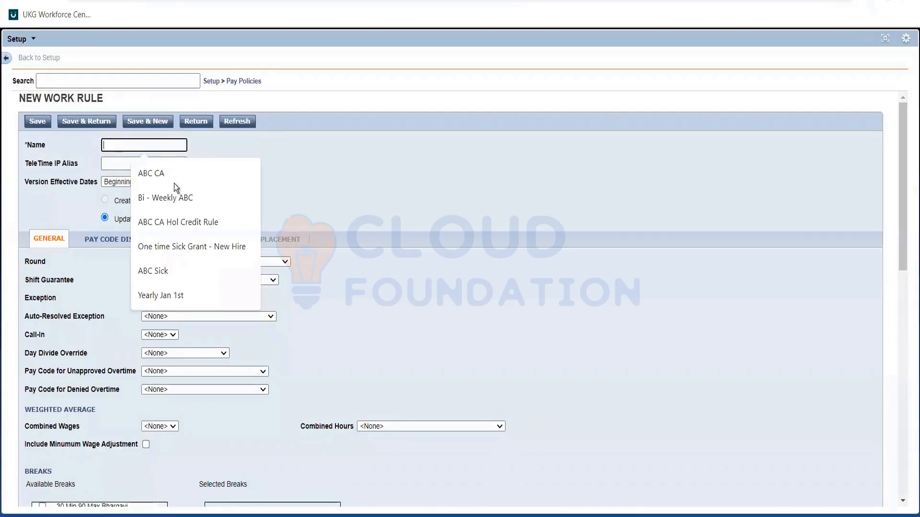
type("Aus")
left_click(150, 174)
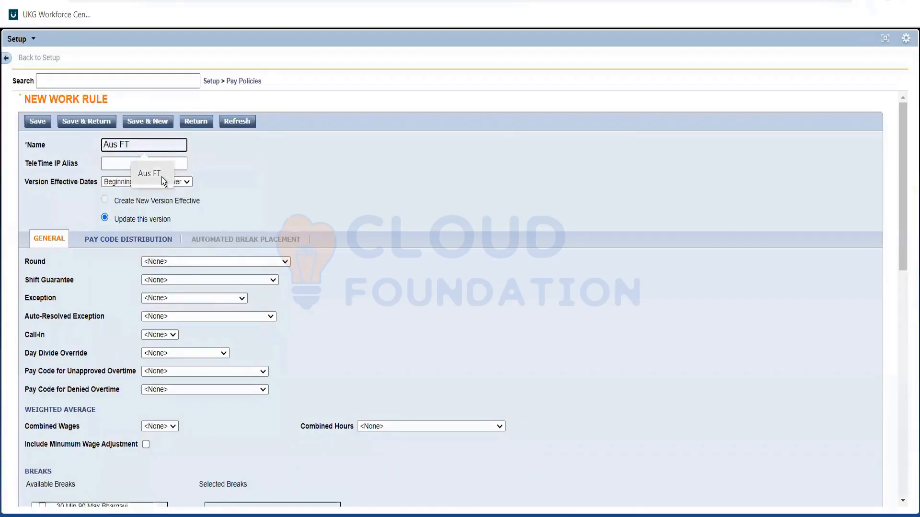
Assign the Aus FT pay code distribution to the new work rule
left_click(155, 240)
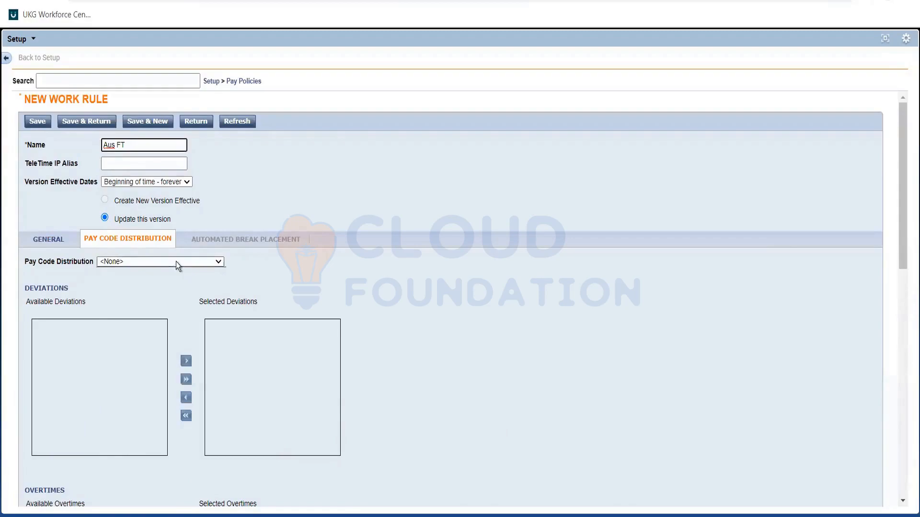
left_click(176, 261)
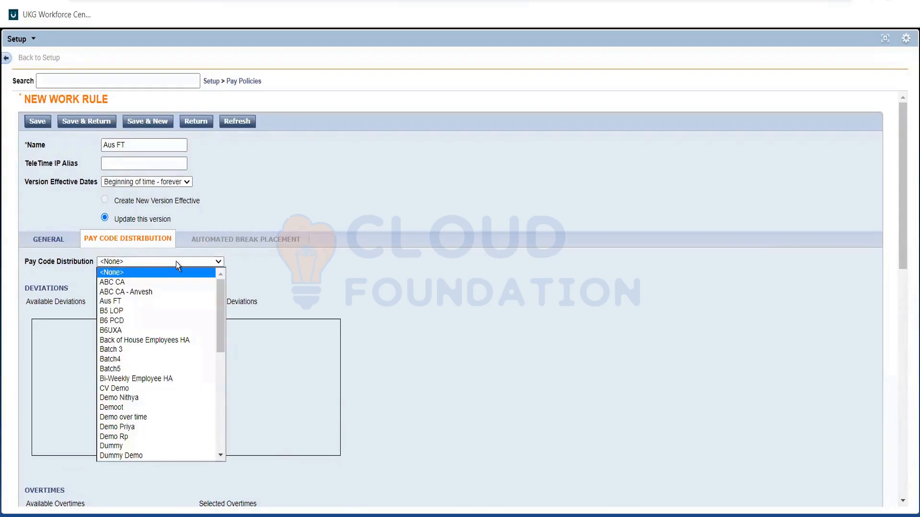
left_click(122, 301)
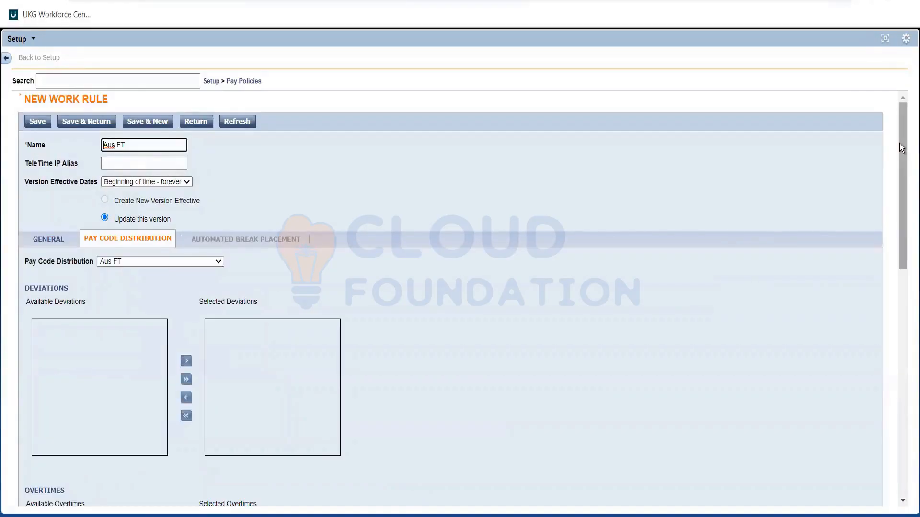
Add both available overtimes, Over 6 hours daily and Over 8 Hours Daily OT, to the work rule's selected overtimes
left_click_drag(899, 142, 896, 234)
scroll(895, 219, "down", 5)
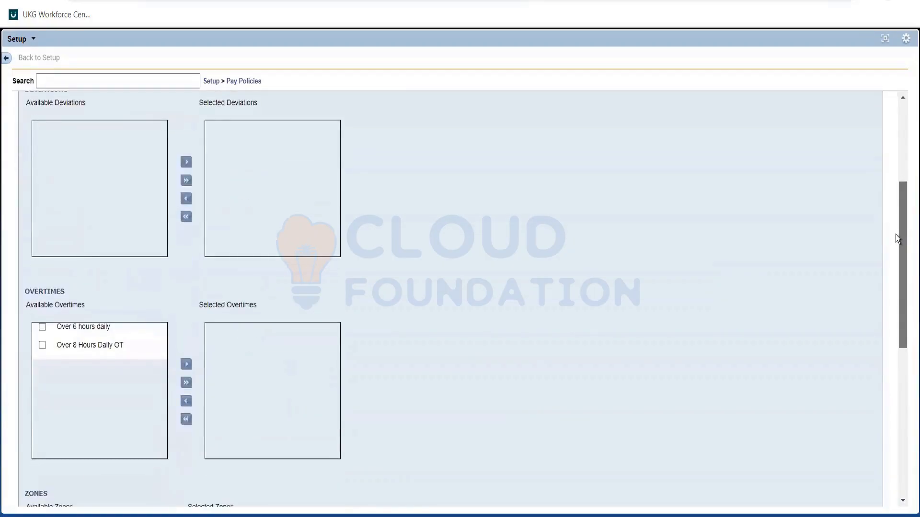
left_click_drag(895, 234, 895, 246)
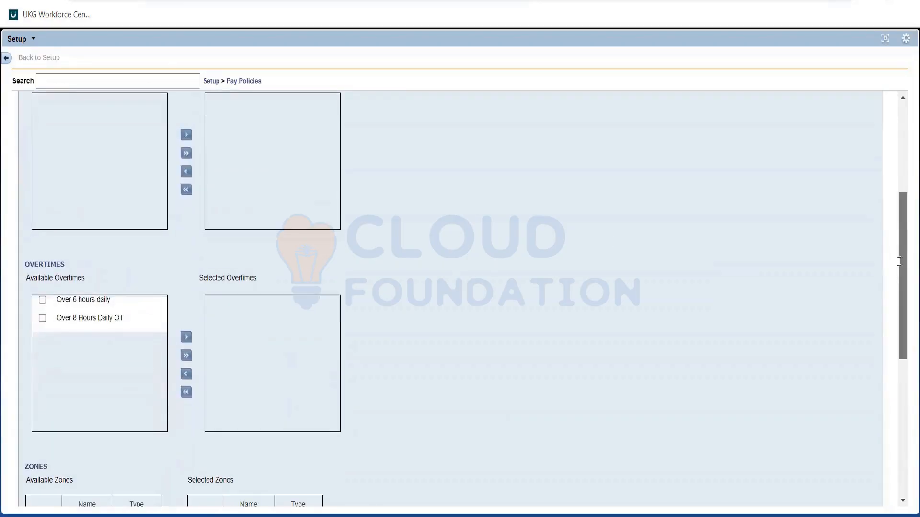
left_click_drag(901, 260, 902, 298)
scroll(901, 298, "down", 2)
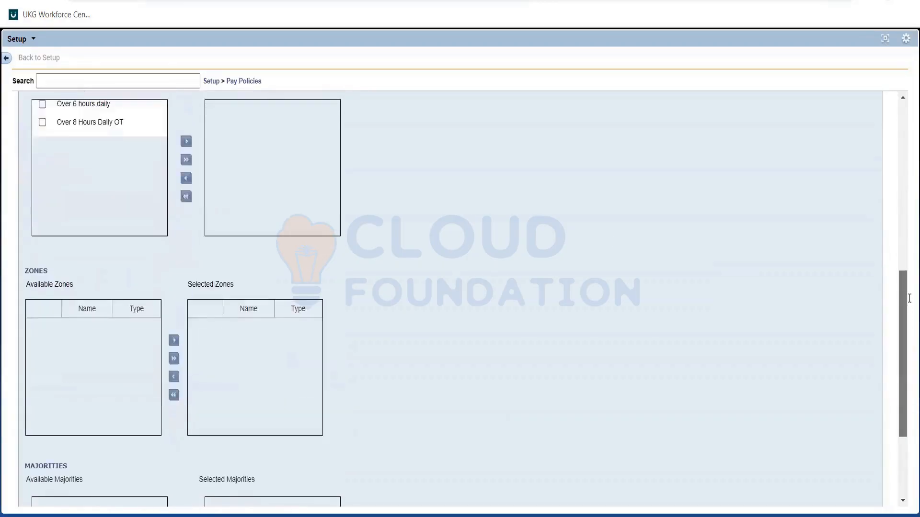
scroll(909, 292, "up", 1)
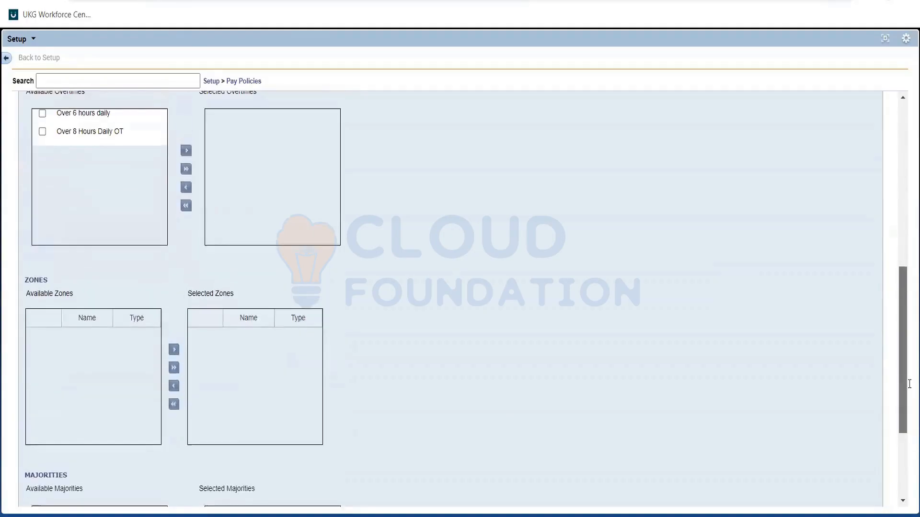
scroll(909, 287, "down", 3)
scroll(910, 281, "up", 6)
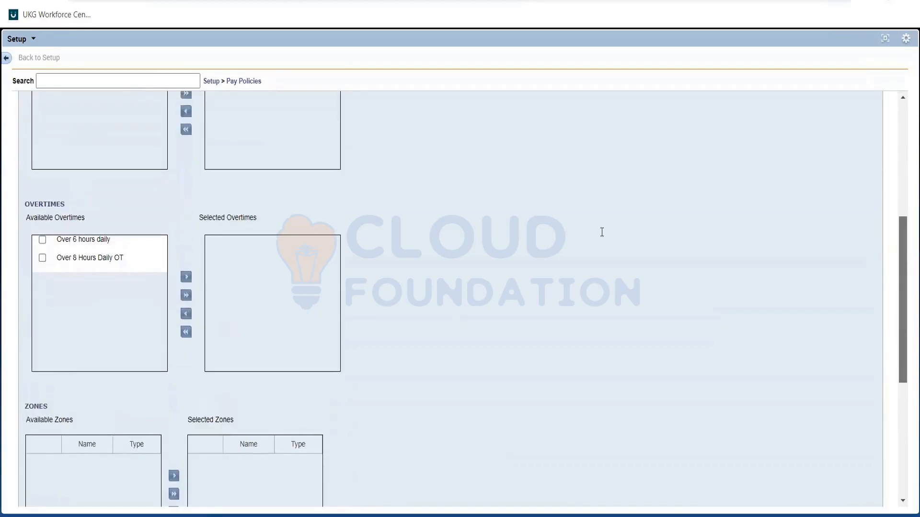
scroll(68, 384, "up", 2)
scroll(78, 357, "up", 1)
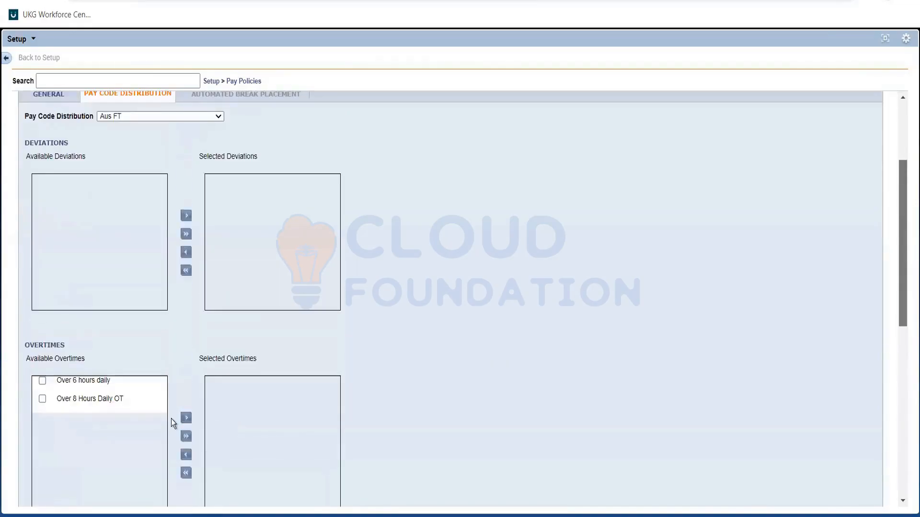
scroll(175, 418, "up", 1)
scroll(183, 413, "down", 2)
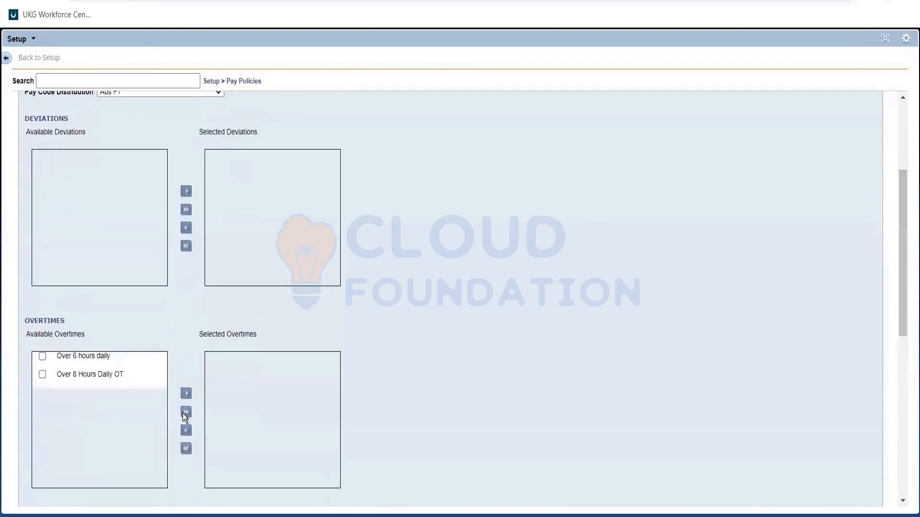
left_click(182, 412)
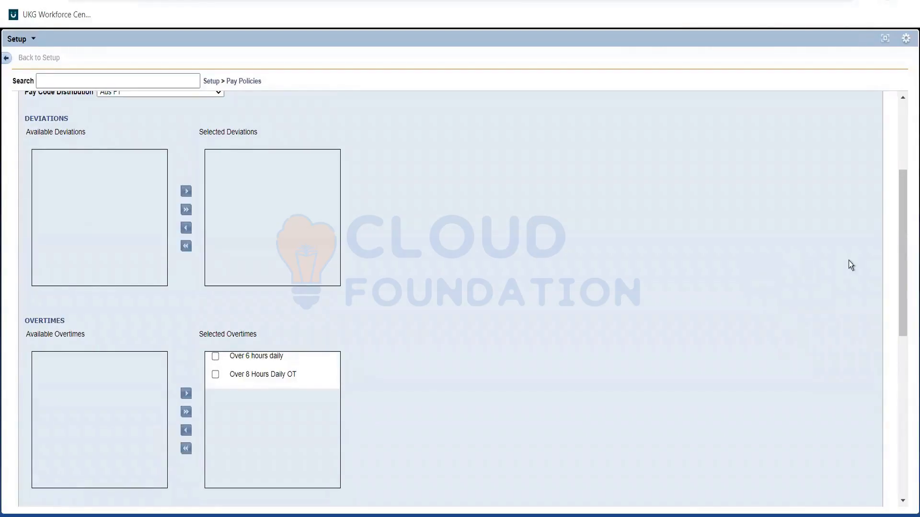
Save the Aus FT work rule and return to the work rules list
left_click(902, 151)
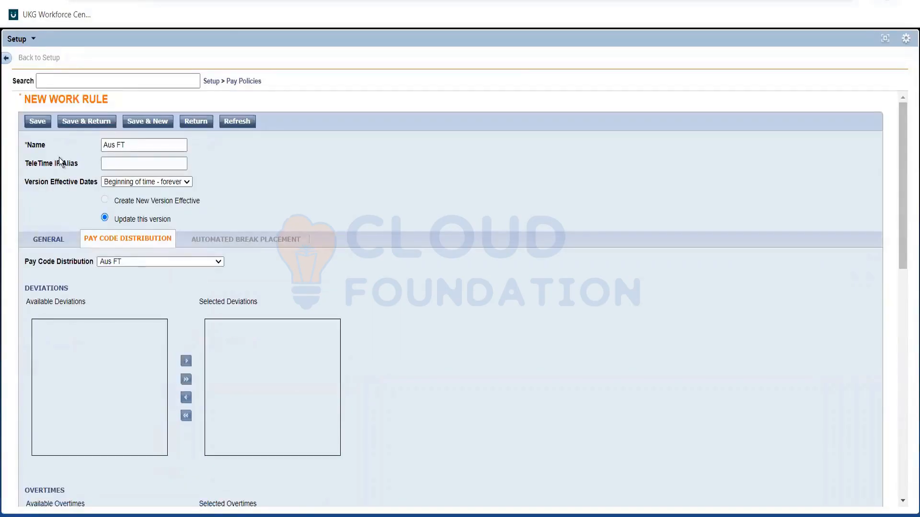
left_click(38, 123)
left_click(70, 121)
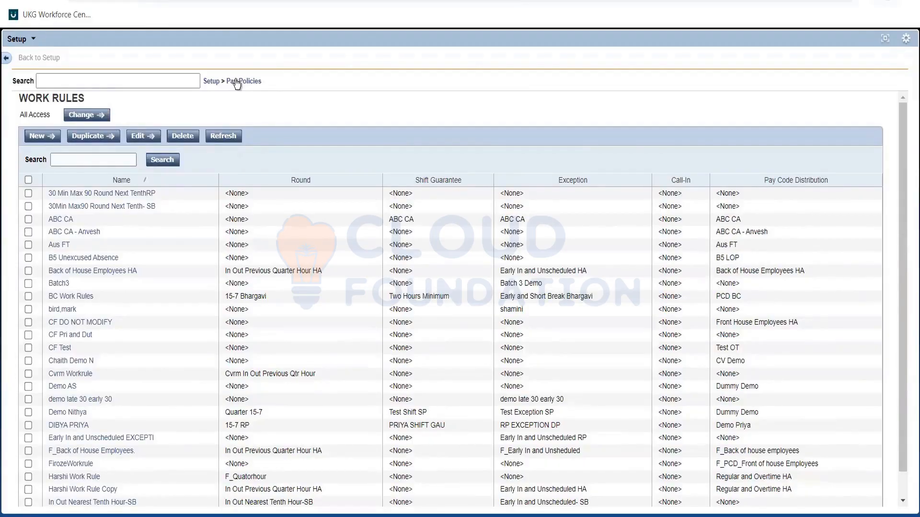
Start a new pay rule under Pay Policies and name it Aus FT
left_click(236, 82)
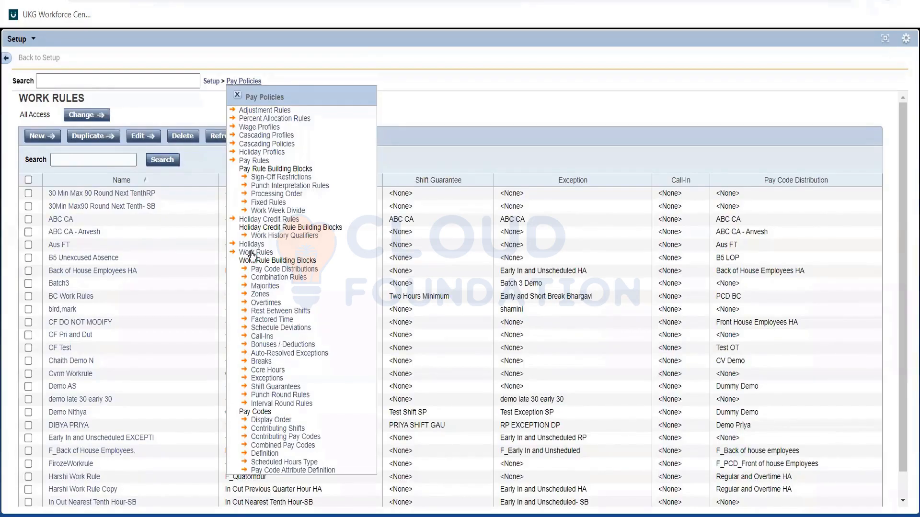
left_click(249, 161)
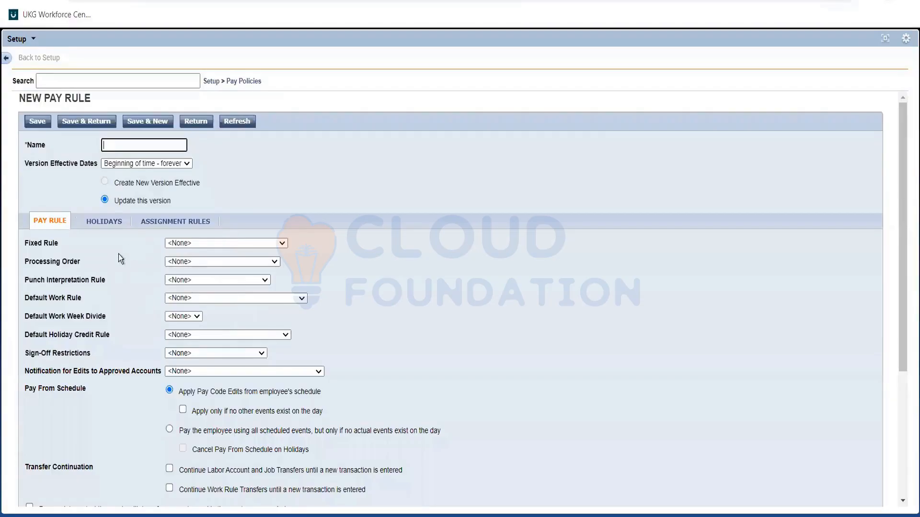
type("Aus FT")
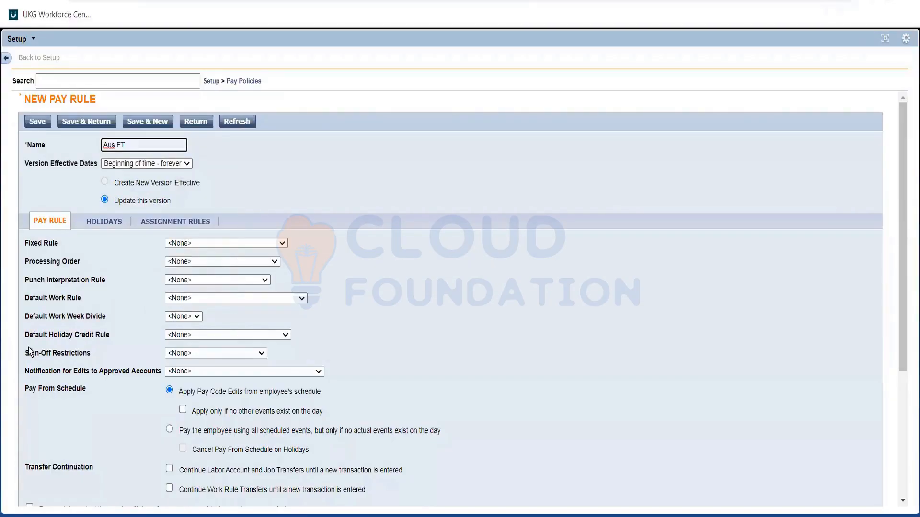
Set the new pay rule's default work rule to Aus FT
triple_click(59, 297)
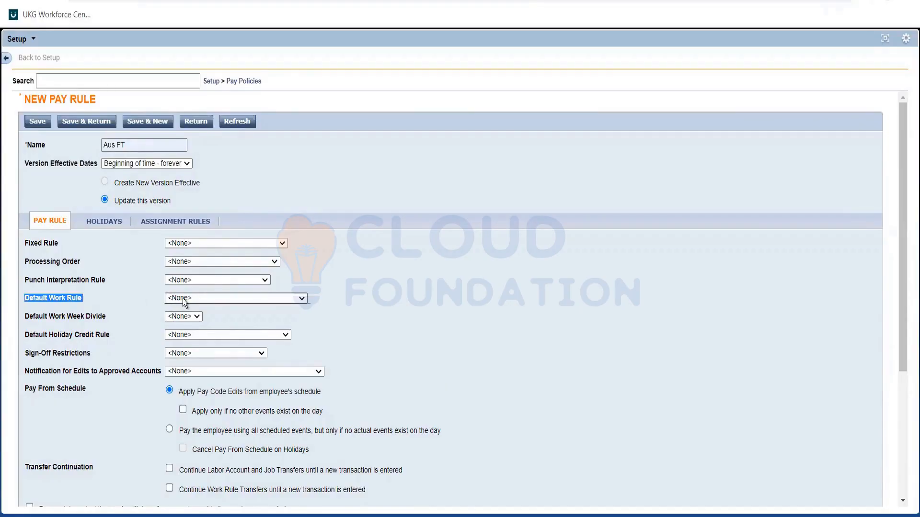
left_click(183, 298)
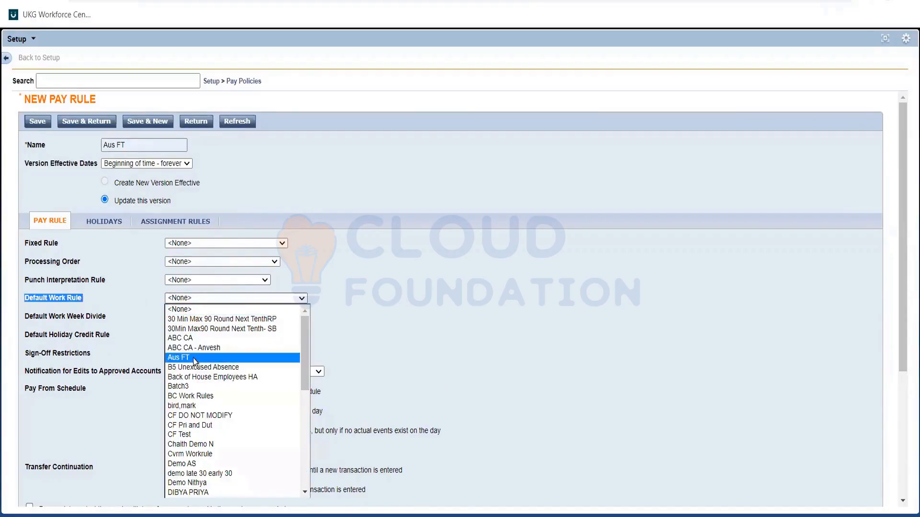
left_click(193, 358)
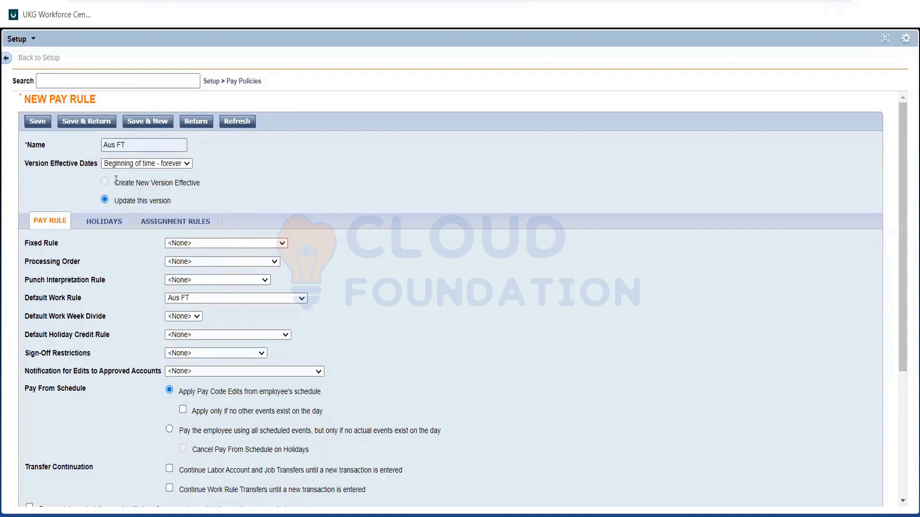
Save the Aus FT pay rule, choose to update this version instead of creating a new one, and return to the pay rules list
left_click(37, 121)
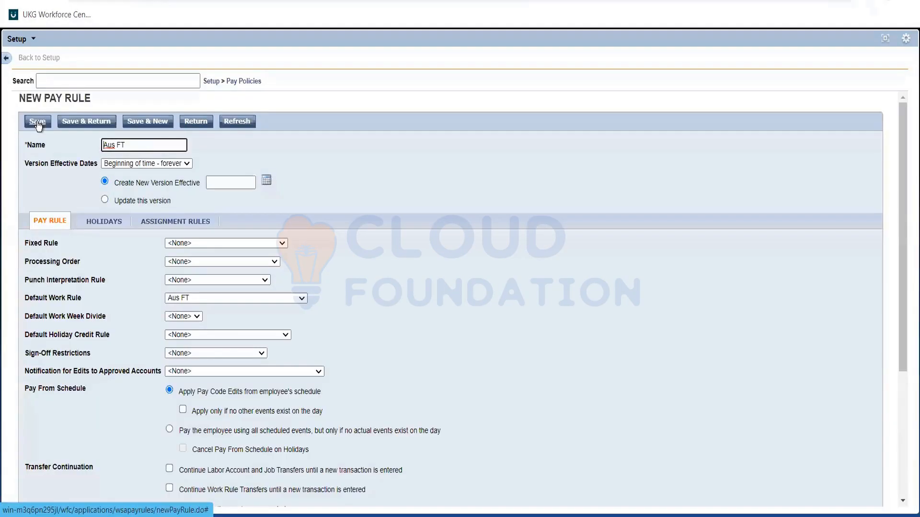
left_click(70, 124)
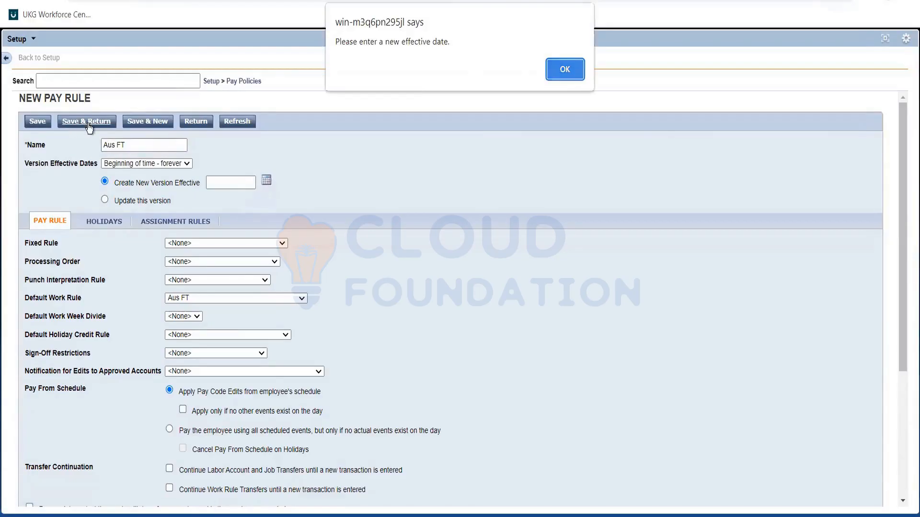
left_click(565, 69)
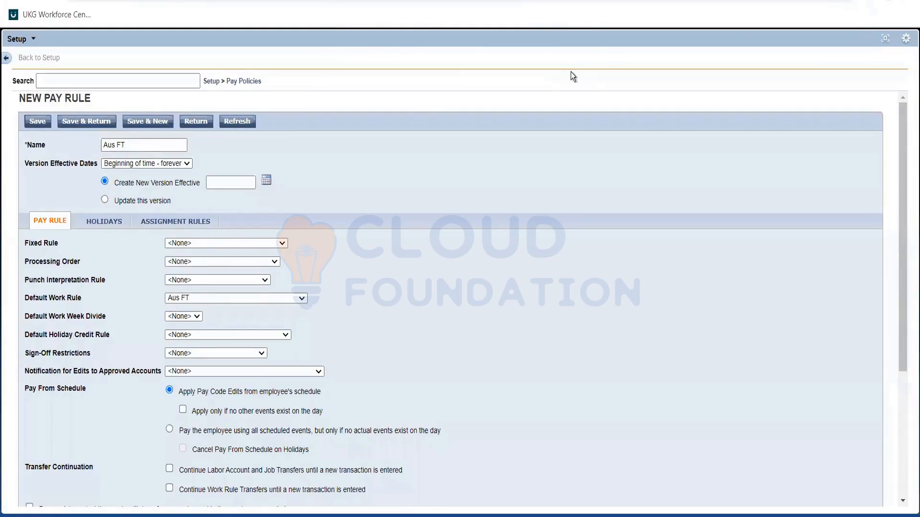
left_click(87, 122)
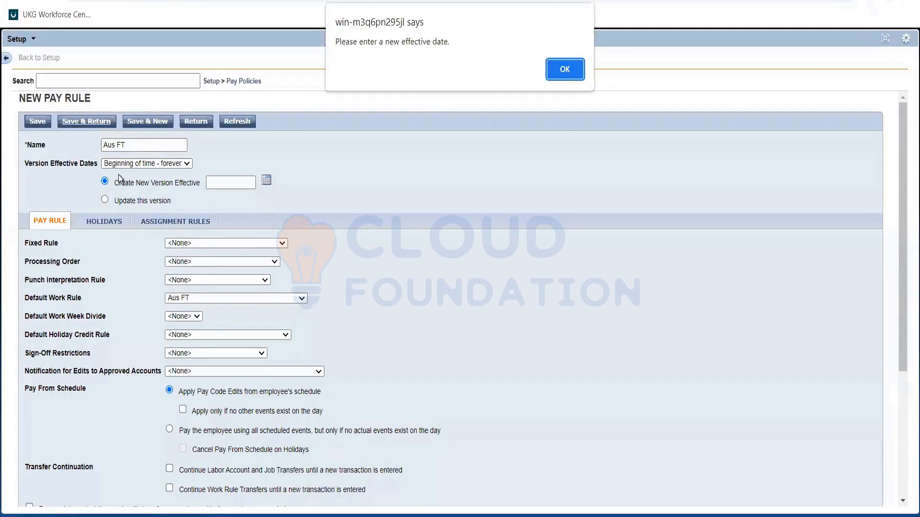
key("Return")
left_click(105, 201)
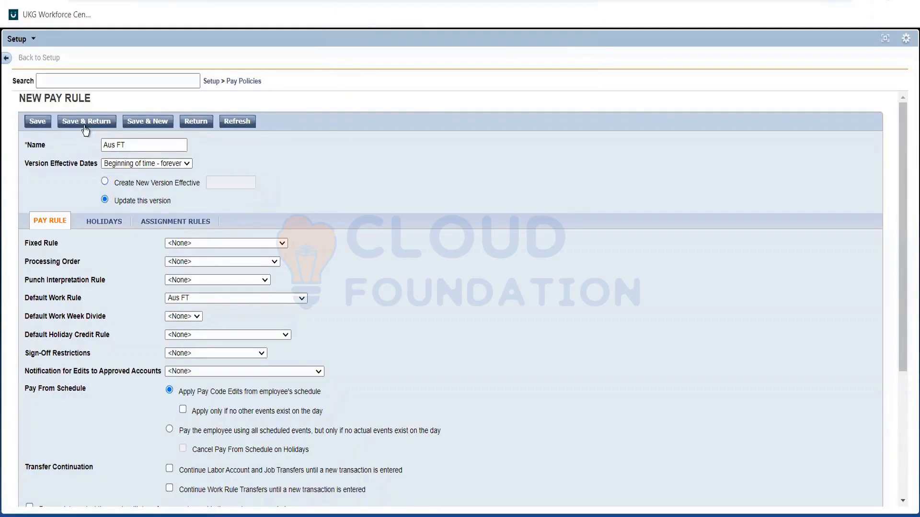
left_click(85, 126)
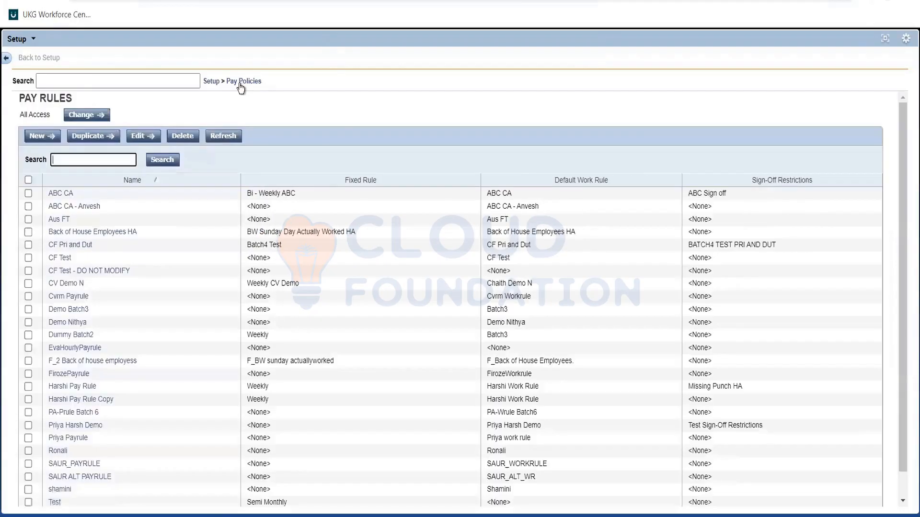
left_click(255, 84)
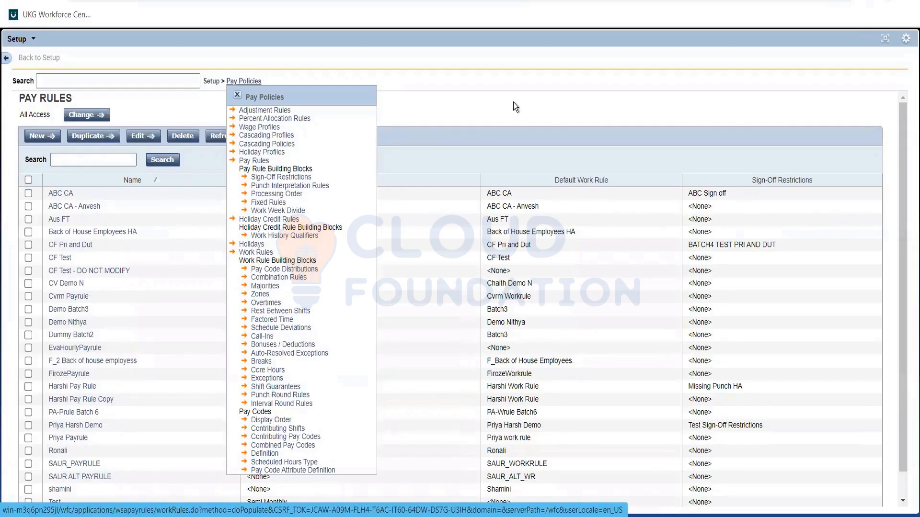
left_click(237, 96)
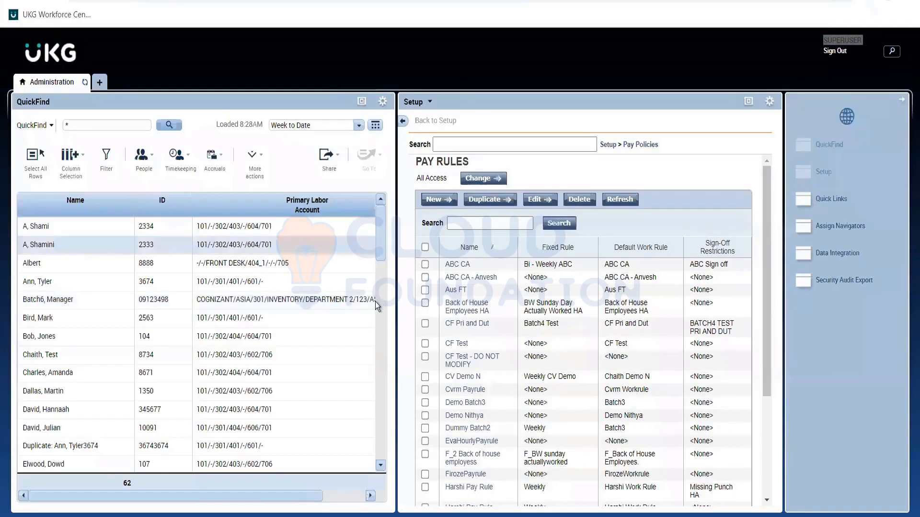
Select the employee with the NORTH DIVISION labor account in QuickFind and open their record for editing in the People Editor
scroll(93, 398, "down", 3)
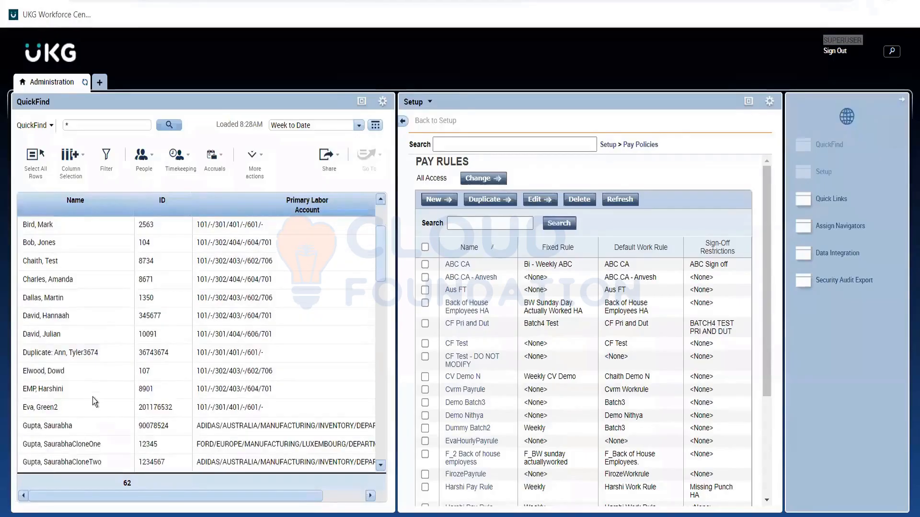
scroll(134, 289, "down", 1)
scroll(188, 343, "down", 3)
left_click(30, 398)
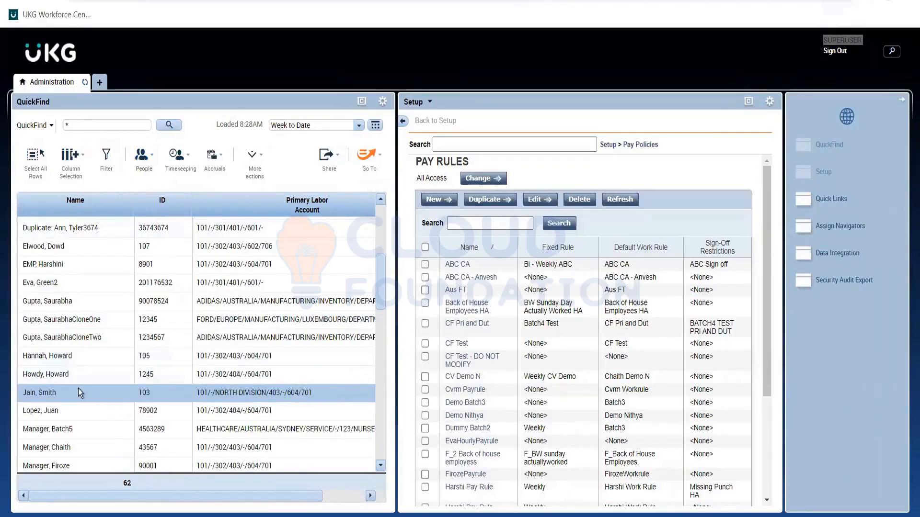
left_click(147, 167)
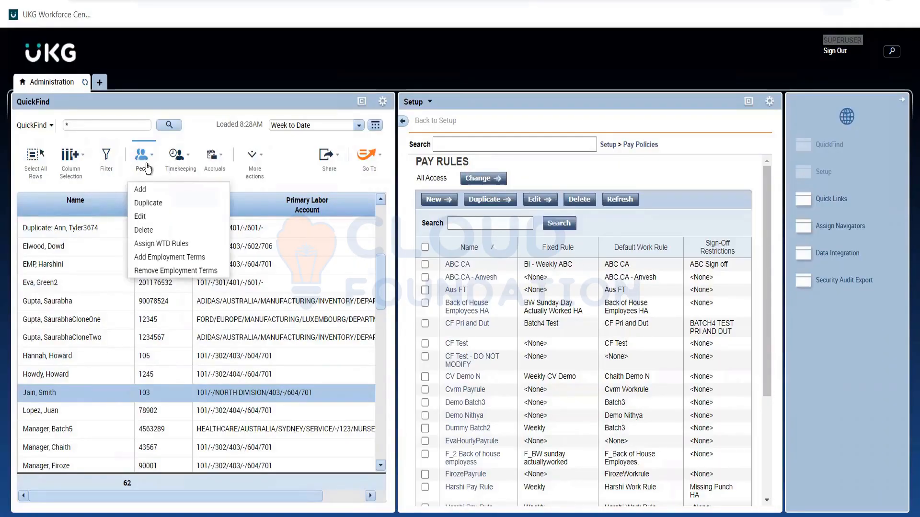
left_click(154, 217)
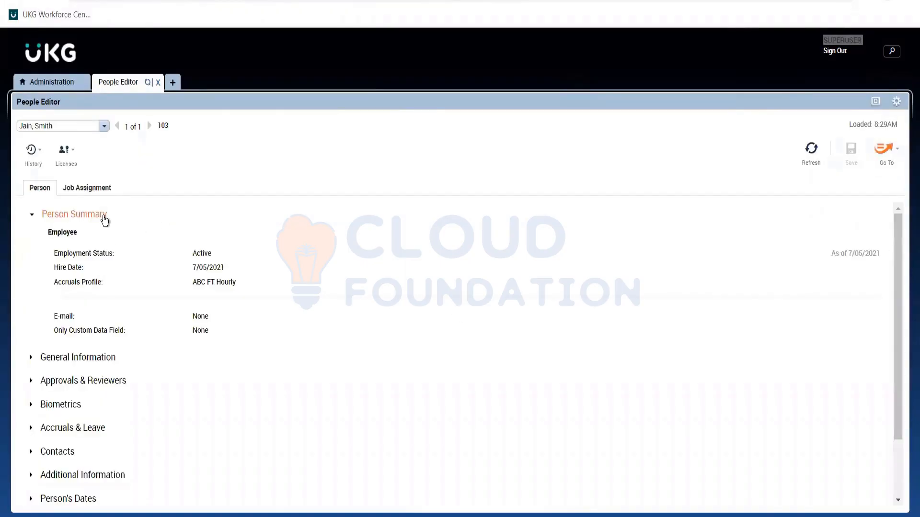
Review the primary account settings in the employee's job assignment, including primary job, time zone, allocation and adjustment rules
left_click(105, 219)
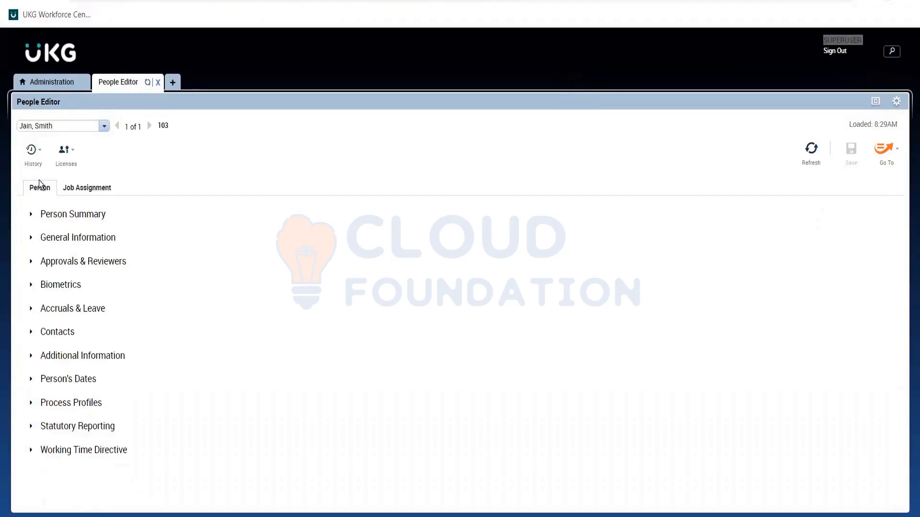
left_click(73, 187)
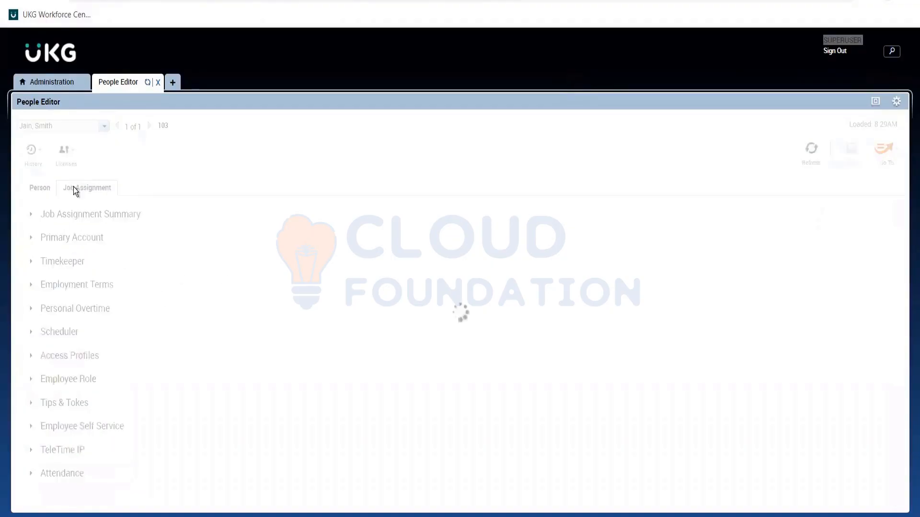
left_click(79, 216)
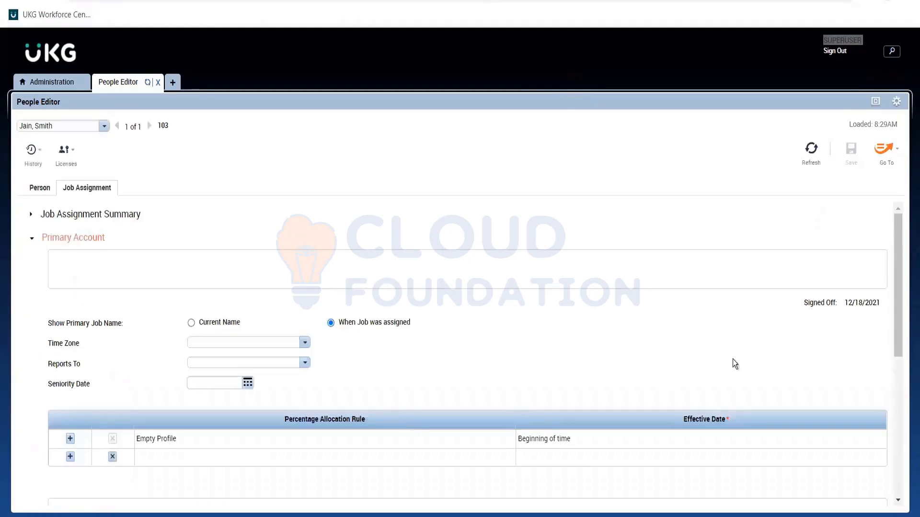
left_click_drag(901, 242, 900, 295)
scroll(899, 295, "down", 3)
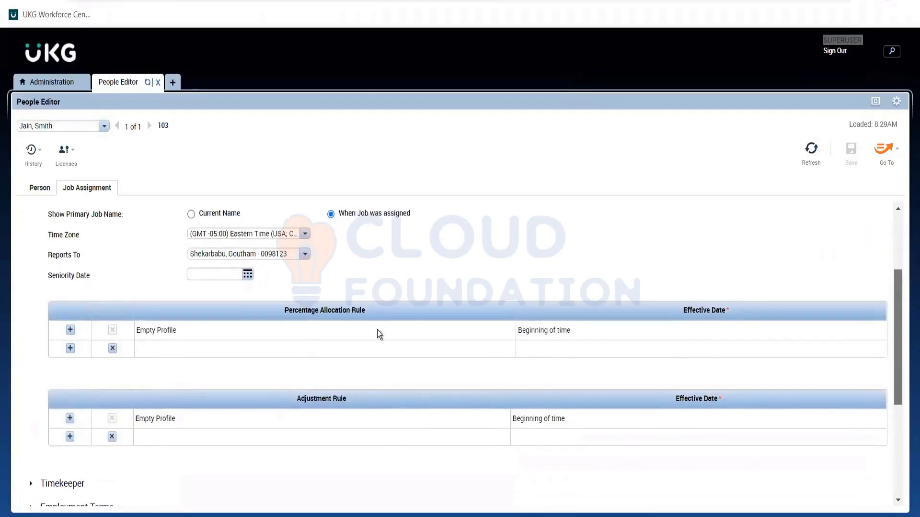
scroll(101, 232, "up", 2)
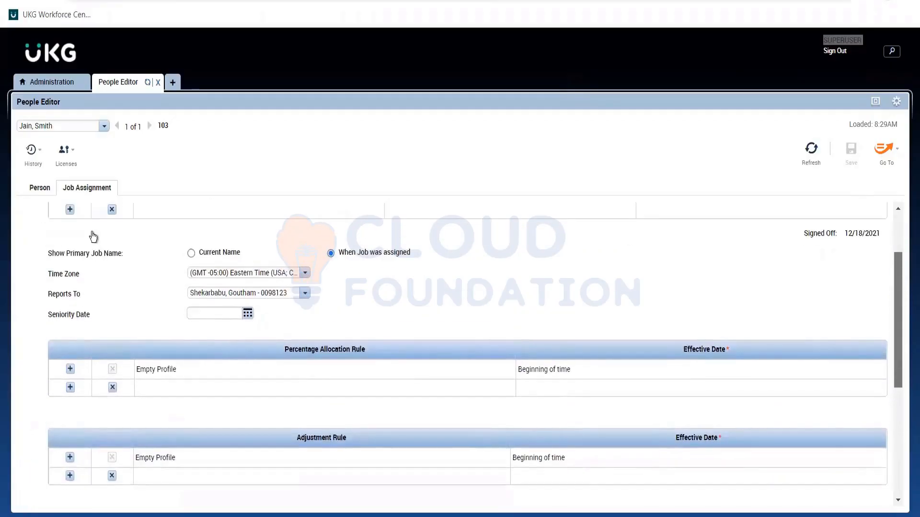
scroll(94, 237, "up", 4)
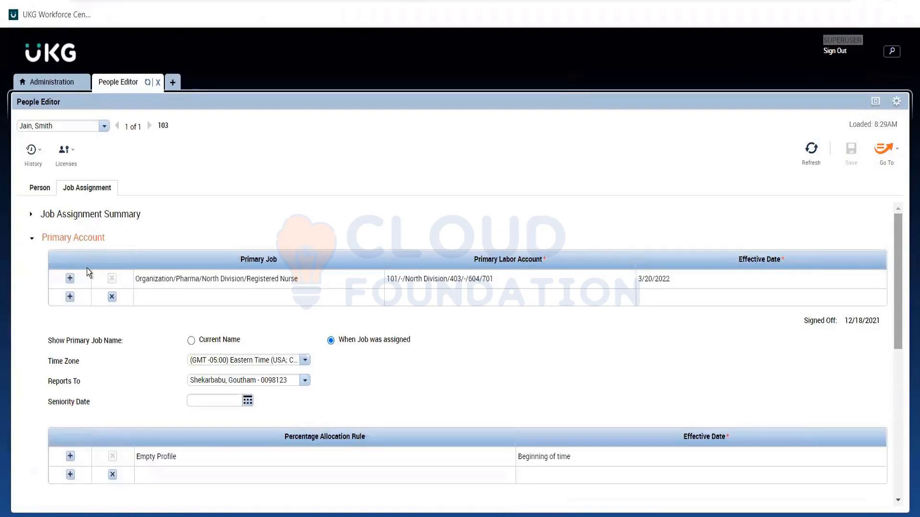
left_click(82, 238)
In the employee's Timekeeper settings, add a second pay rule entry and choose Aus FT for it
left_click(64, 263)
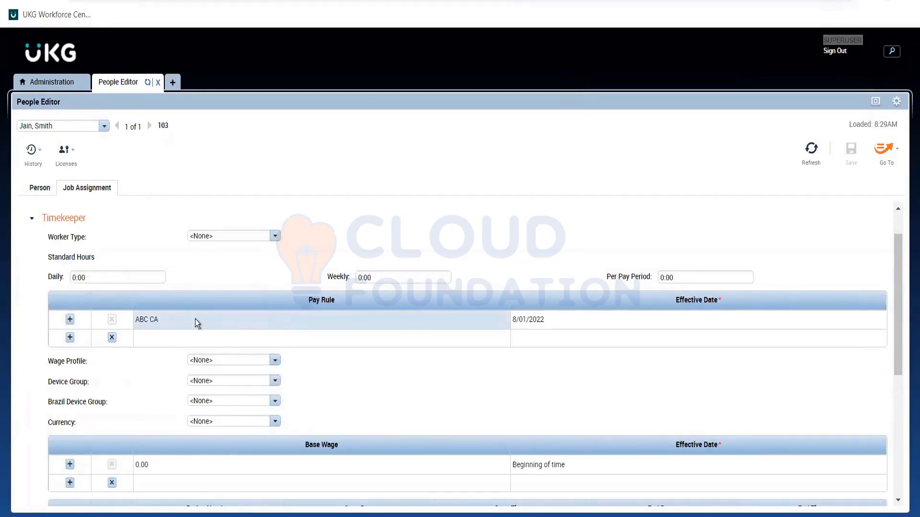
left_click(244, 342)
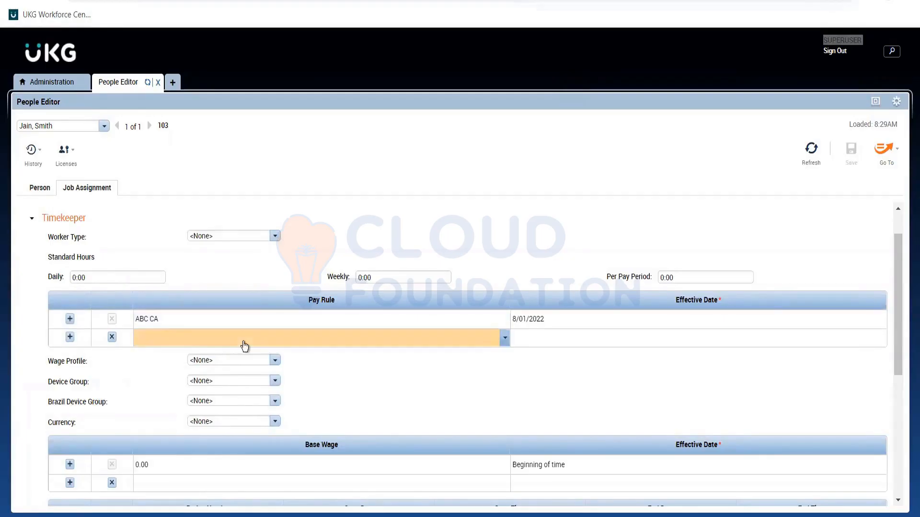
left_click(244, 345)
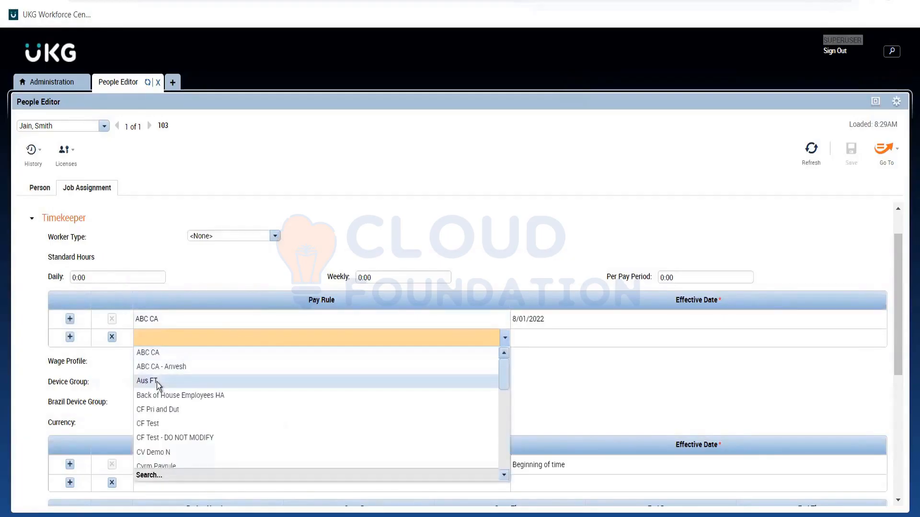
left_click(320, 338)
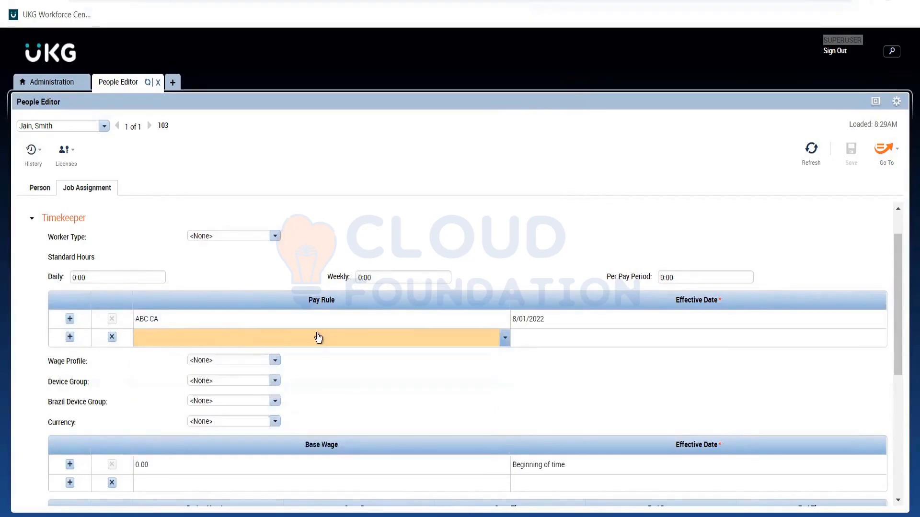
left_click(321, 339)
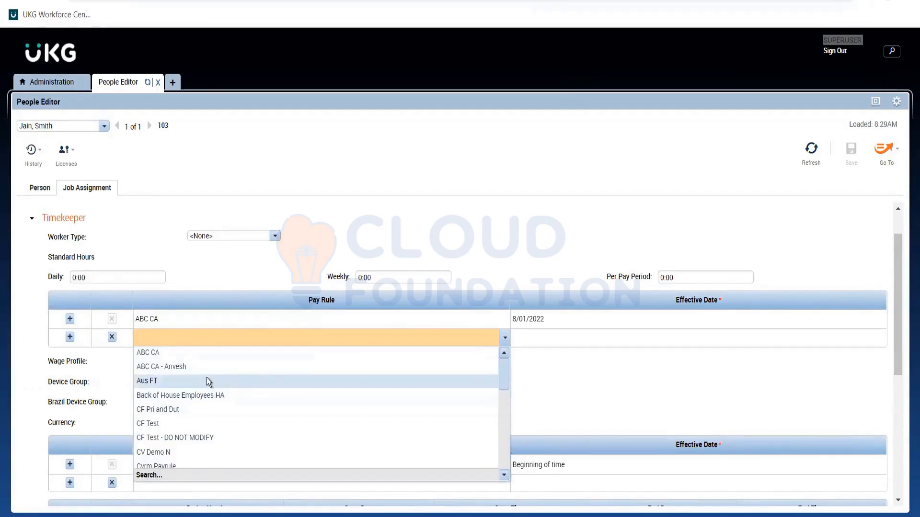
left_click(168, 380)
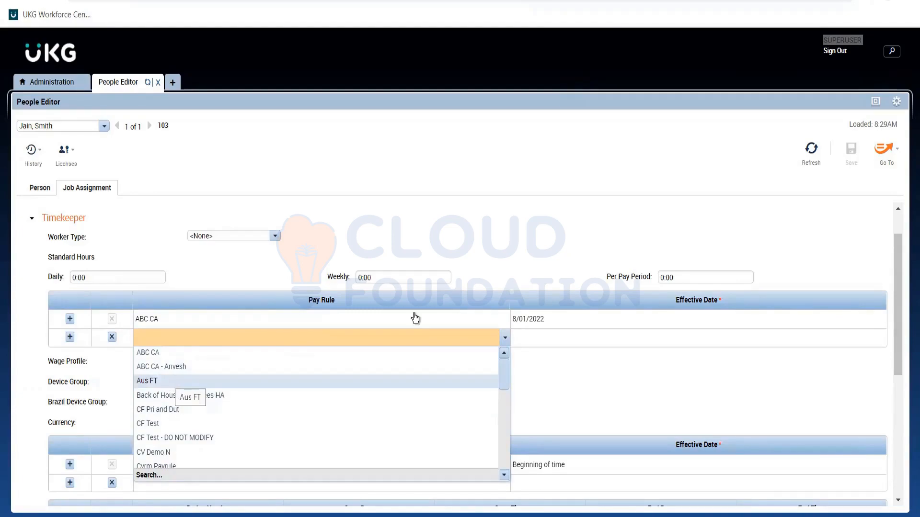
Set the Aus FT pay rule's effective date to 11/01/2022 and save the employee's record
left_click(532, 338)
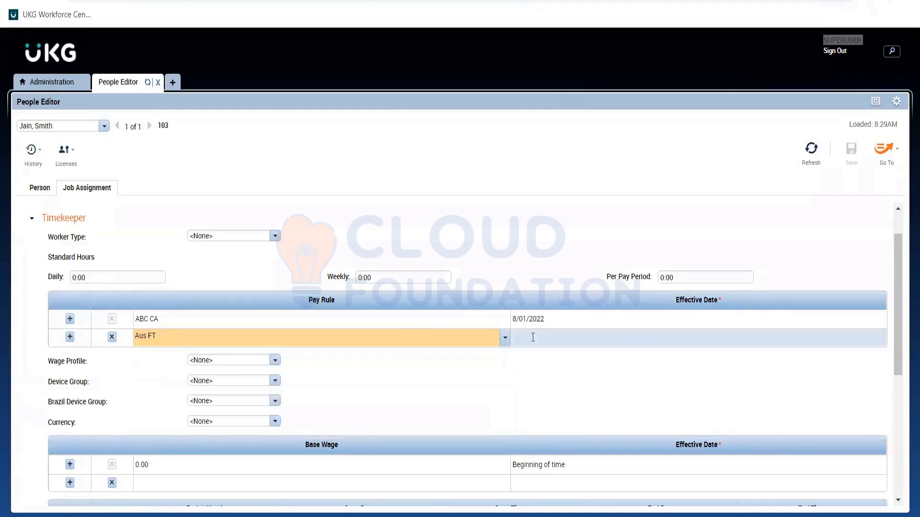
left_click(533, 338)
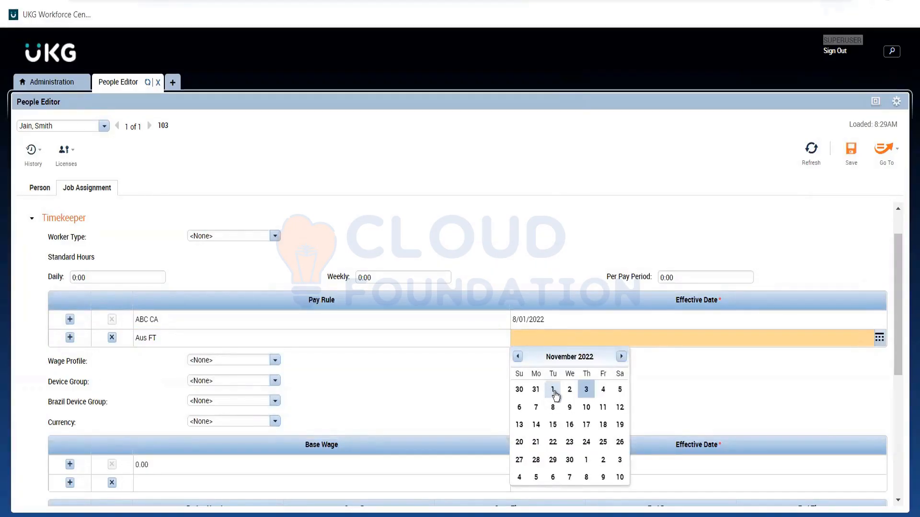
left_click(556, 393)
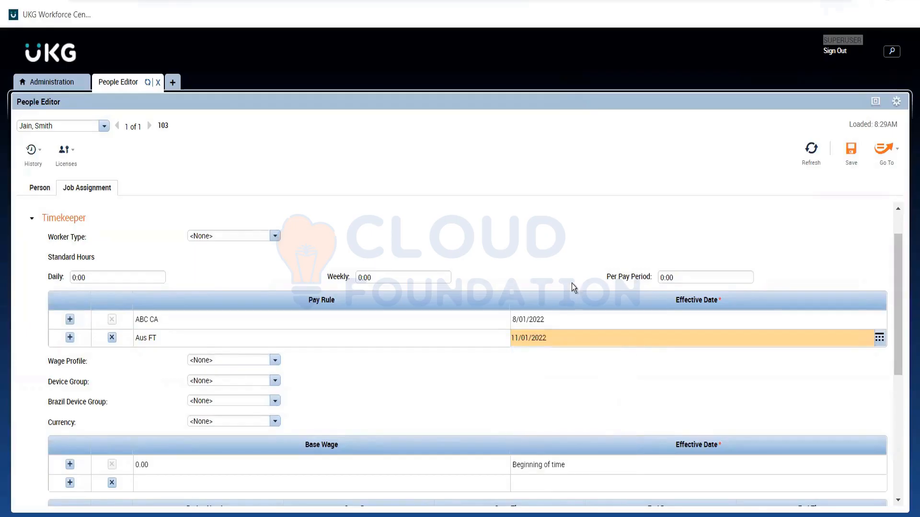
left_click(575, 350)
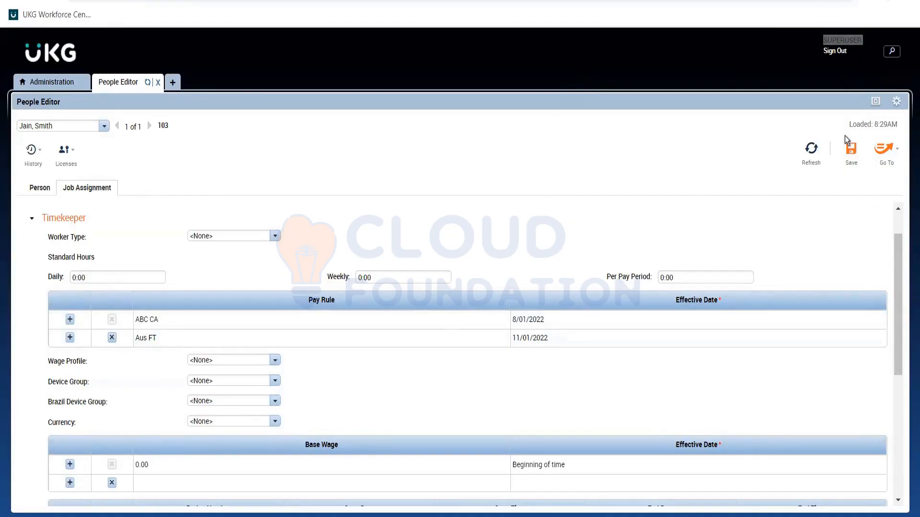
left_click(849, 152)
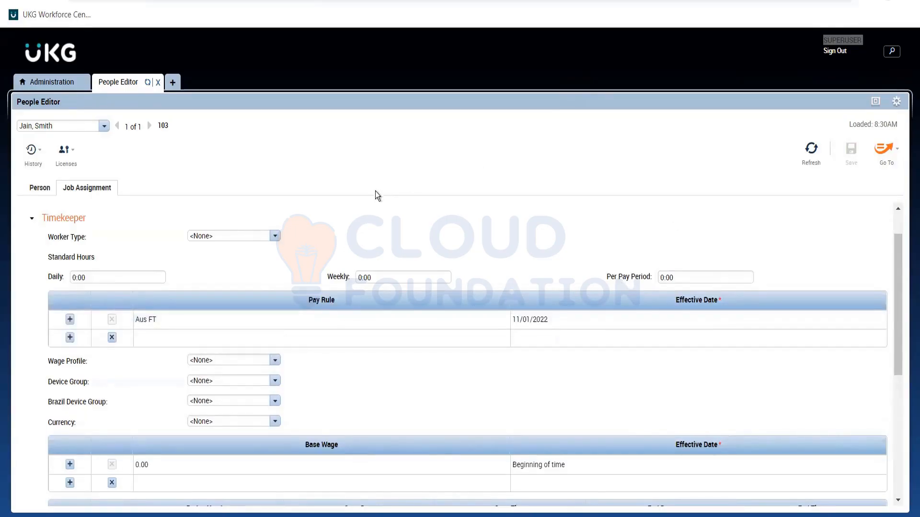
Open the employee's timecard with its detail section expanded and set the time period to Current Pay Period
left_click(887, 159)
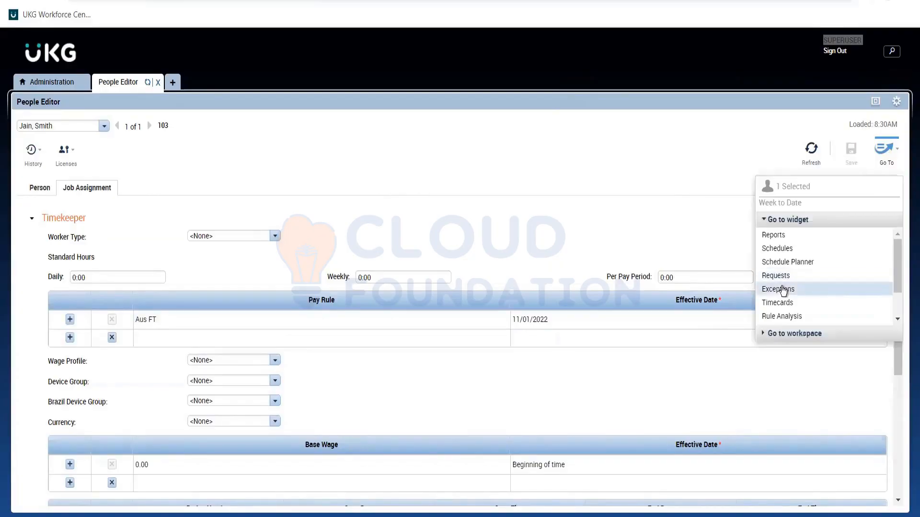
left_click(781, 303)
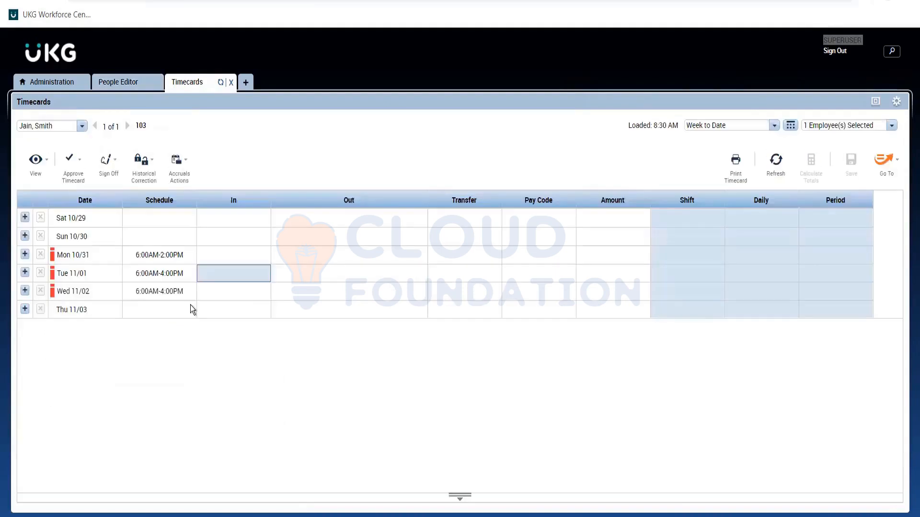
left_click(107, 269)
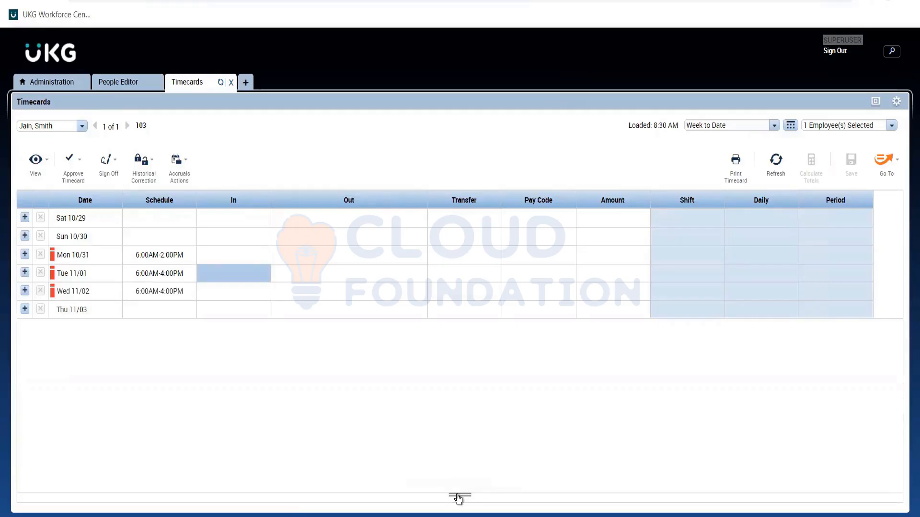
left_click(457, 494)
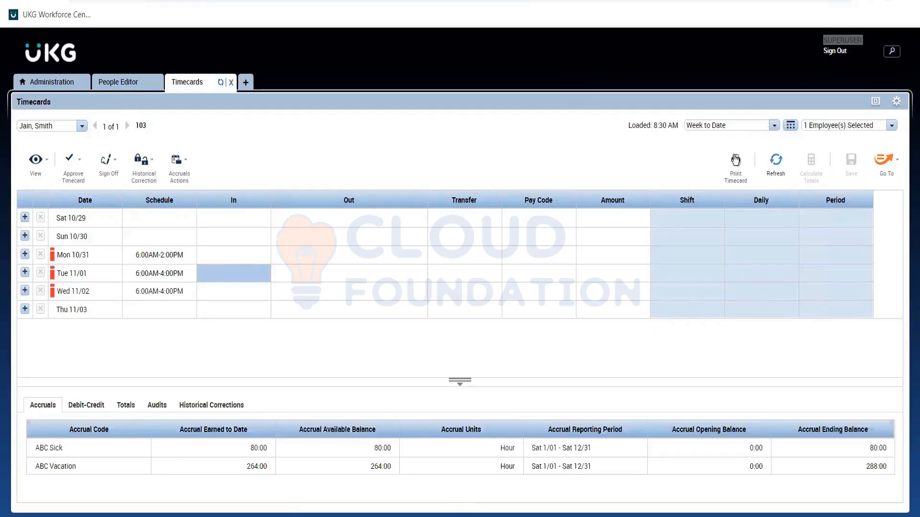
left_click(774, 125)
left_click(704, 152)
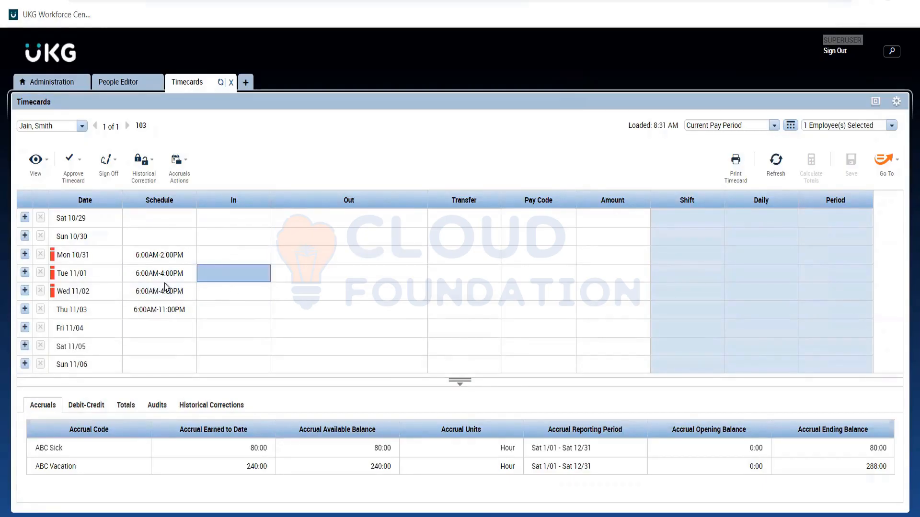
left_click(242, 345)
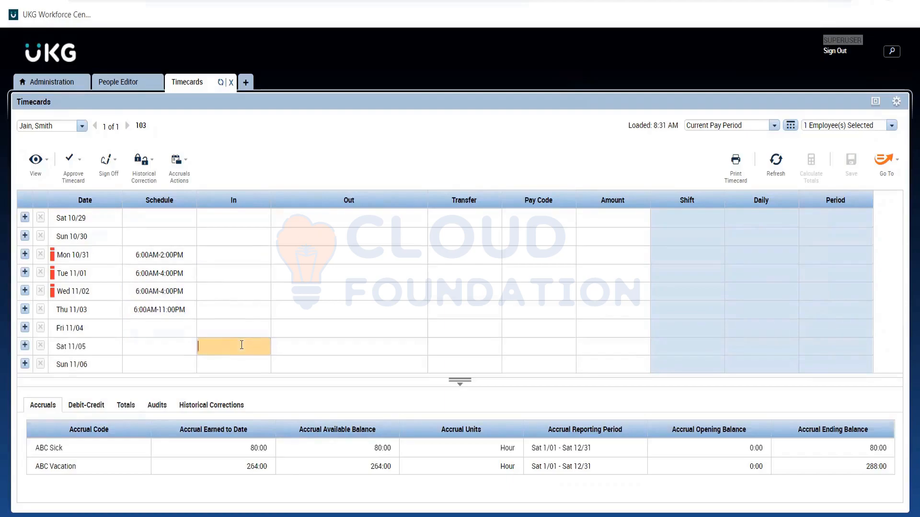
type("6a")
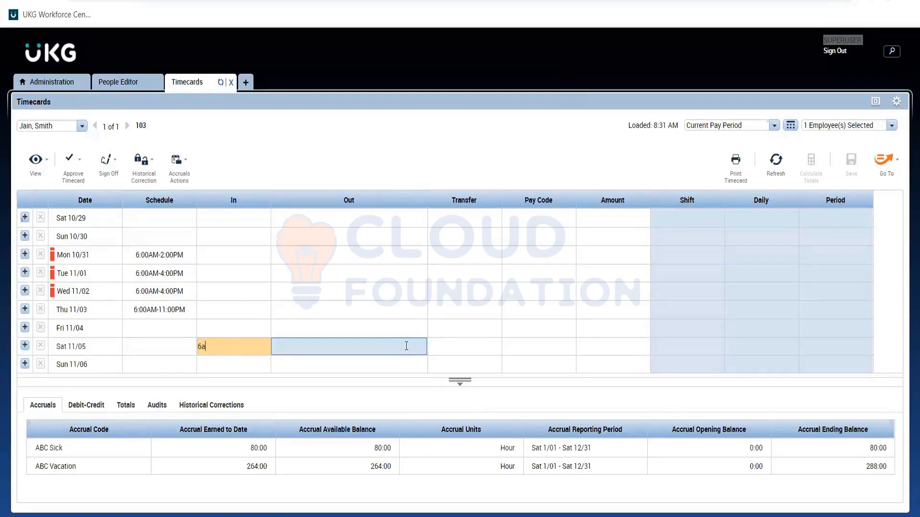
left_click(406, 346)
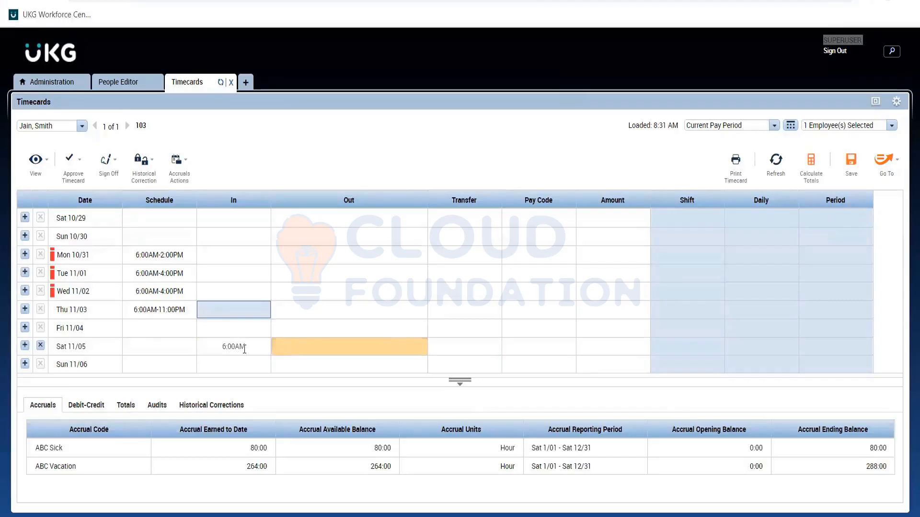
Enter a Saturday 11/05 shift with an In punch of 8:00AM and an Out punch of 2:00PM
left_click(244, 349)
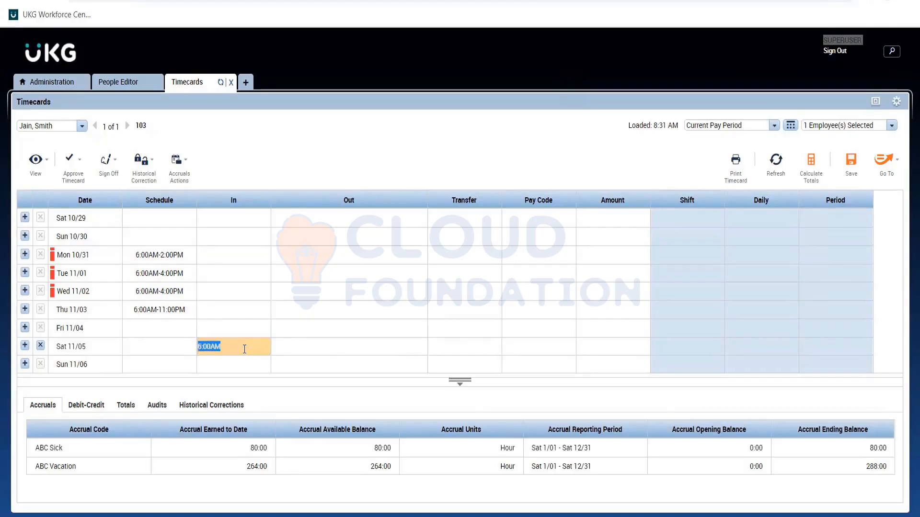
type("8a")
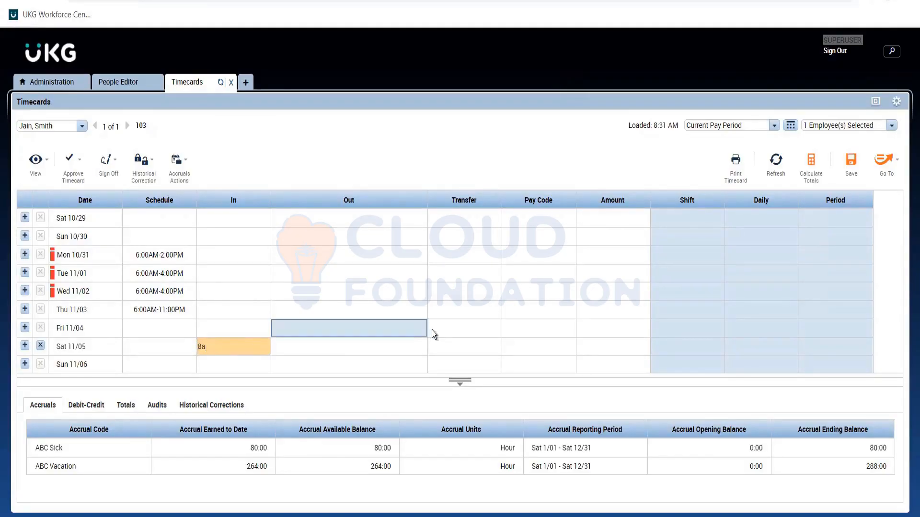
left_click(411, 343)
type("2p")
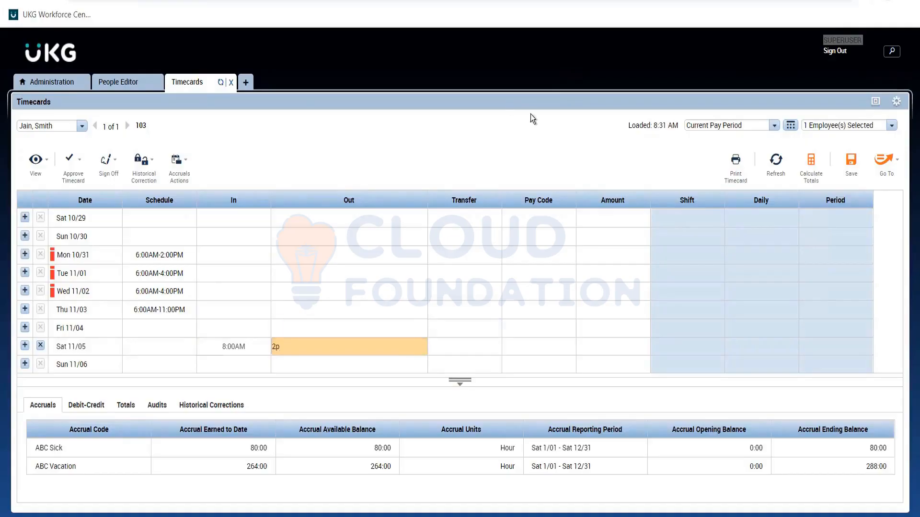
key("Return")
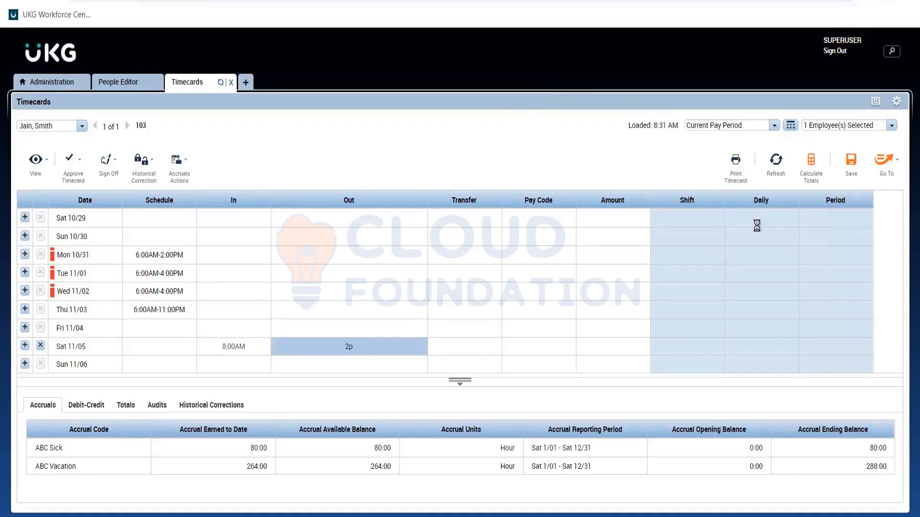
Save the timecard and show its totals by pay code
left_click(850, 160)
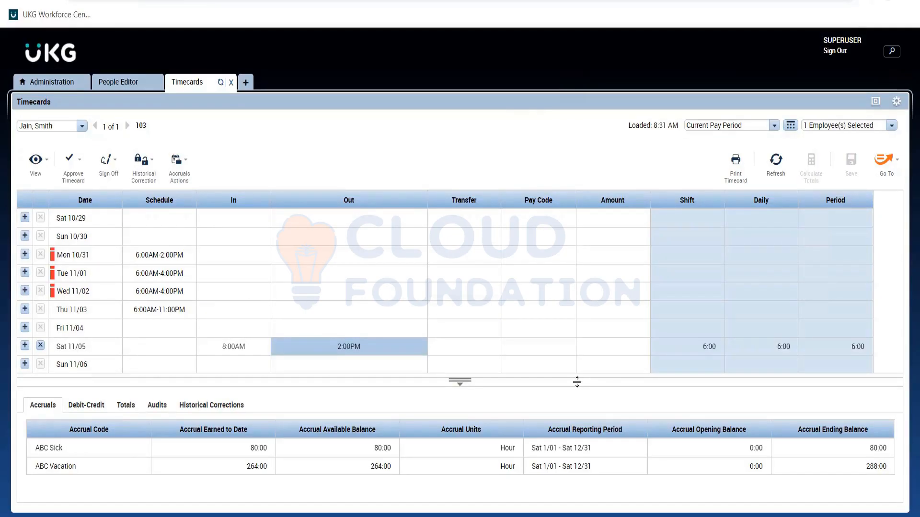
left_click_drag(576, 382, 577, 367)
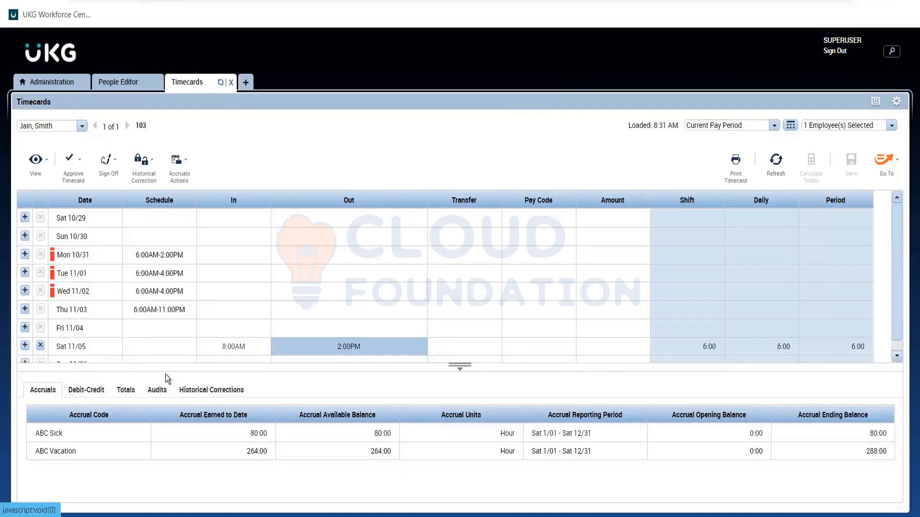
left_click(128, 391)
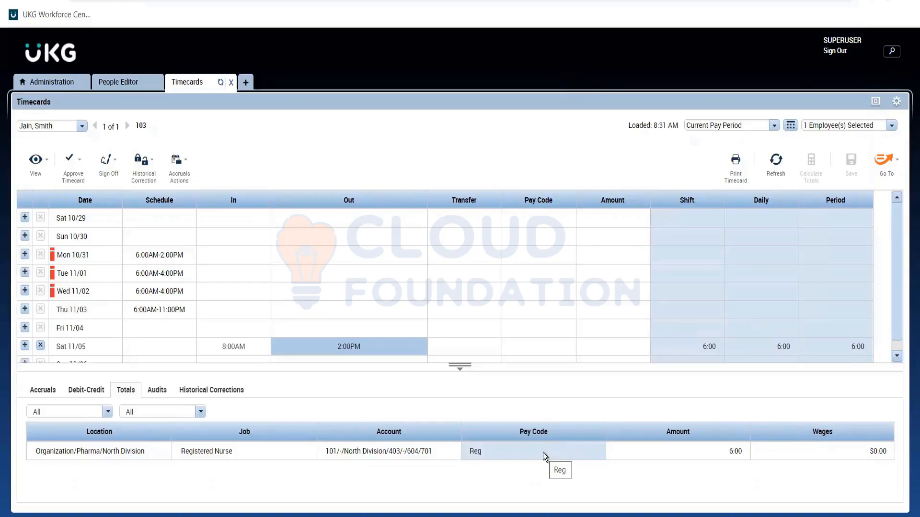
Change the Saturday 11/05 Out punch to 2:30PM
left_click(350, 355)
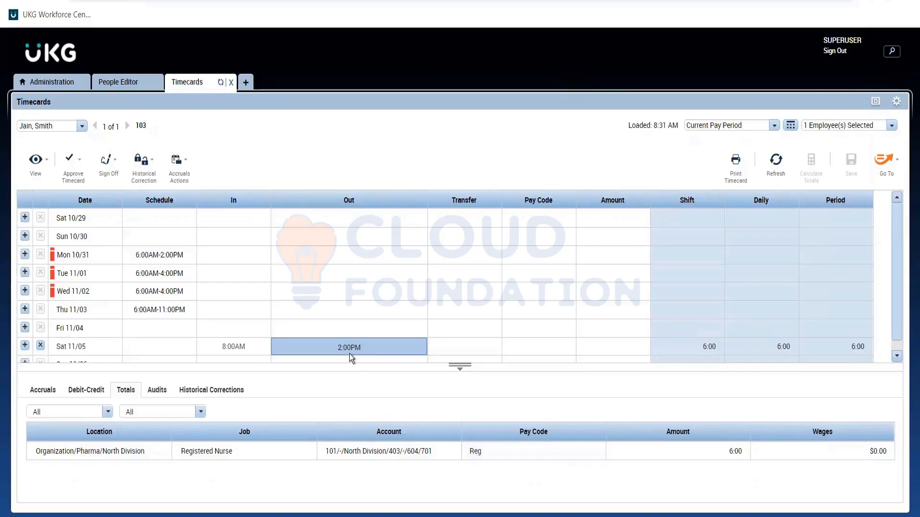
left_click(348, 354)
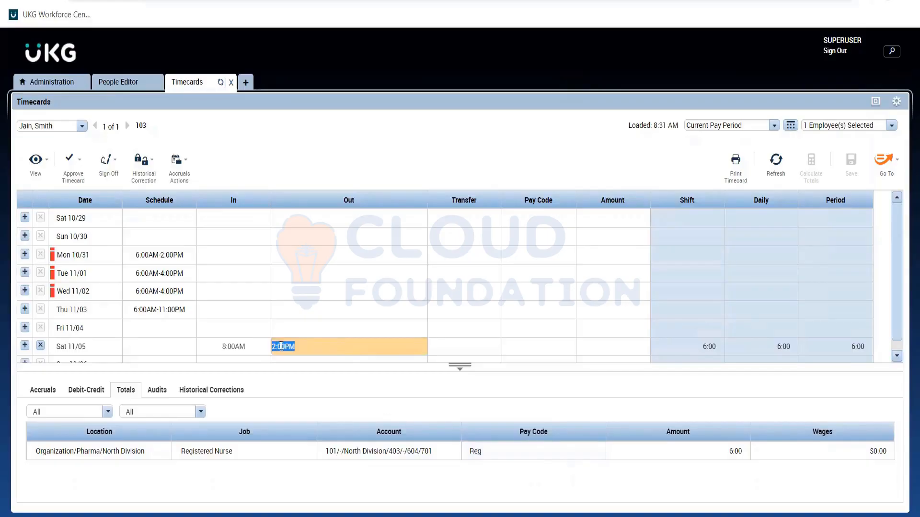
left_click(281, 346)
key("Delete")
type("3")
key("Return")
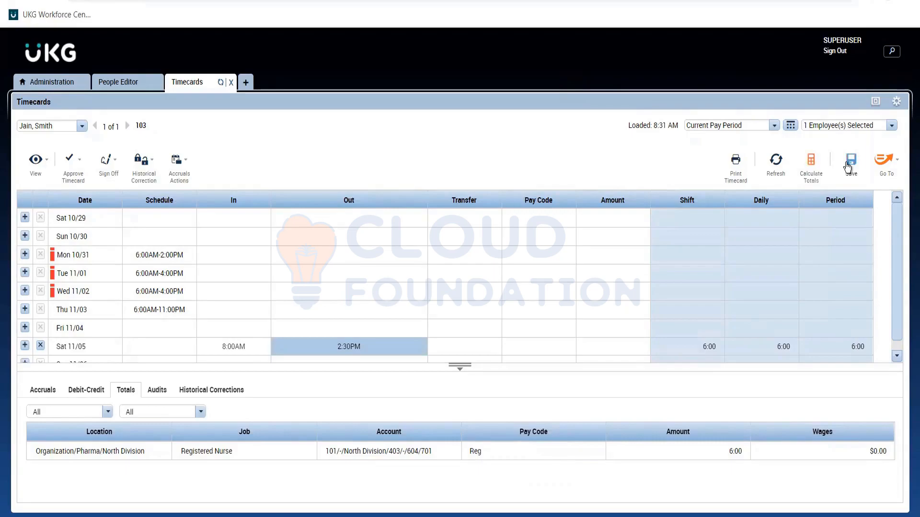
Save the timecard with the 2:30PM Out punch and check the recalculated pay code totals
left_click(847, 168)
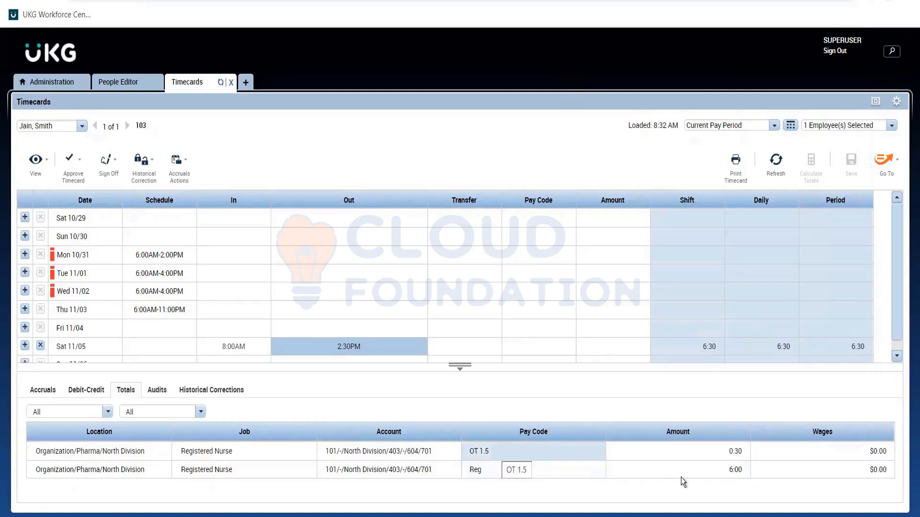
left_click(634, 457)
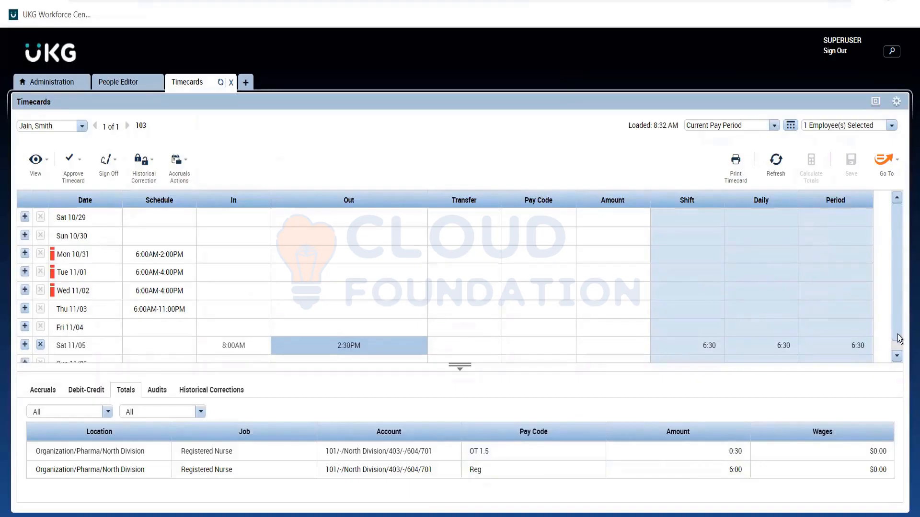
Change the Saturday 11/05 Out punch to 4:01PM
scroll(900, 335, "down", 1)
left_click(342, 339)
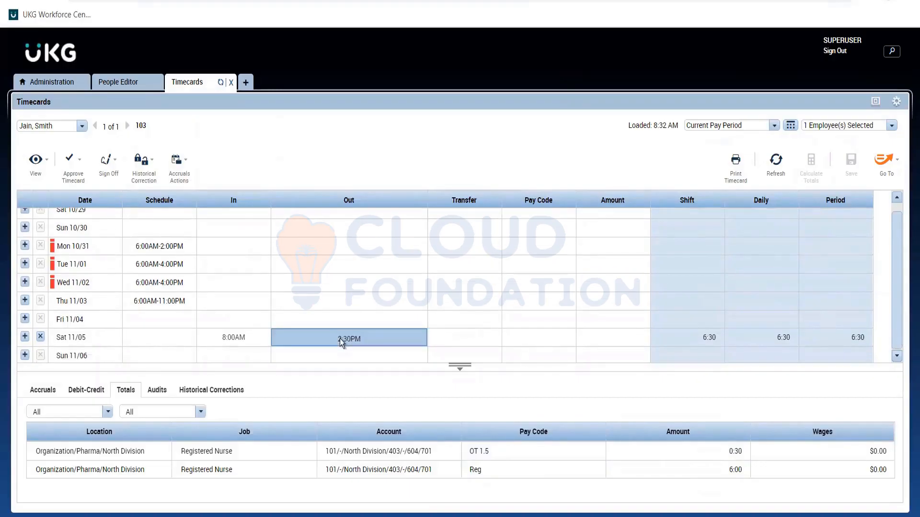
left_click(340, 338)
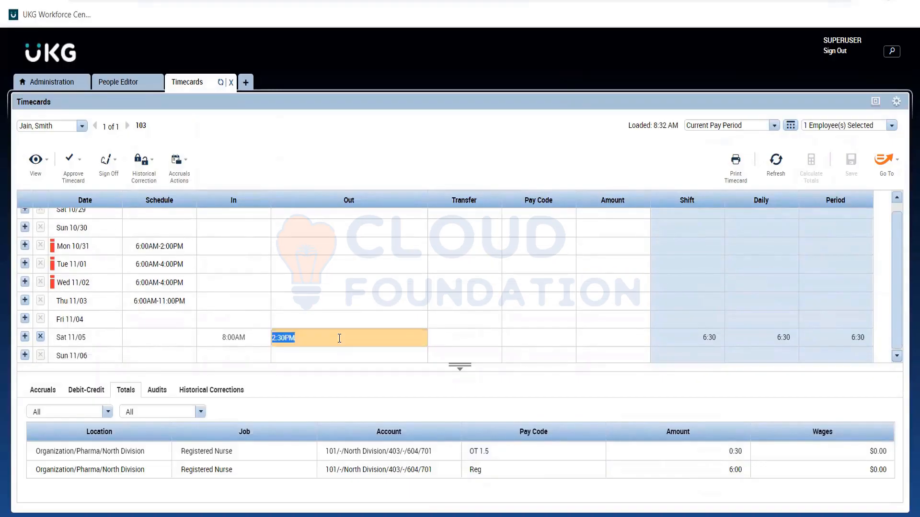
left_click(284, 340)
key("BackSpace")
type("4")
key("BackSpace")
key("BackSpace")
type("01")
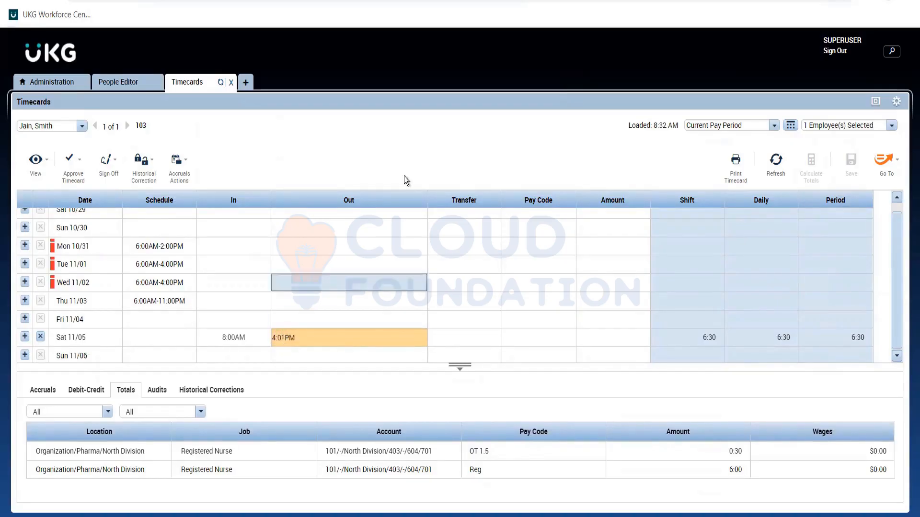
Save the timecard with the 4:01PM Out punch and enlarge the totals section slightly to fit all pay code rows
key("Return")
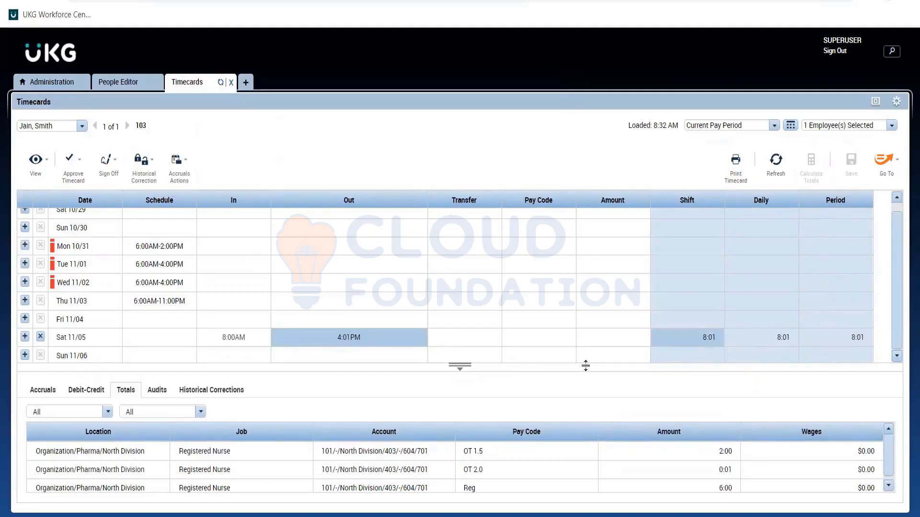
left_click_drag(585, 366, 586, 357)
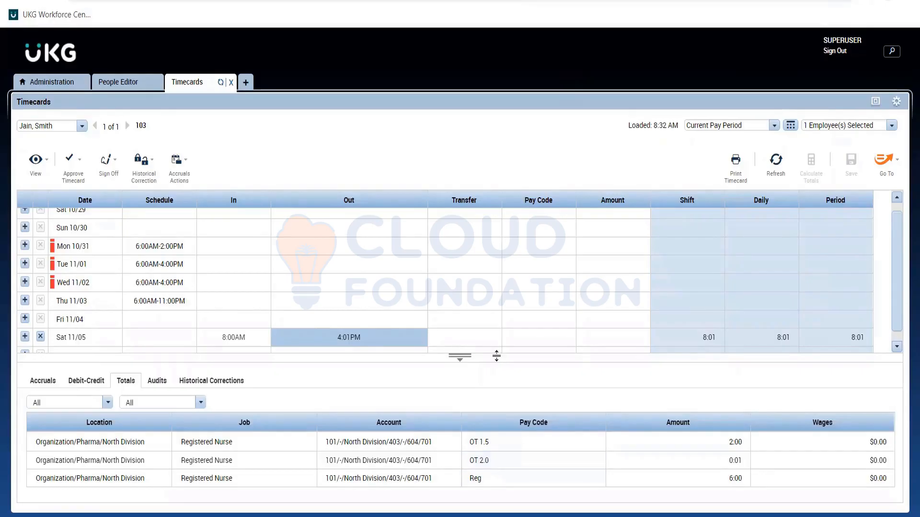
Compare the Saturday 11/05 pay code totals with the overtime conditions in the Req notes in Notepad
key("alt+Tab")
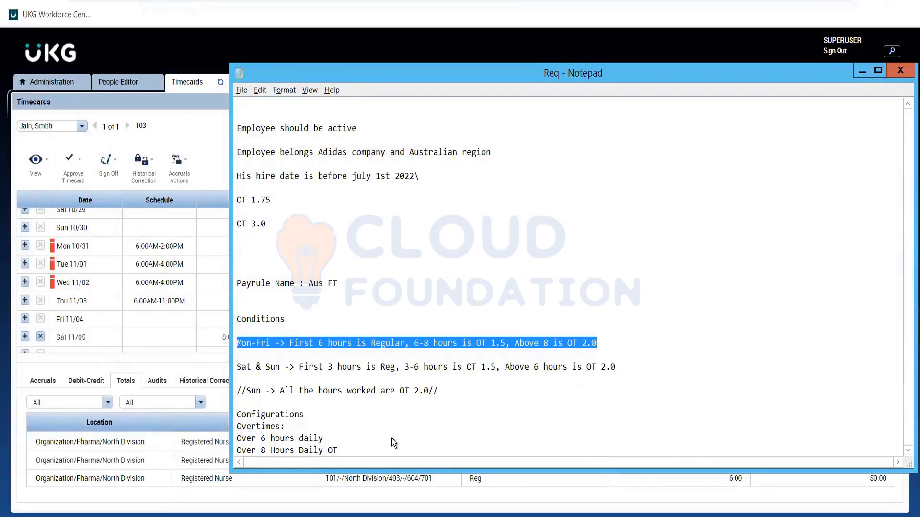
key("alt+Tab")
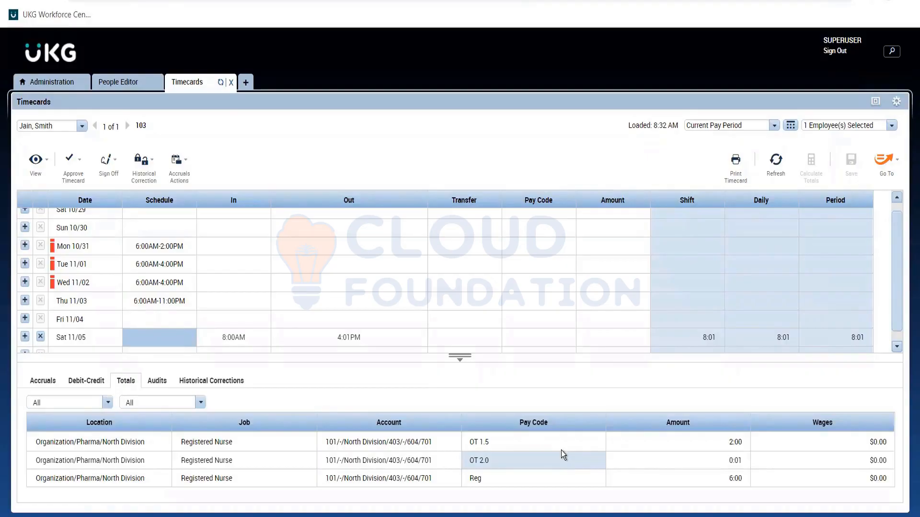
mouse_move(897, 334)
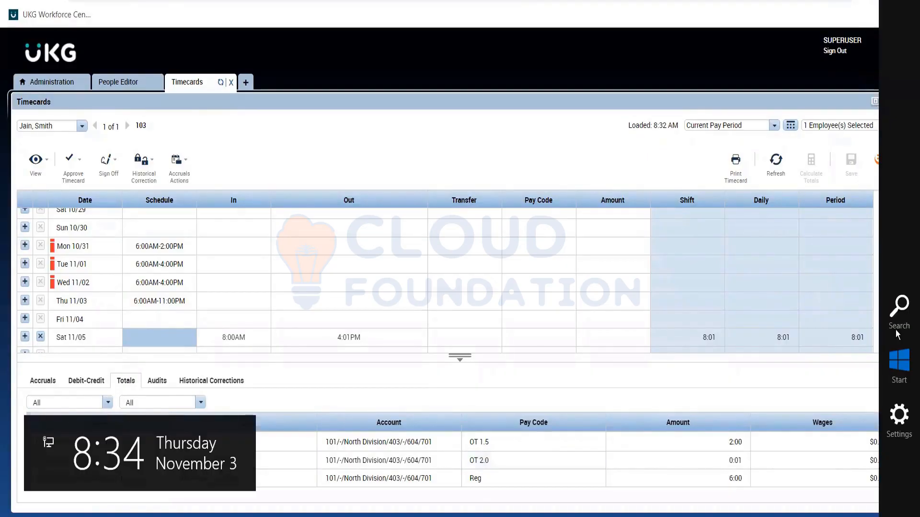
left_click(895, 343)
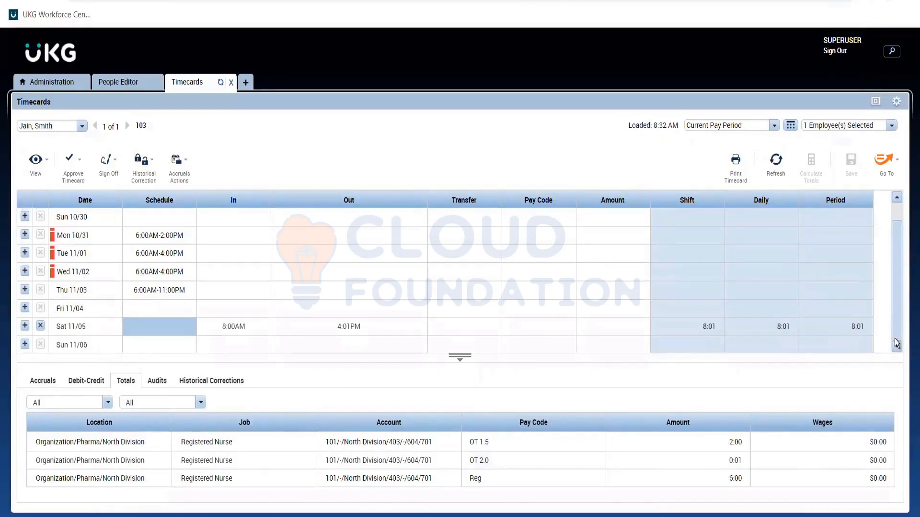
Switch to the Req notes in Notepad and review each hour tier of the Sat & Sun condition
key("alt+Tab")
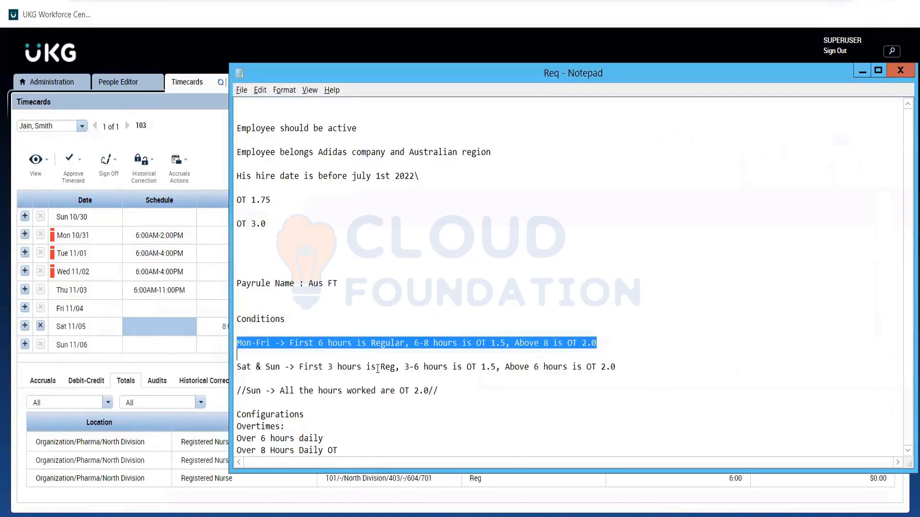
double_click(378, 368)
left_click(375, 367)
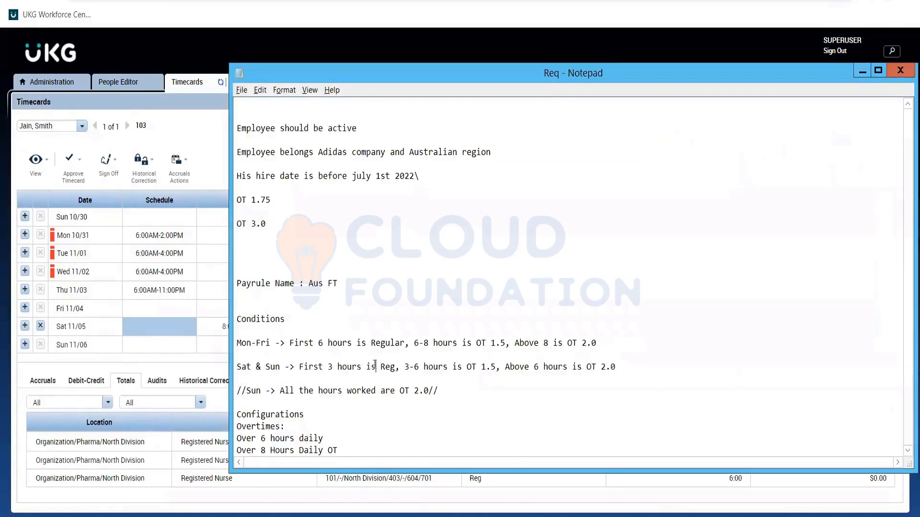
double_click(375, 367)
left_click(335, 375)
left_click(338, 367)
left_click(412, 374)
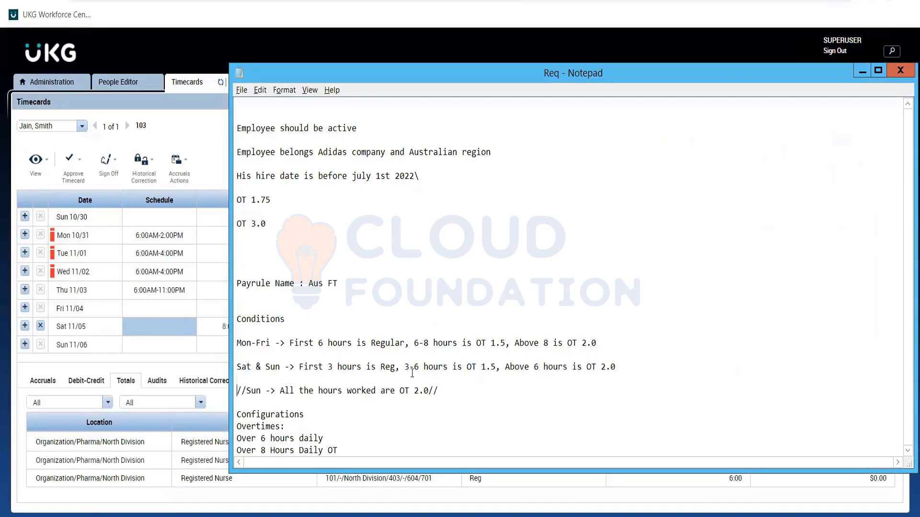
double_click(524, 367)
Remove the 3-6 hours OT 1.5 tier from the Sat & Sun condition, leaving "Above 6 hours is OT 2.0" after the regular hours
key("Left")
key("Left")
left_click_drag(529, 366, 404, 367)
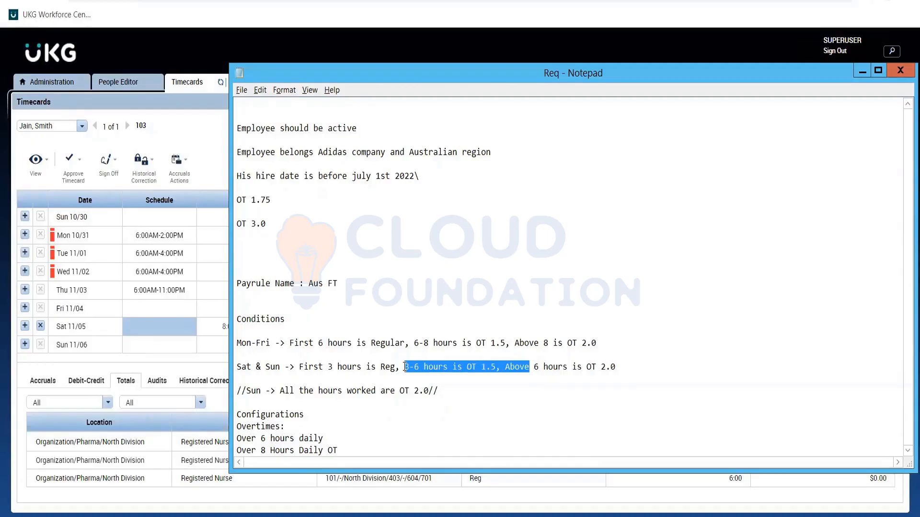
key("Delete")
key("Delete")
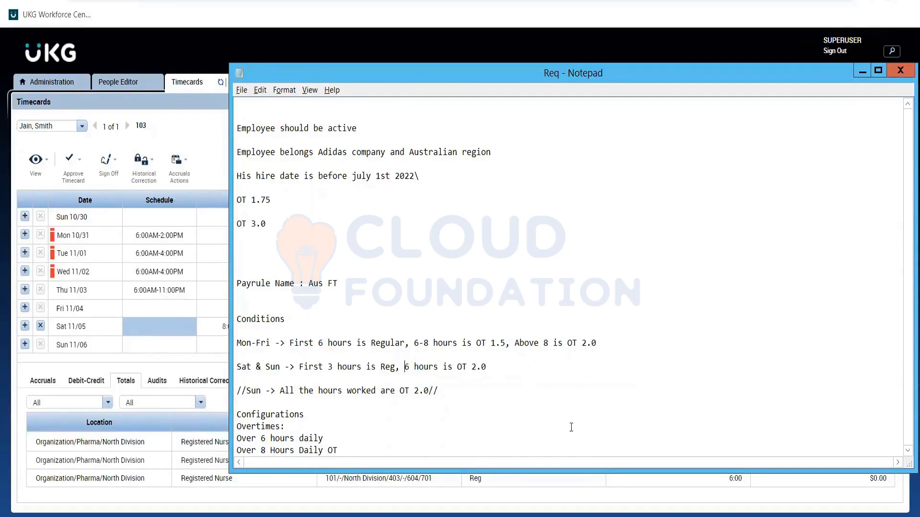
type("Above")
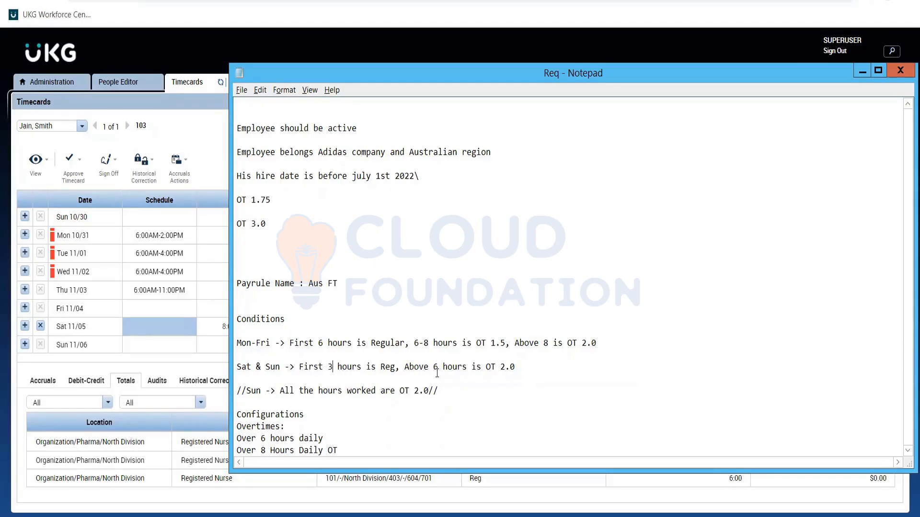
left_click(523, 371)
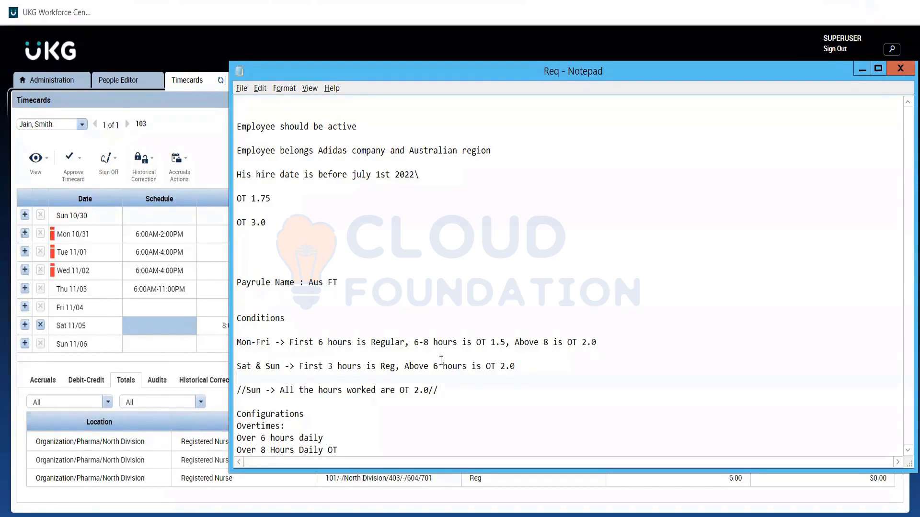
Change the OT 2.0 threshold in the Sat & Sun condition to above 3 hours
key("shift+Left")
key("shift+Left")
key("shift+Left")
key("shift+Left")
key("shift+Left")
key("shift+Left")
key("shift+Left")
key("shift+Left")
key("shift+Left")
key("shift+Left")
key("shift+Left")
key("shift+Left")
key("shift+Left")
key("shift+Left")
key("shift+Left")
key("shift+Left")
key("shift+Left")
key("shift+Left")
key("shift+Left")
key("shift+Left")
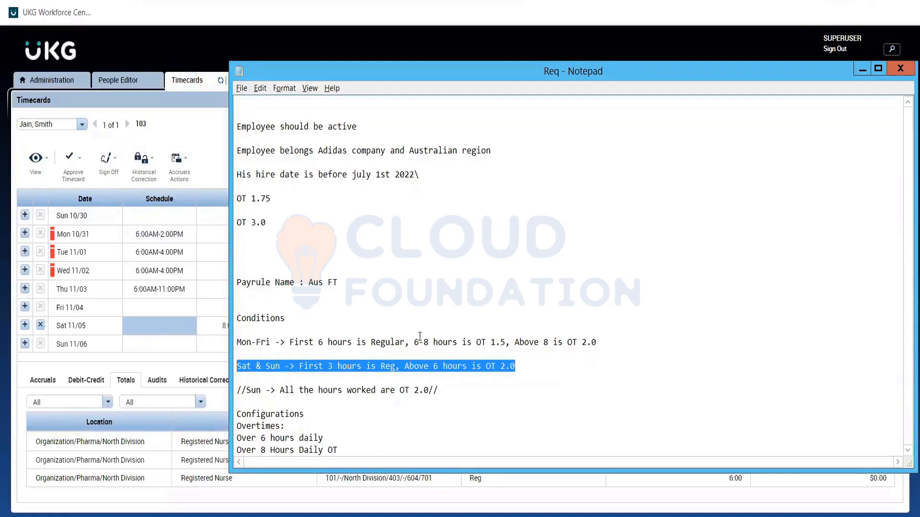
left_click(504, 372)
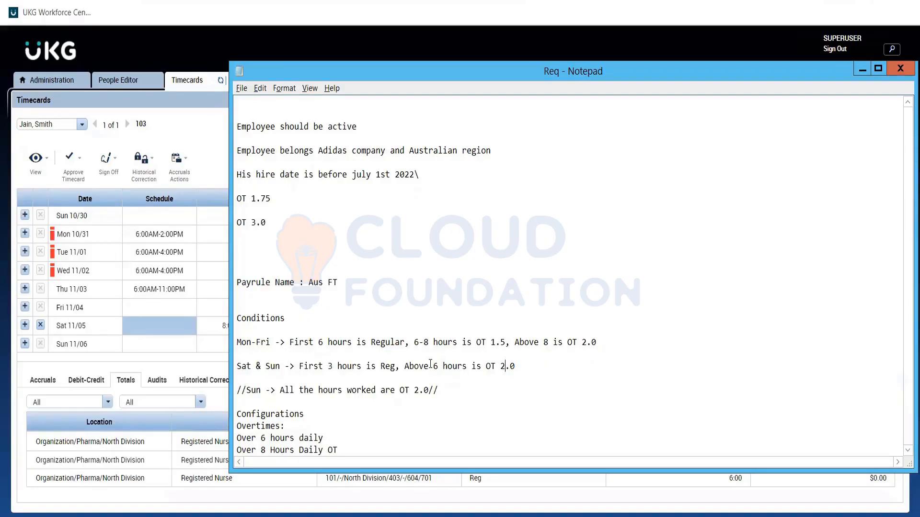
left_click_drag(405, 366, 470, 365)
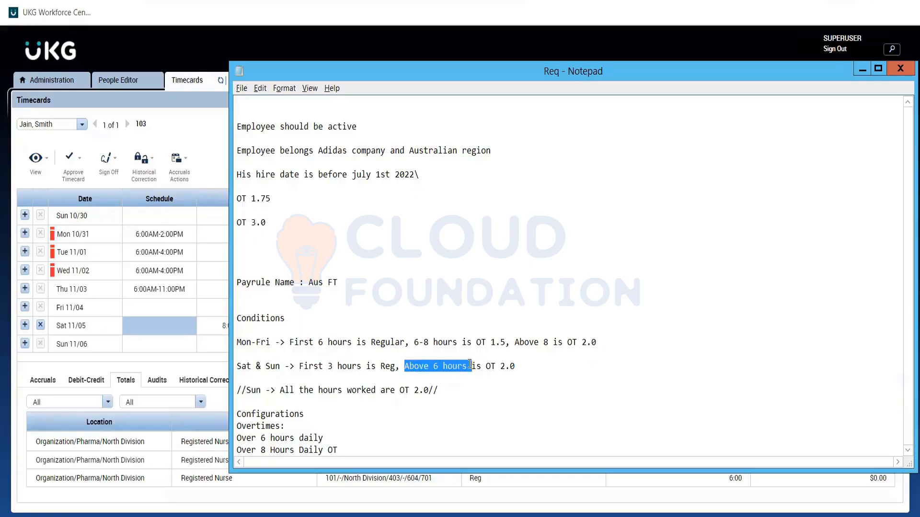
double_click(412, 342)
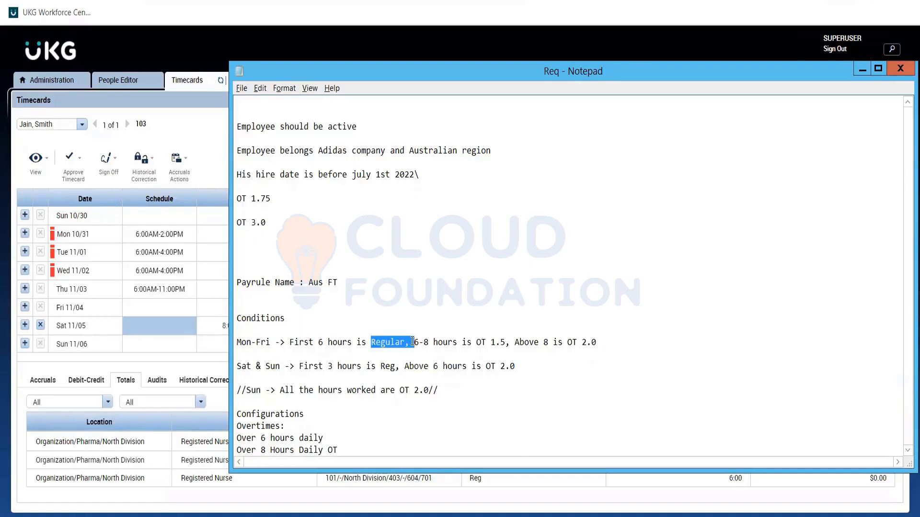
left_click(418, 391)
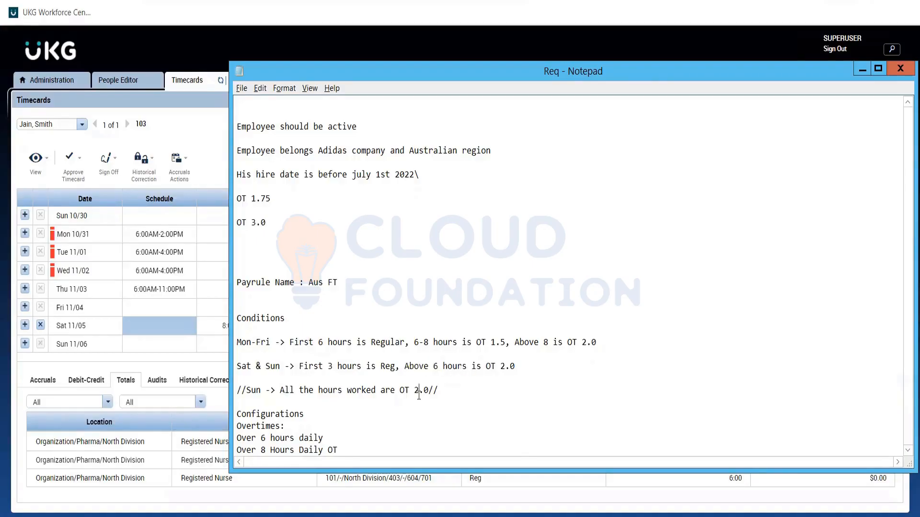
left_click(439, 365)
key("BackSpace")
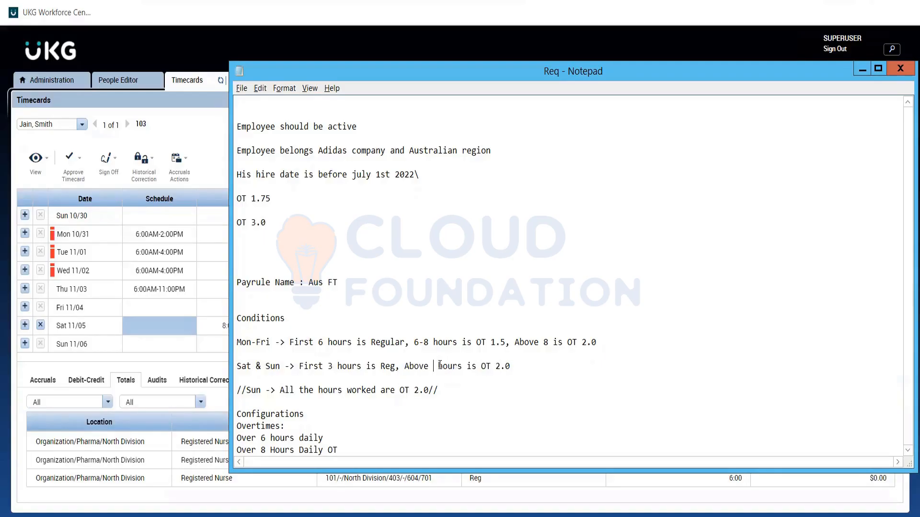
type("3")
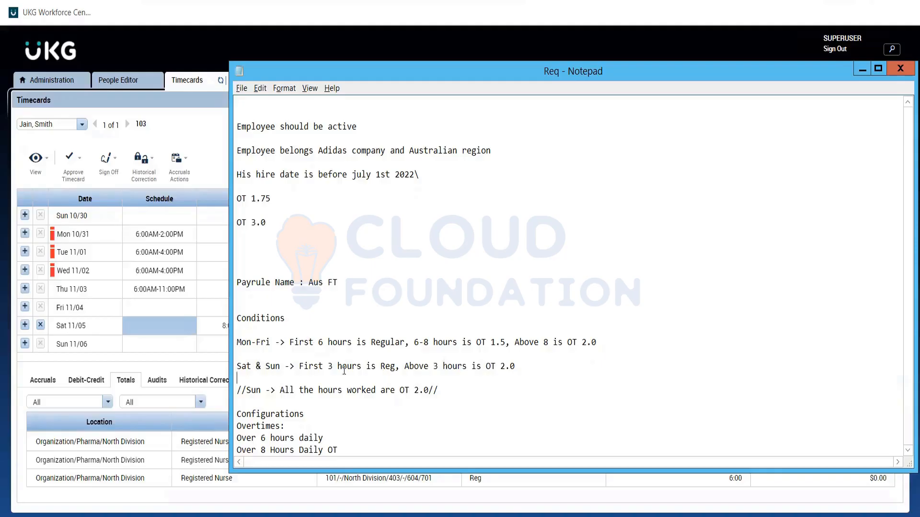
left_click(338, 366)
left_click(441, 367)
Switch to the overtime rules list in UKG Workforce Central and search it for "*3*"
left_click(40, 77)
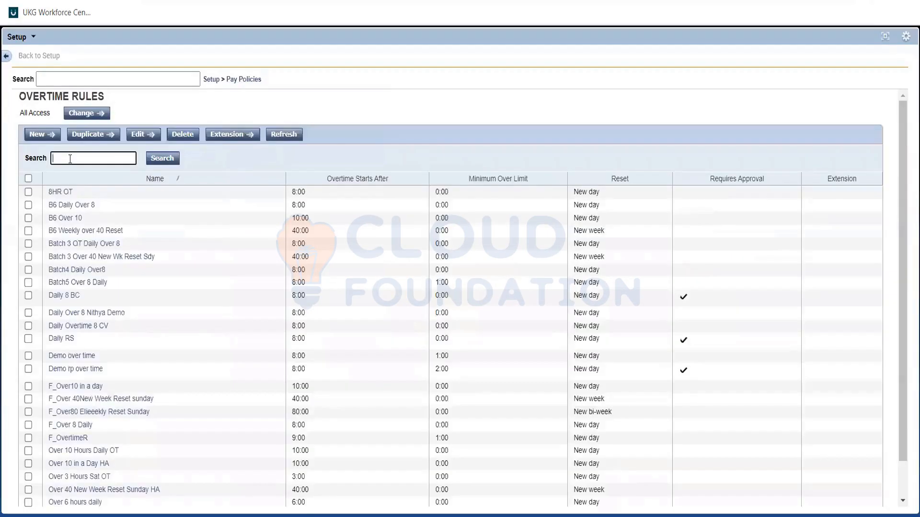
left_click(70, 159)
type("*")
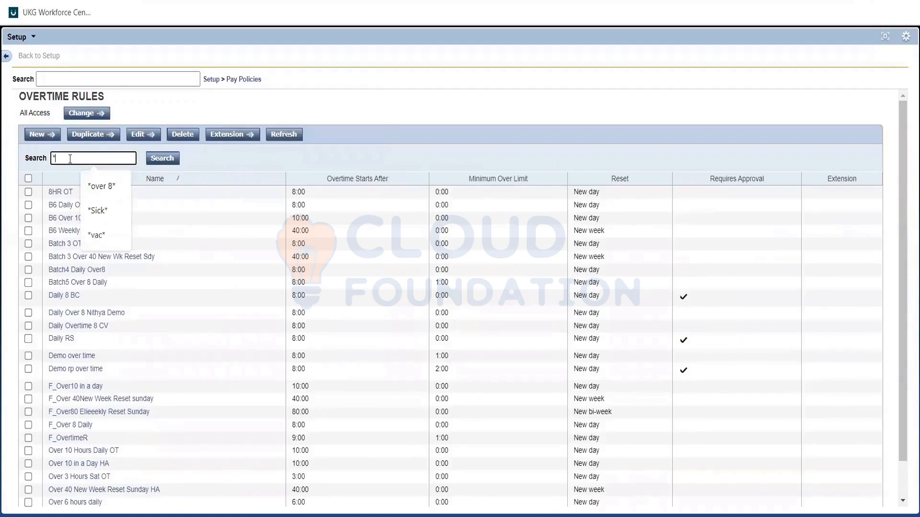
type("3*")
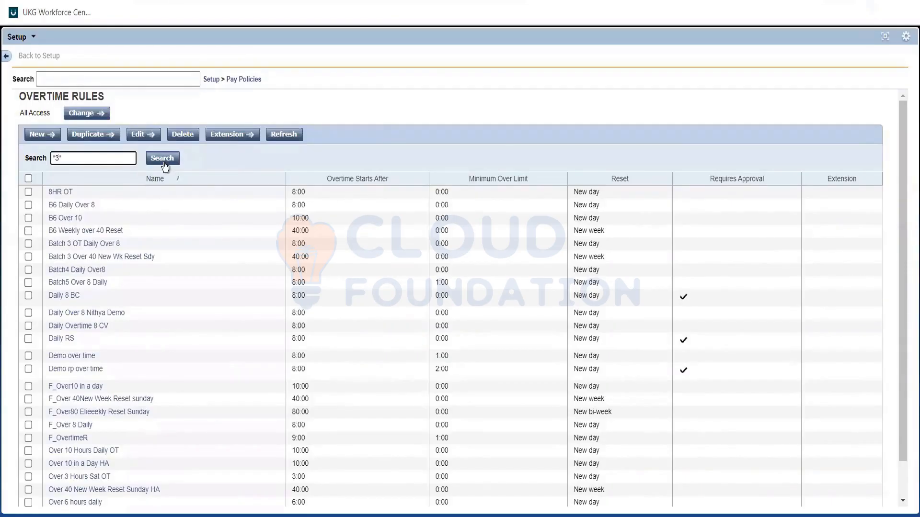
left_click(163, 158)
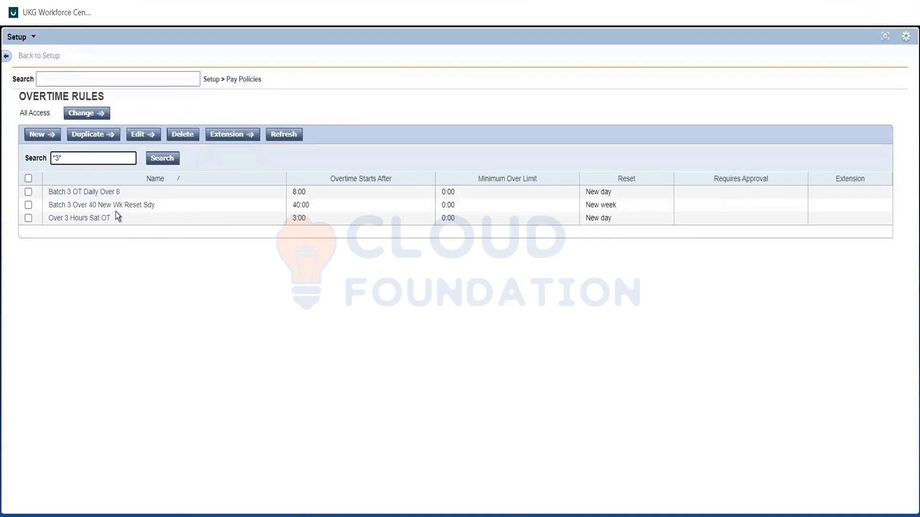
Duplicate the Over 3 Hours Sat OT overtime rule and name the copy "Over 3 Hours weekend"
left_click(28, 219)
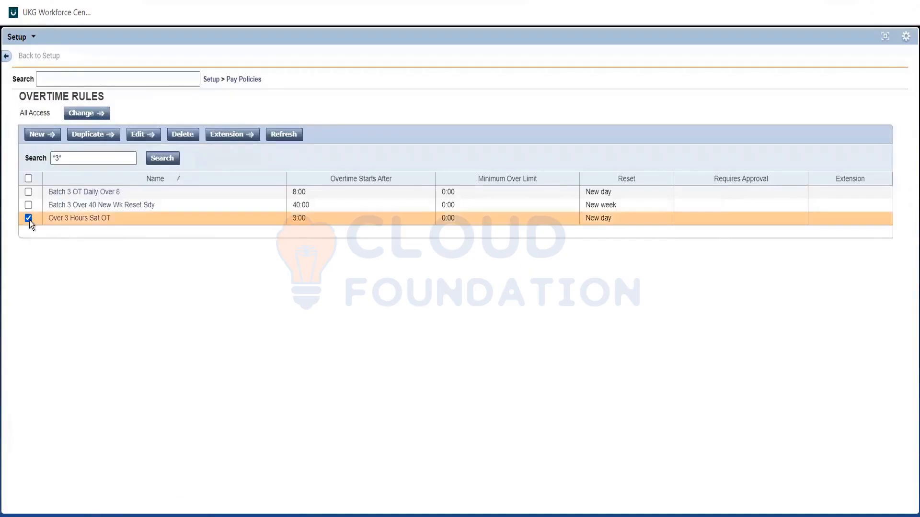
left_click(89, 135)
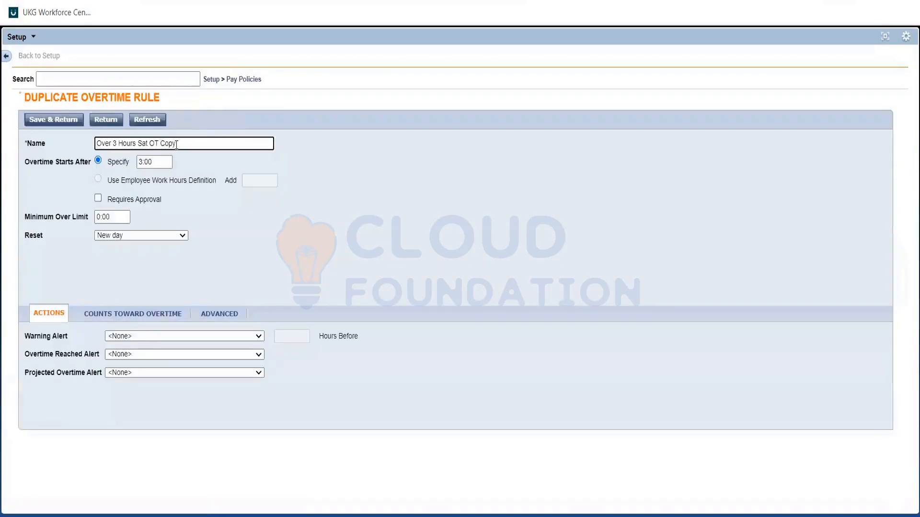
key("BackSpace")
key("BackSpace")
key("BackSpace")
key("BackSpace")
key("BackSpace")
key("BackSpace")
key("BackSpace")
key("BackSpace")
key("BackSpace")
key("BackSpace")
key("BackSpace")
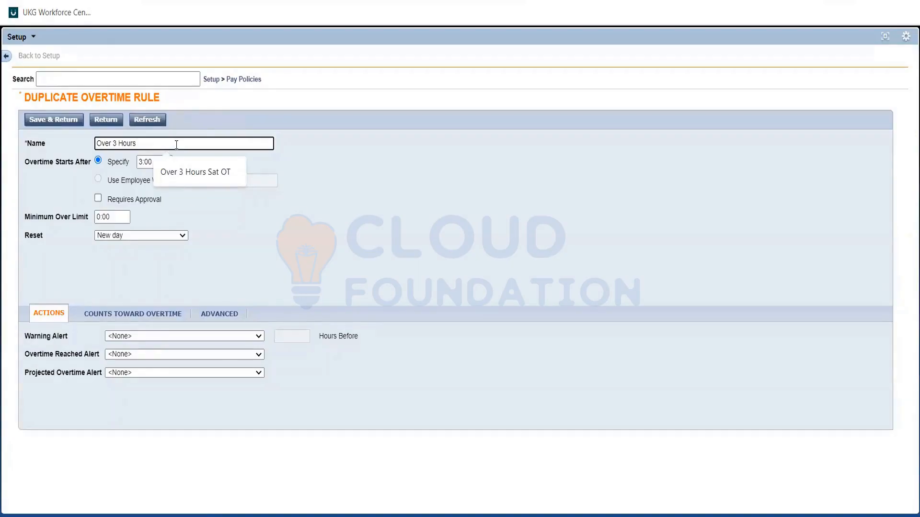
type("weeken")
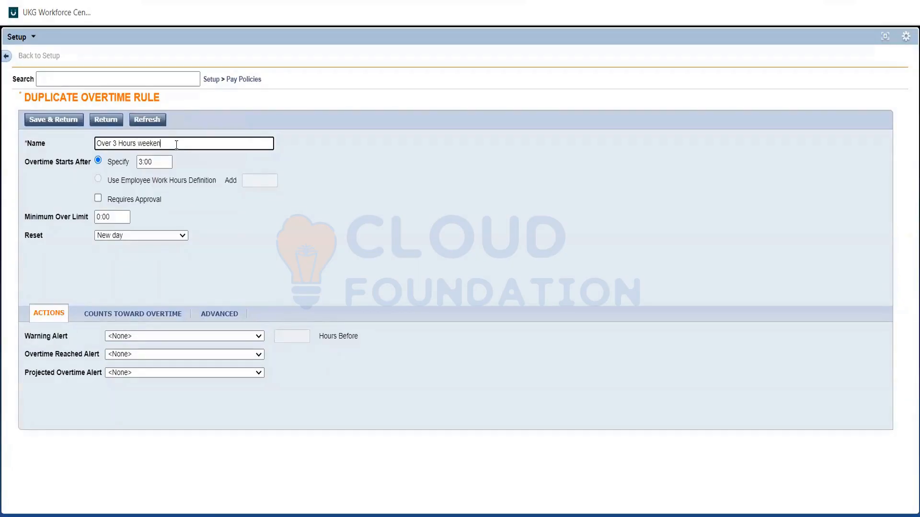
type("d")
Check the duplicated rule's overtime start value and save it, returning to the overtime rules list
left_click(135, 162)
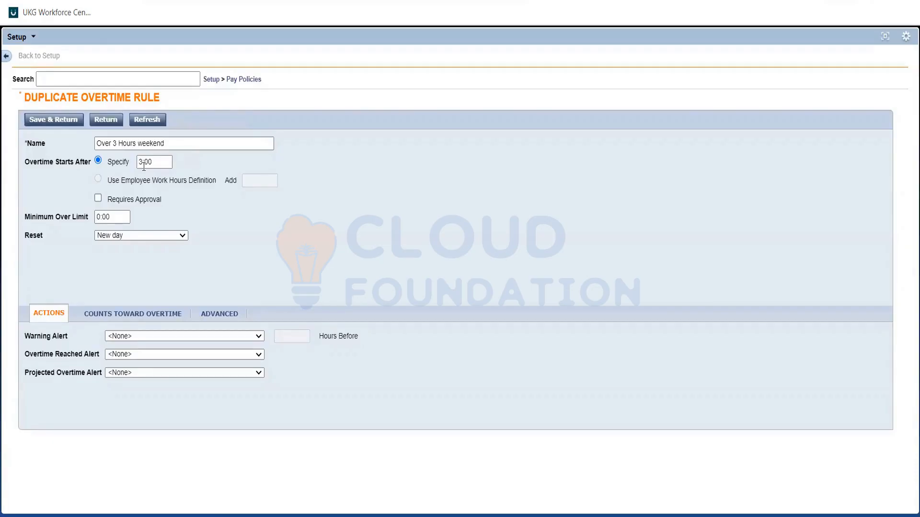
left_click(144, 166)
left_click(170, 253)
left_click(143, 164)
left_click(175, 187)
left_click(48, 119)
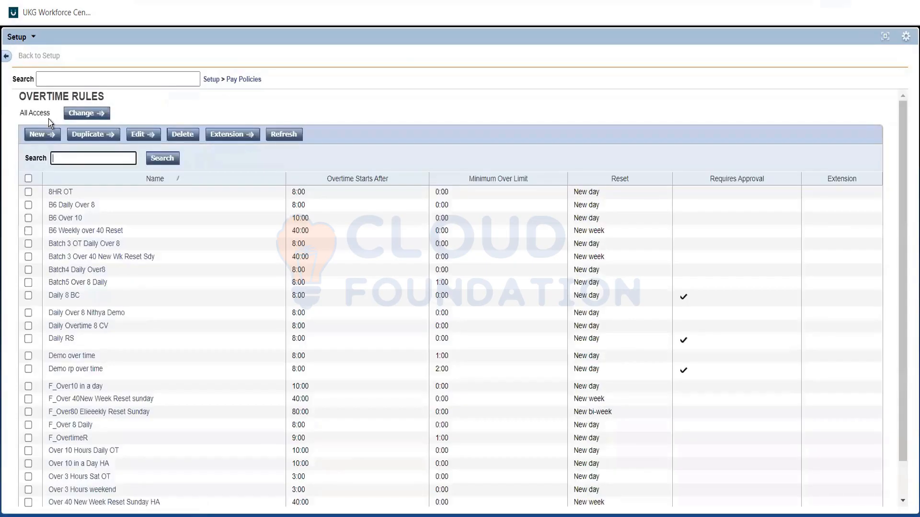
Start a new zone rule under Pay Policies named "Aus weekend zone" with Sat and Sun as its days of week
left_click(229, 83)
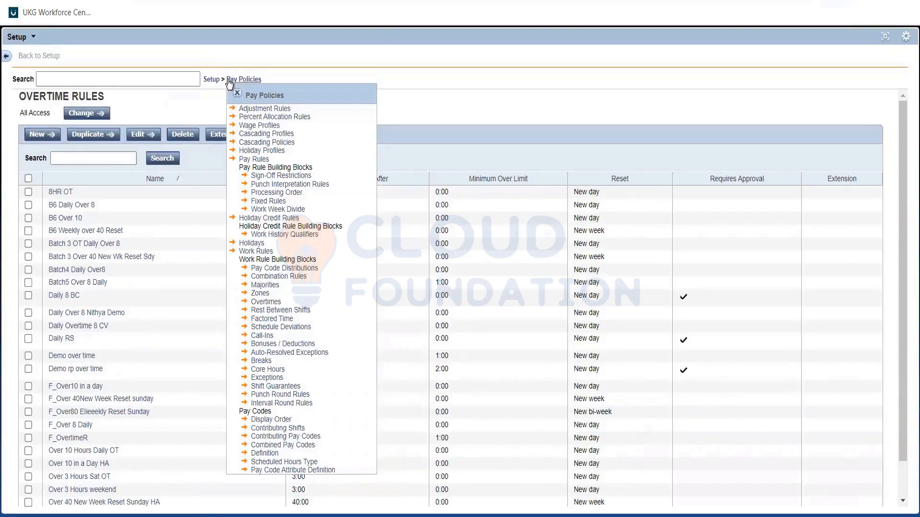
left_click(258, 294)
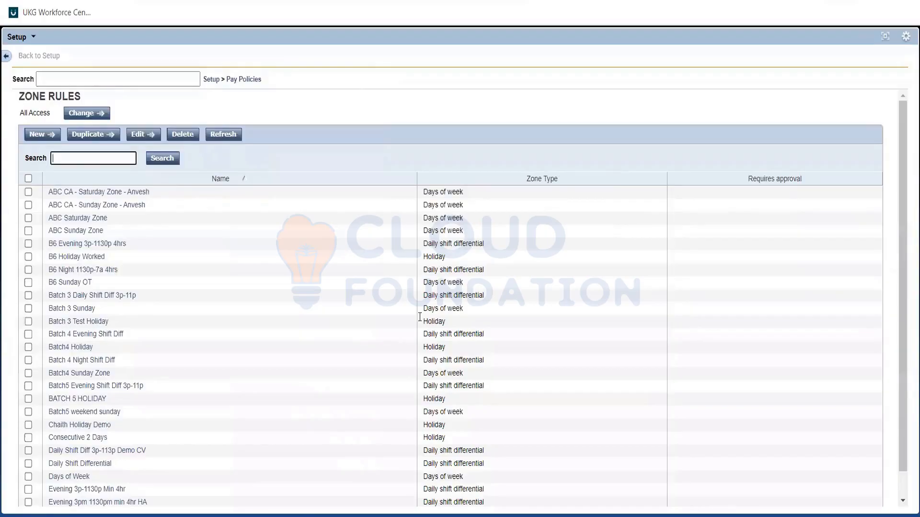
left_click(39, 136)
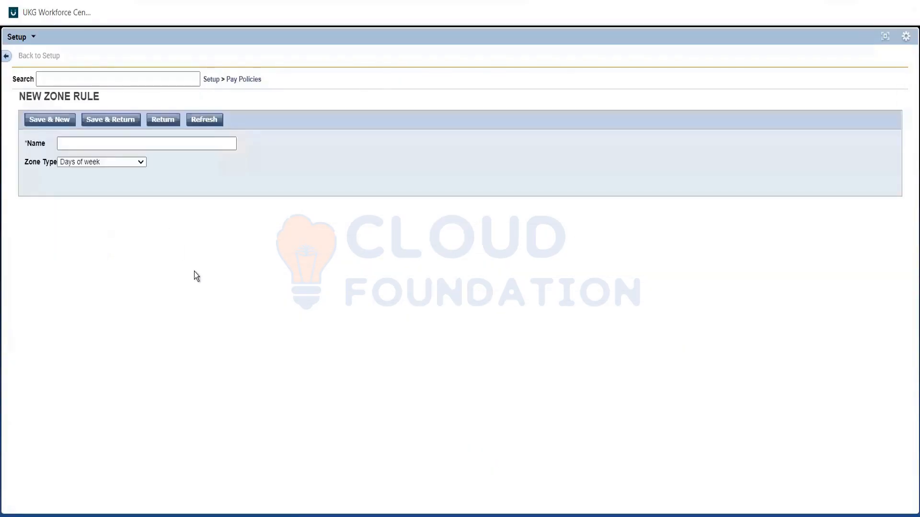
type("Au")
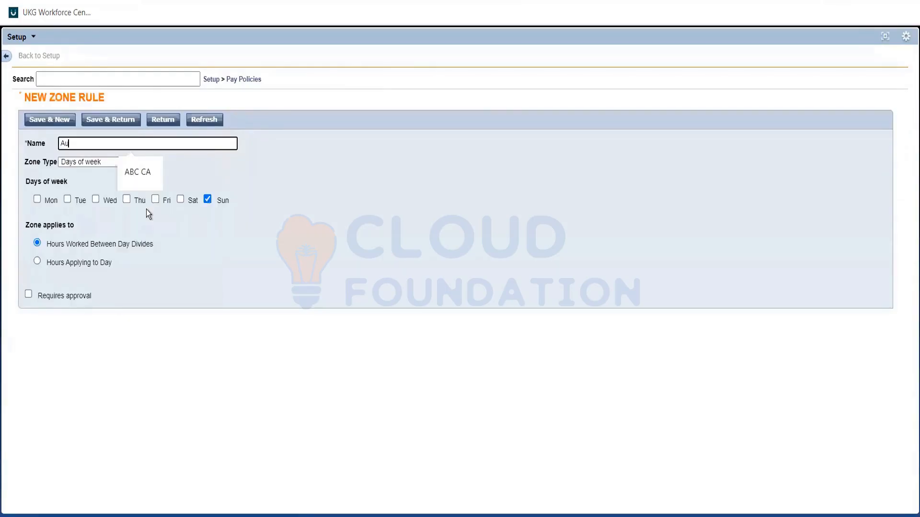
type("s wee")
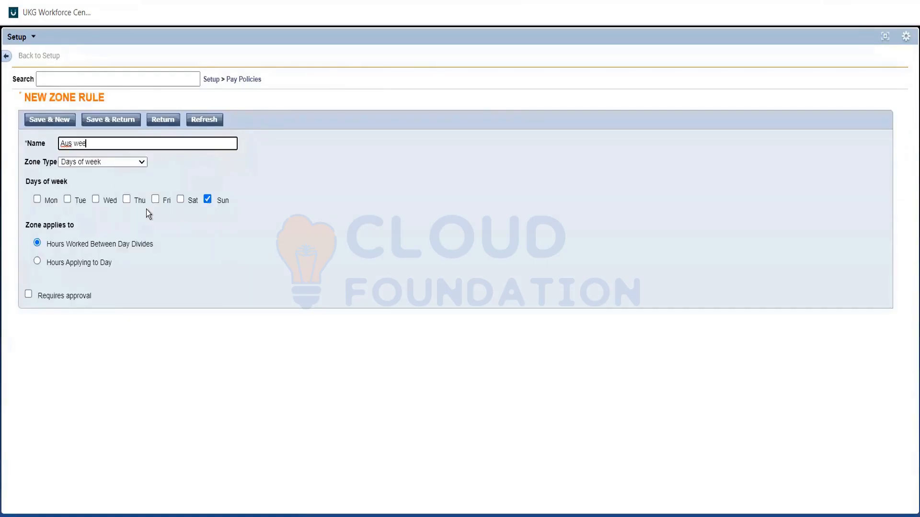
type("kend zone")
left_click(326, 252)
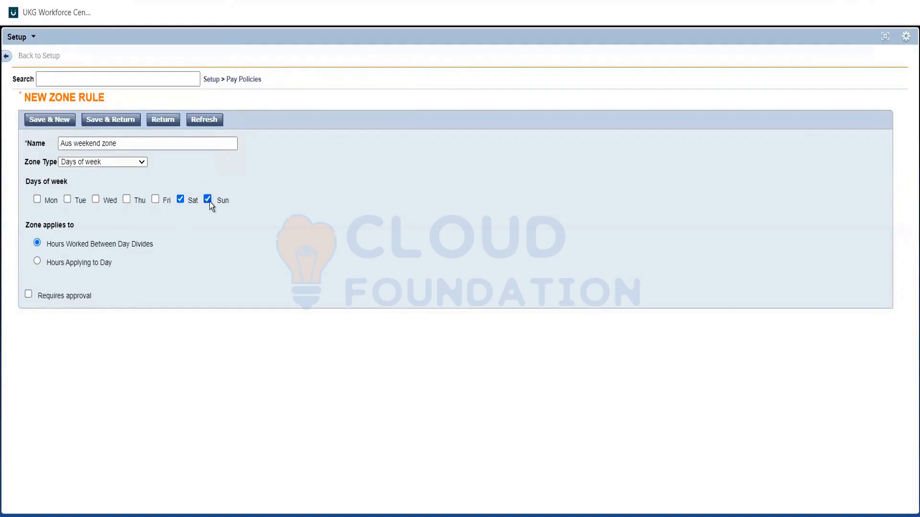
Preview the Daily shift differential and Weekend differential zone types, returning the zone type to Days of week
left_click(133, 162)
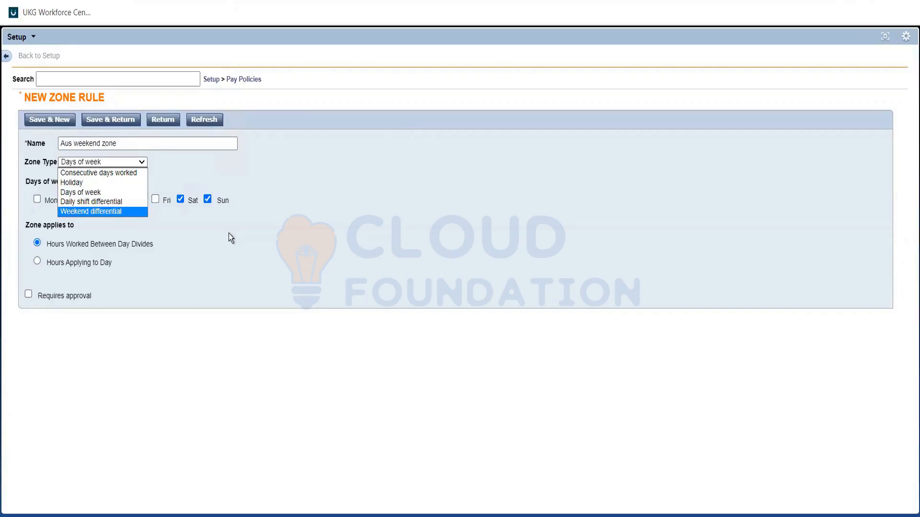
left_click(106, 201)
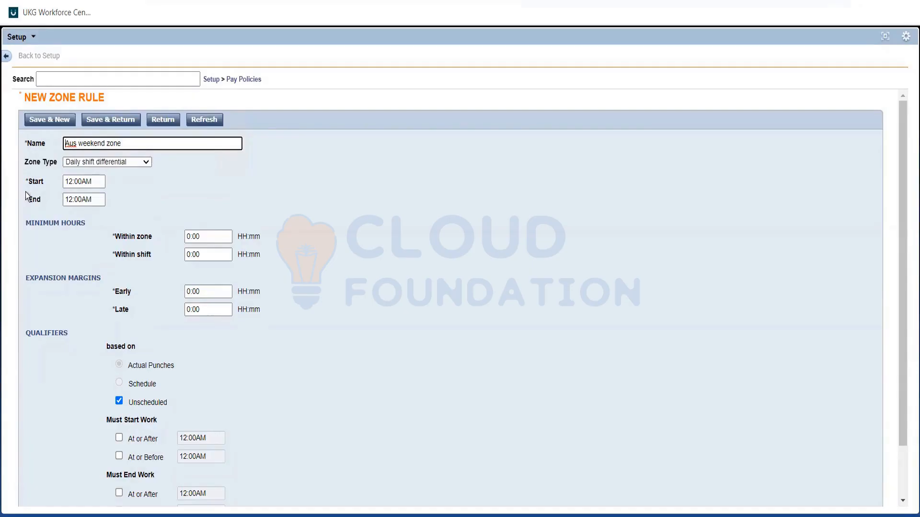
left_click(71, 182)
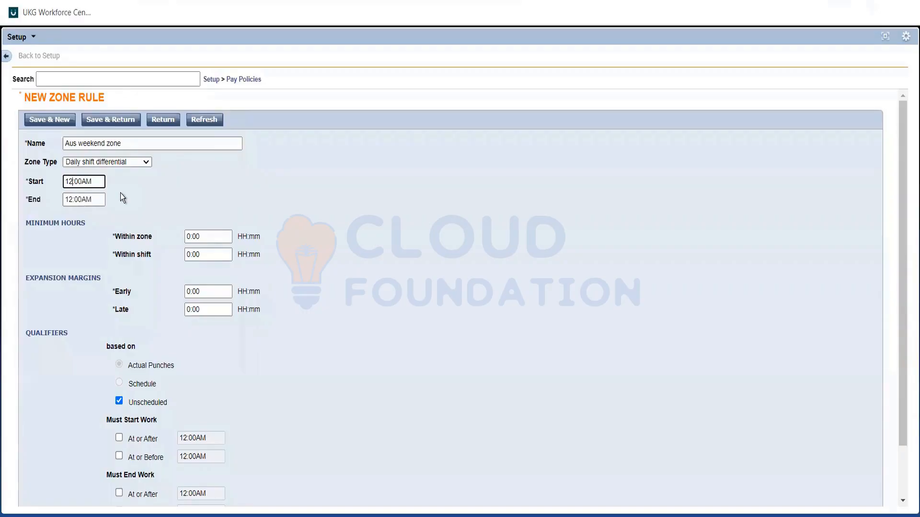
left_click(144, 162)
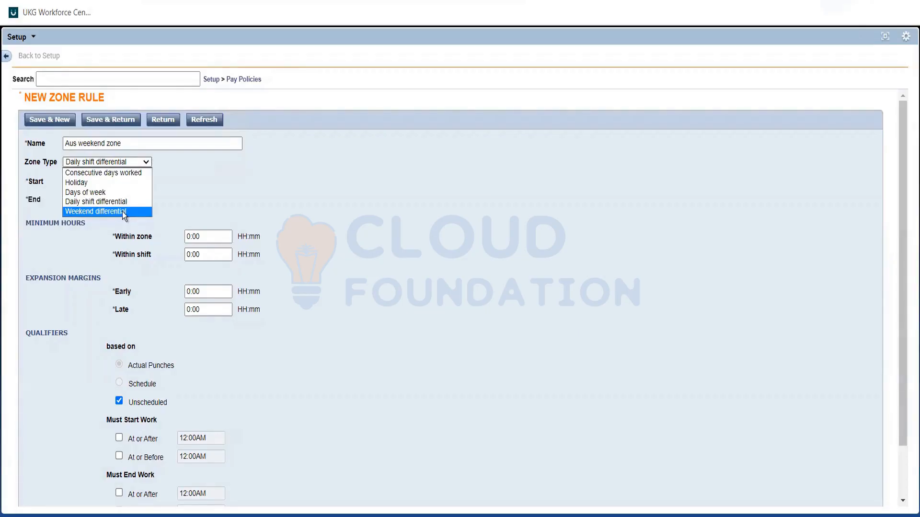
left_click(123, 212)
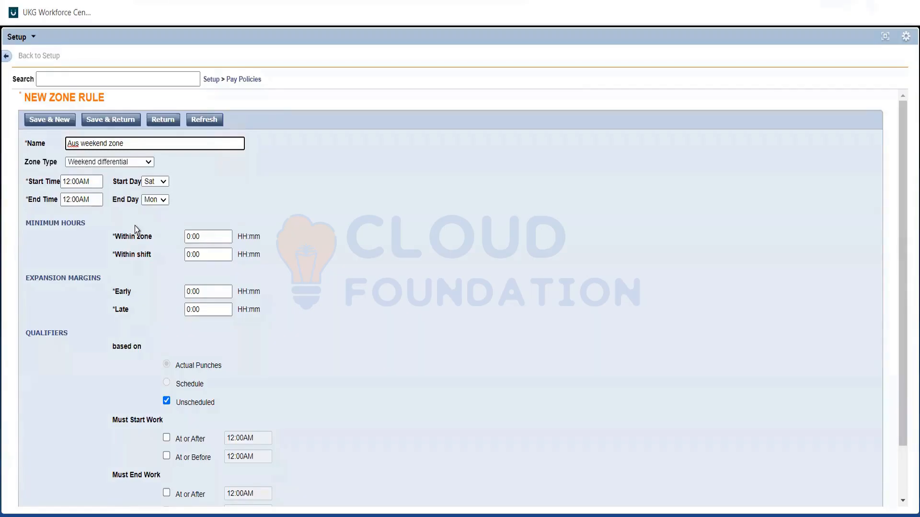
left_click(140, 164)
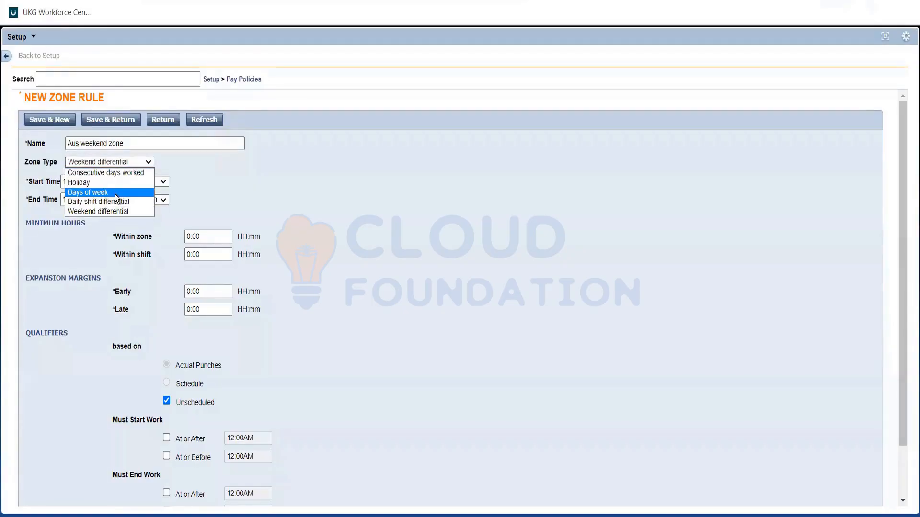
left_click(116, 194)
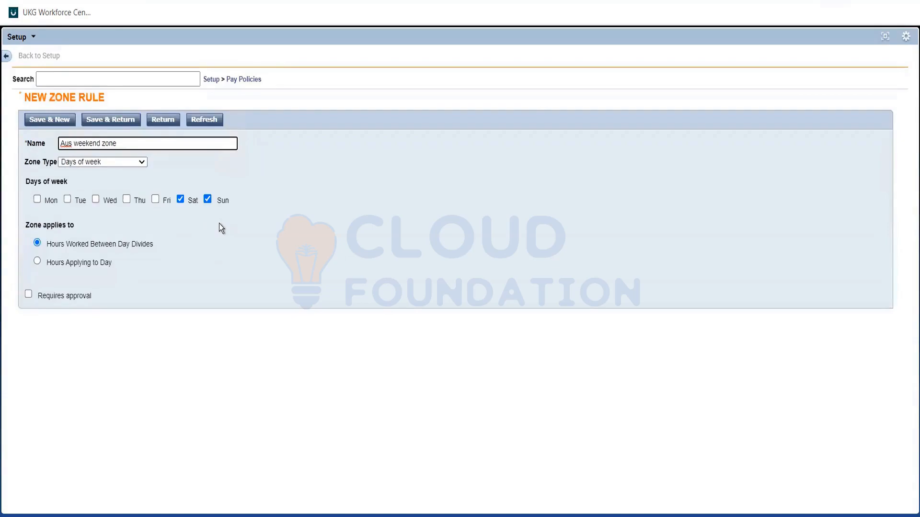
Save the Aus weekend zone rule and open the Aus FT combination rule for editing
left_click(217, 224)
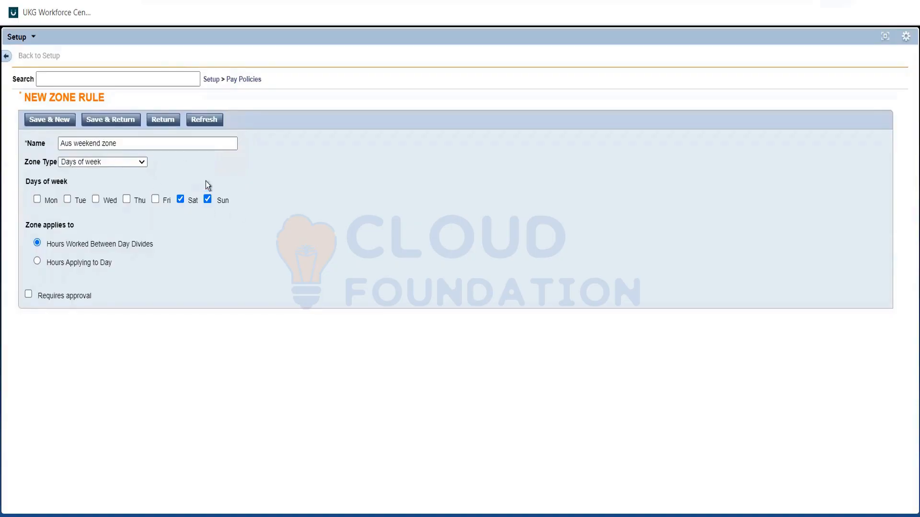
left_click(125, 120)
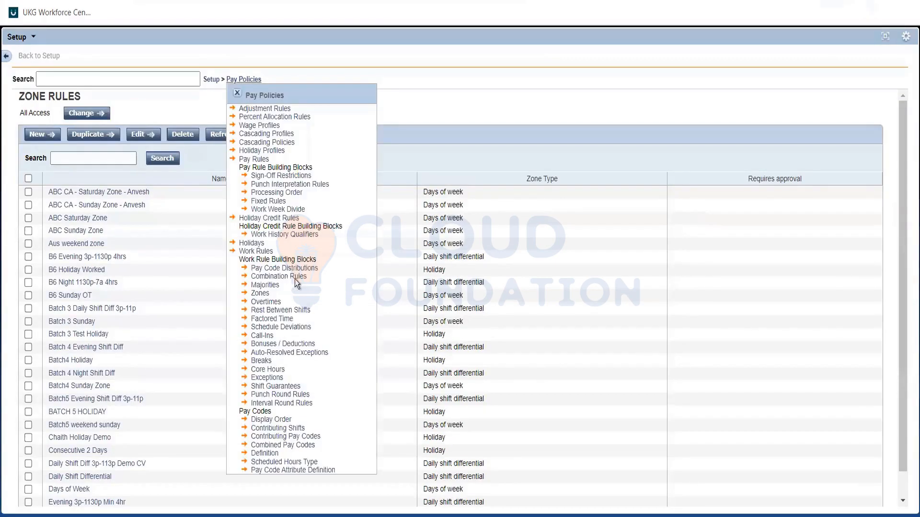
left_click(61, 303)
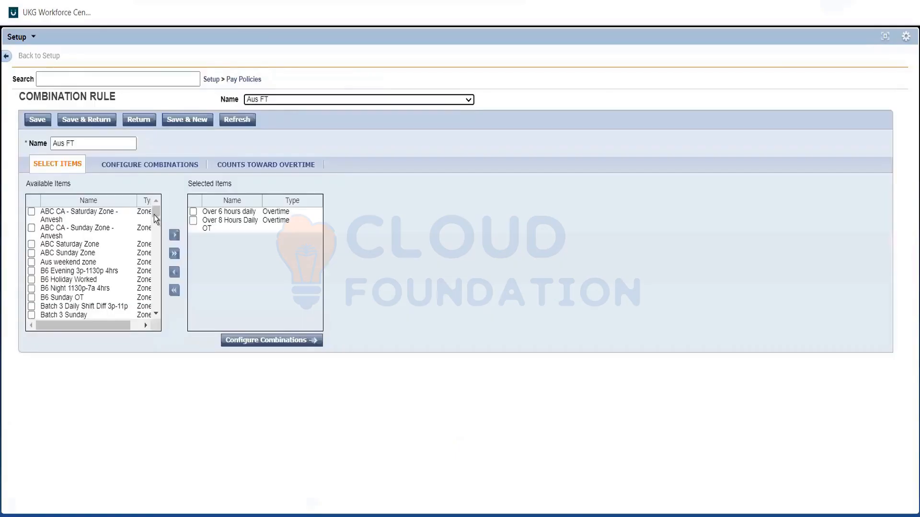
Add the Aus weekend zone and the Over 3 Hours weekend overtime to the selected items of the Aus FT combination rule
left_click(32, 263)
left_click(175, 235)
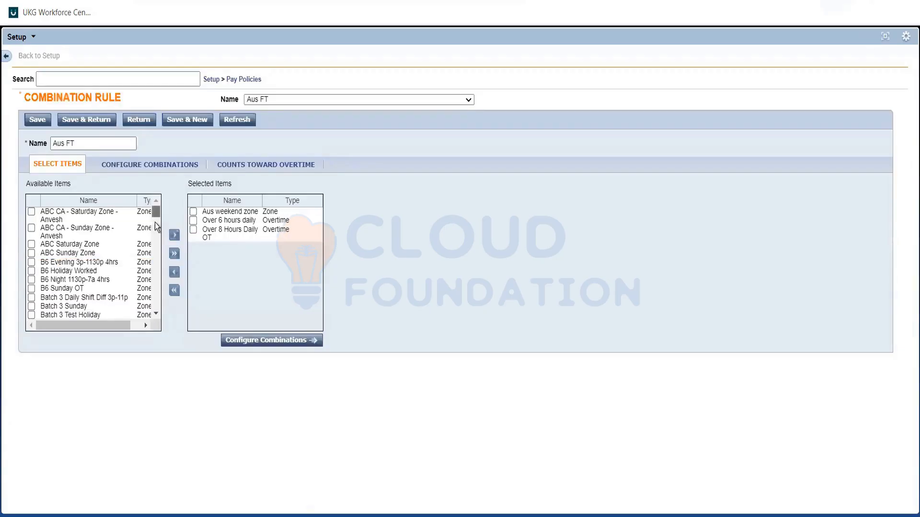
scroll(154, 225, "down", 10)
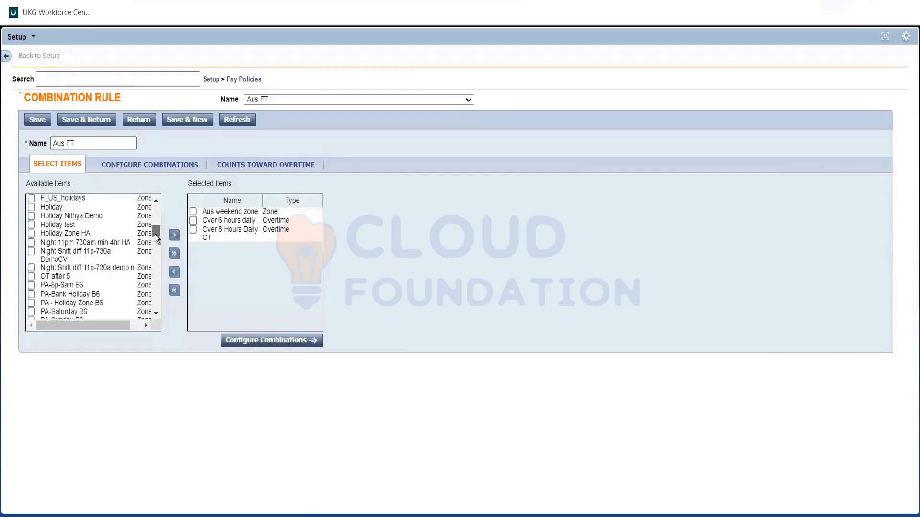
scroll(155, 234, "down", 5)
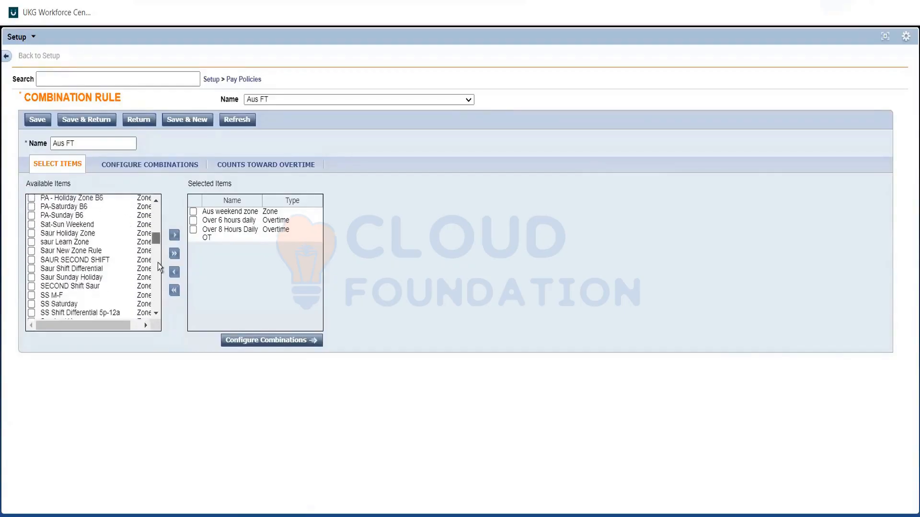
scroll(158, 263, "down", 15)
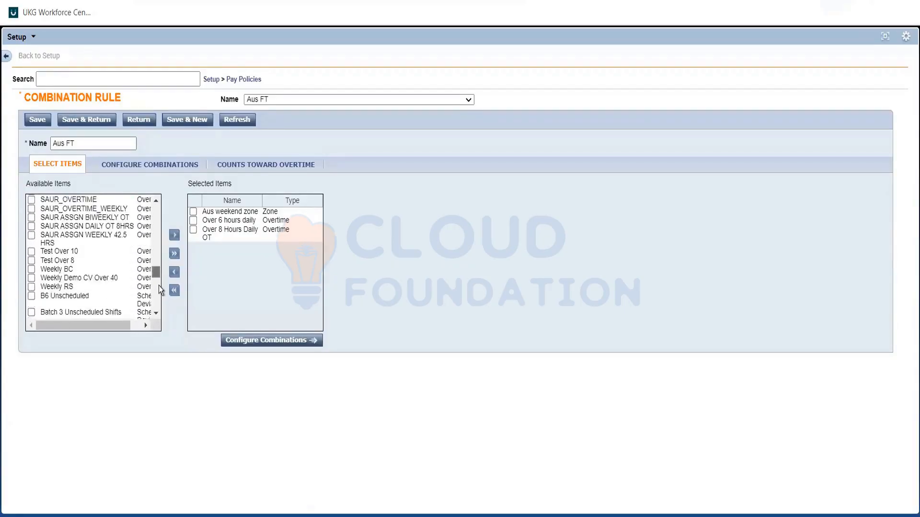
scroll(159, 285, "down", 3)
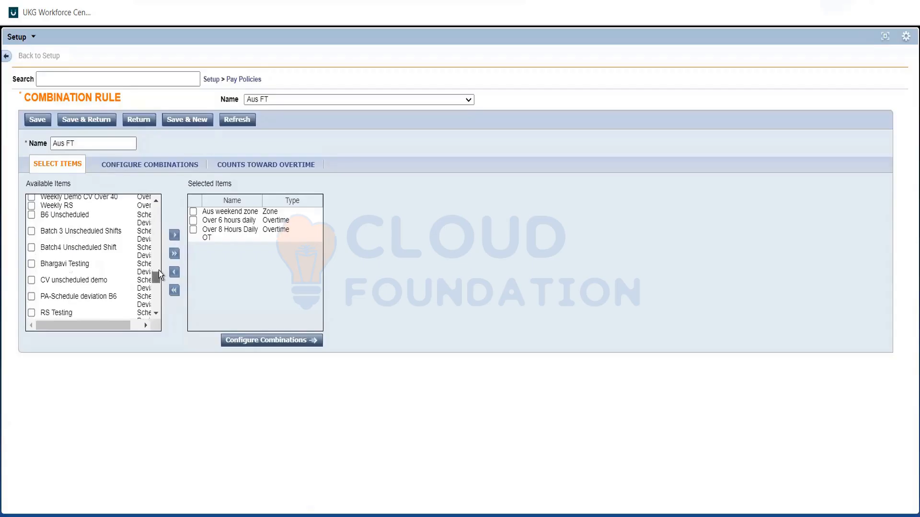
scroll(160, 269, "down", 2)
scroll(160, 249, "up", 7)
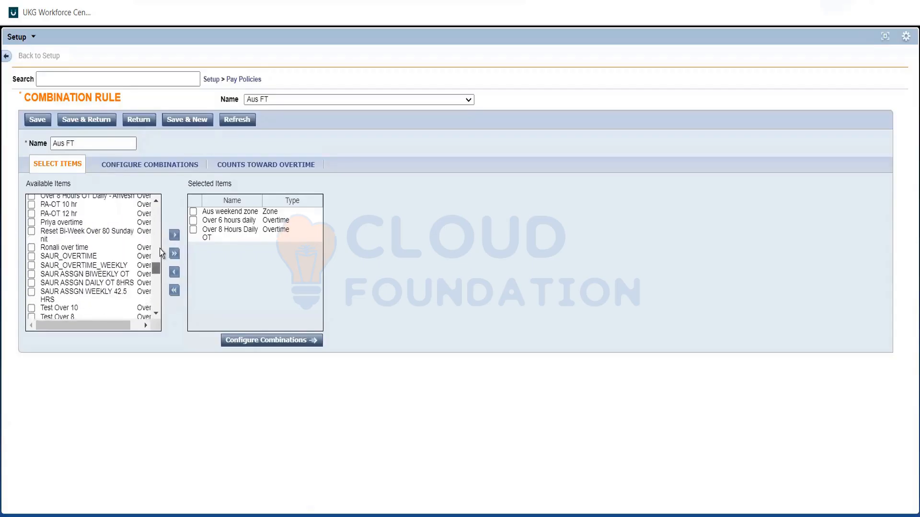
scroll(159, 248, "up", 1)
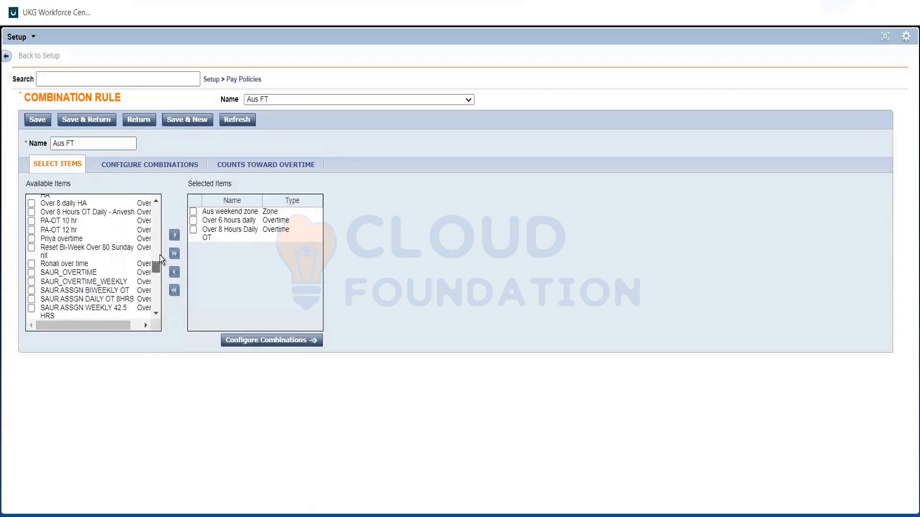
scroll(160, 258, "up", 6)
scroll(67, 239, "down", 8)
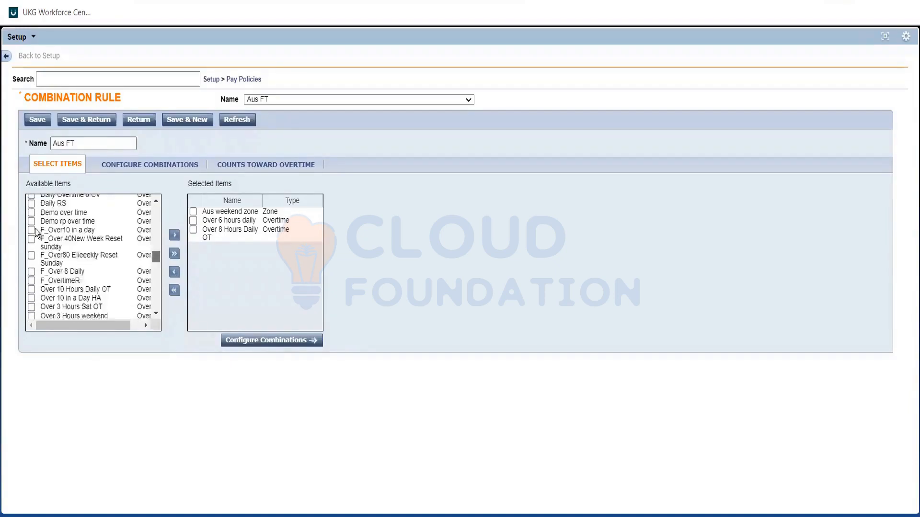
left_click(76, 224)
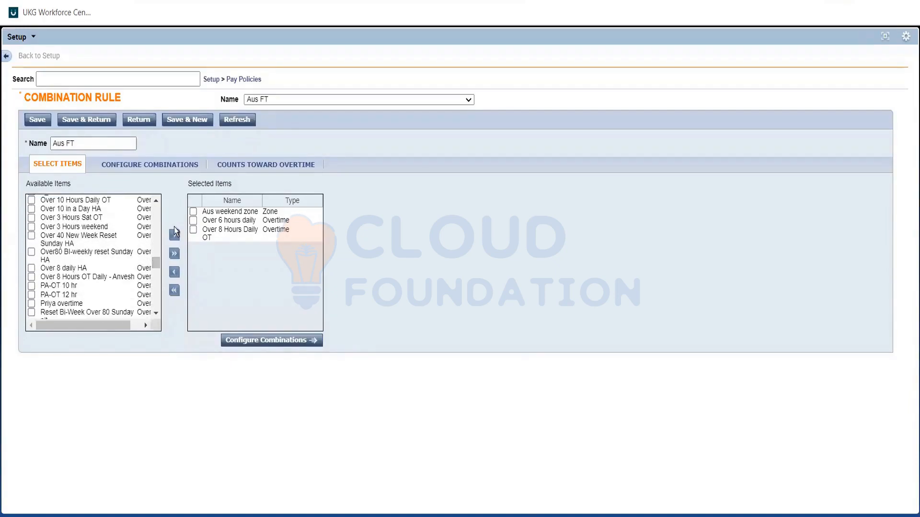
left_click(175, 236)
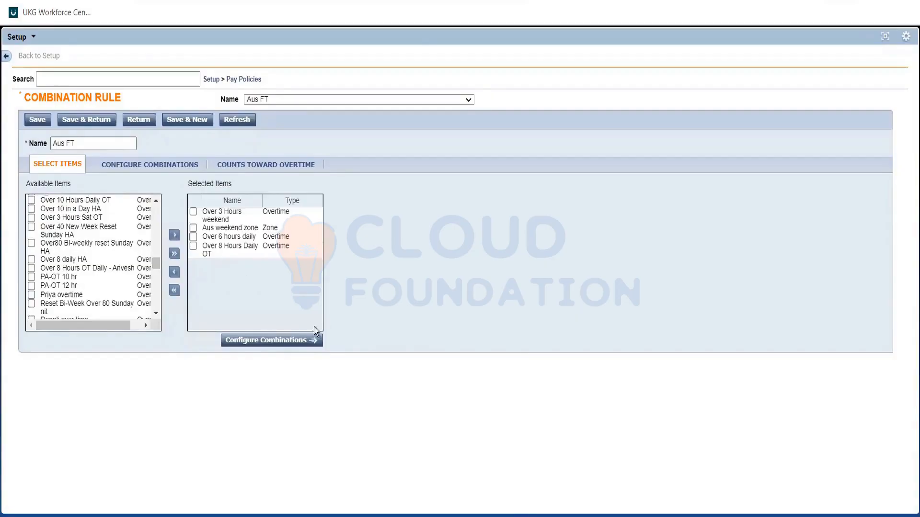
Configure the rule's combinations so that Over 3 Hours weekend + Over 8 Hours Daily OT gets paid as Over 3 Hours weekend
left_click(286, 341)
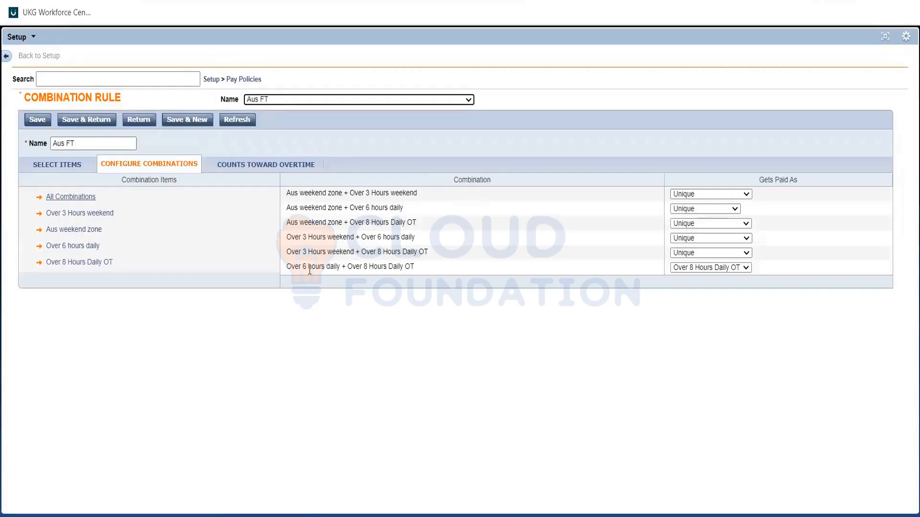
triple_click(401, 265)
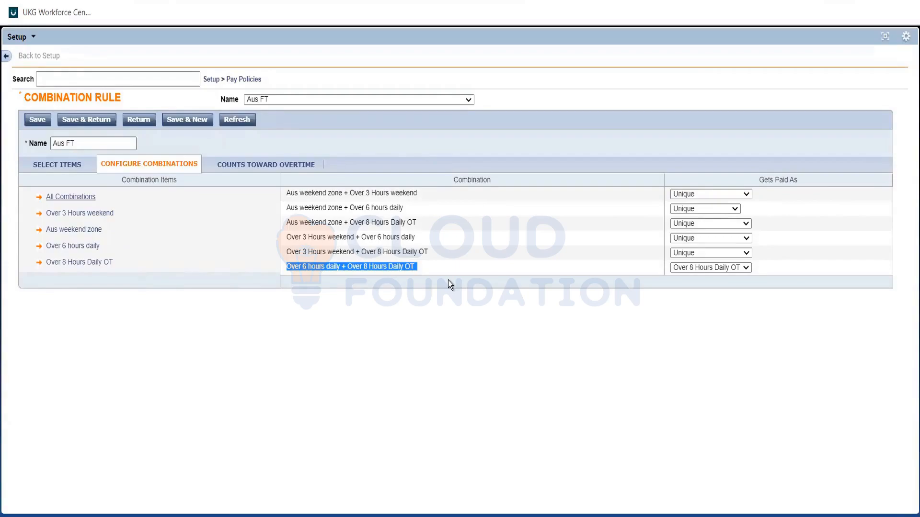
left_click(344, 251)
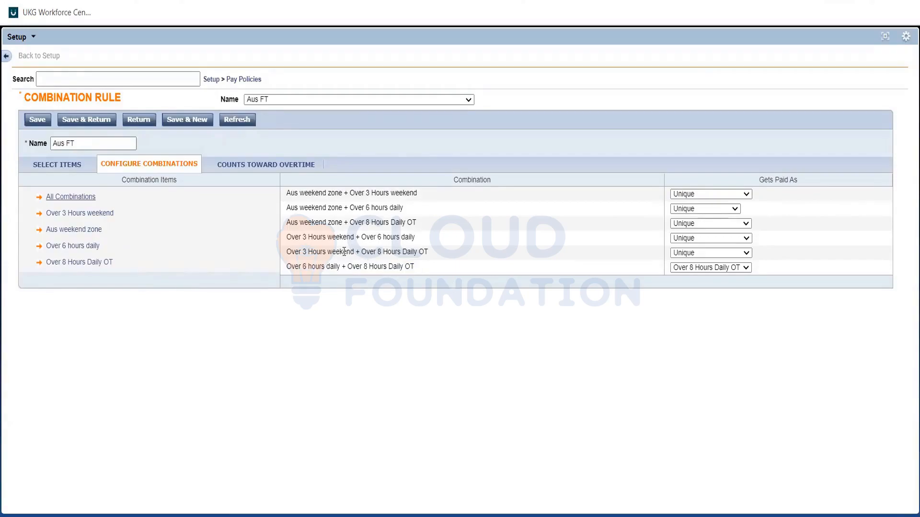
triple_click(344, 251)
triple_click(372, 254)
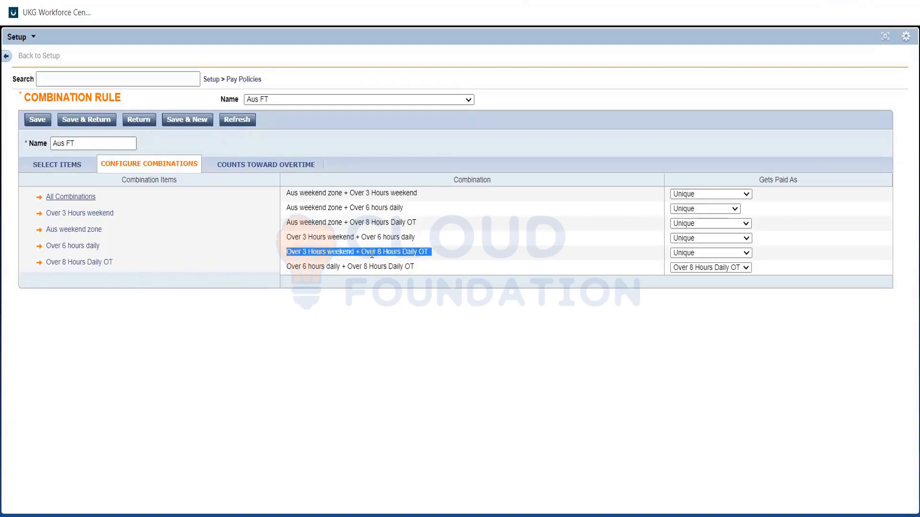
double_click(315, 254)
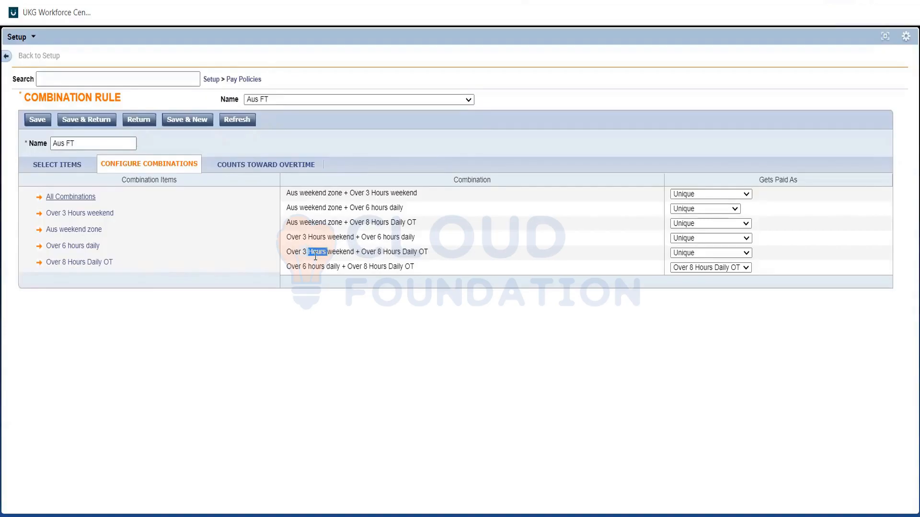
triple_click(315, 255)
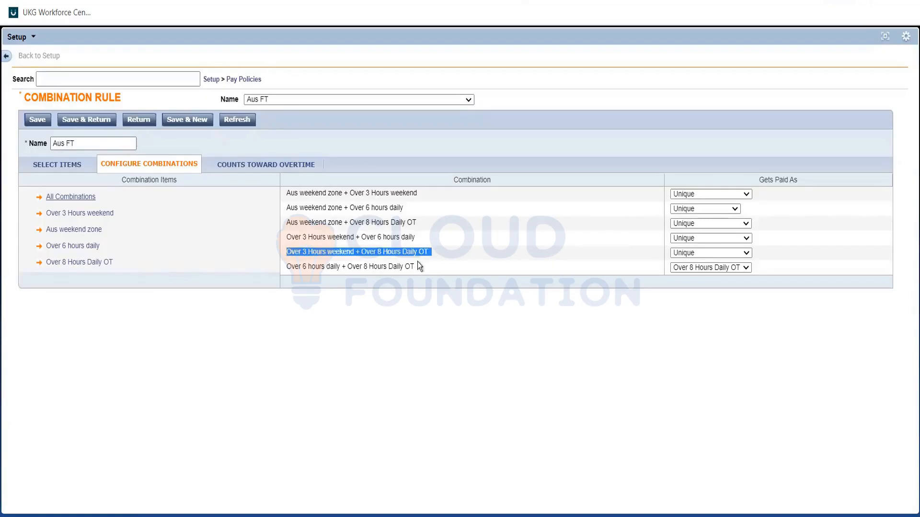
double_click(403, 254)
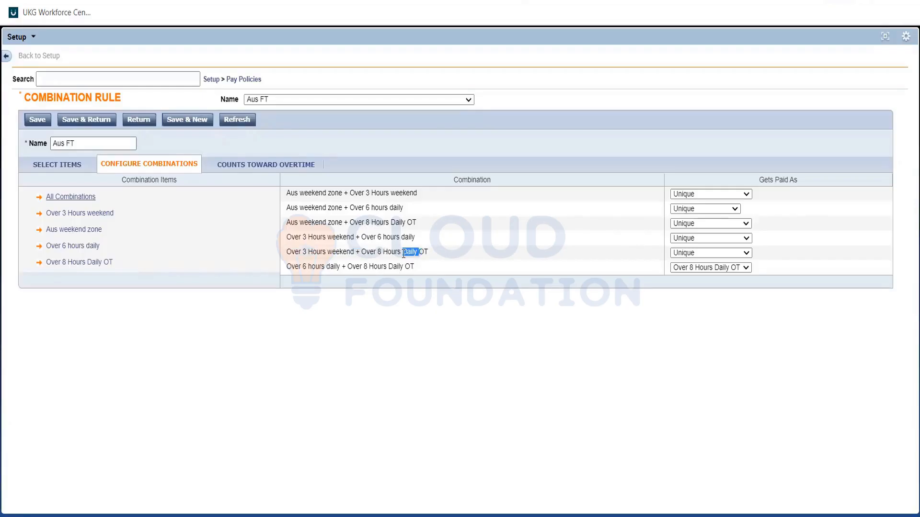
triple_click(403, 254)
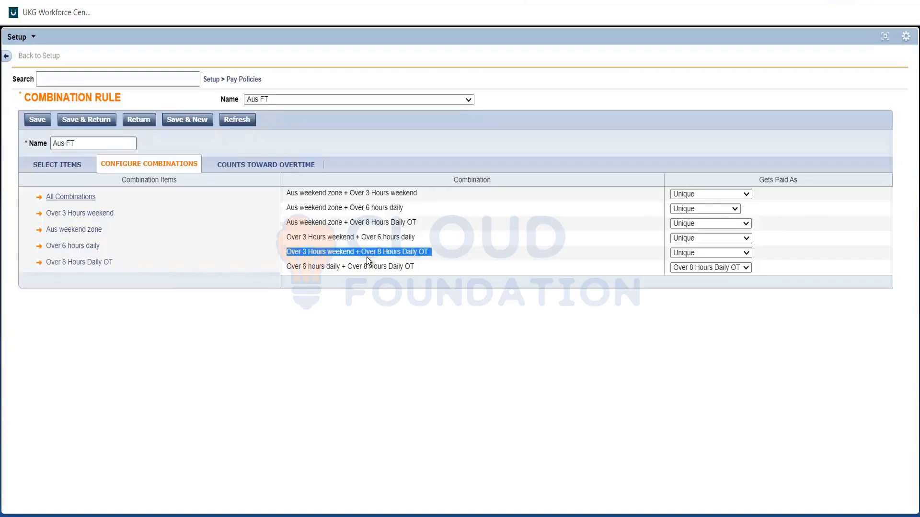
double_click(315, 251)
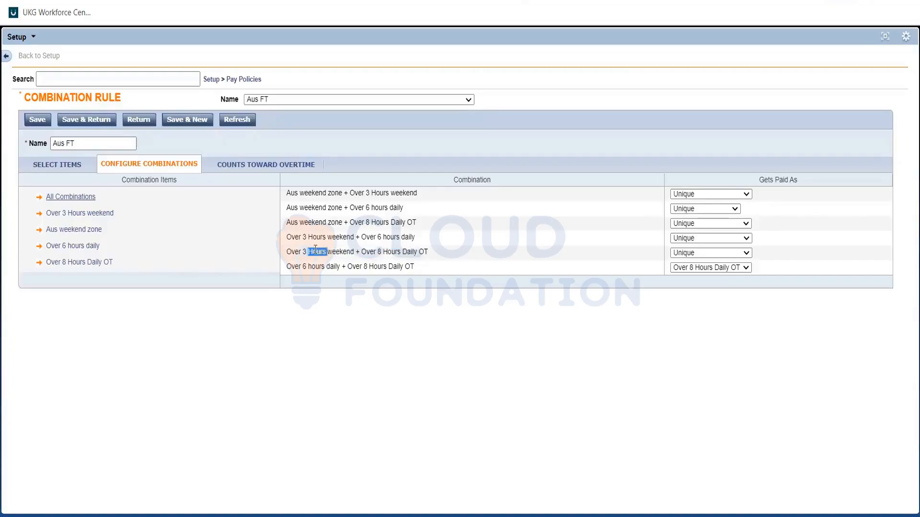
triple_click(315, 250)
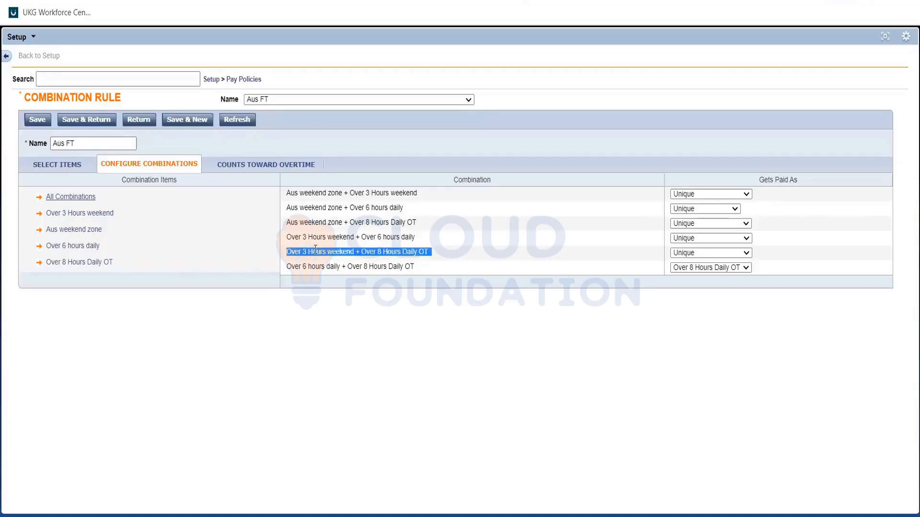
left_click(706, 254)
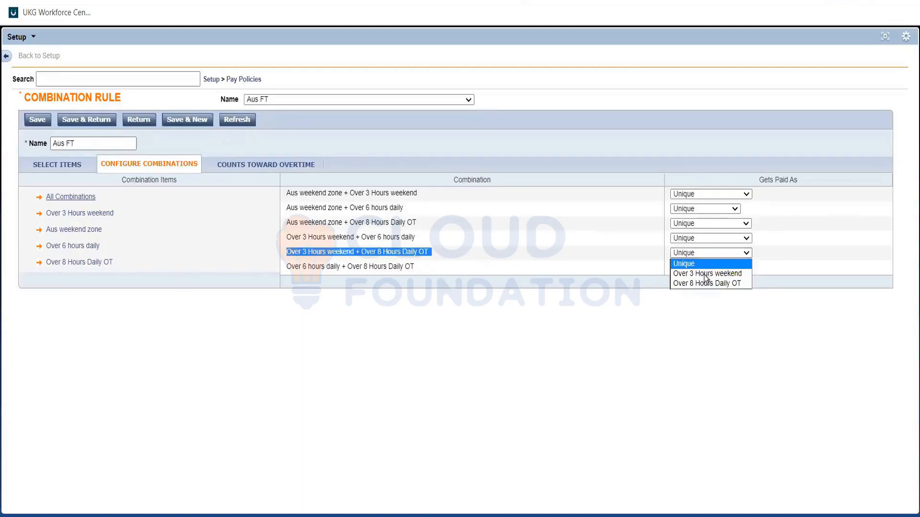
left_click(704, 274)
Set the Over 3 Hours weekend + Over 6 hours daily combination to get paid as Over 3 Hours weekend
left_click(330, 257)
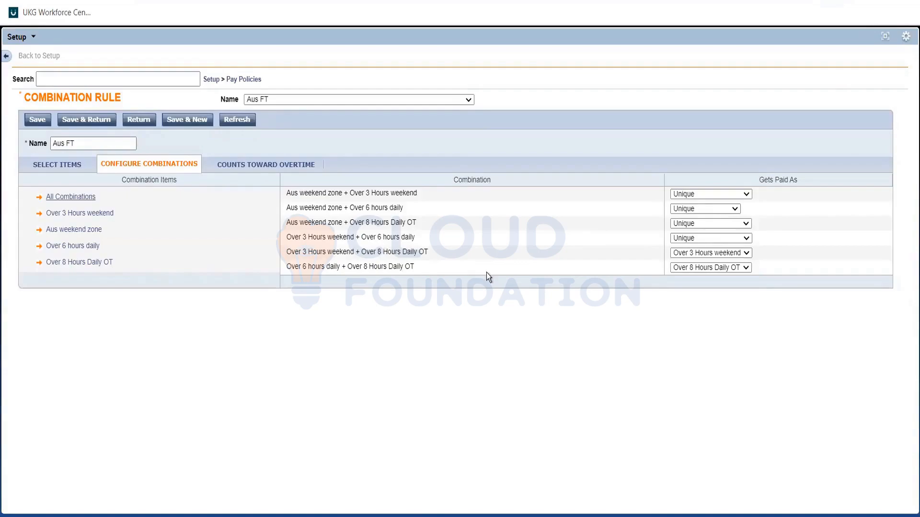
triple_click(326, 238)
left_click(381, 243)
triple_click(382, 243)
left_click(419, 247)
left_click(682, 237)
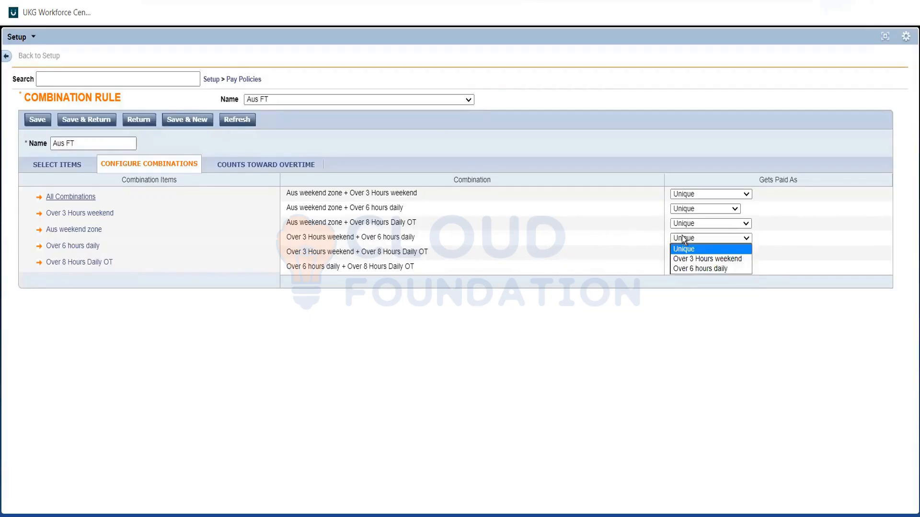
left_click(686, 259)
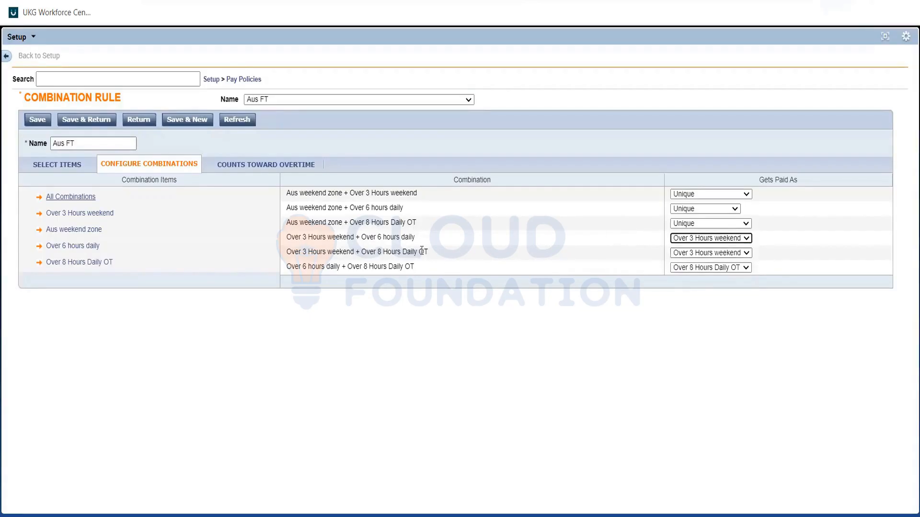
left_click(352, 235)
triple_click(352, 235)
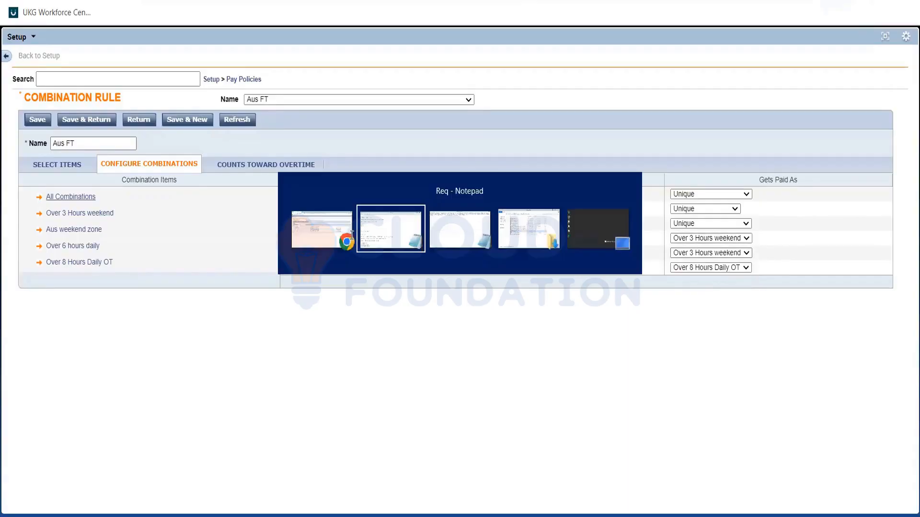
Check the weekday and weekend conditions in the Req Notepad file against the Aus weekend zone combinations in UKG Workforce Central
key("alt+Tab")
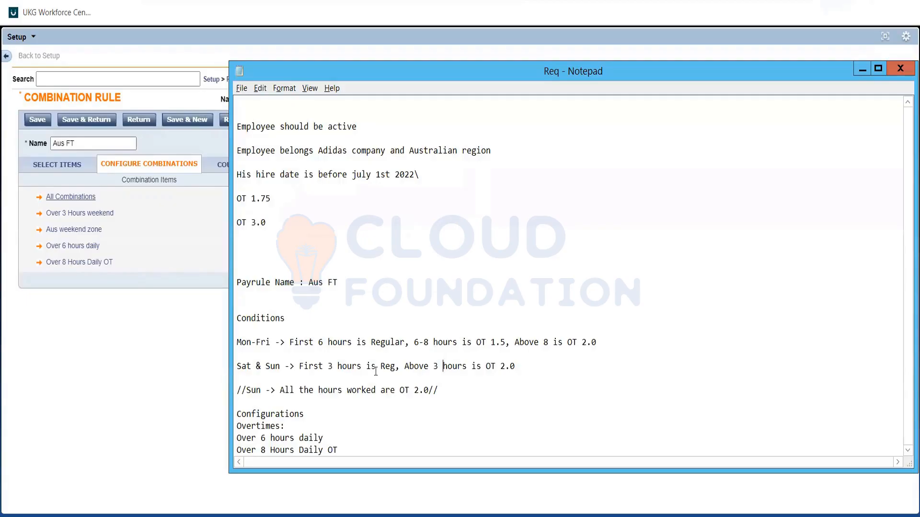
double_click(493, 367)
double_click(499, 341)
left_click(499, 341)
key("alt+Tab")
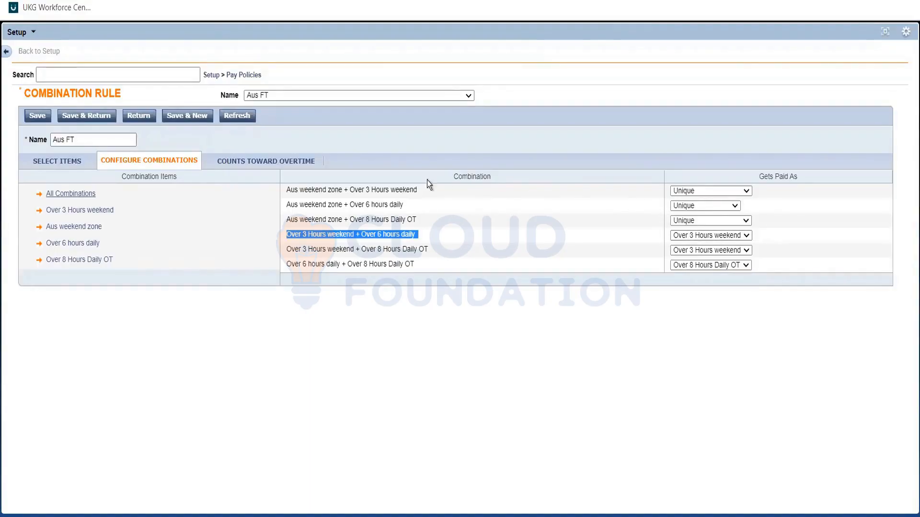
left_click(382, 189)
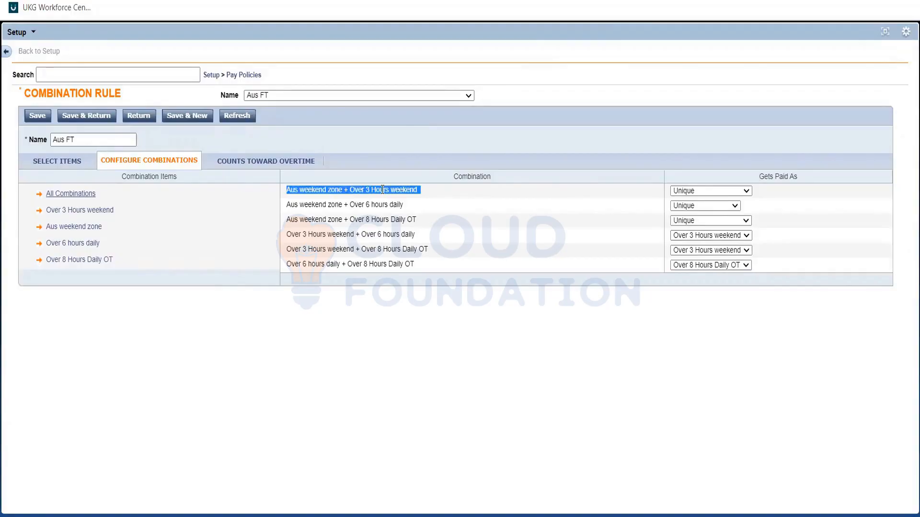
left_click(506, 197)
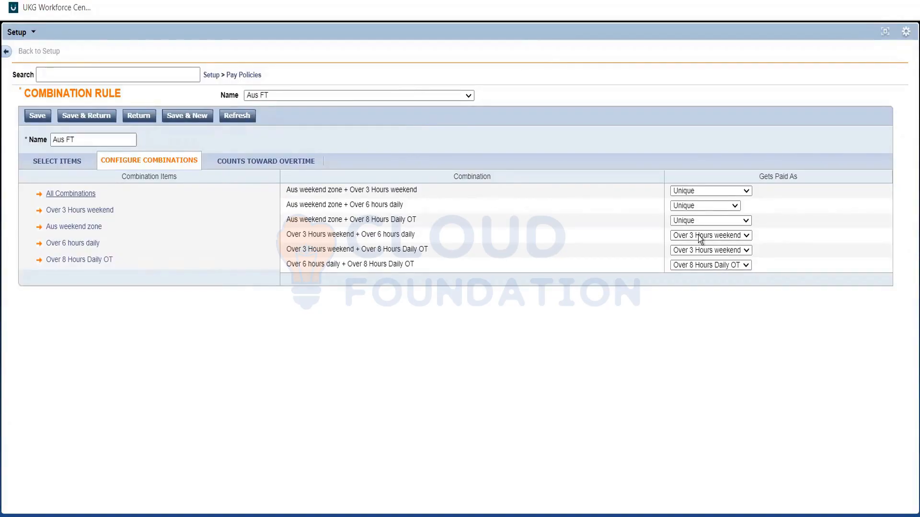
triple_click(337, 218)
left_click(325, 197)
Set the Aus weekend zone + Over 3 Hours weekend combination to get paid as Over 3 Hours weekend
triple_click(363, 188)
left_click_drag(363, 187, 708, 185)
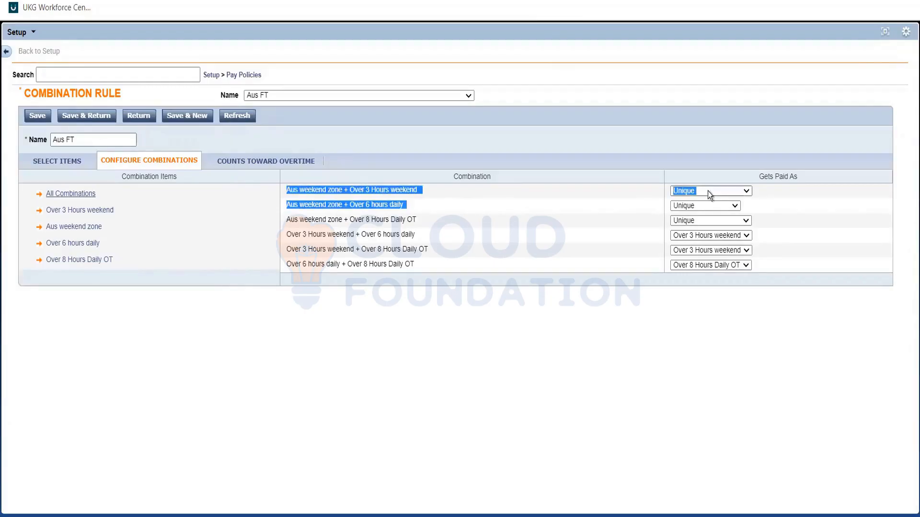
left_click(708, 190)
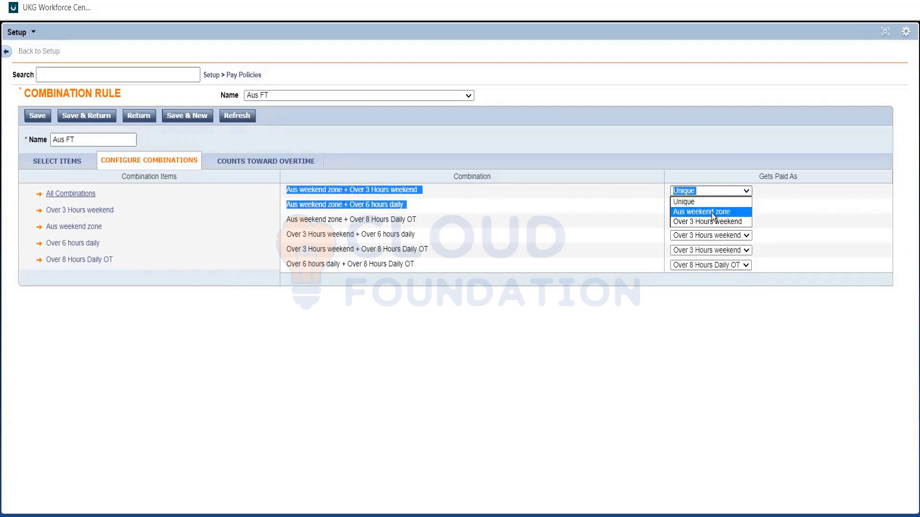
left_click(714, 219)
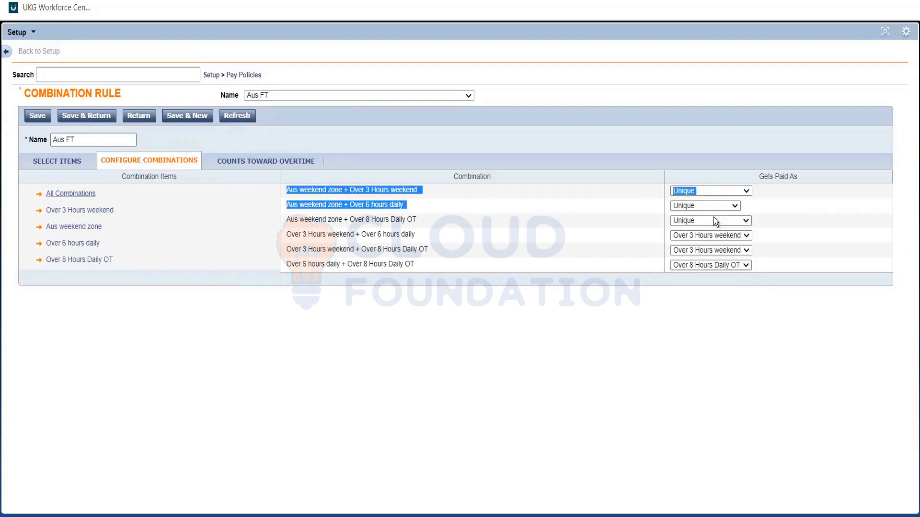
left_click(628, 200)
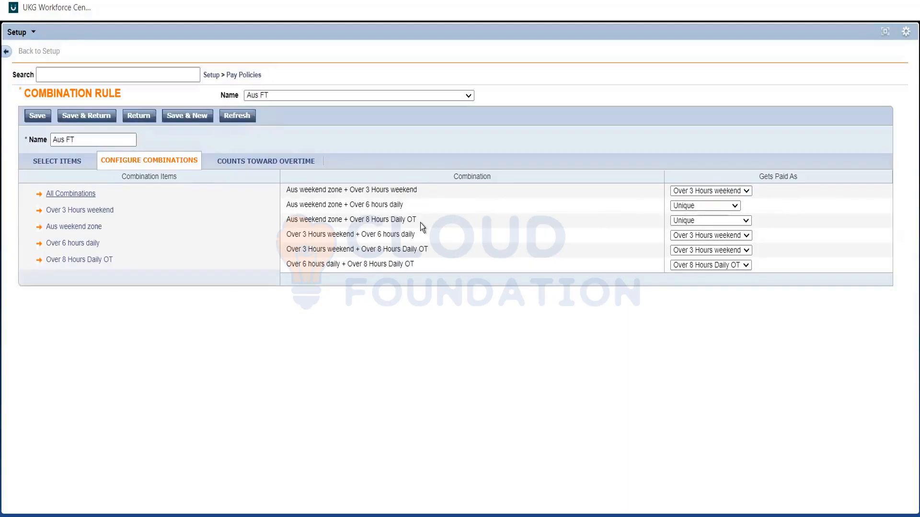
Set the Aus weekend zone combinations with Over 6 hours daily and Over 8 Hours Daily OT to get paid as Aus weekend zone
left_click_drag(421, 223, 355, 208)
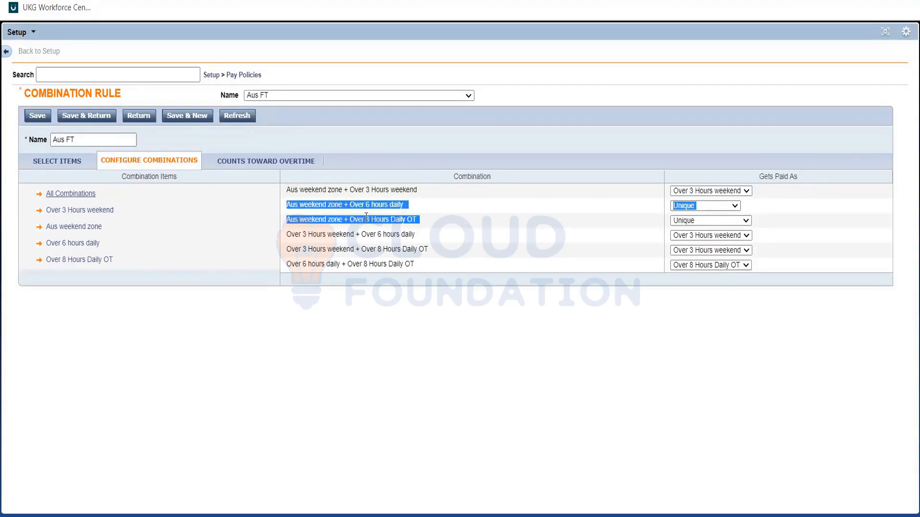
key("alt+Tab")
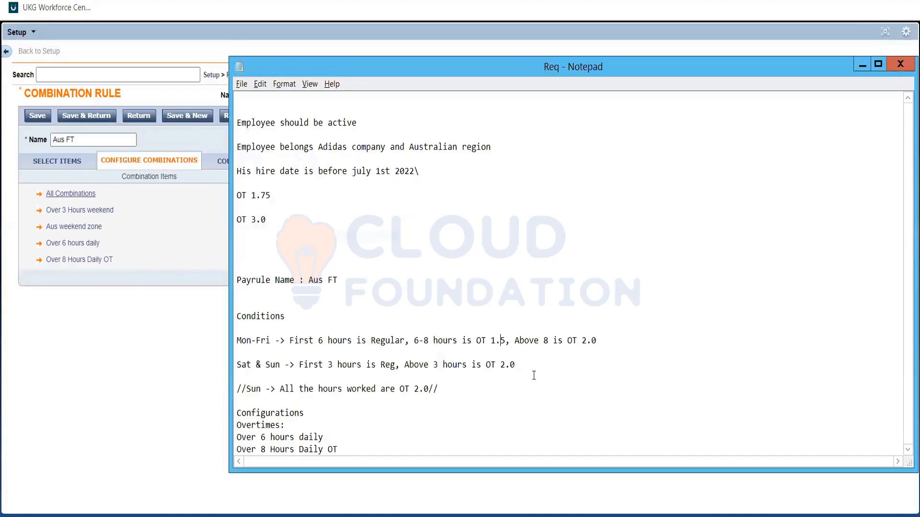
key("alt+Tab")
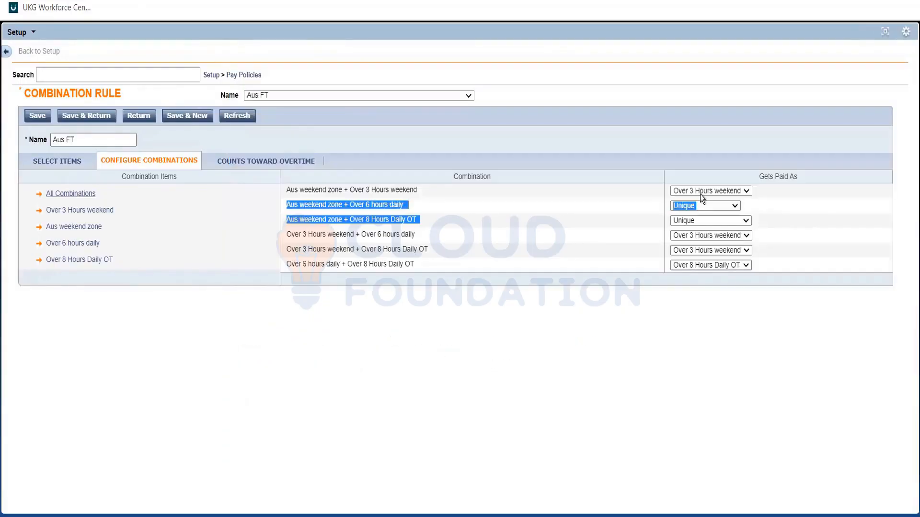
left_click(677, 203)
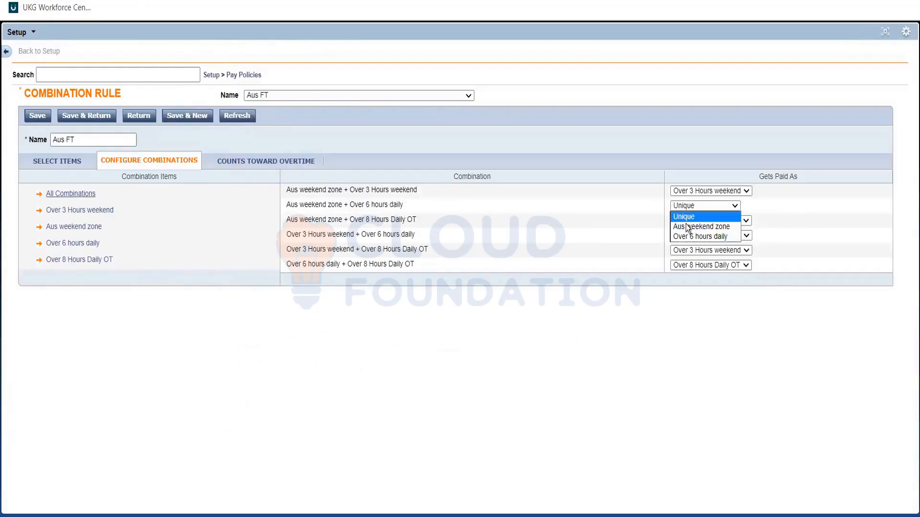
left_click(685, 226)
left_click(686, 224)
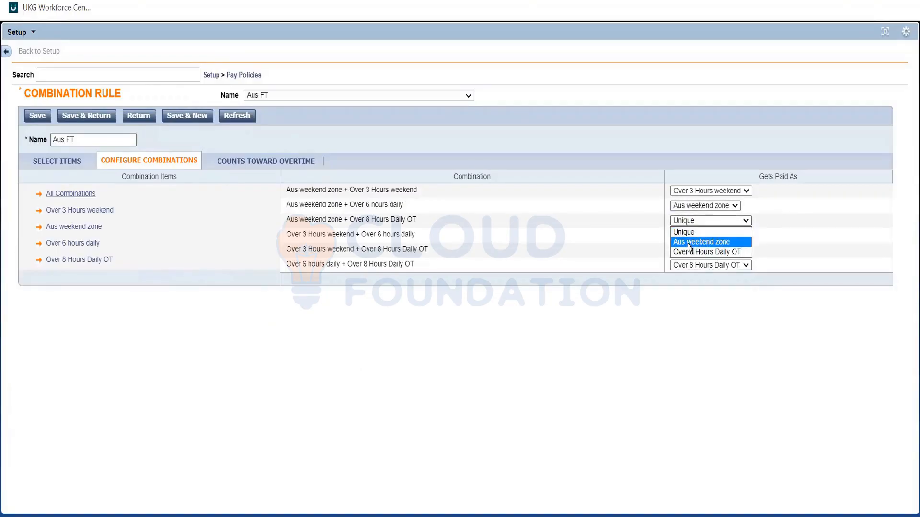
left_click(688, 242)
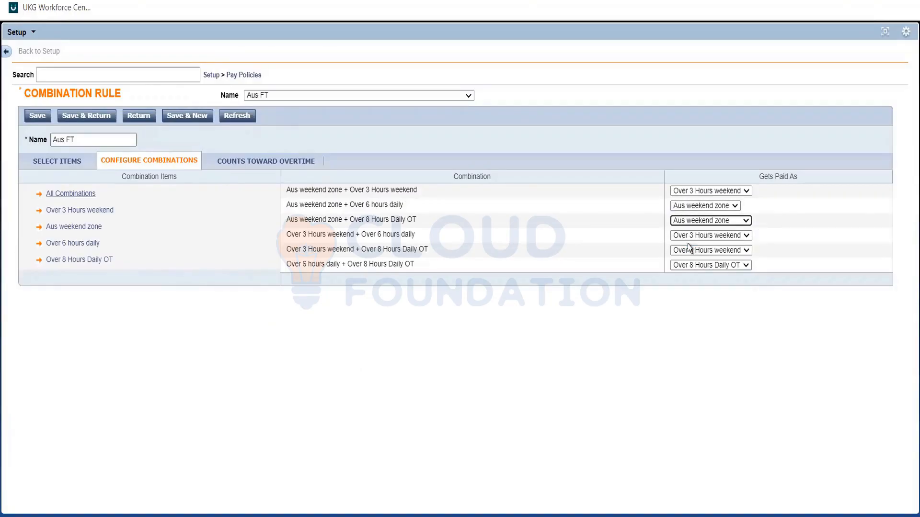
left_click(779, 232)
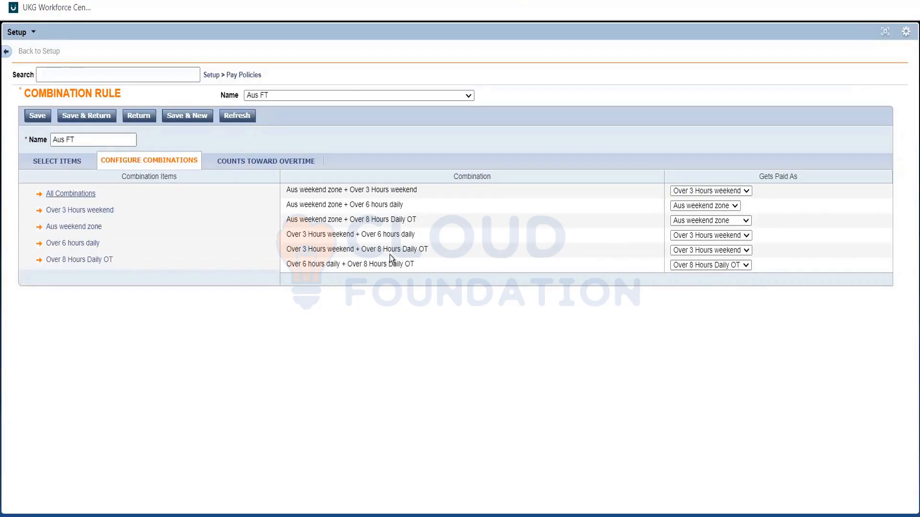
Review the combinations that pair Over 3 Hours weekend with Over 8 Hours Daily OT and Over 6 hours daily
triple_click(382, 252)
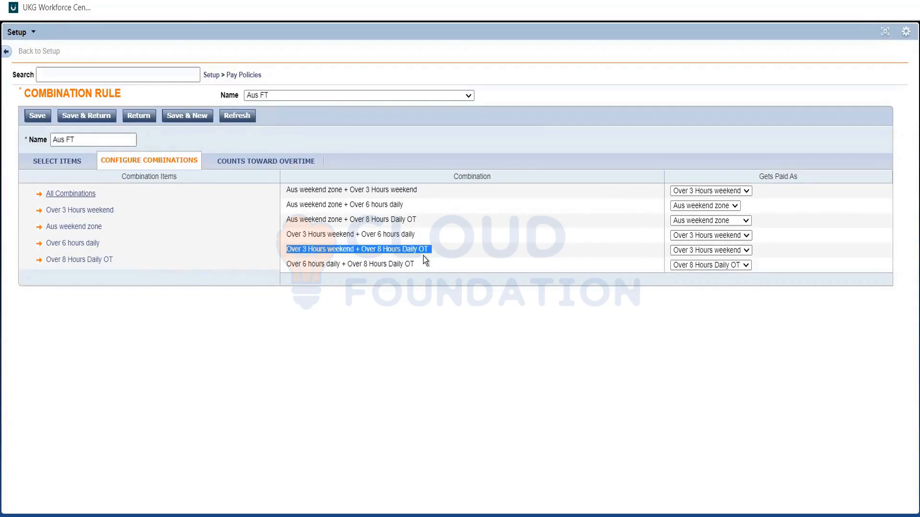
left_click(354, 234)
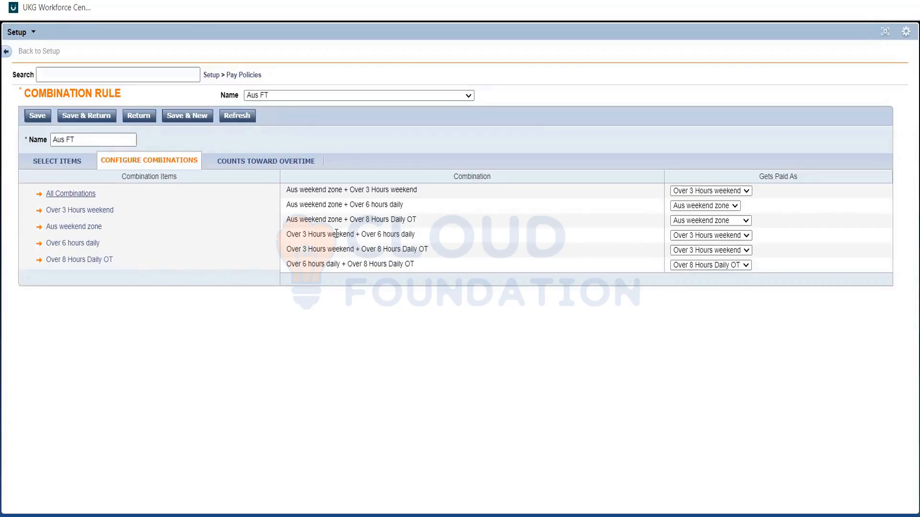
double_click(337, 234)
left_click(367, 234)
triple_click(367, 234)
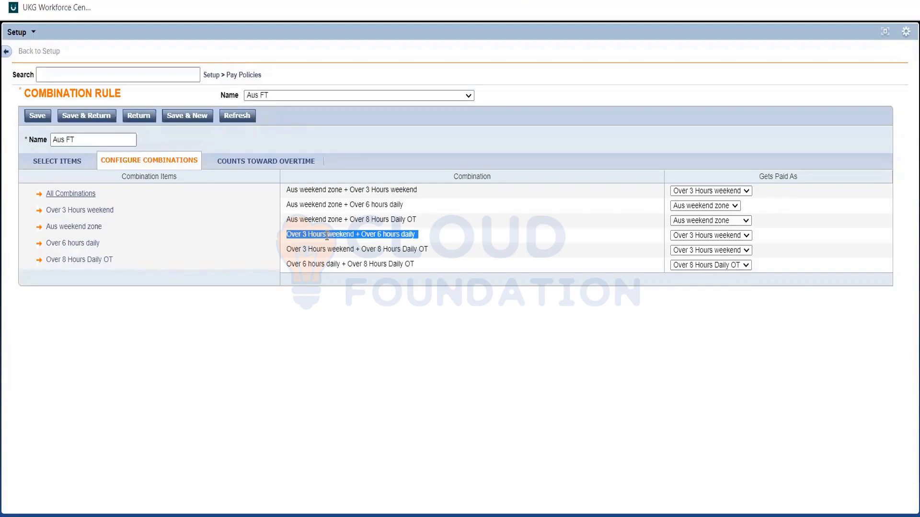
Change the Aus weekend zone + Over 3 Hours weekend combination to get paid as Aus weekend zone
left_click(390, 187)
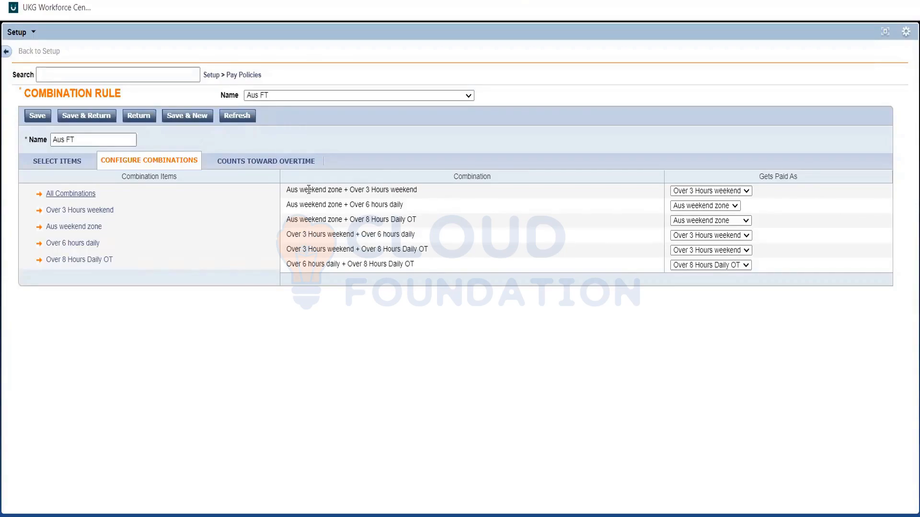
triple_click(334, 190)
left_click_drag(383, 190, 679, 192)
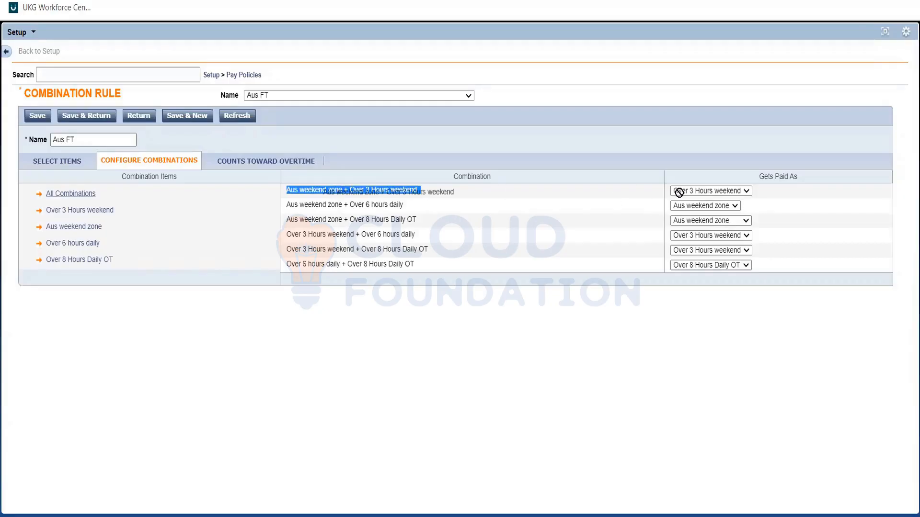
left_click(679, 192)
left_click(696, 206)
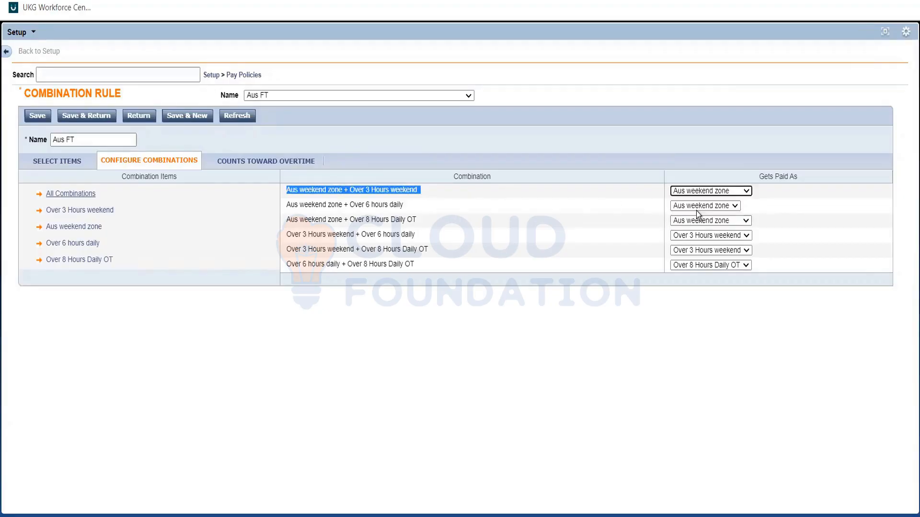
left_click(654, 199)
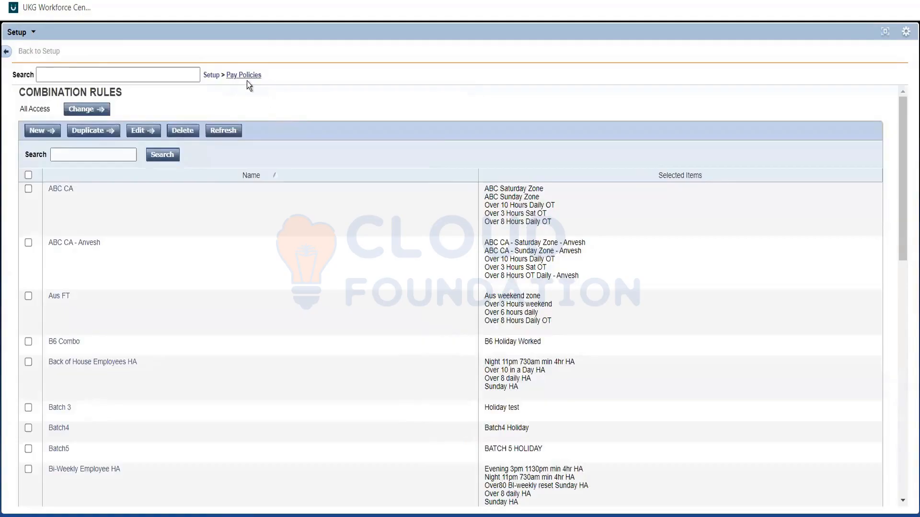
Open the Aus FT pay code distribution to examine its zone and overtime pay codes
left_click(246, 77)
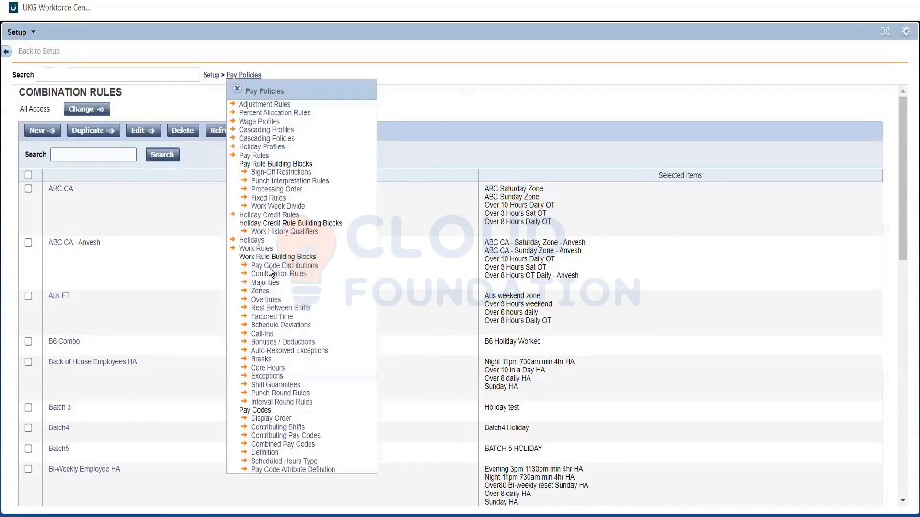
left_click(268, 268)
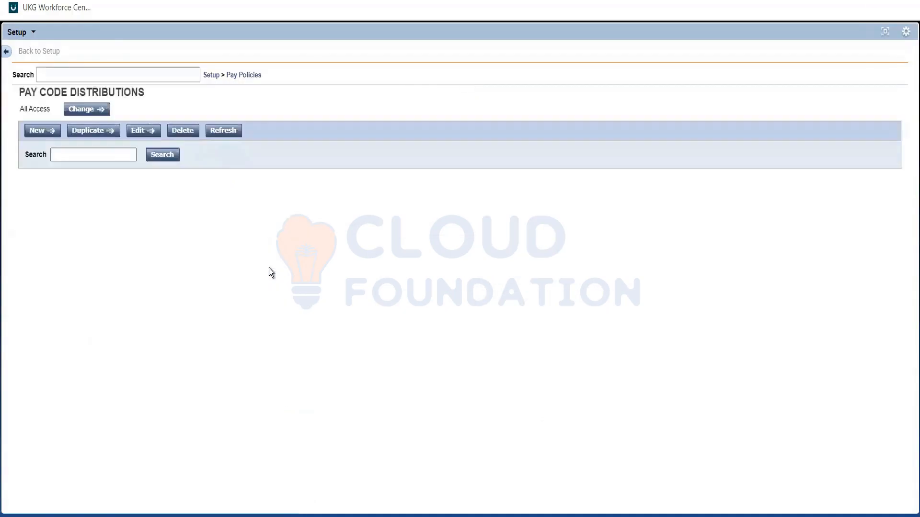
left_click(120, 158)
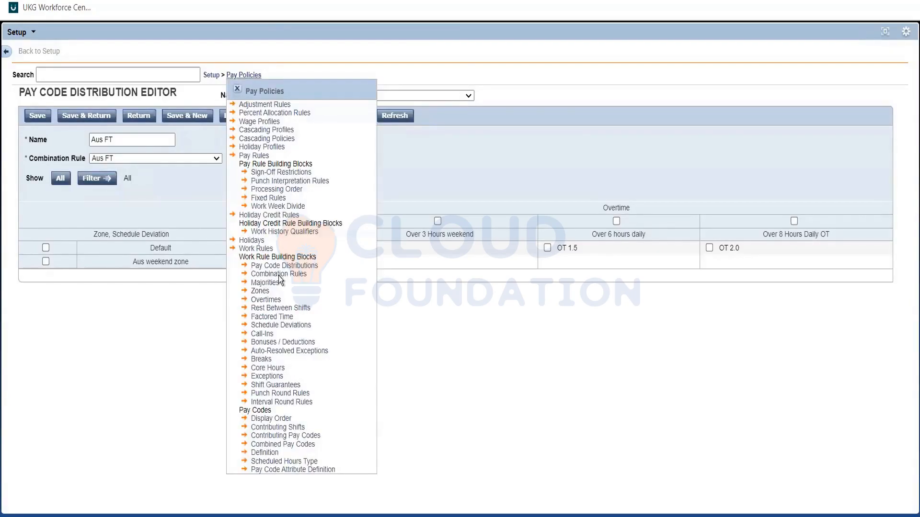
Reopen the Aus FT combination rule and set Aus weekend zone + Over 3 Hours weekend to get paid as Over 3 Hours weekend
left_click(270, 275)
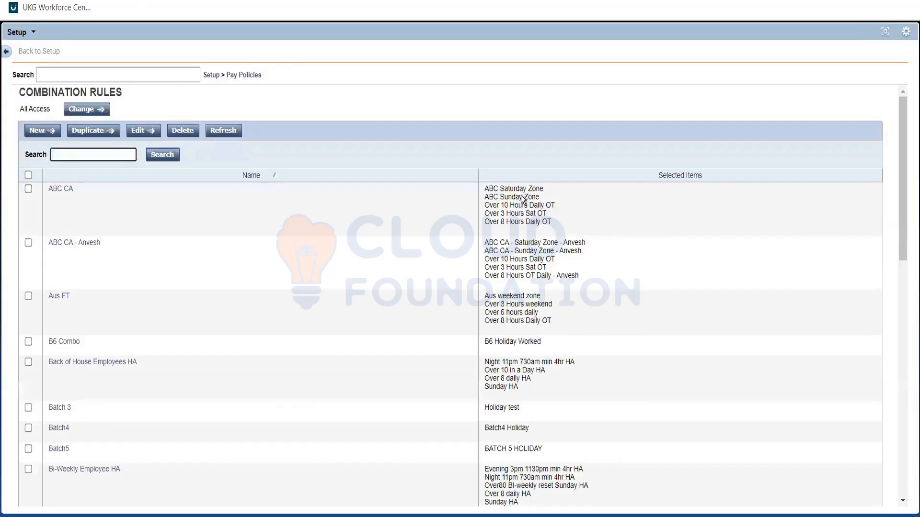
left_click(59, 296)
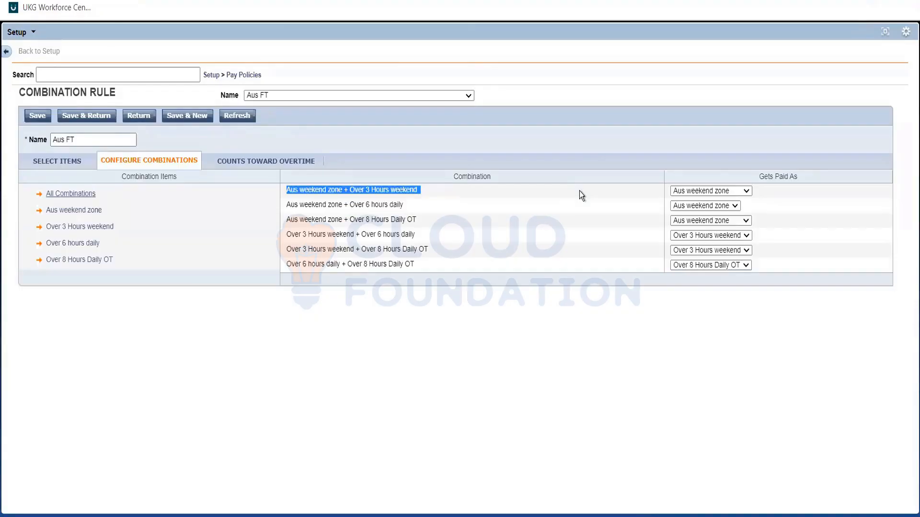
left_click(579, 190)
triple_click(637, 192)
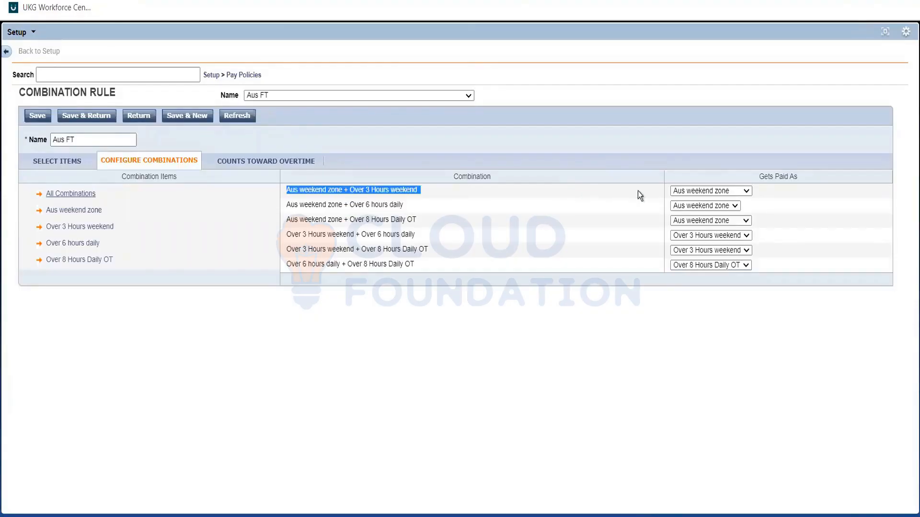
left_click(679, 192)
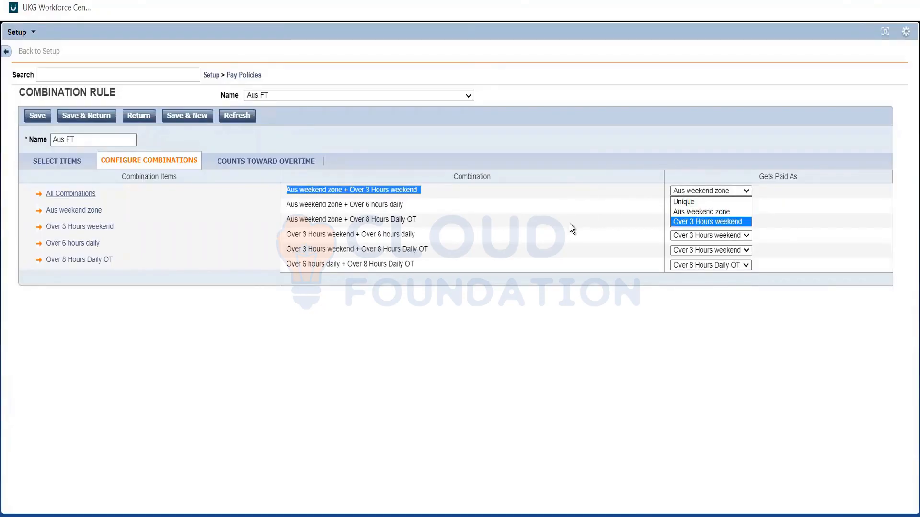
left_click(330, 195)
left_click(322, 192)
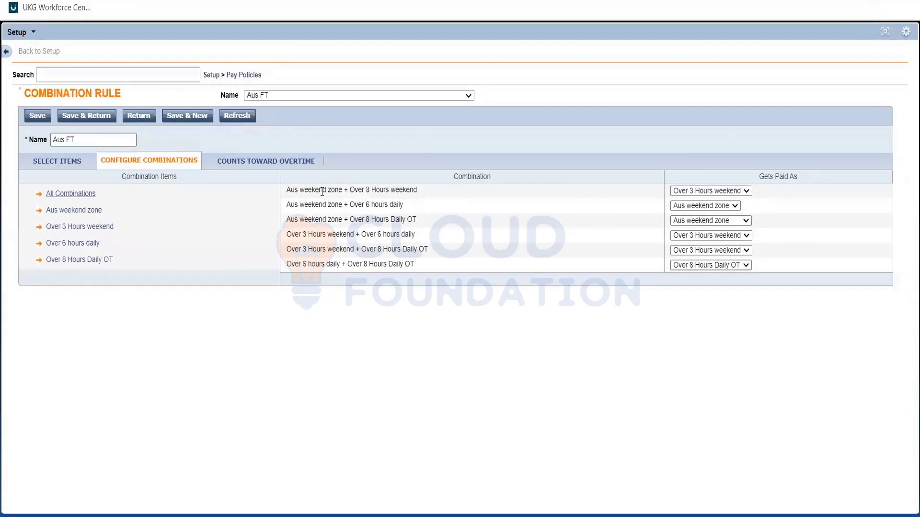
triple_click(321, 191)
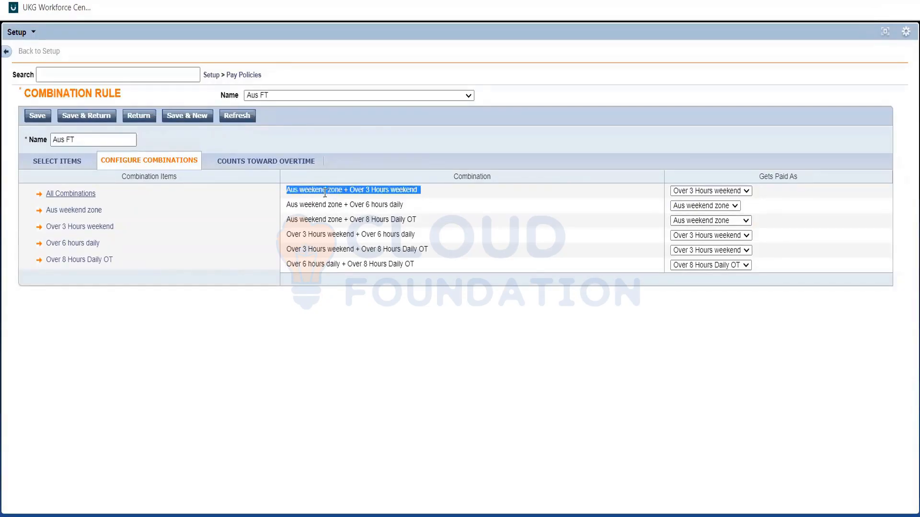
left_click(485, 200)
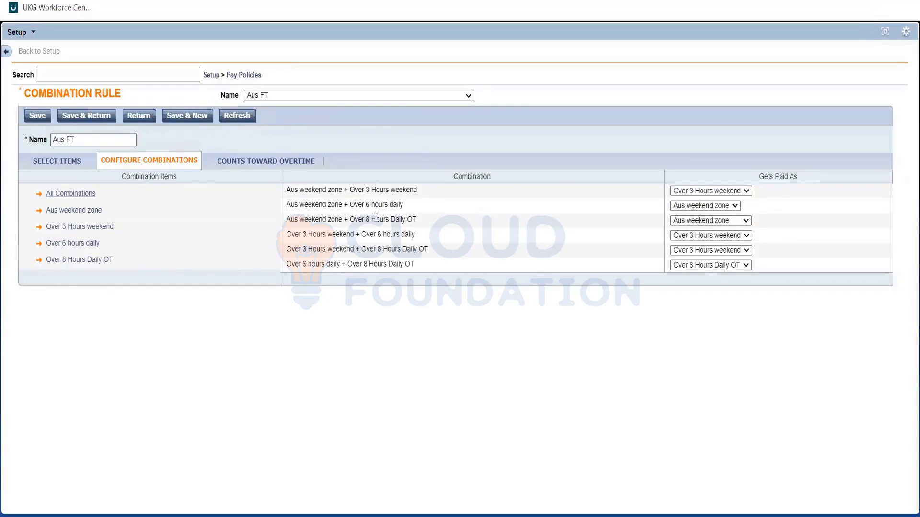
Set Aus weekend zone + Over 6 hours daily and Aus weekend zone + Over 8 Hours Daily OT to get paid as Unique, and save the rule
left_click(680, 207)
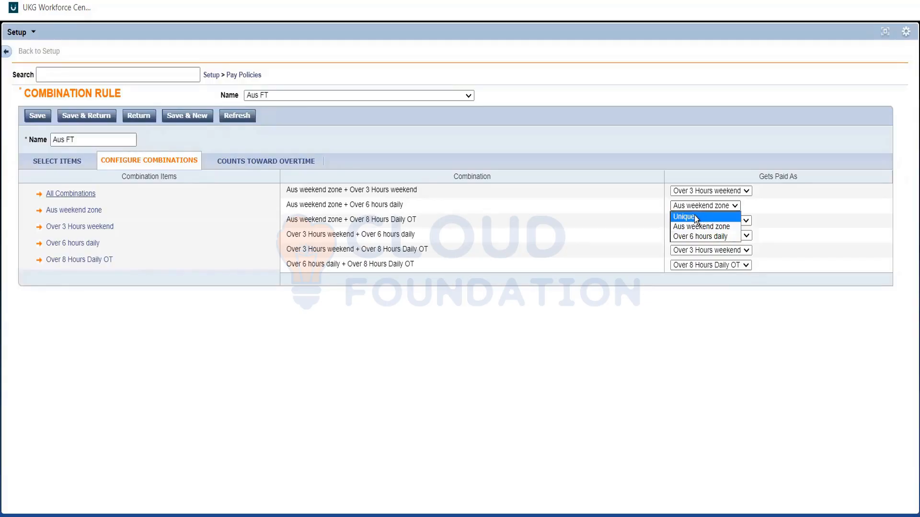
left_click(630, 211)
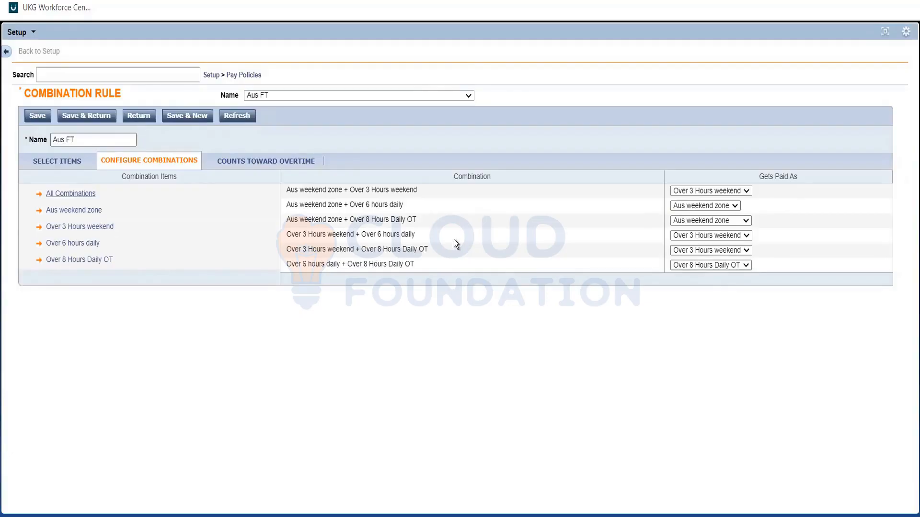
left_click(675, 205)
left_click(682, 215)
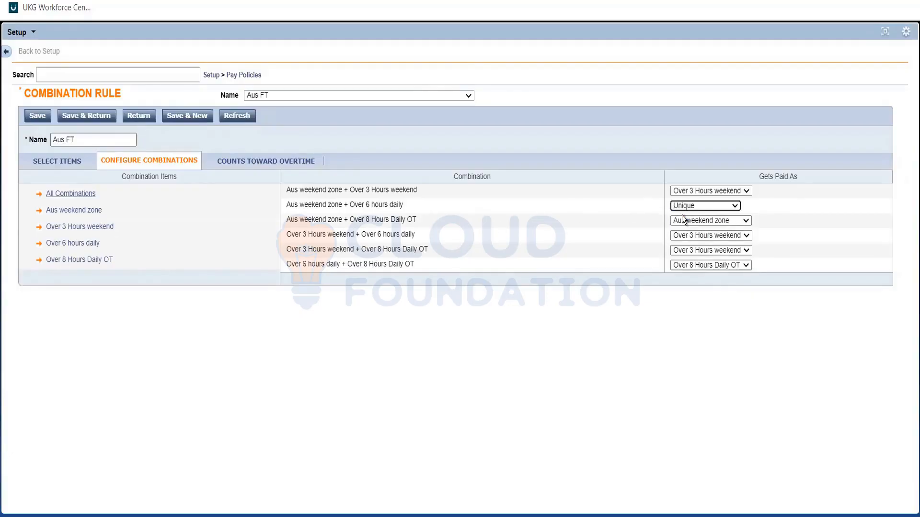
left_click(685, 220)
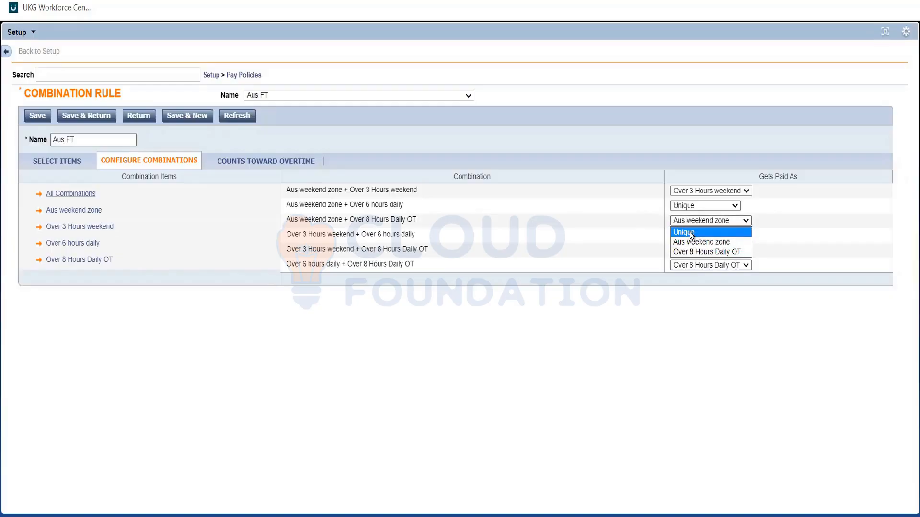
left_click(691, 233)
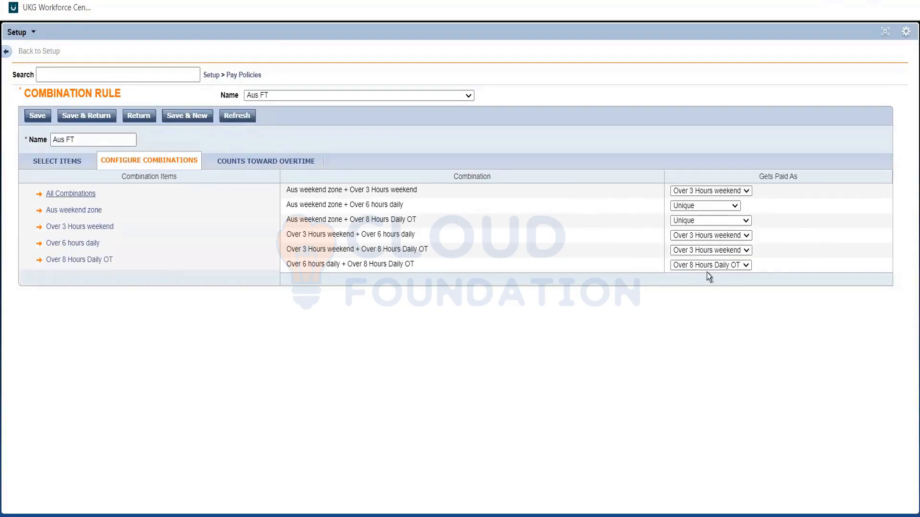
triple_click(379, 189)
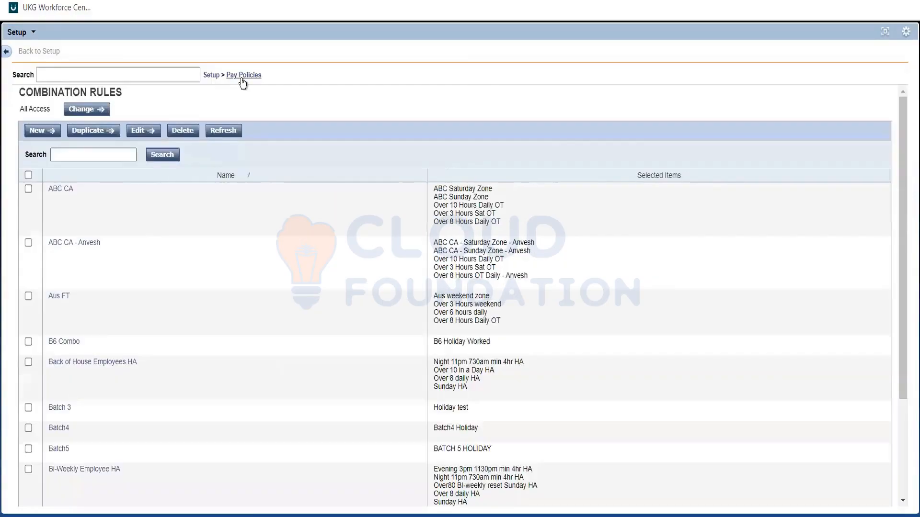
Open the Aus FT pay code distribution and examine the Over 3 Hours weekend cells for the Default and Aus weekend zone rows
mouse_move(244, 75)
left_click(275, 265)
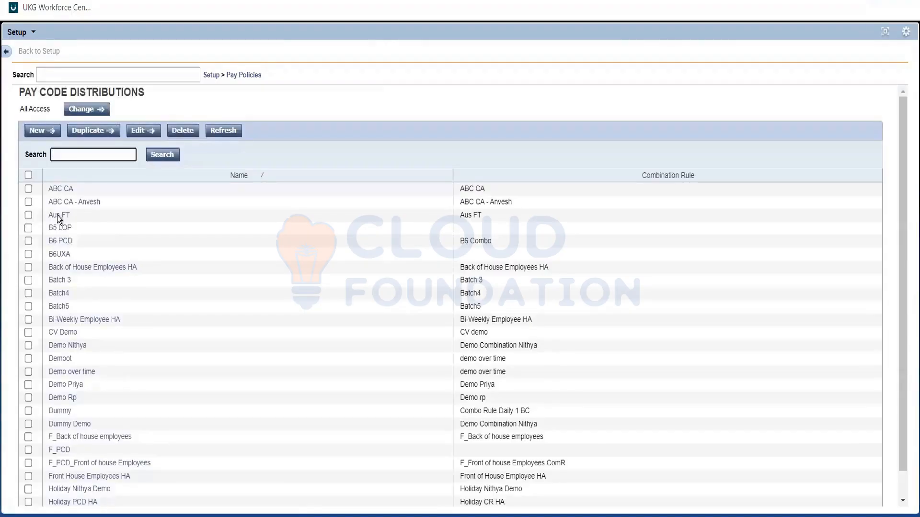
double_click(57, 215)
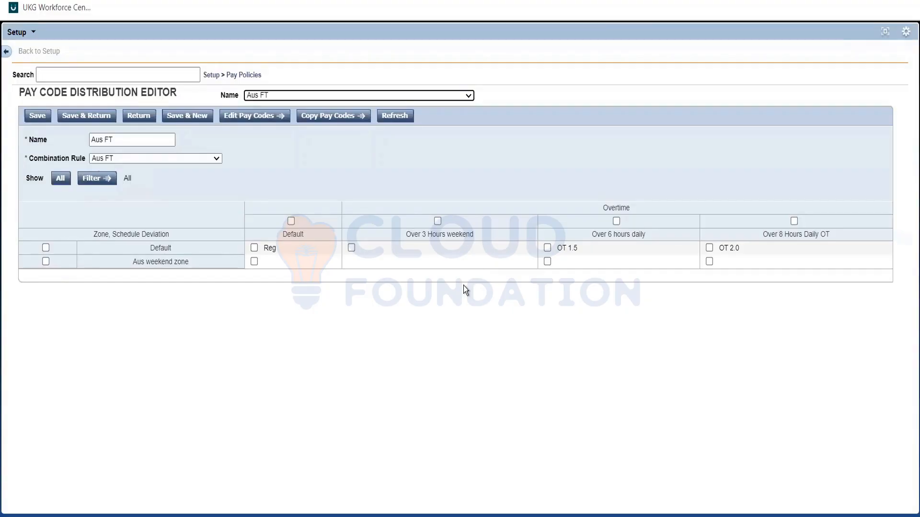
left_click(429, 260)
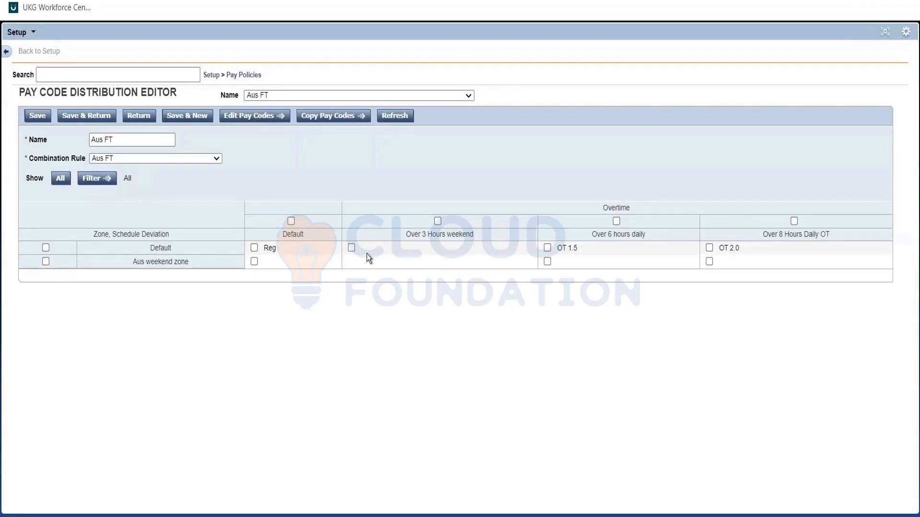
left_click_drag(349, 253, 349, 265)
left_click(349, 265)
double_click(150, 251)
Assign the Reg pay code to the Default zone's Over 3 Hours weekend cell
left_click(352, 248)
left_click(259, 118)
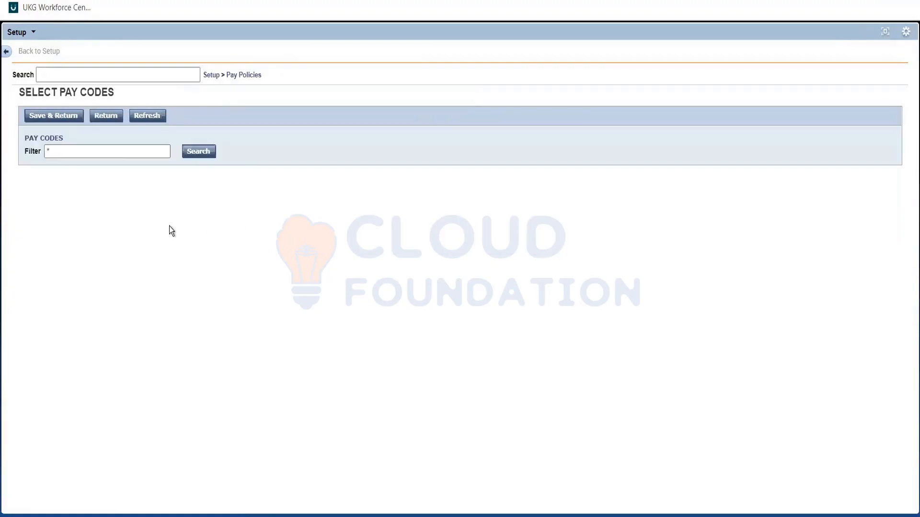
scroll(163, 233, "down", 10)
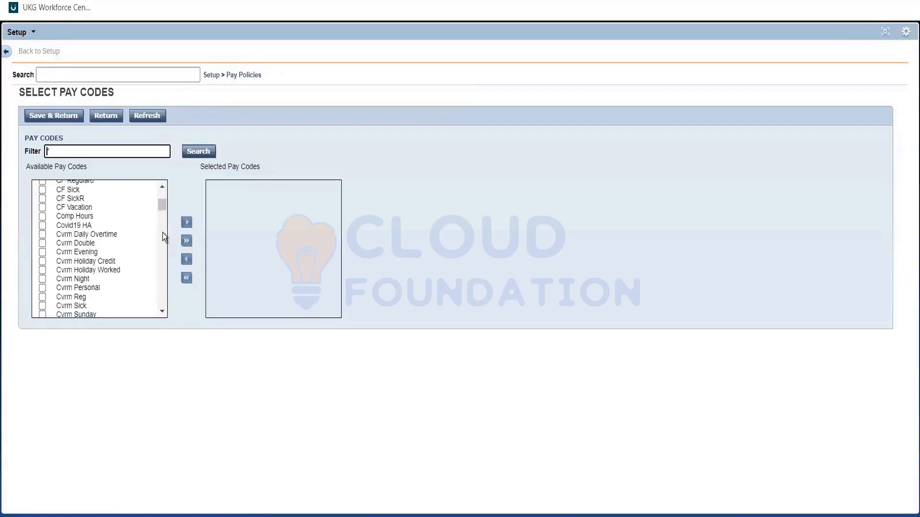
scroll(162, 233, "down", 10)
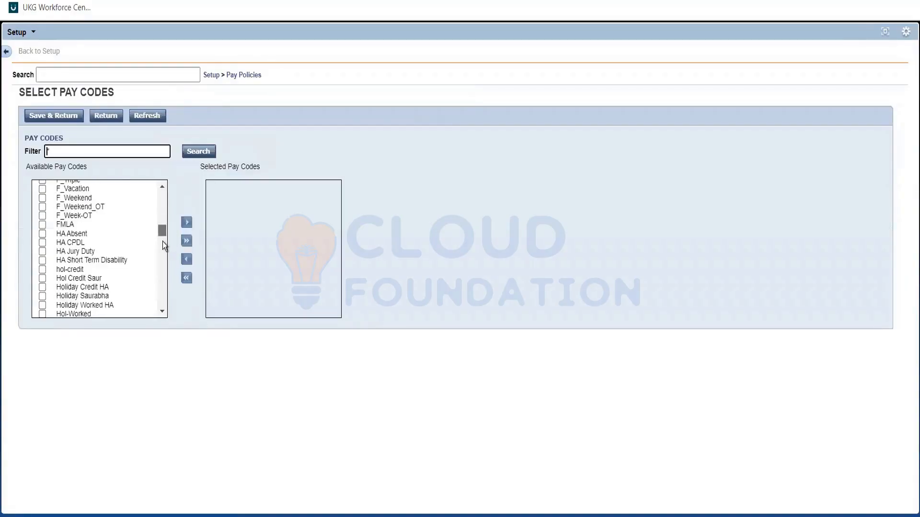
scroll(162, 252, "down", 10)
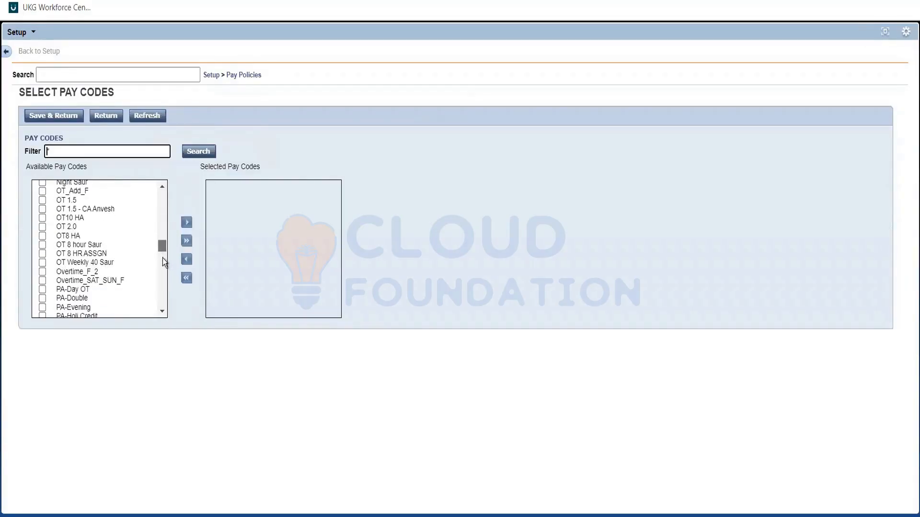
scroll(163, 271, "down", 3)
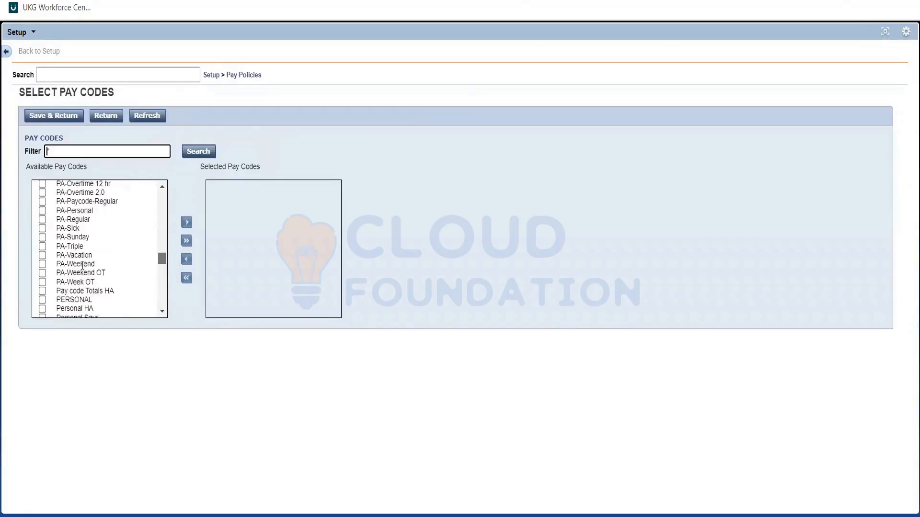
scroll(82, 265, "down", 4)
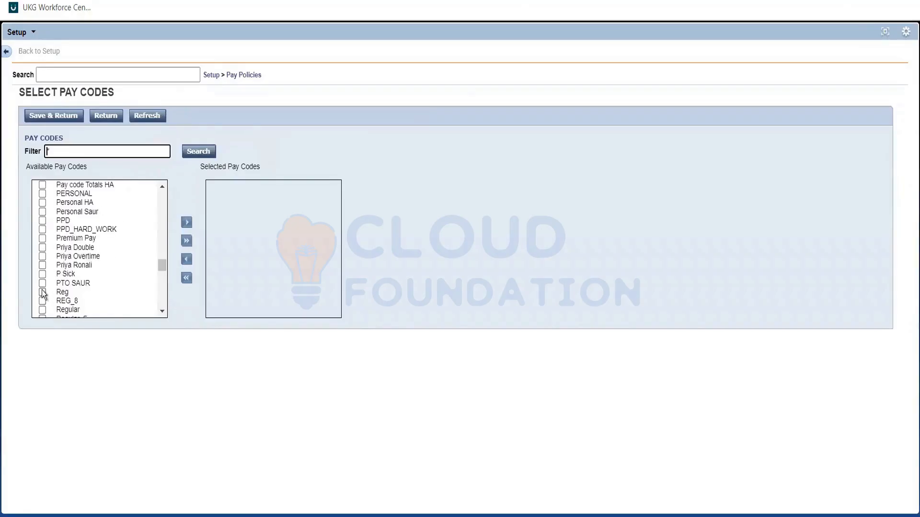
left_click(43, 292)
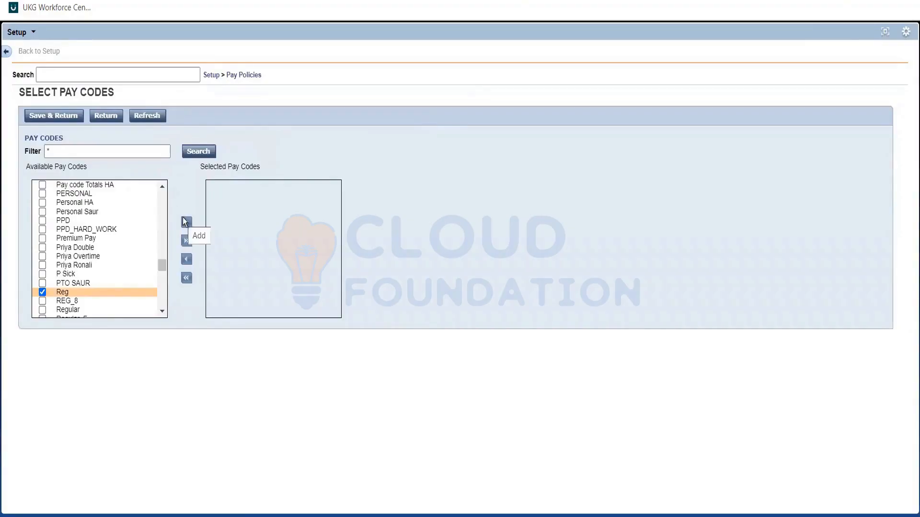
left_click(186, 223)
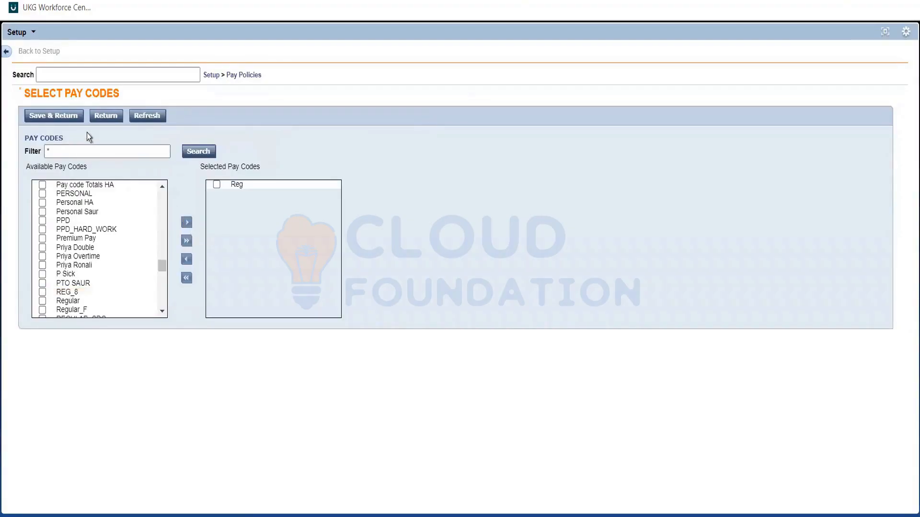
left_click(62, 114)
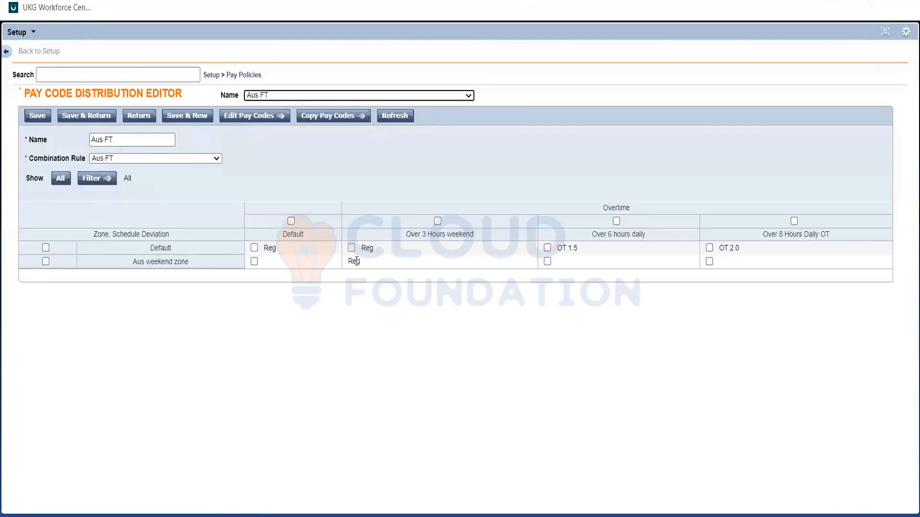
Assign the Reg pay code to the Aus weekend zone's Default cell, filtering the available pay codes by reg*
double_click(356, 261)
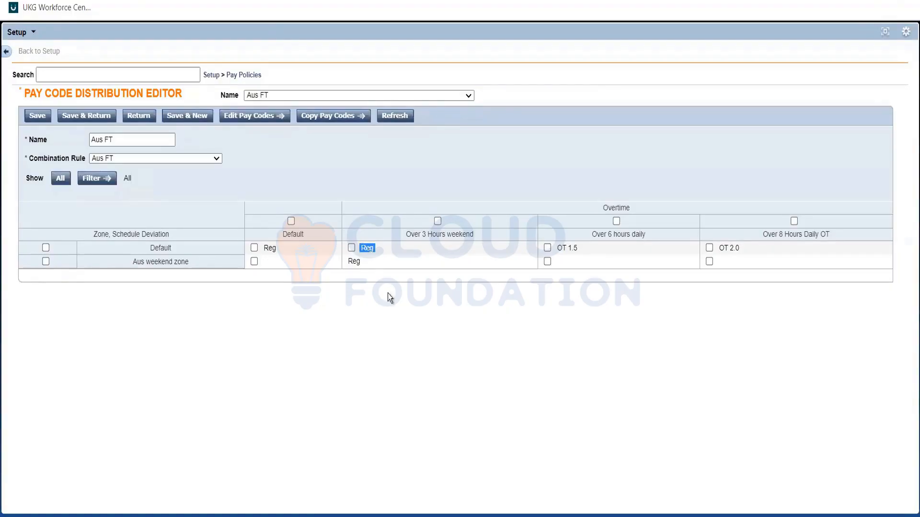
double_click(352, 264)
triple_click(191, 268)
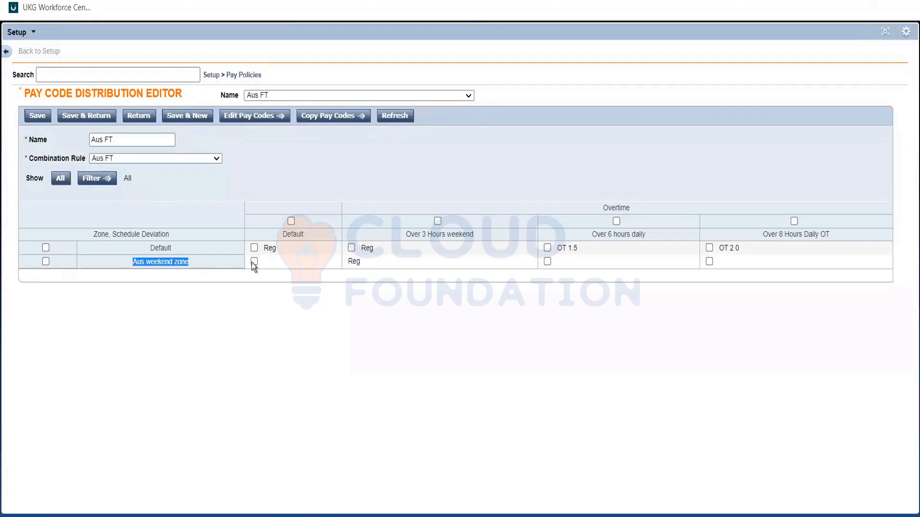
left_click(254, 262)
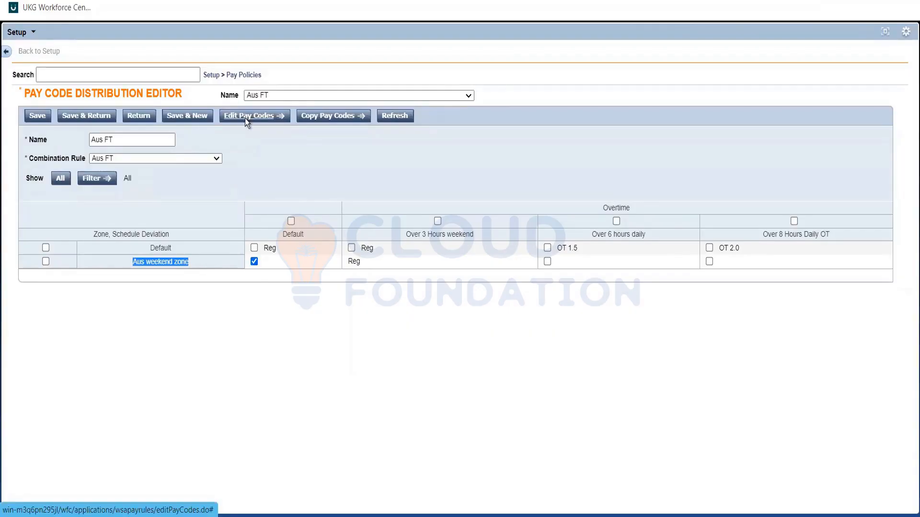
left_click(245, 119)
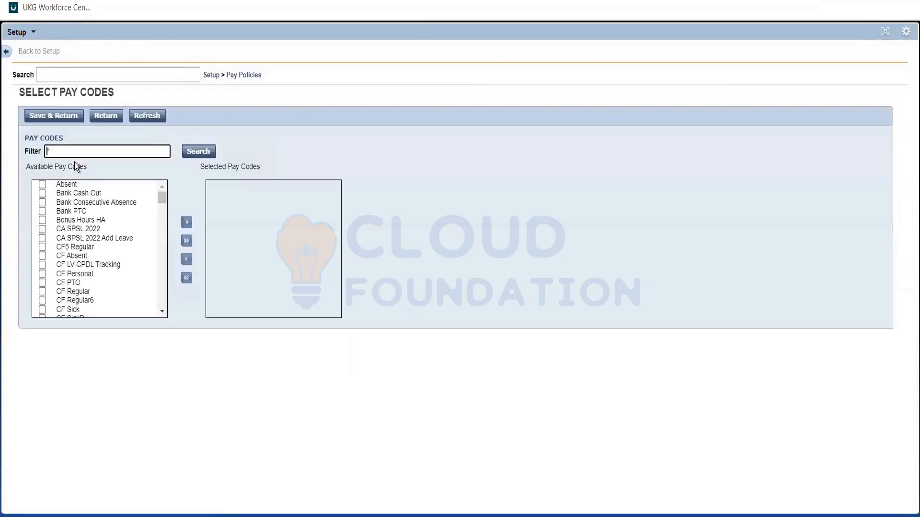
type("reg*")
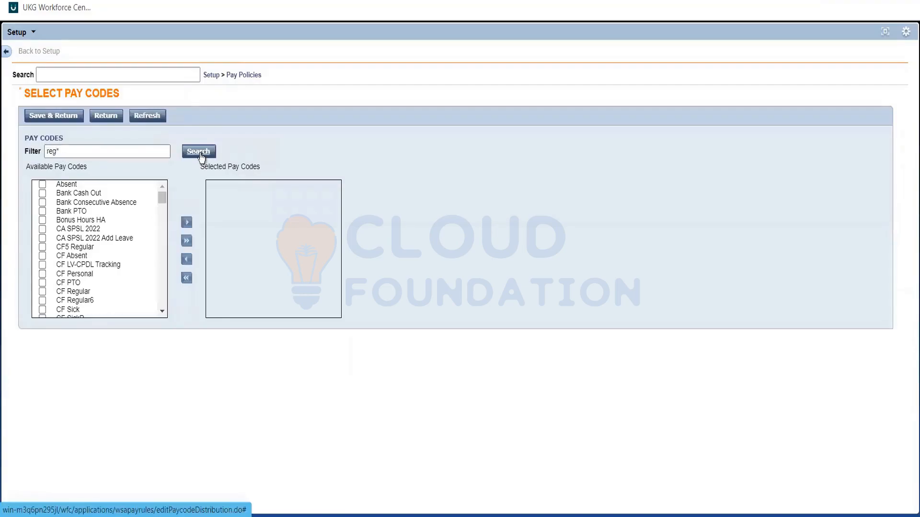
left_click(200, 152)
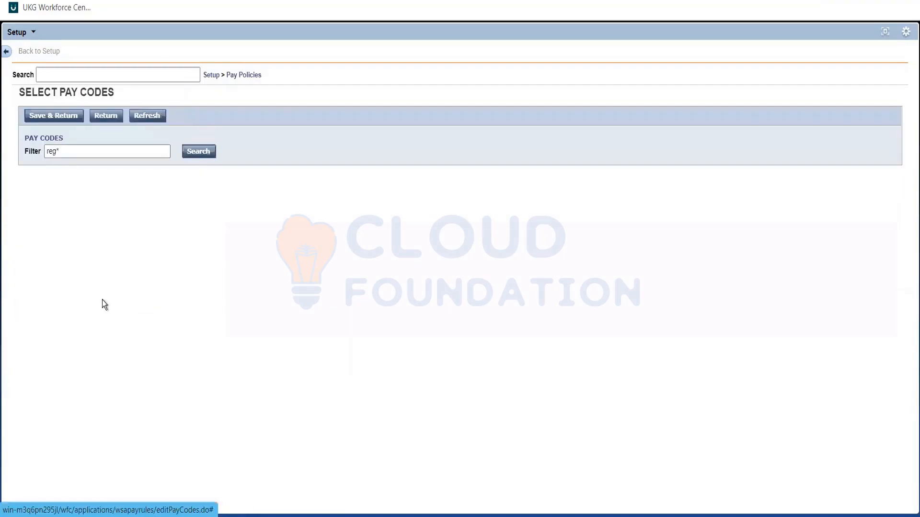
left_click(42, 184)
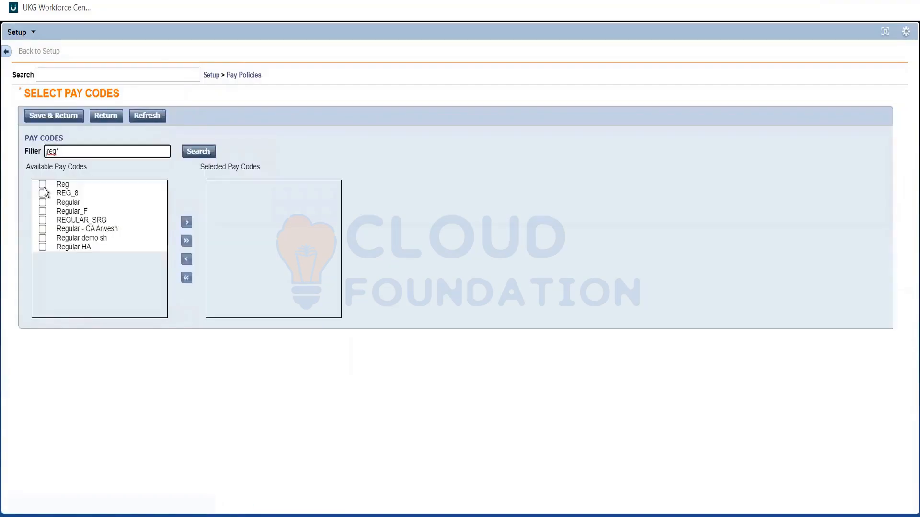
left_click(185, 223)
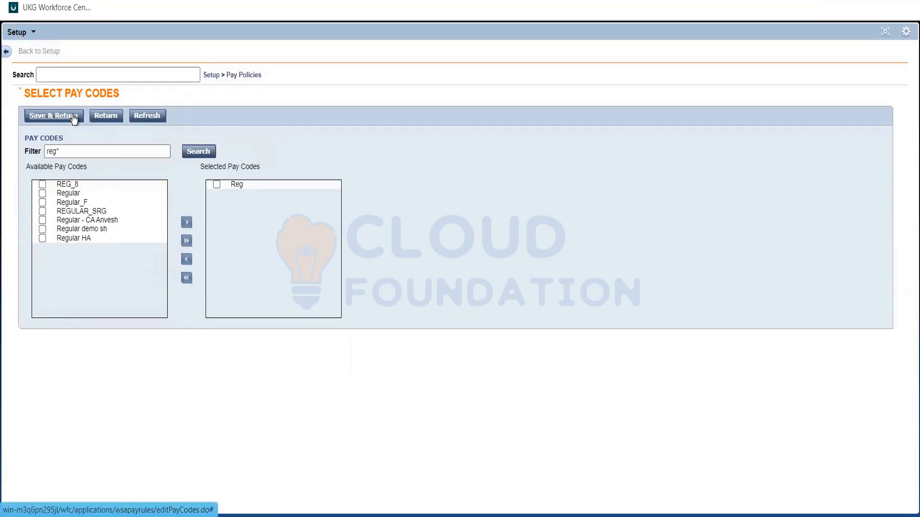
left_click(73, 116)
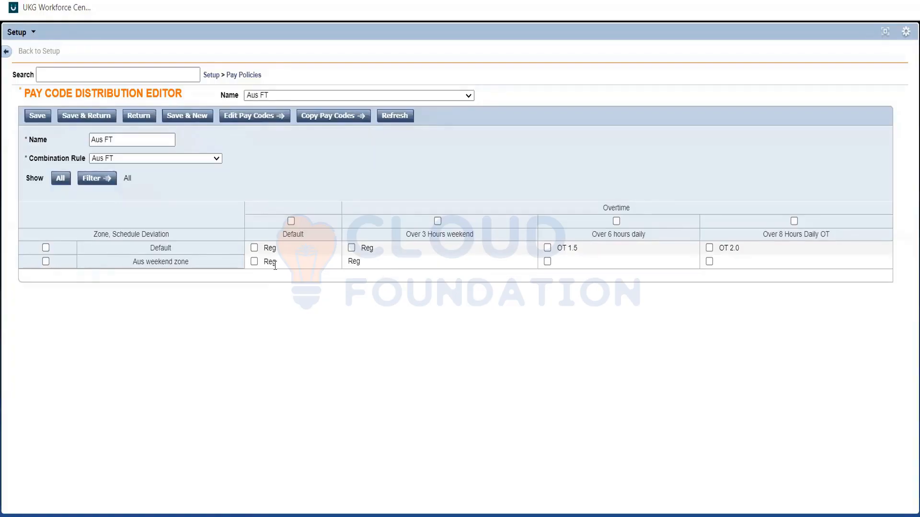
Examine the pay code where the Aus weekend zone row meets the Over 3 Hours weekend overtime
double_click(364, 264)
double_click(350, 261)
left_click(387, 262)
left_click(395, 269)
triple_click(424, 234)
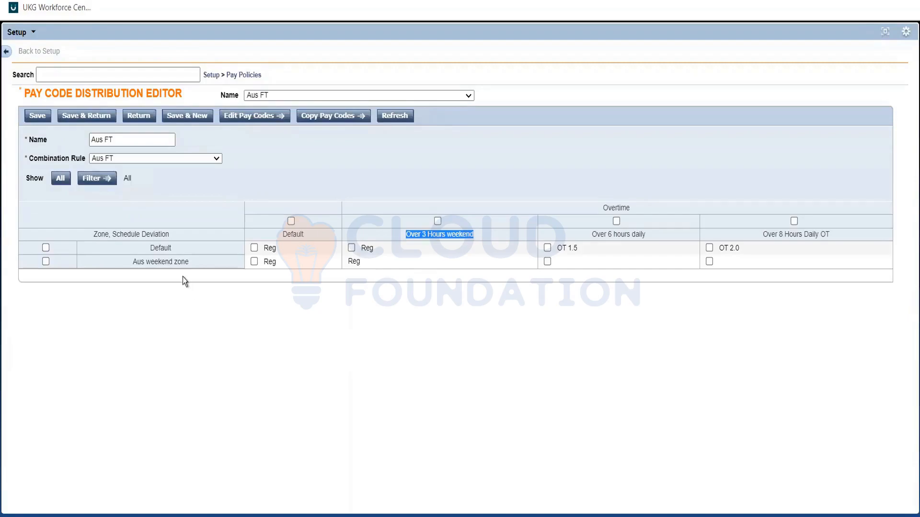
double_click(174, 262)
left_click(395, 264)
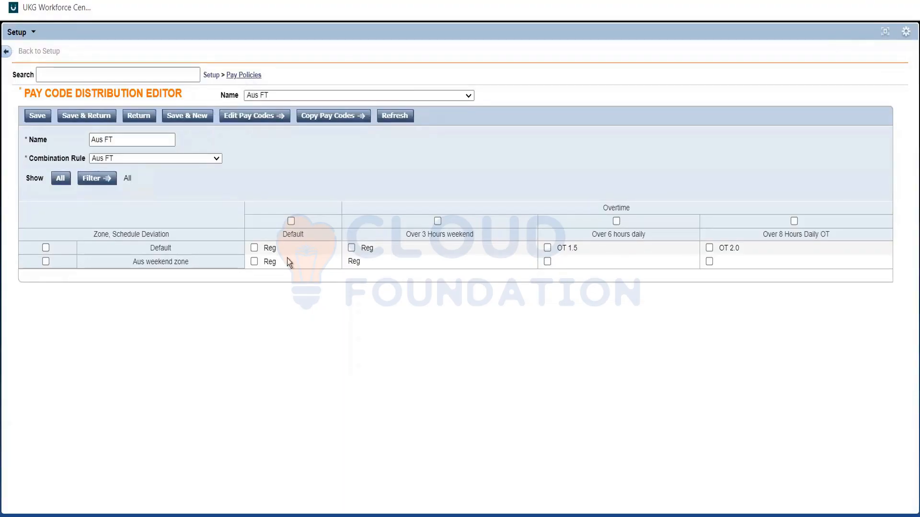
left_click(244, 75)
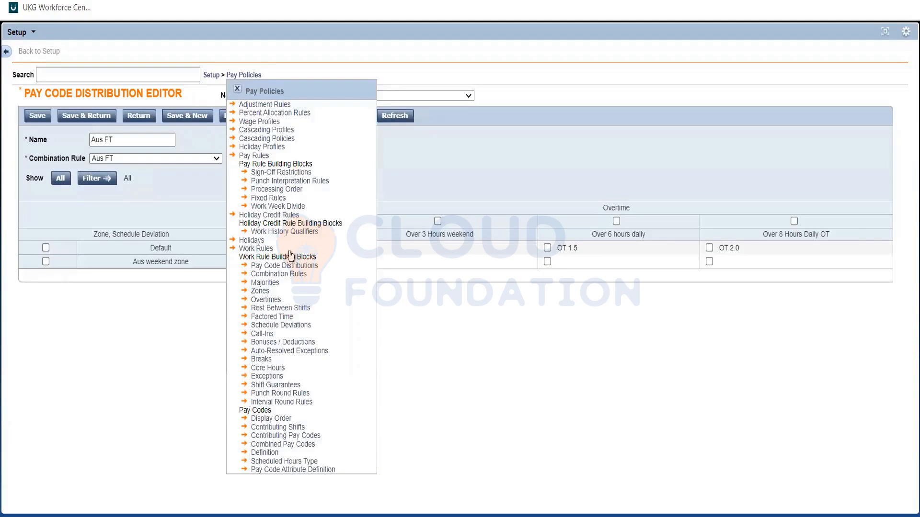
left_click(263, 275)
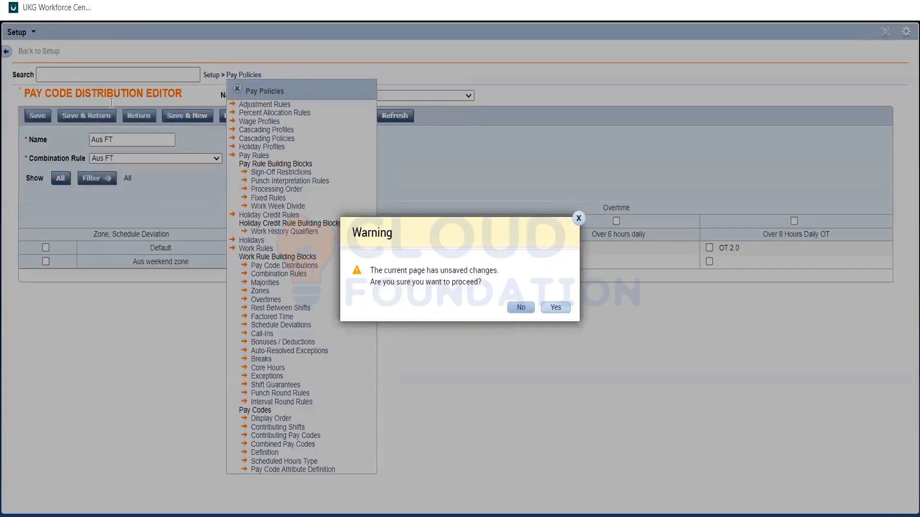
key("Escape")
left_click(238, 89)
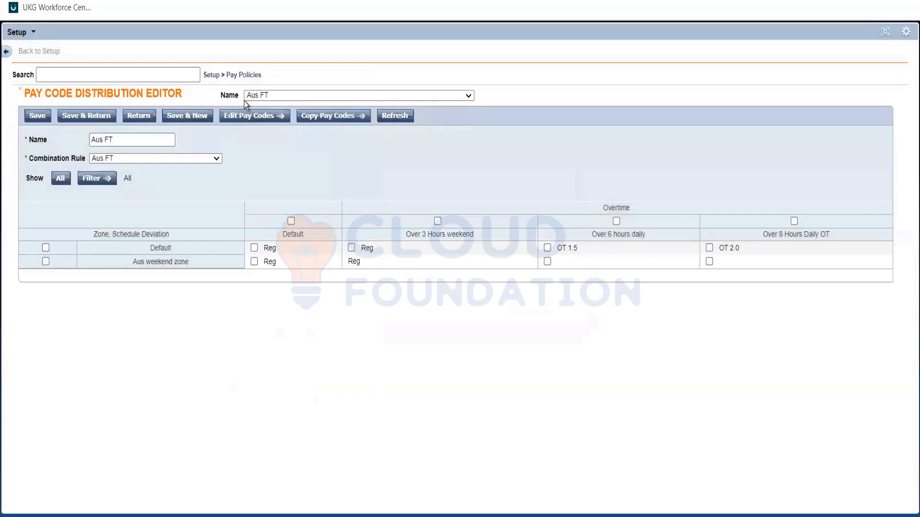
Save the Aus FT pay code distribution and reopen the Aus FT combination rule
left_click(246, 76)
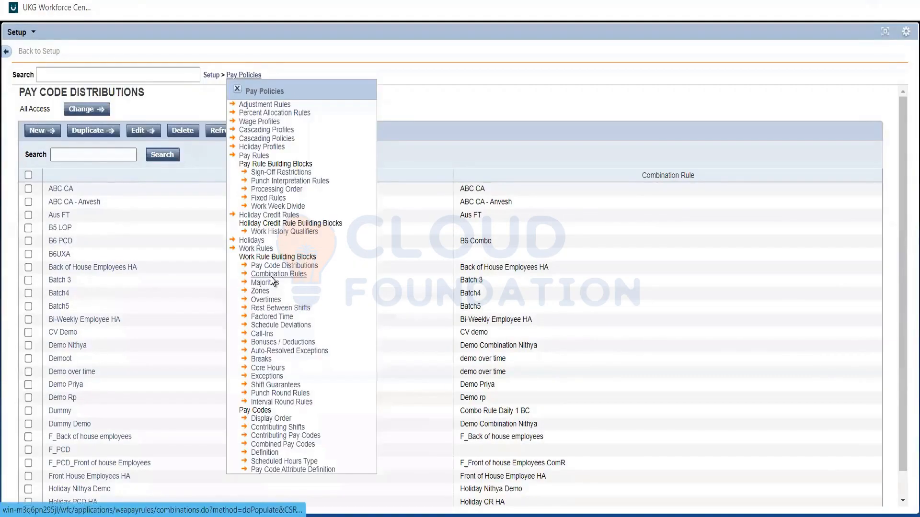
left_click(272, 277)
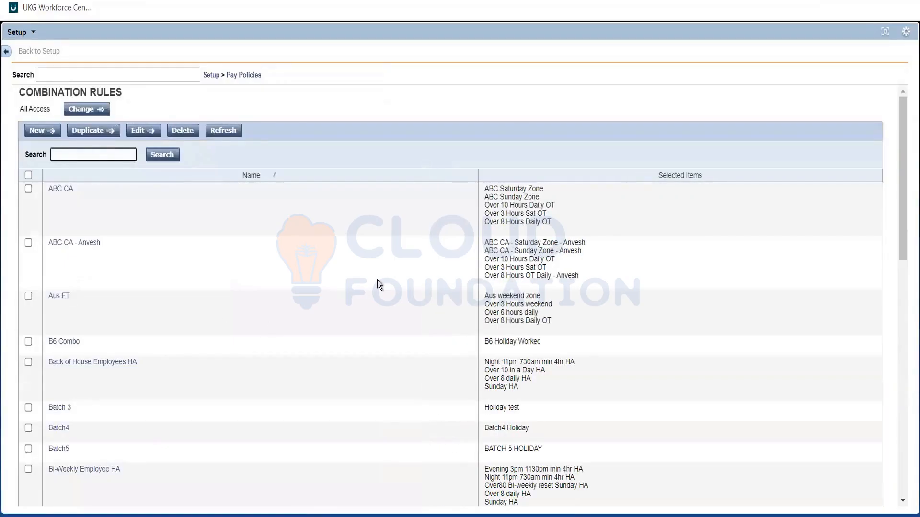
left_click(58, 296)
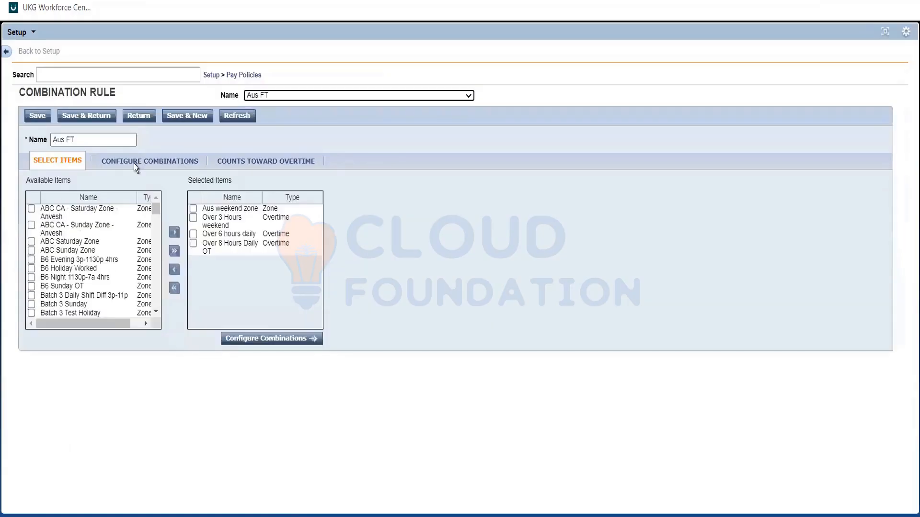
Set the Aus weekend zone + Over 3 Hours weekend combination to get paid as Unique
left_click(149, 161)
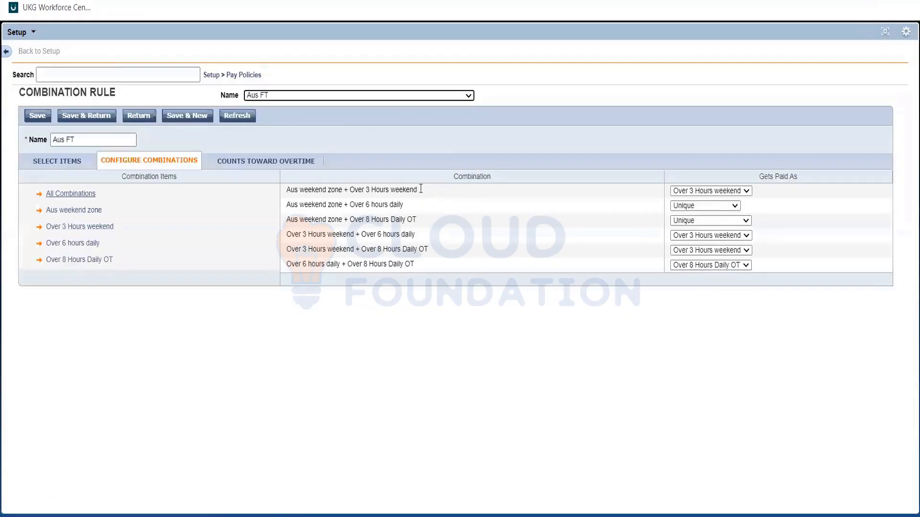
left_click(375, 188)
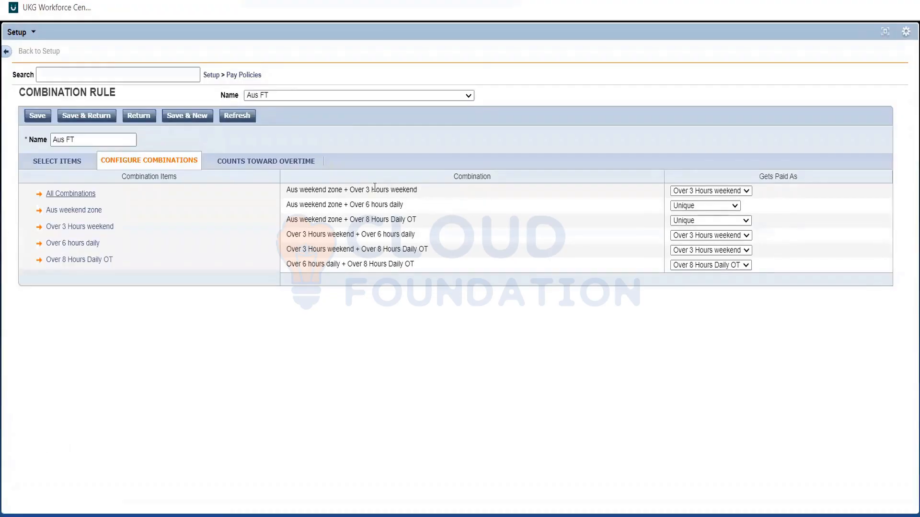
left_click_drag(375, 187, 419, 200)
left_click(418, 200)
left_click(677, 192)
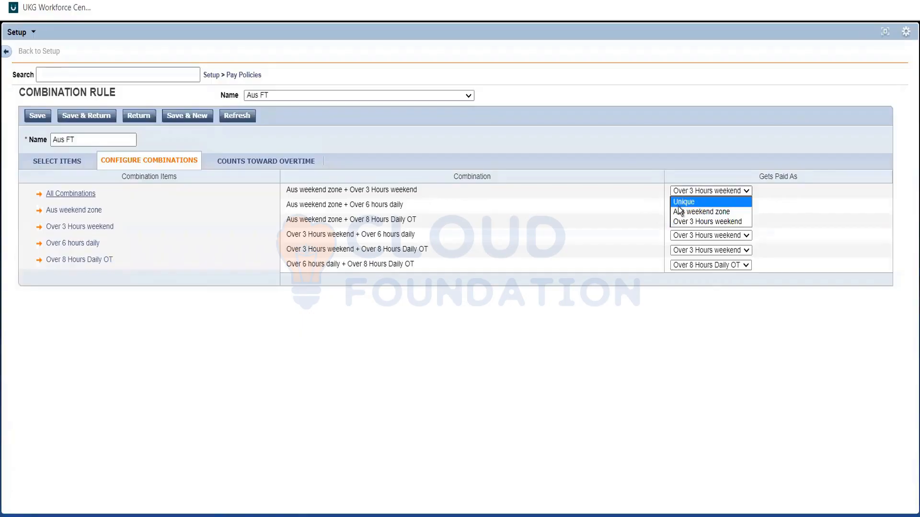
left_click(677, 206)
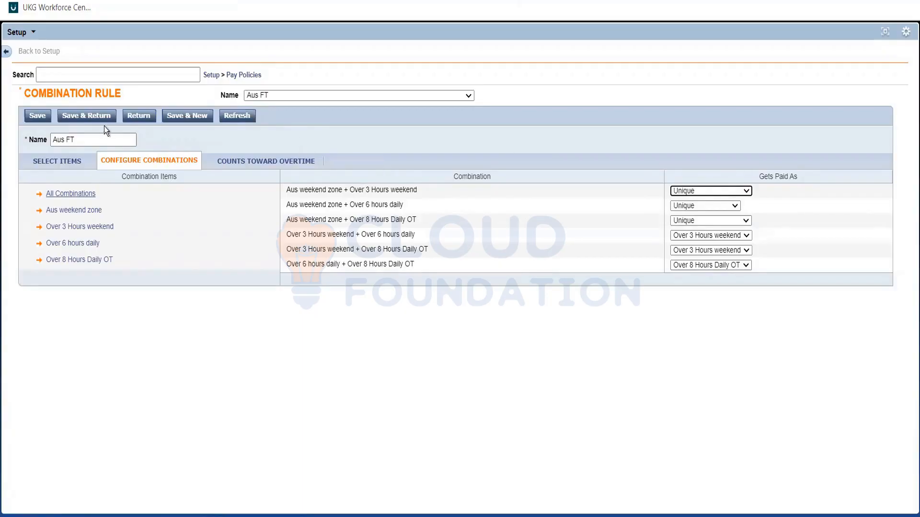
Set Aus weekend zone hours not to count toward the Over 6 hours daily and Over 8 Hours Daily OT overtimes
left_click(253, 163)
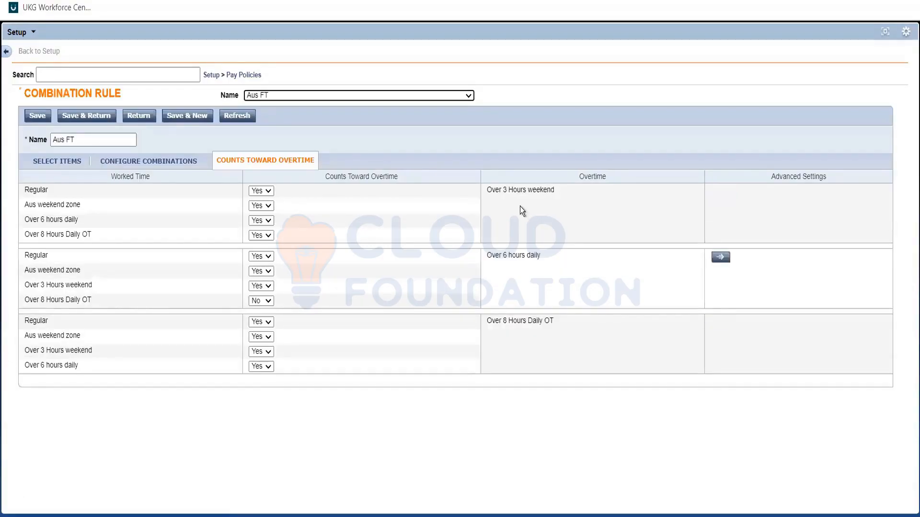
triple_click(486, 198)
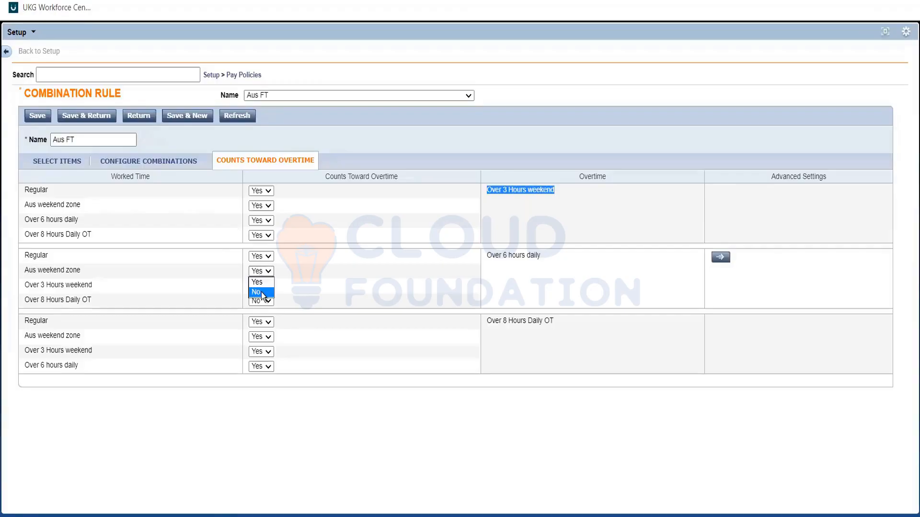
left_click(260, 293)
left_click(263, 337)
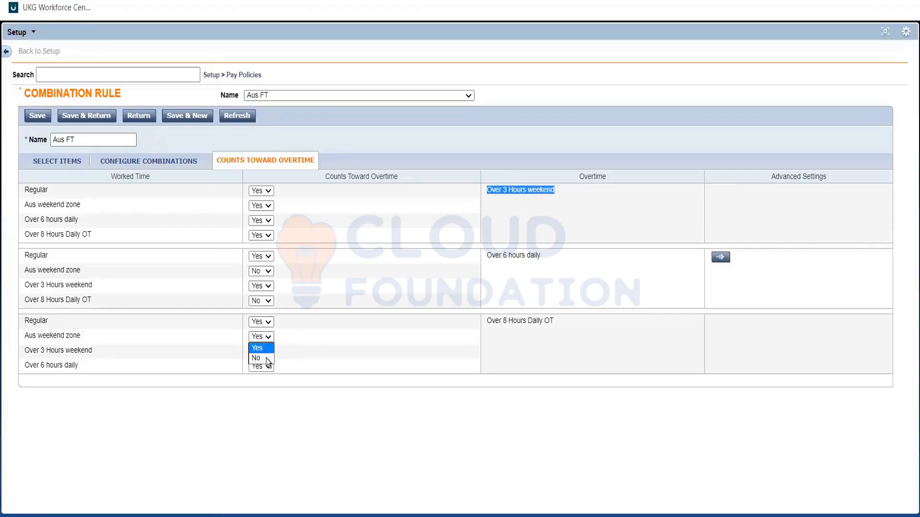
left_click(261, 358)
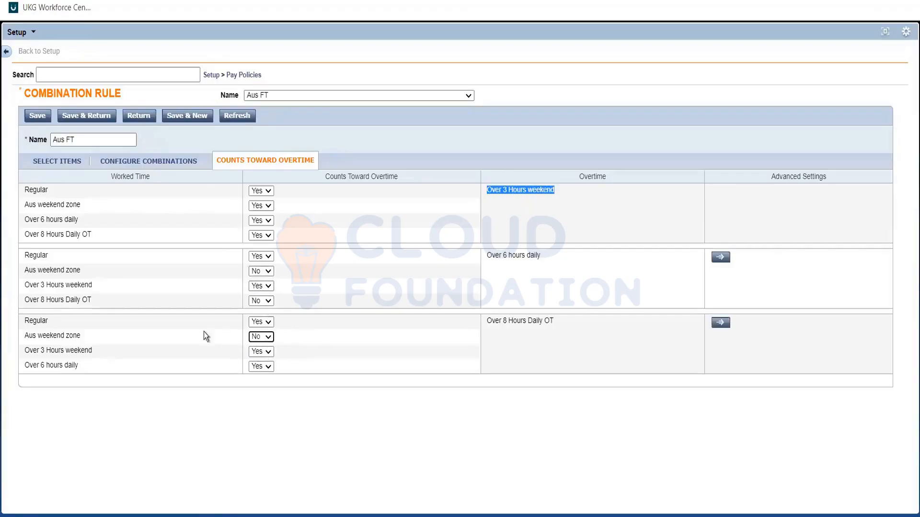
Examine how the Aus weekend zone counts toward the Over 6 hours daily and Over 8 Hours Daily OT overtimes
left_click(97, 337)
left_click_drag(96, 338, 70, 273)
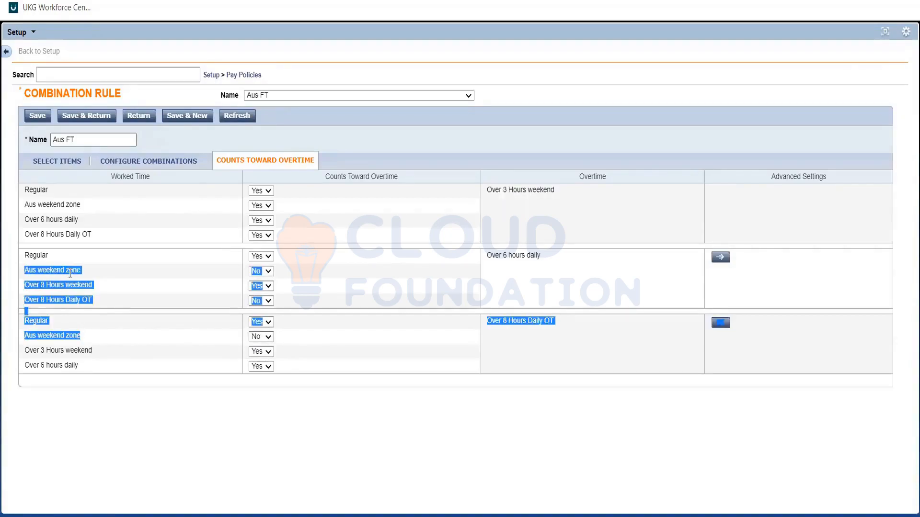
triple_click(70, 273)
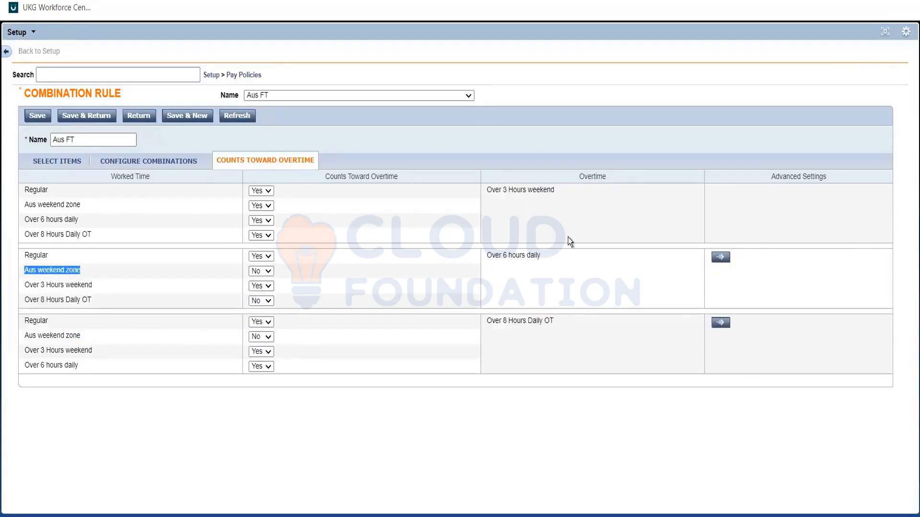
triple_click(502, 255)
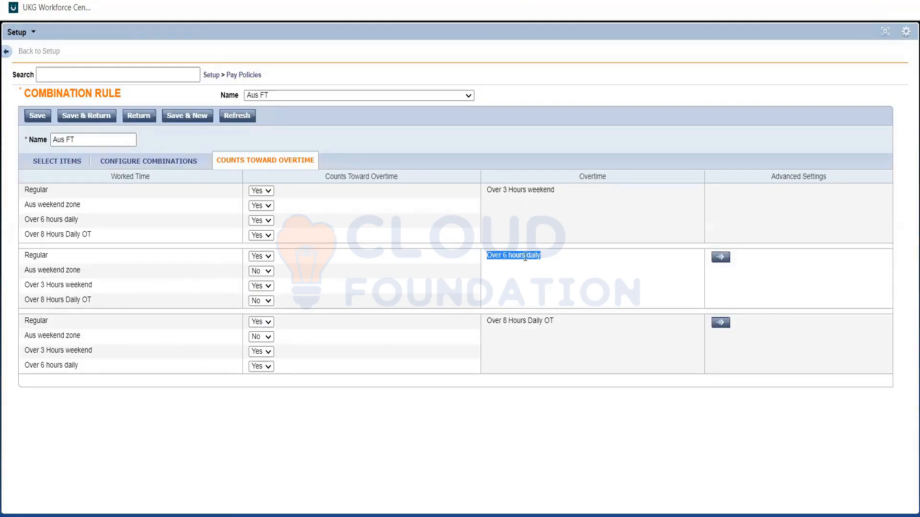
left_click(527, 320)
triple_click(59, 269)
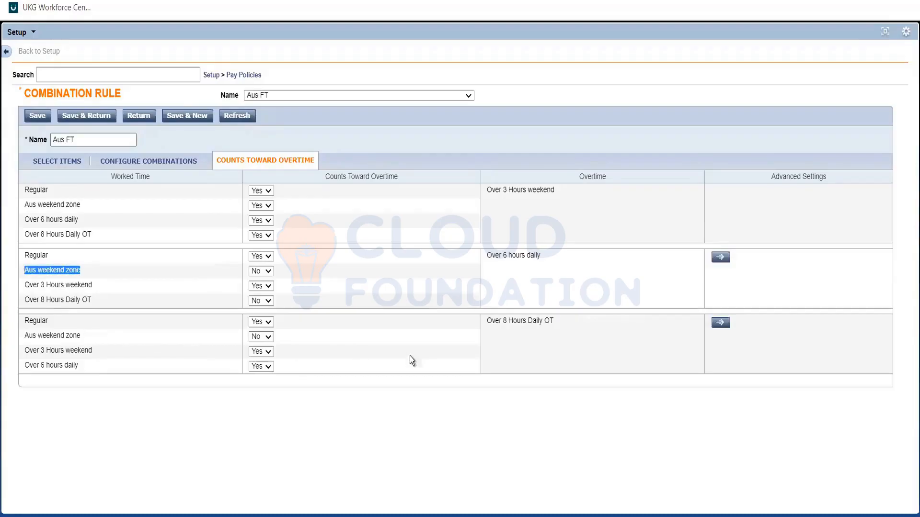
left_click(423, 355)
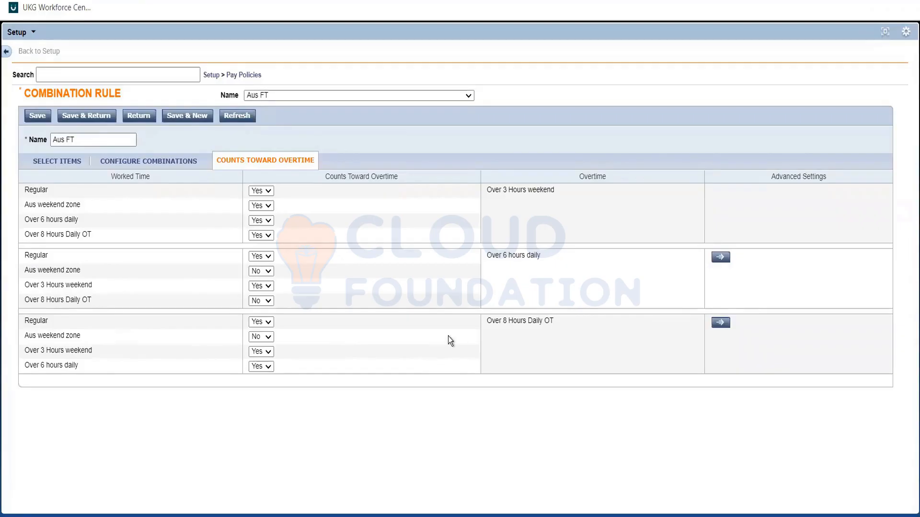
Try excluding Over 6 hours daily and Over 8 Hours Daily OT from the Over 3 Hours weekend overtime, and set both back to Yes
double_click(529, 190)
left_click(262, 243)
left_click(261, 235)
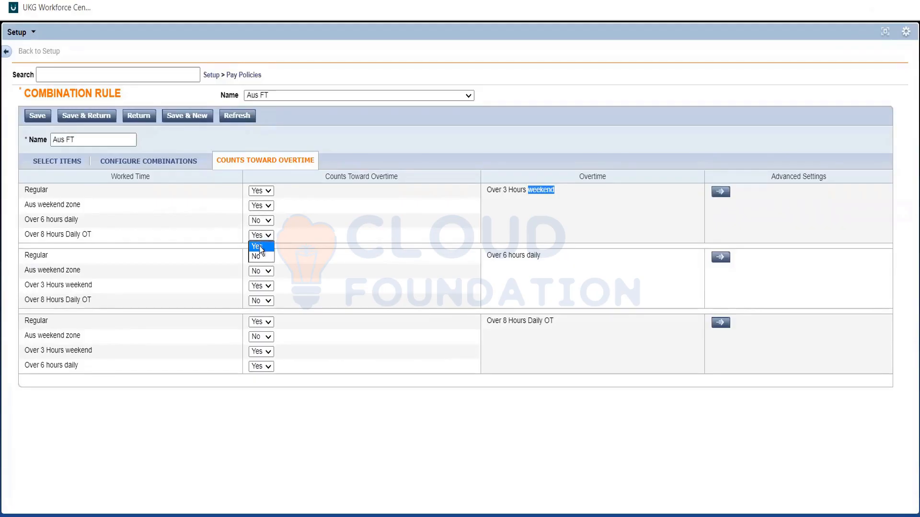
left_click(520, 231)
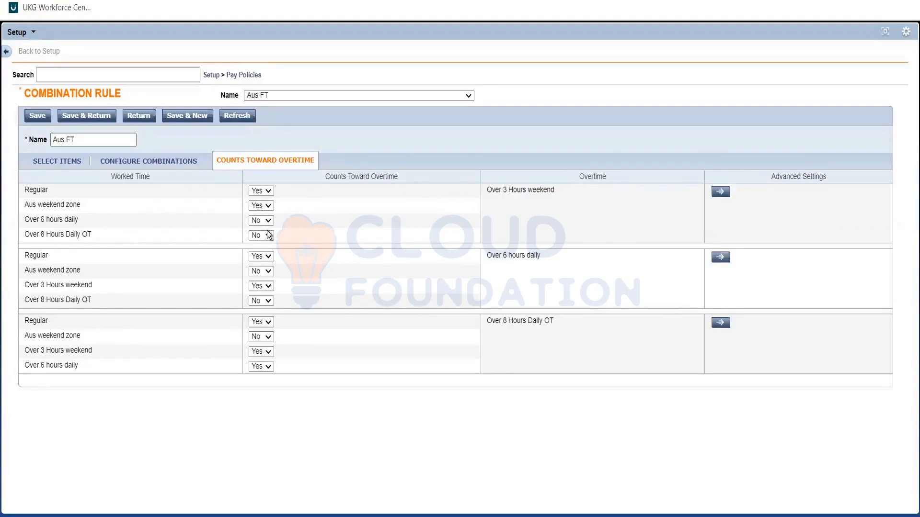
left_click(260, 246)
Recheck the Aus weekend zone settings, save the Aus FT combination rule and open the Aus FT pay code distribution
triple_click(56, 272)
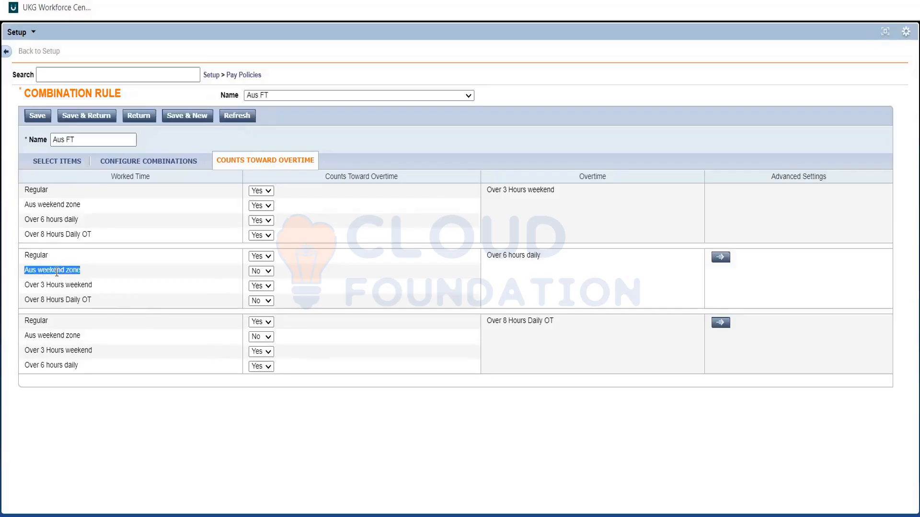
double_click(61, 336)
triple_click(61, 336)
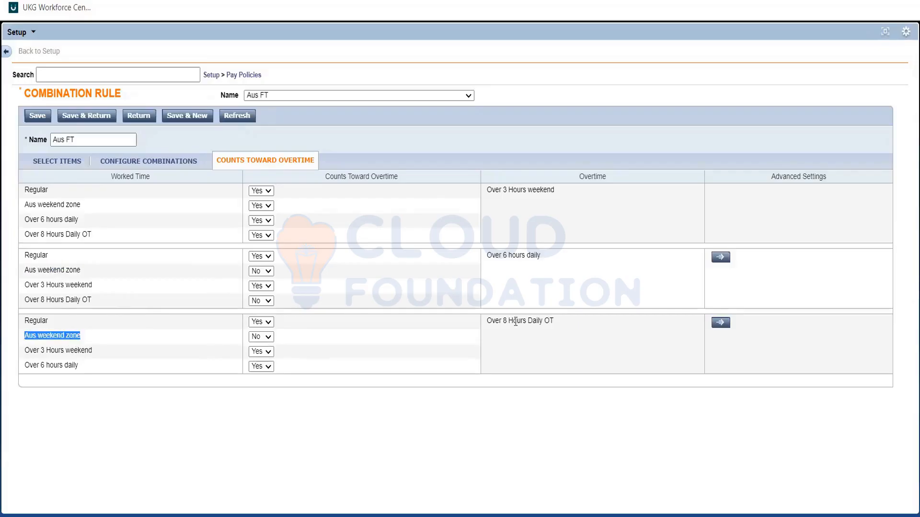
left_click(516, 326)
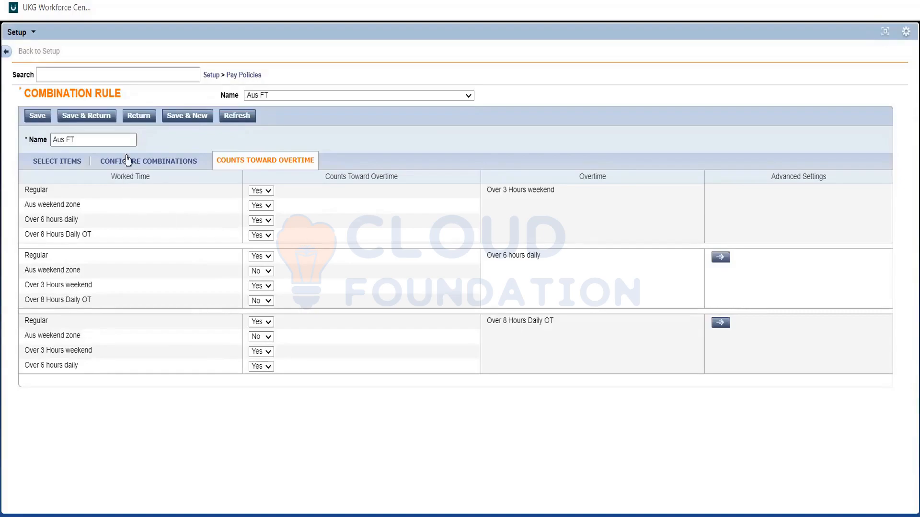
left_click(107, 120)
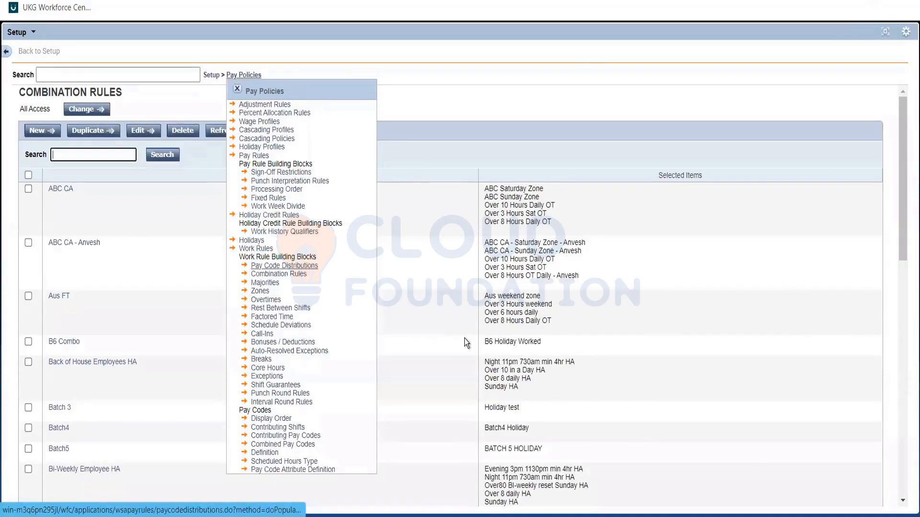
left_click(438, 264)
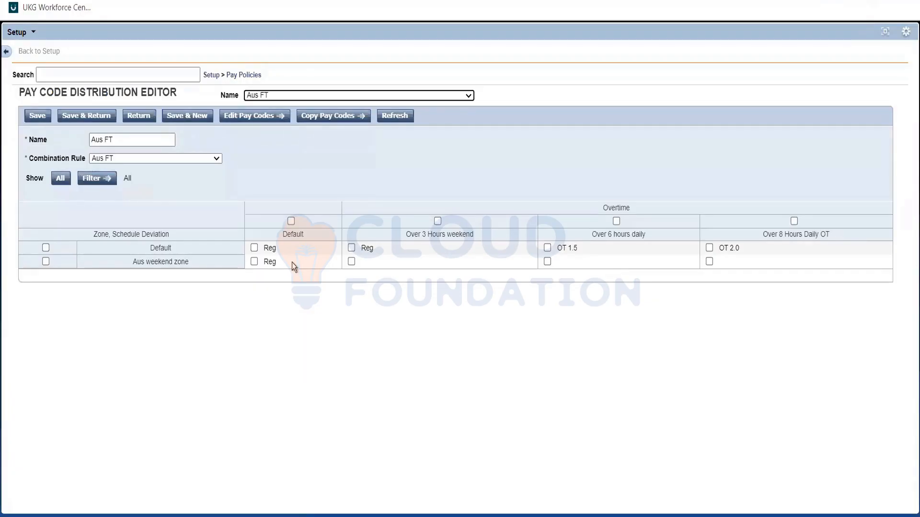
left_click(353, 265)
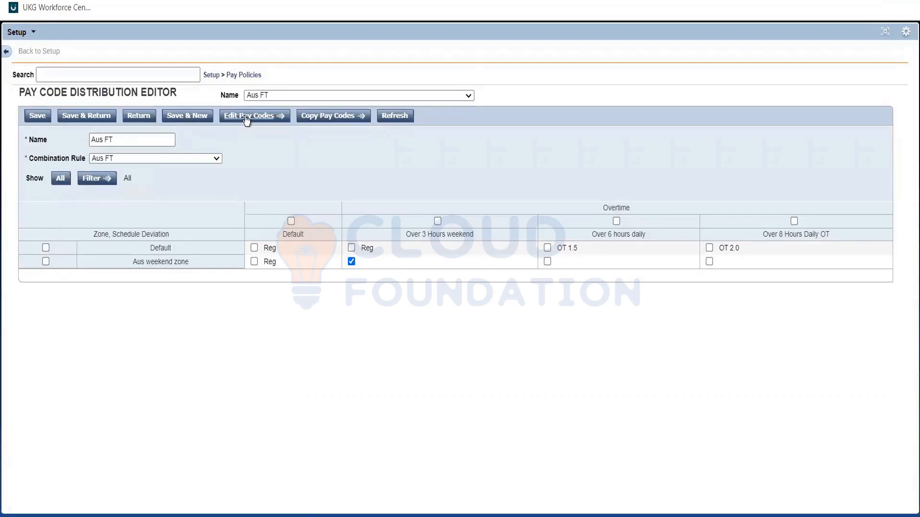
left_click(246, 117)
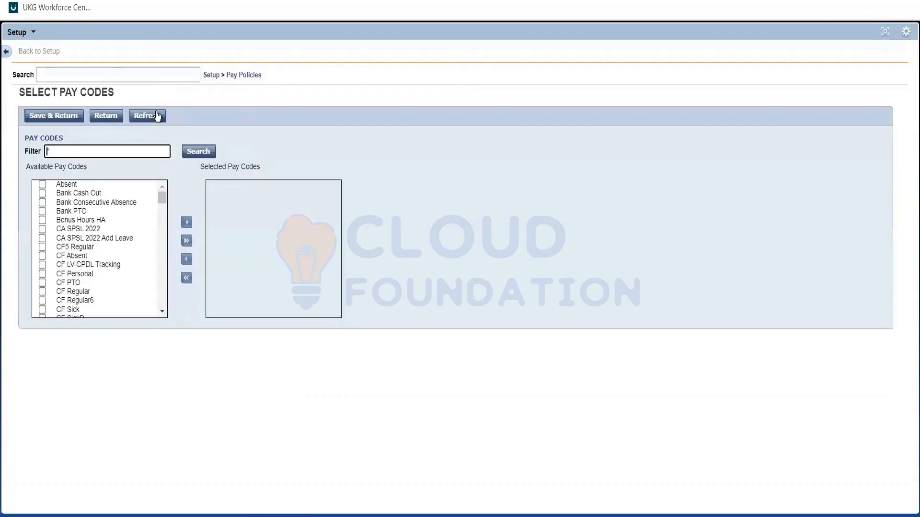
left_click(106, 117)
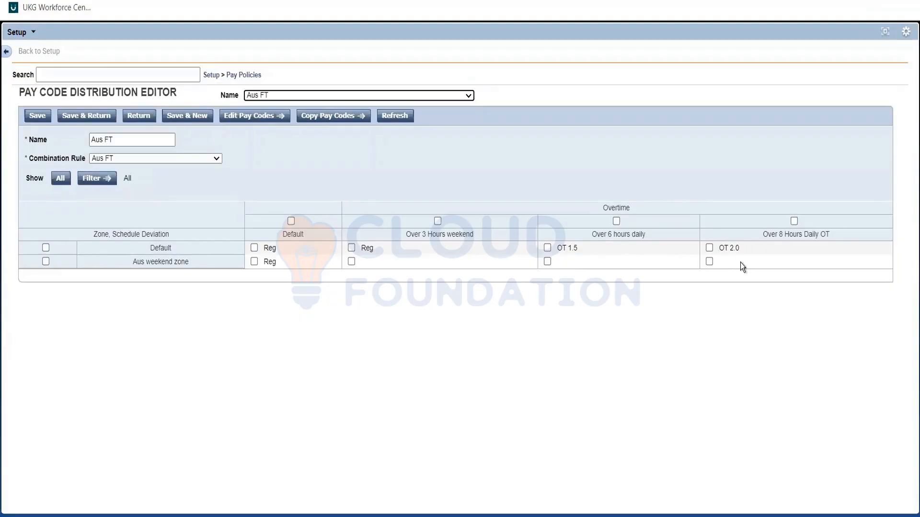
Assign the OT 2.0 pay code to the Aus weekend zone's Over 3 Hours weekend, Over 6 hours daily and Over 8 Hours Daily OT cells
left_click(351, 262)
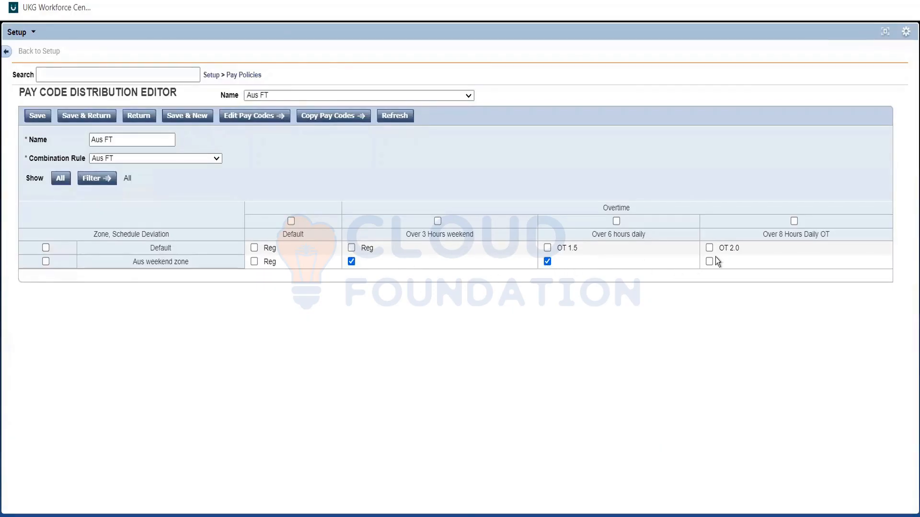
left_click(256, 116)
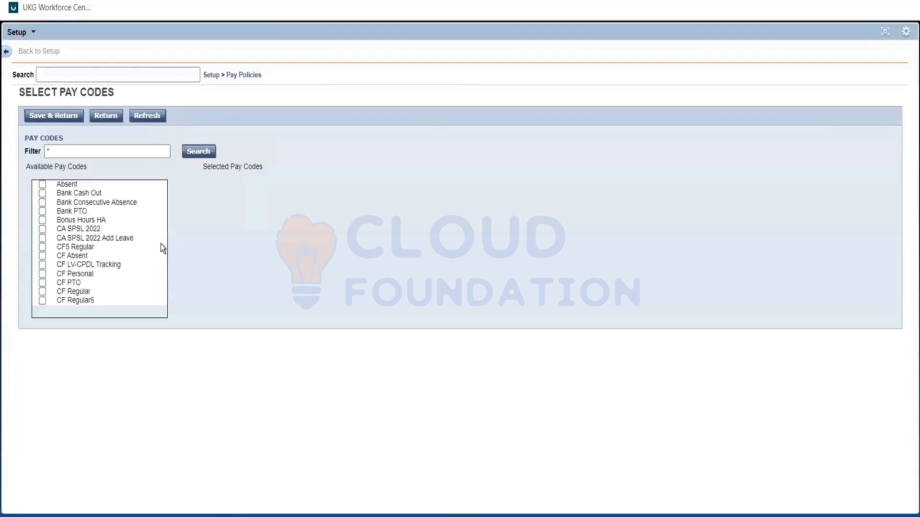
scroll(160, 243, "down", 3)
scroll(160, 245, "down", 3)
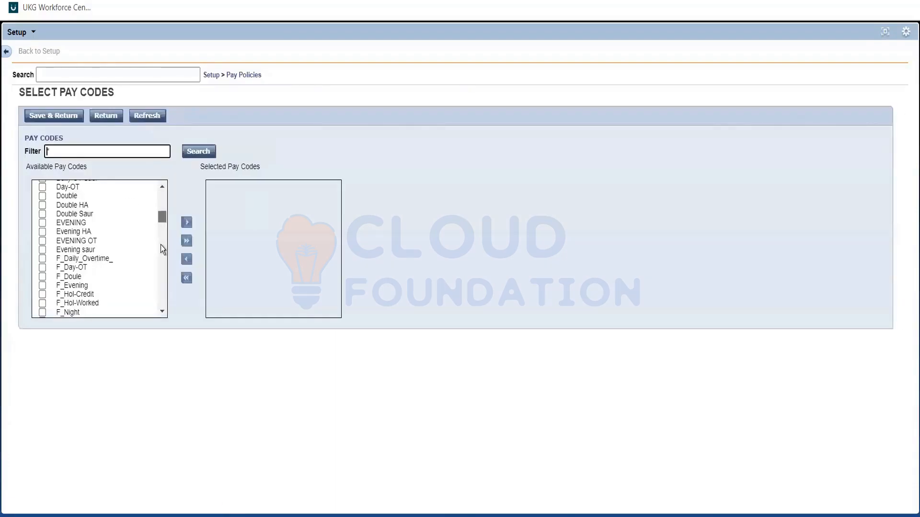
scroll(160, 246, "down", 10)
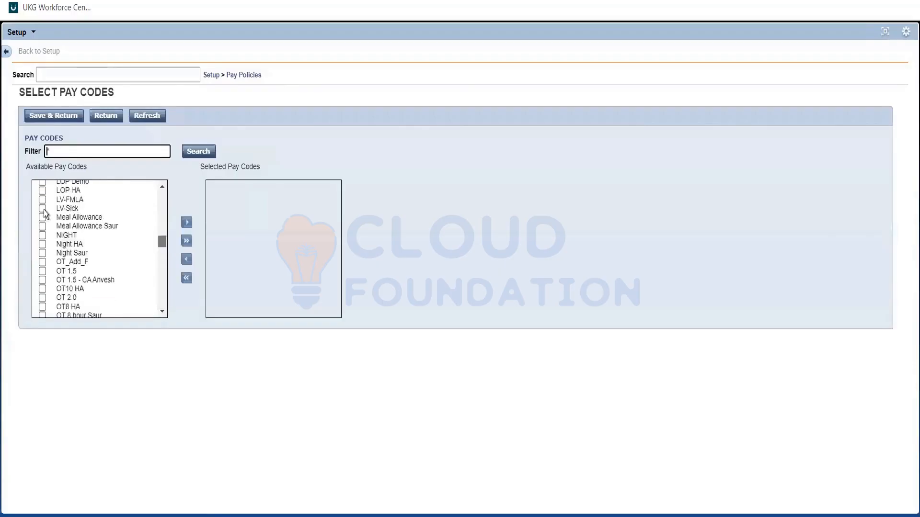
left_click(186, 223)
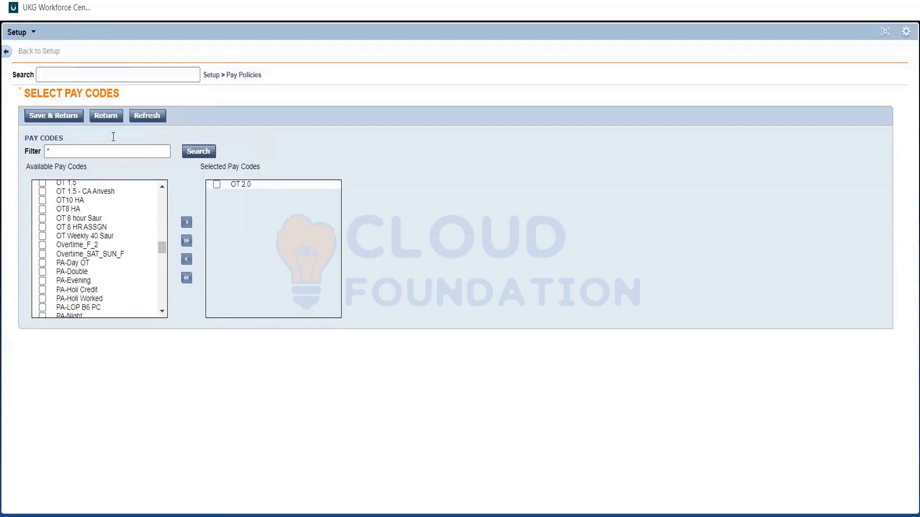
left_click(56, 115)
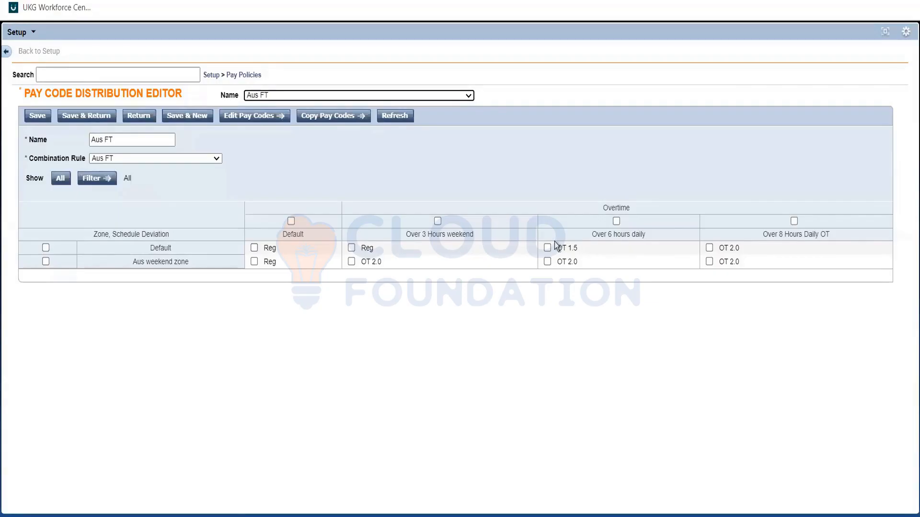
left_click(736, 244)
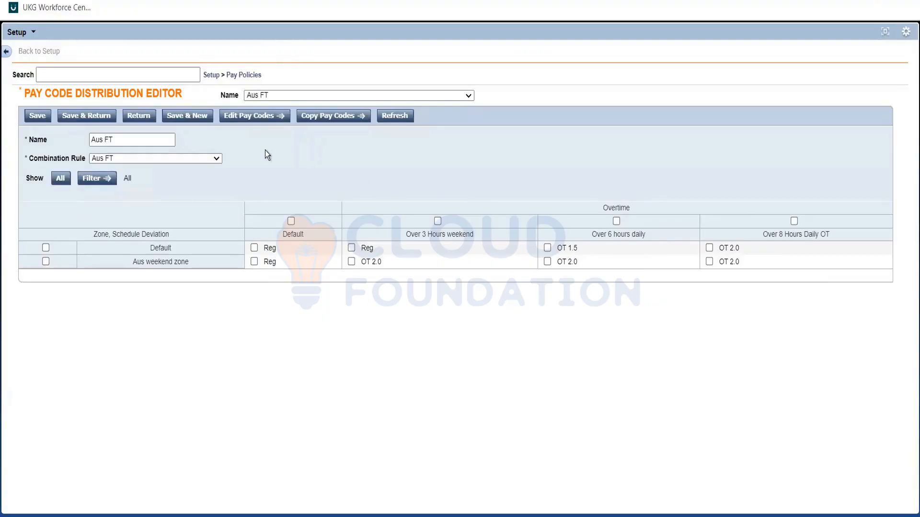
Save the Aus FT pay code distribution and go to the list of work rules
left_click(40, 117)
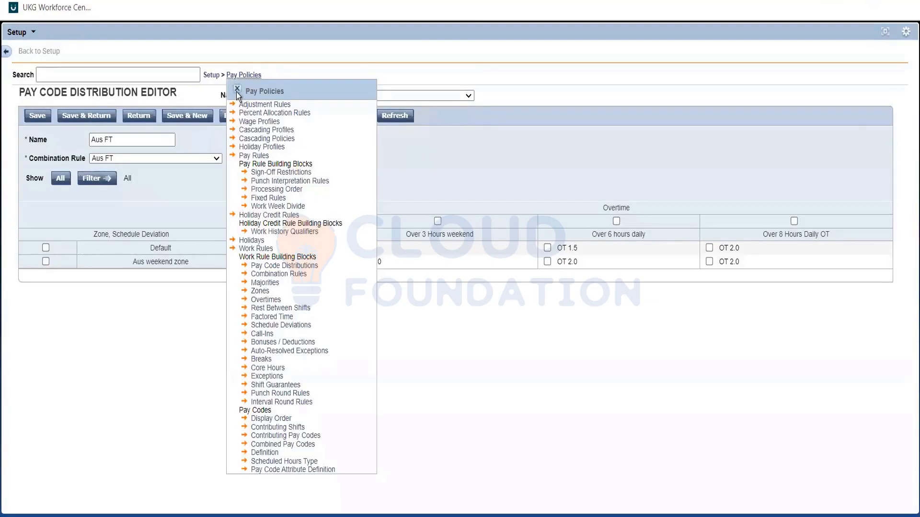
left_click(237, 89)
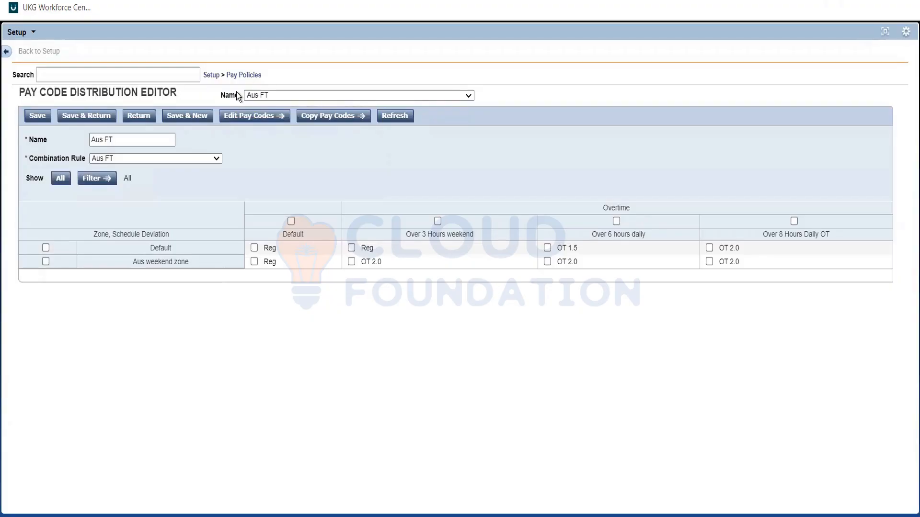
left_click(95, 115)
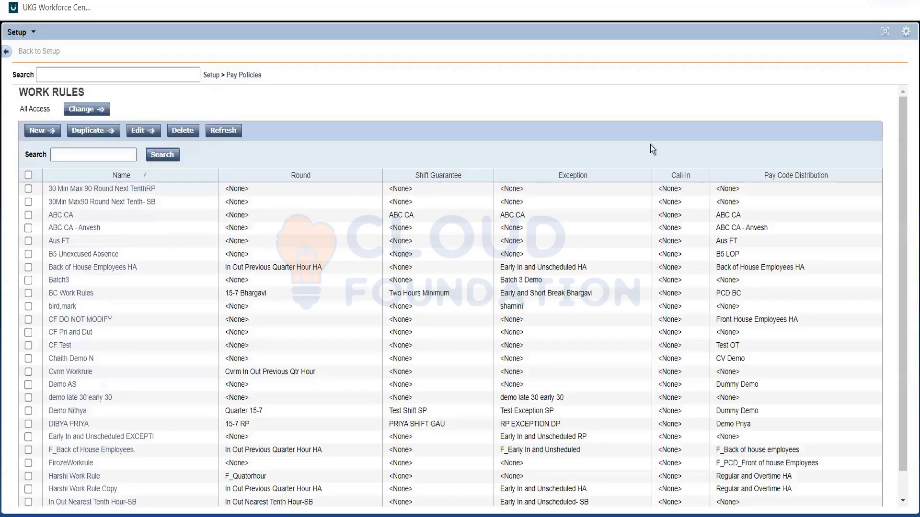
Open the Aus FT work rule and add Over 3 Hours weekend to its selected overtimes
double_click(335, 243)
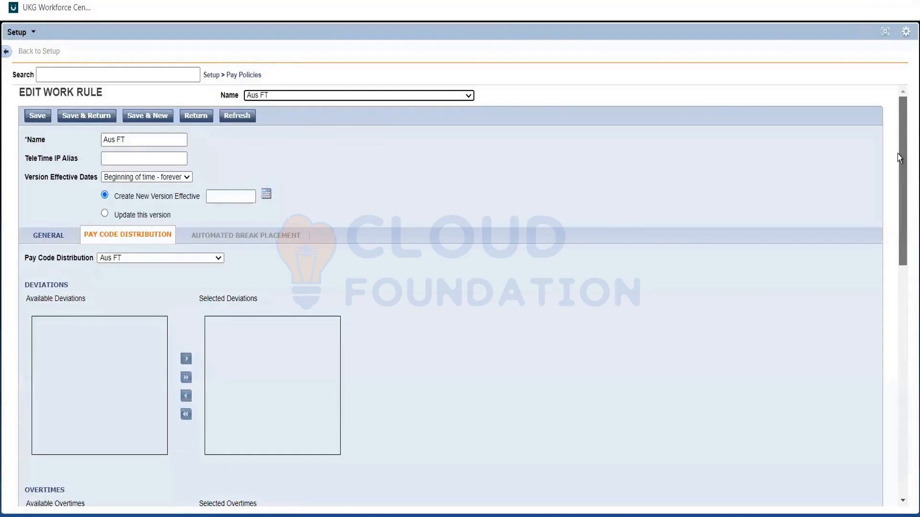
scroll(898, 185, "down", 3)
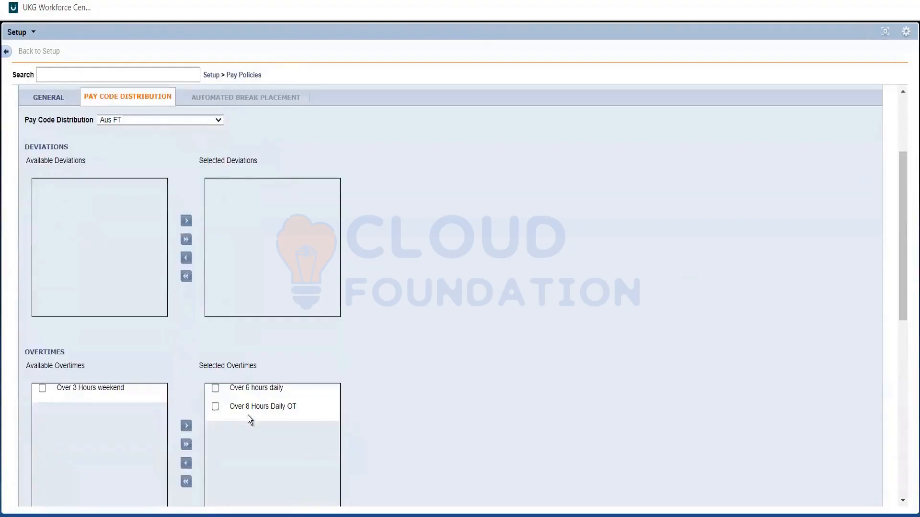
left_click(43, 388)
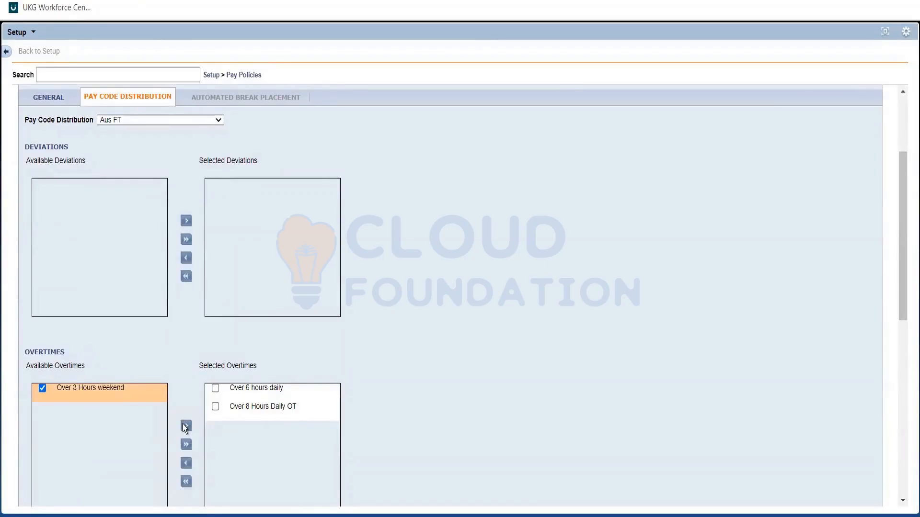
left_click(186, 426)
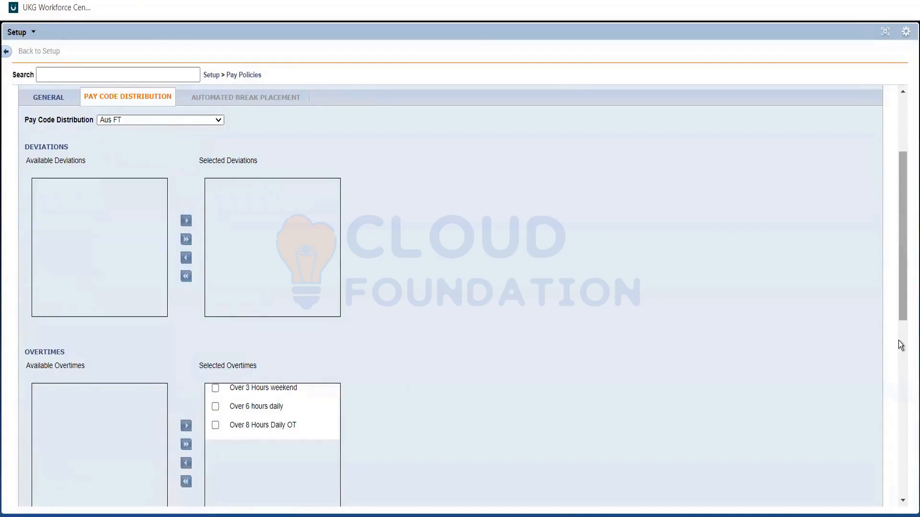
Add the Aus weekend zone to the work rule's selected zones and check the selected overtimes and zones
scroll(22, 382, "down", 5)
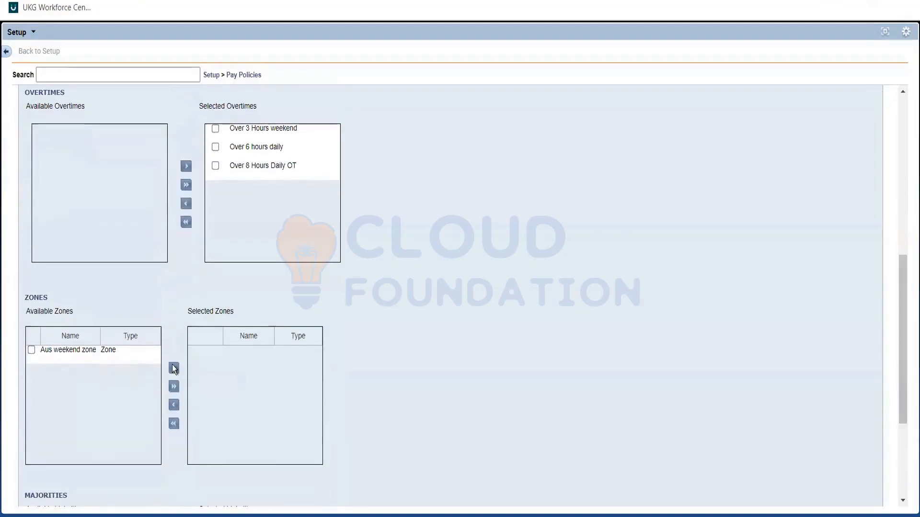
left_click(173, 369)
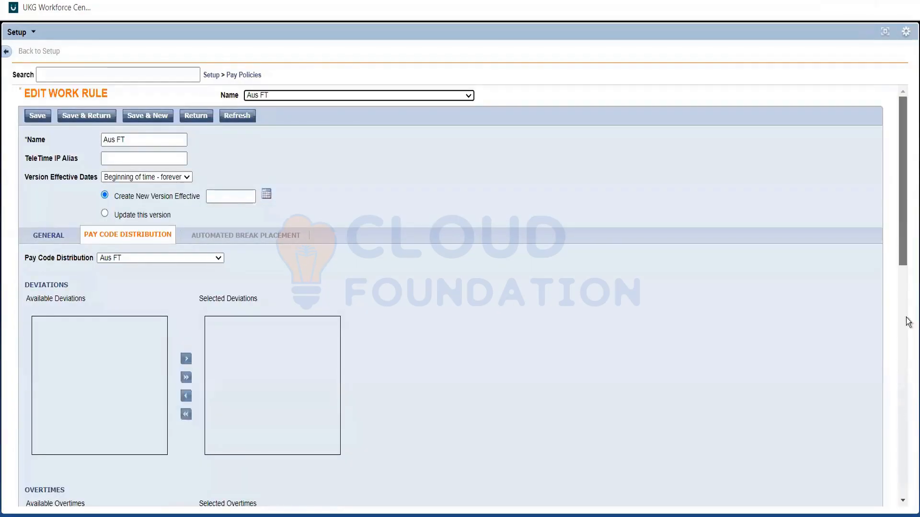
scroll(908, 322, "down", 2)
scroll(96, 163, "down", 6)
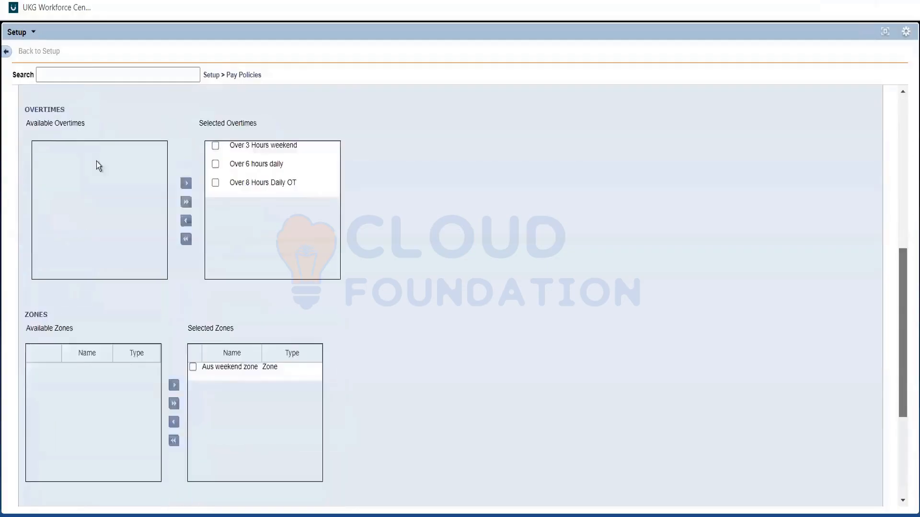
scroll(96, 161, "down", 3)
Set the Aus FT work rule changes to update this version, then save and return to the work rules list
scroll(113, 191, "up", 6)
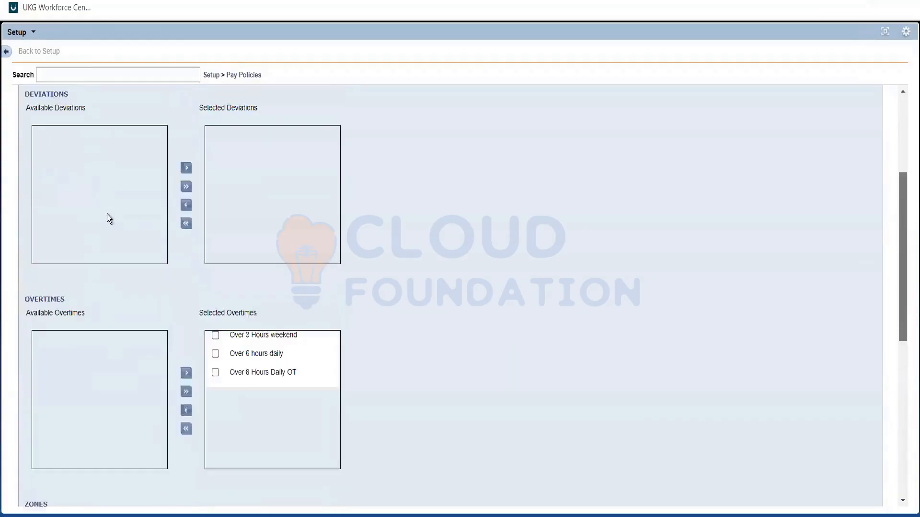
scroll(107, 214, "up", 5)
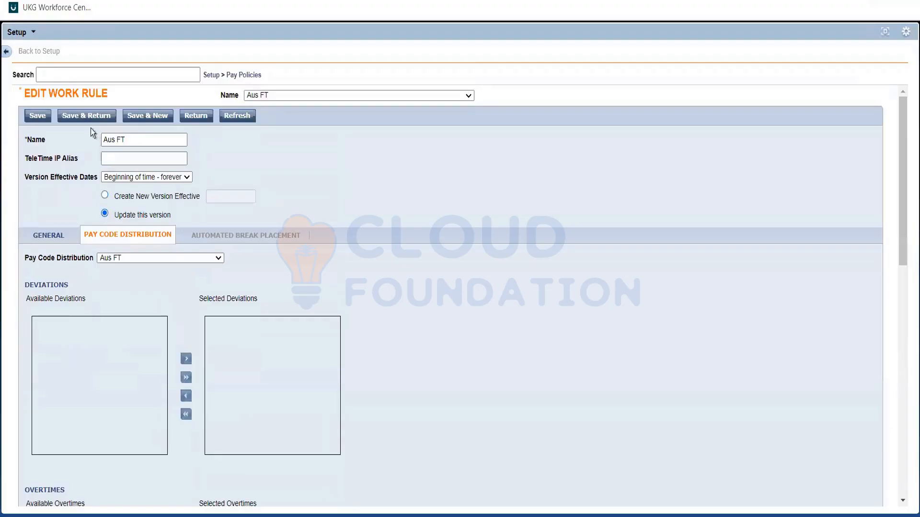
left_click(86, 117)
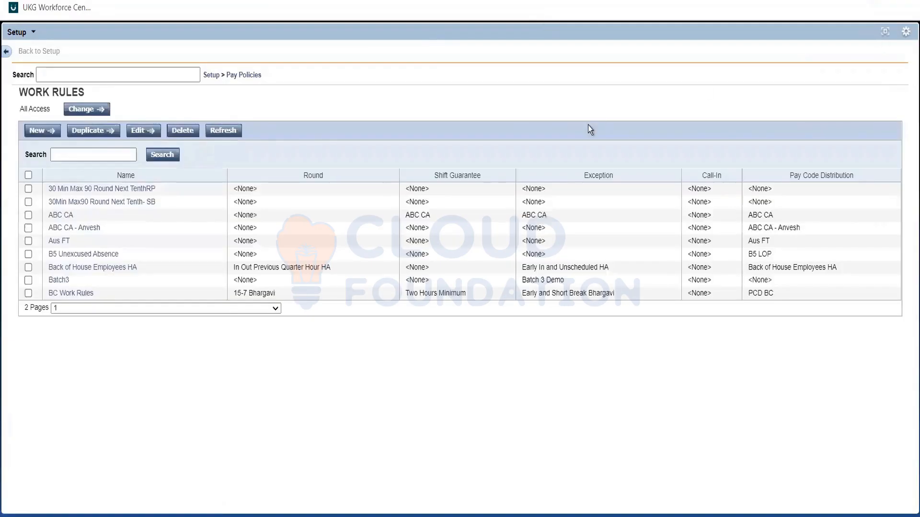
Go back to the employee's timecard and refresh it to recheck the pay code totals for Sat 11/05
left_click(181, 73)
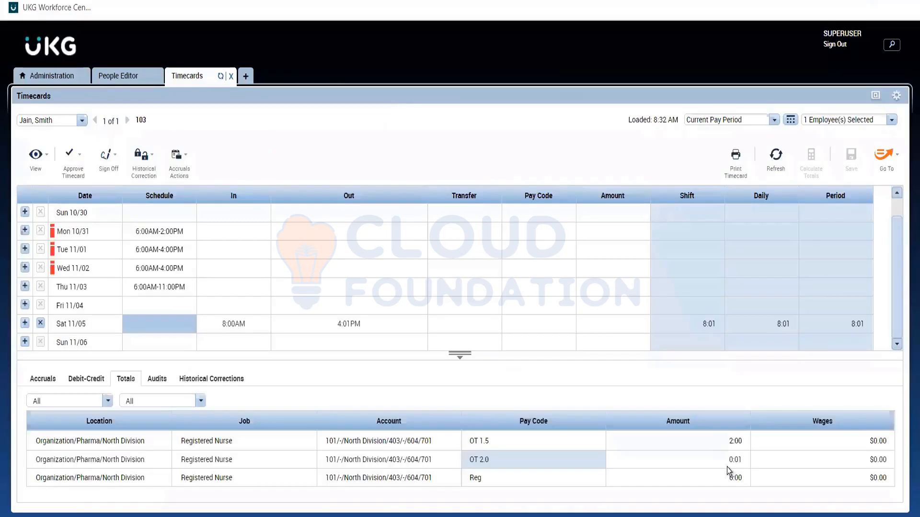
left_click(726, 469)
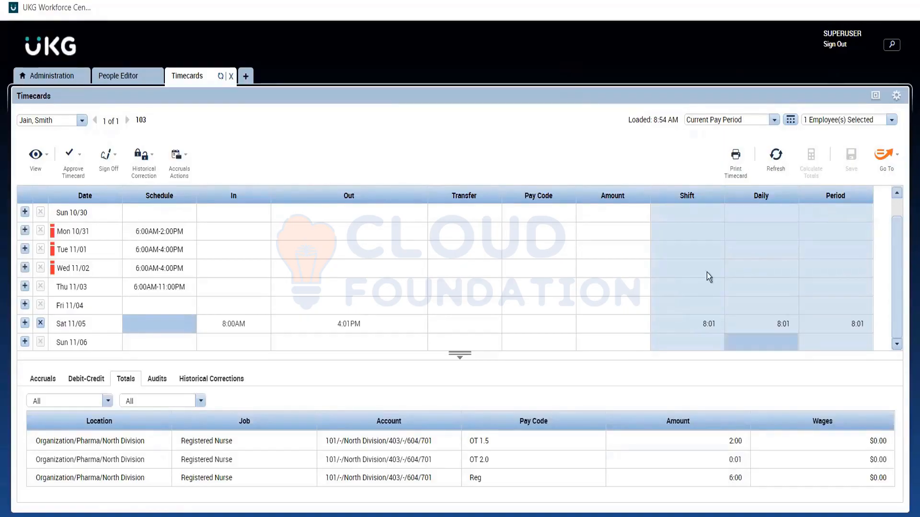
left_click(779, 147)
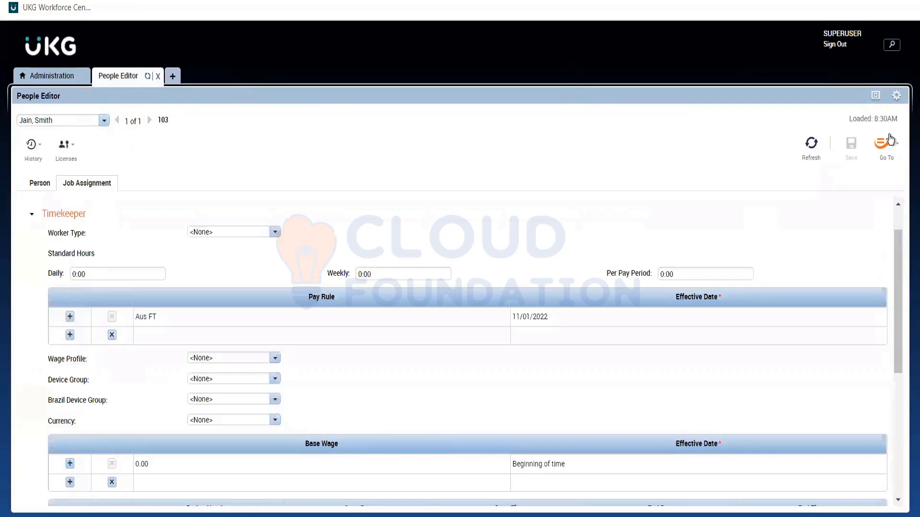
Reopen the employee's timecard from the People Editor for the Current Pay Period and examine its pay code totals
left_click(888, 141)
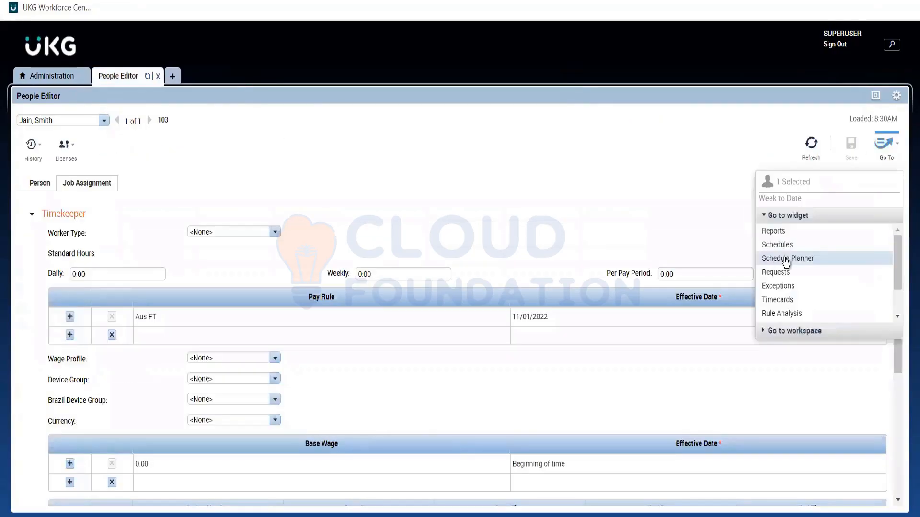
left_click(786, 298)
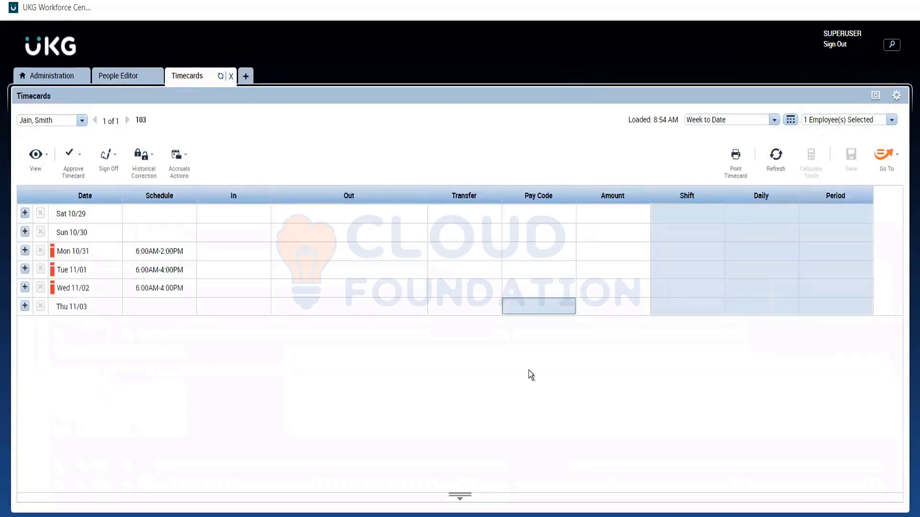
left_click(697, 124)
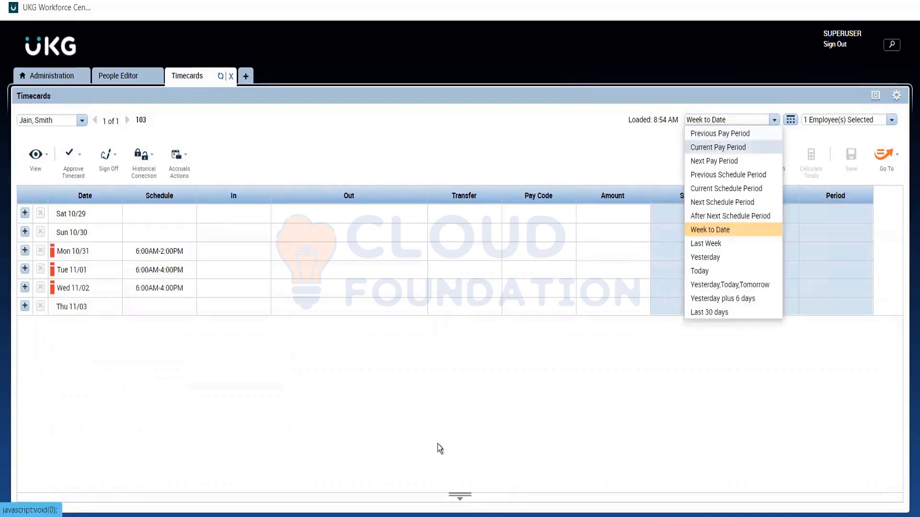
left_click(460, 497)
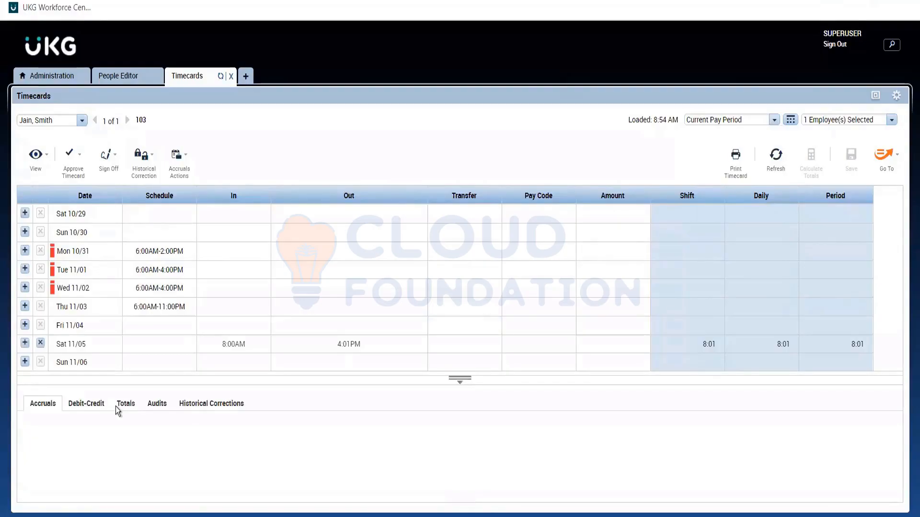
left_click(117, 405)
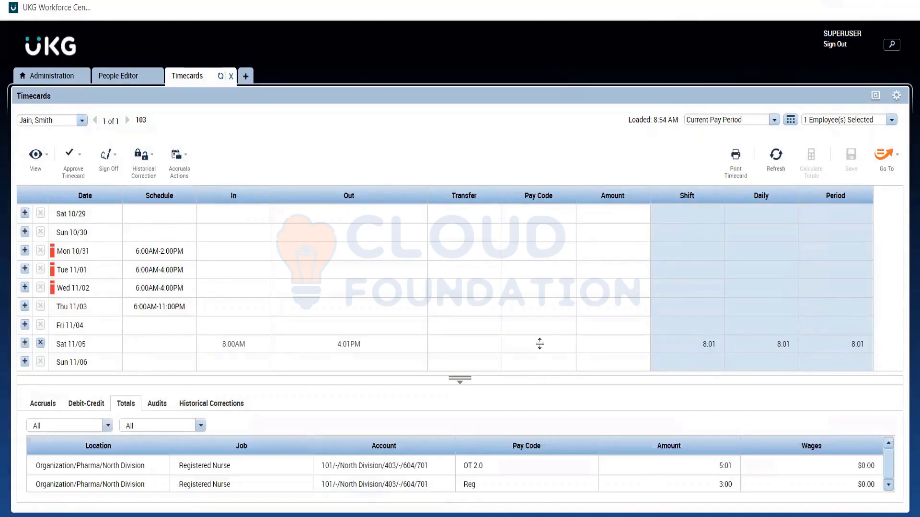
left_click_drag(540, 343, 538, 354)
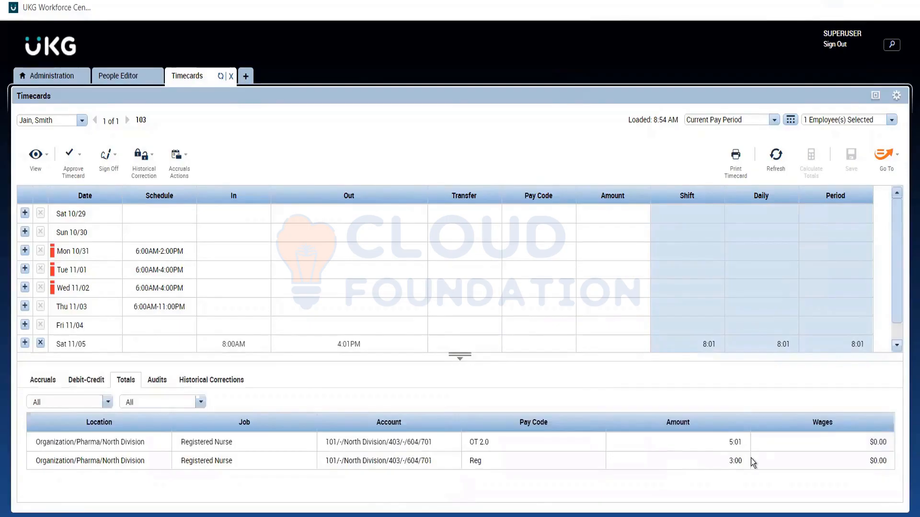
left_click(715, 447)
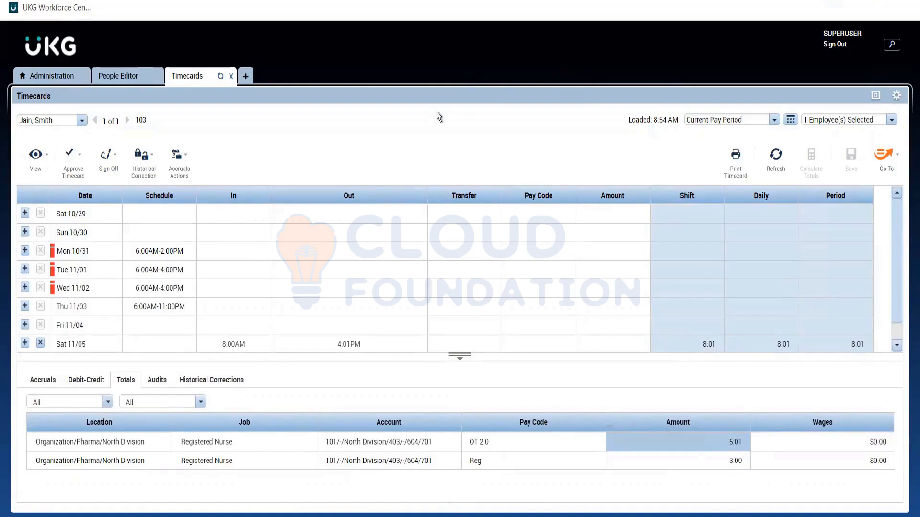
Switch to the Req notes in Notepad and add blank lines below the Over 8 Hours Daily OT entry
left_click(116, 81)
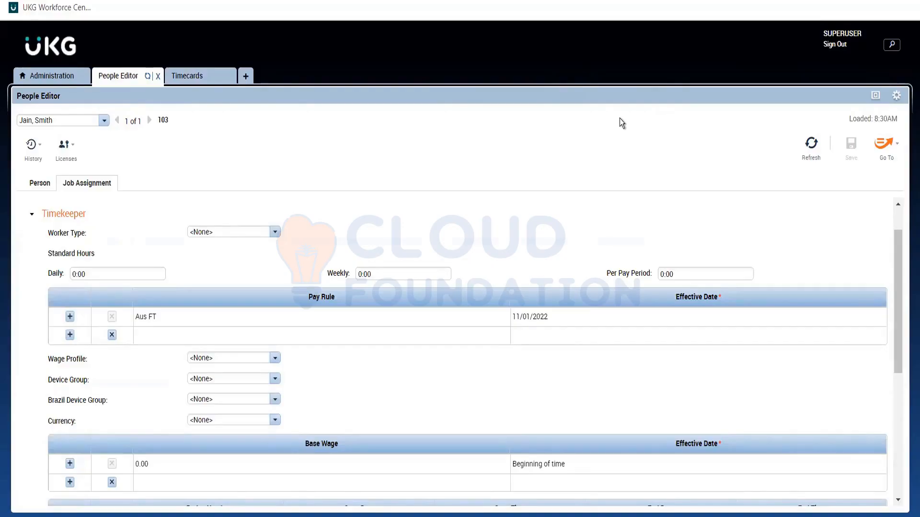
mouse_move(215, 13)
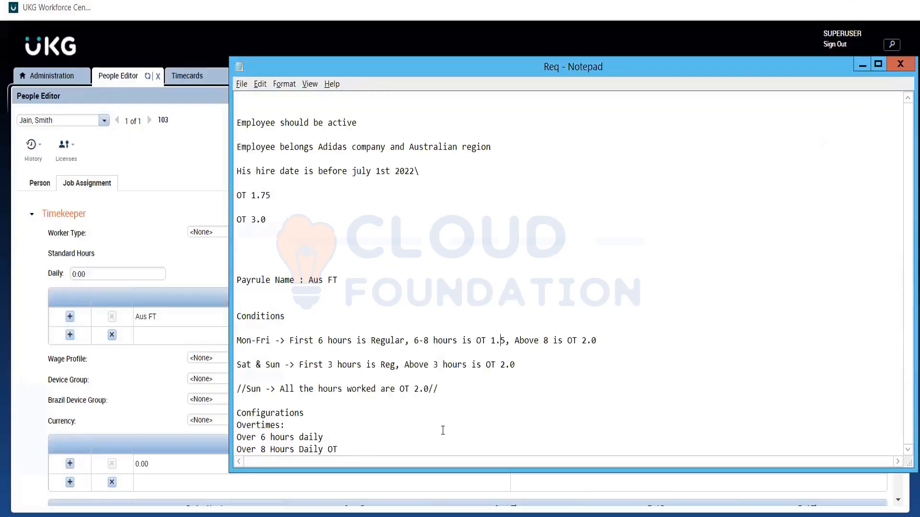
key("Return")
key("Return")
key("Return")
key("Return")
key("Return")
key("Return")
key("Return")
key("Return")
key("Return")
key("Return")
key("Return")
key("Return")
key("Return")
key("Return")
key("Return")
key("Return")
key("Return")
key("Return")
key("Return")
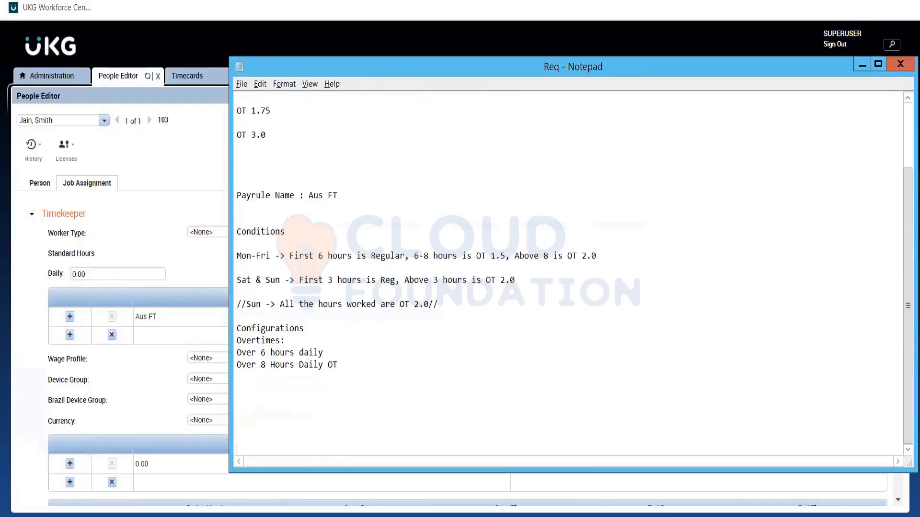
key("Return")
key("Return")
key("Return")
key("Return")
key("Return")
key("Return")
key("Return")
key("Return")
key("Return")
key("Return")
key("Return")
key("Return")
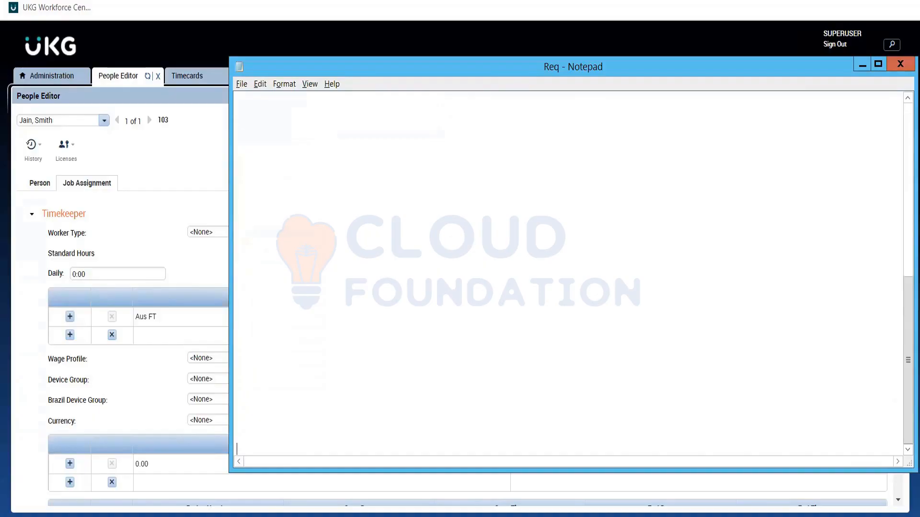
key("Up")
key("Up")
key("Up")
key("Up")
key("Up")
key("Up")
key("Up")
key("Up")
key("Up")
key("Up")
key("Up")
key("Up")
key("Up")
left_click(68, 76)
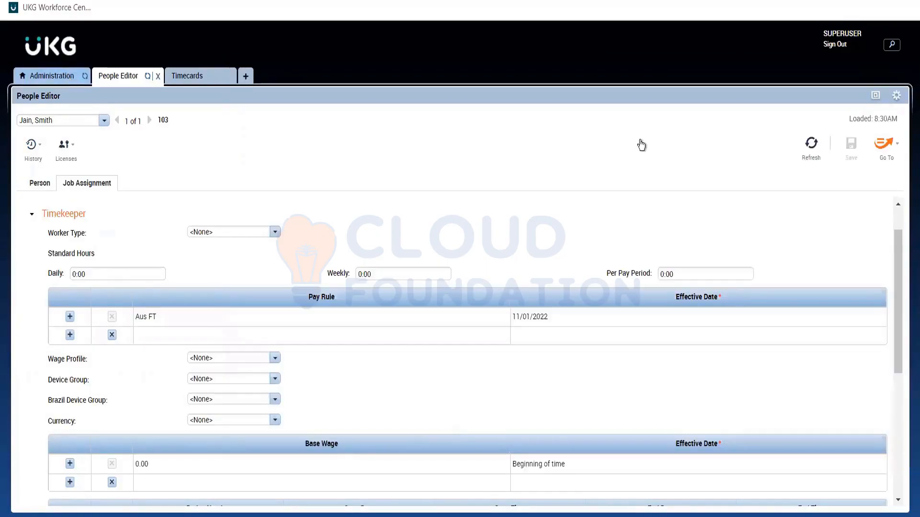